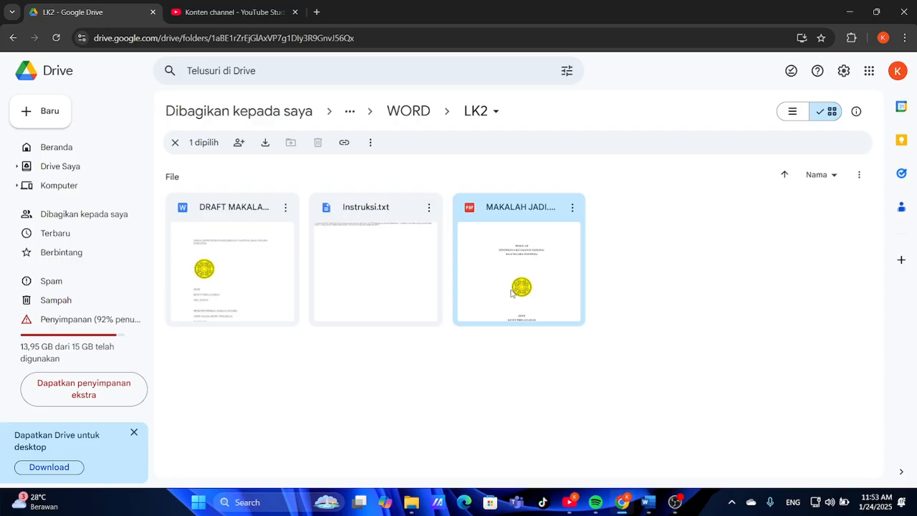
Preview the reference MAKALAH JADI.pdf through its first pages, then open DRAFT MAKALAH from Drive
double_click(511, 292)
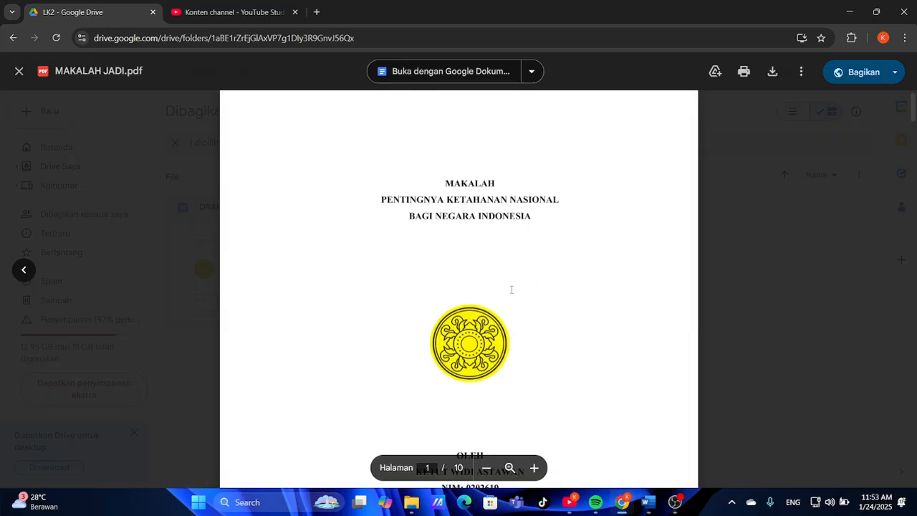
scroll(444, 305, "down", 10)
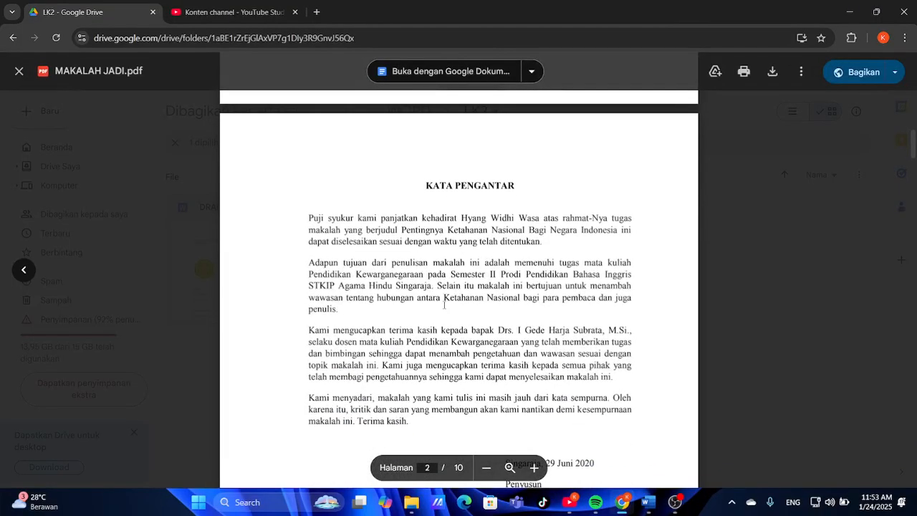
scroll(444, 305, "up", 3)
scroll(444, 305, "down", 7)
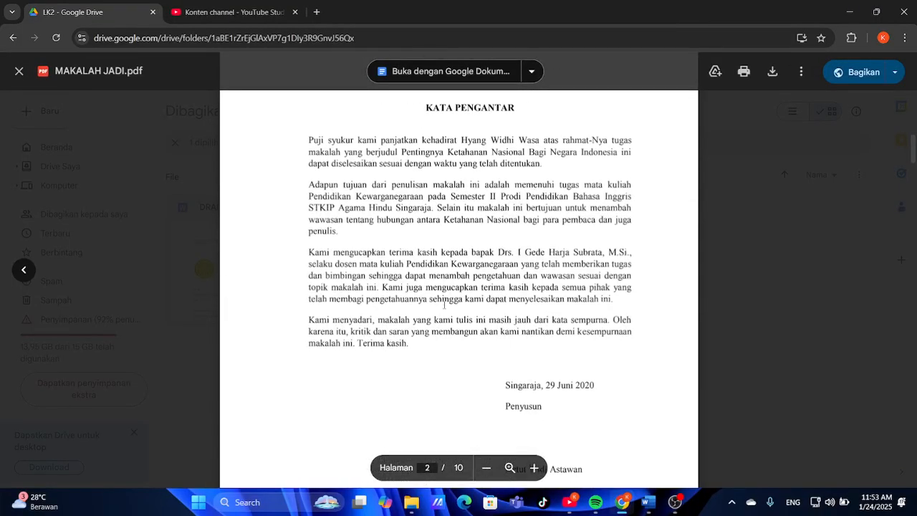
scroll(444, 303, "up", 4)
scroll(444, 305, "up", 5)
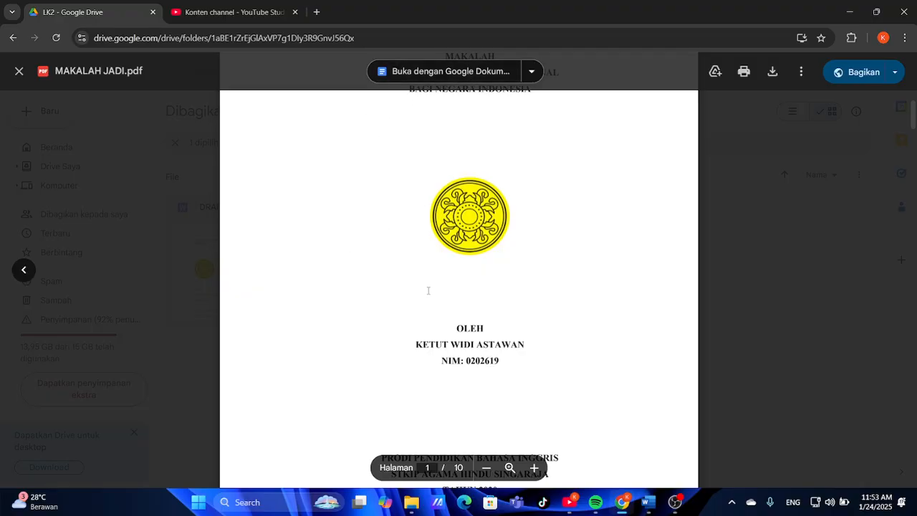
scroll(428, 290, "down", 10)
scroll(428, 290, "down", 3)
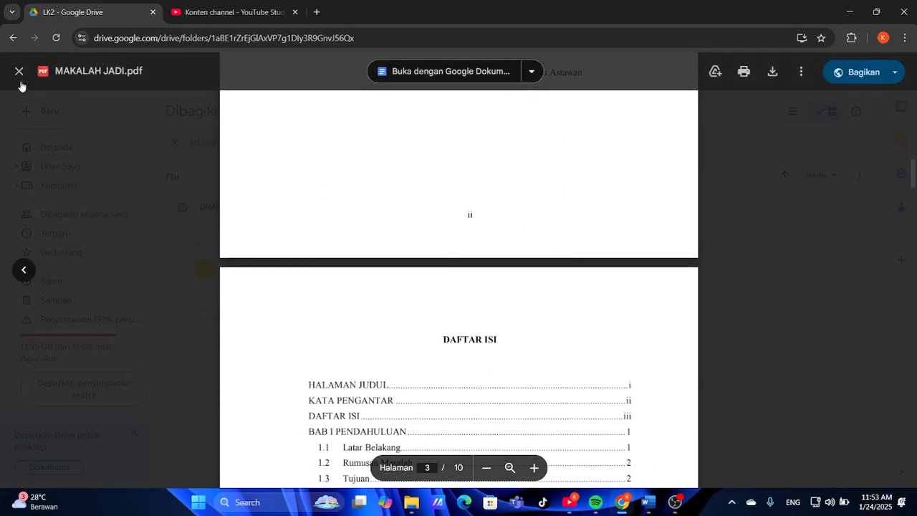
left_click(19, 71)
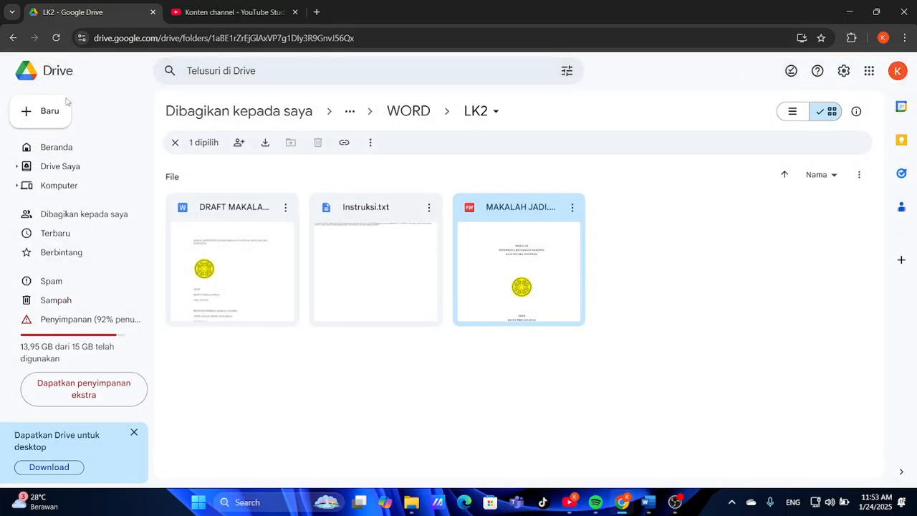
double_click(213, 267)
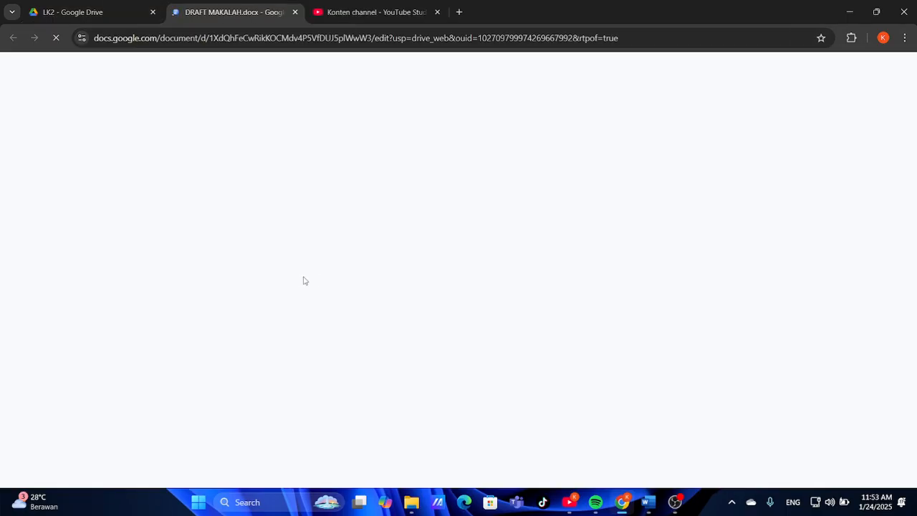
Scroll through the loaded DRAFT MAKALAH document, then return to the LK2 Drive folder
scroll(358, 270, "down", 5)
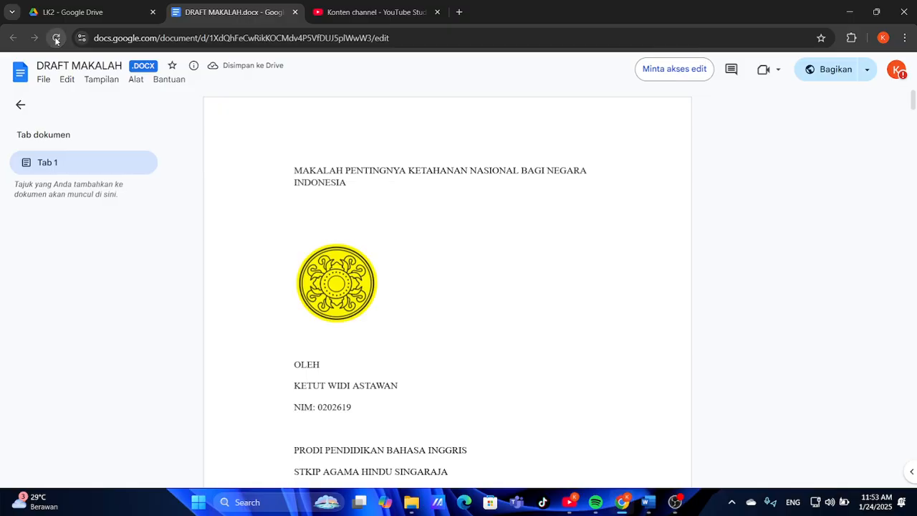
scroll(447, 286, "down", 10)
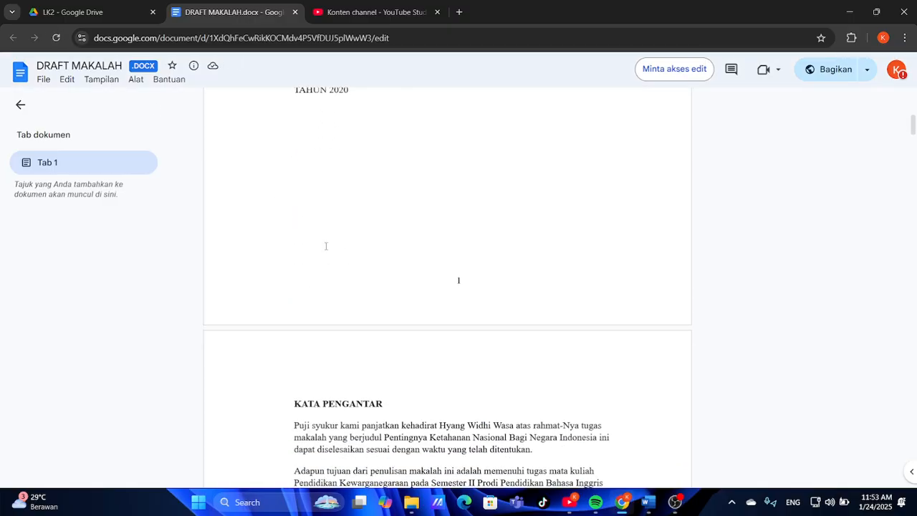
scroll(447, 286, "up", 5)
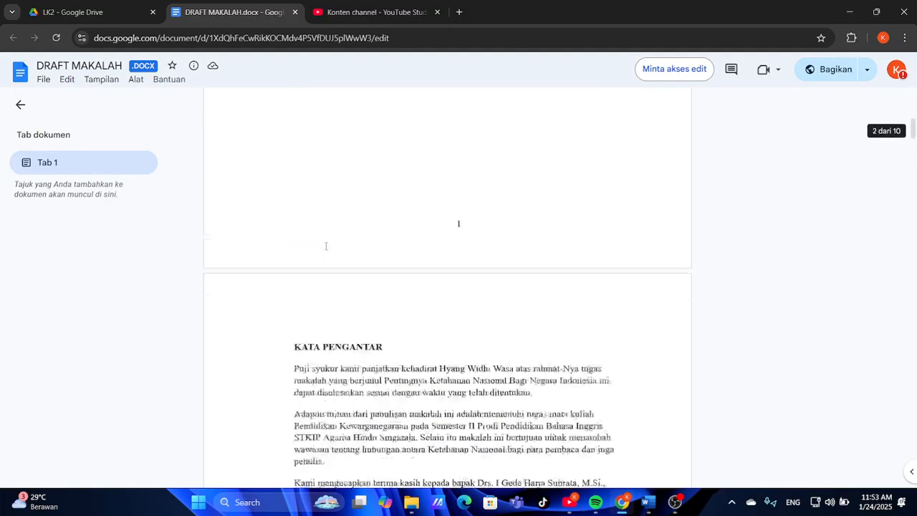
left_click(105, 15)
left_click(382, 278)
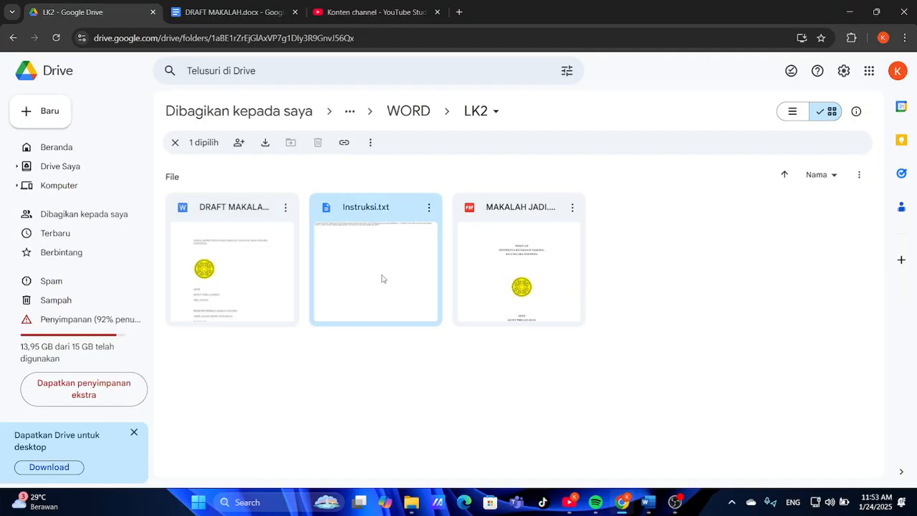
double_click(381, 279)
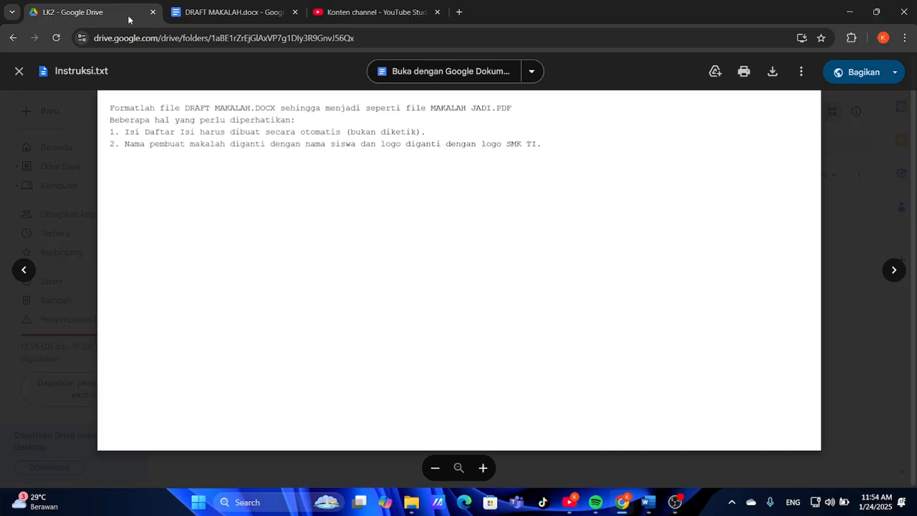
left_click(17, 75)
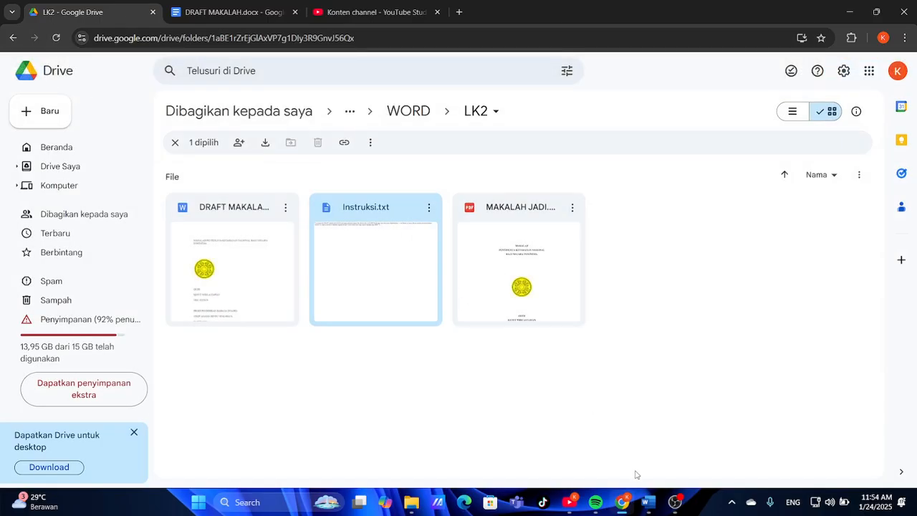
left_click(654, 512)
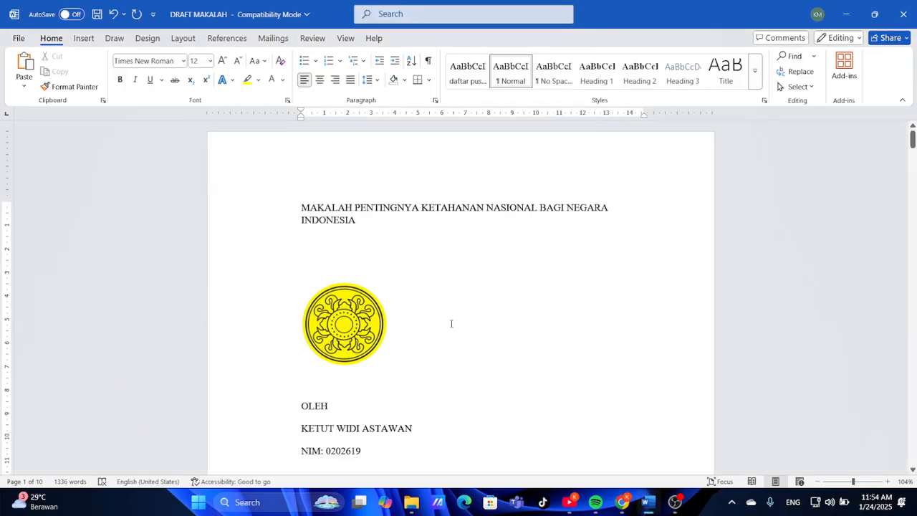
scroll(451, 323, "down", 3)
scroll(451, 324, "up", 3)
scroll(451, 324, "down", 3)
scroll(451, 324, "up", 3)
scroll(450, 324, "down", 18)
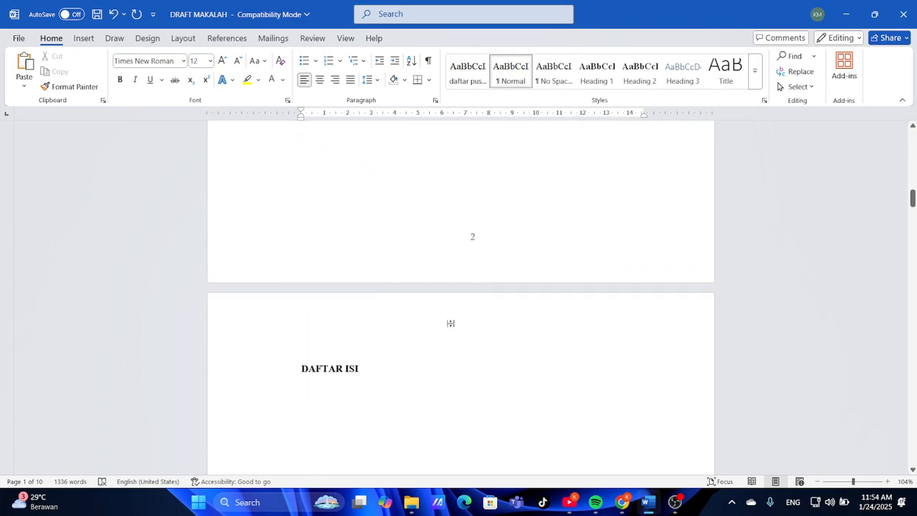
scroll(450, 323, "up", 15)
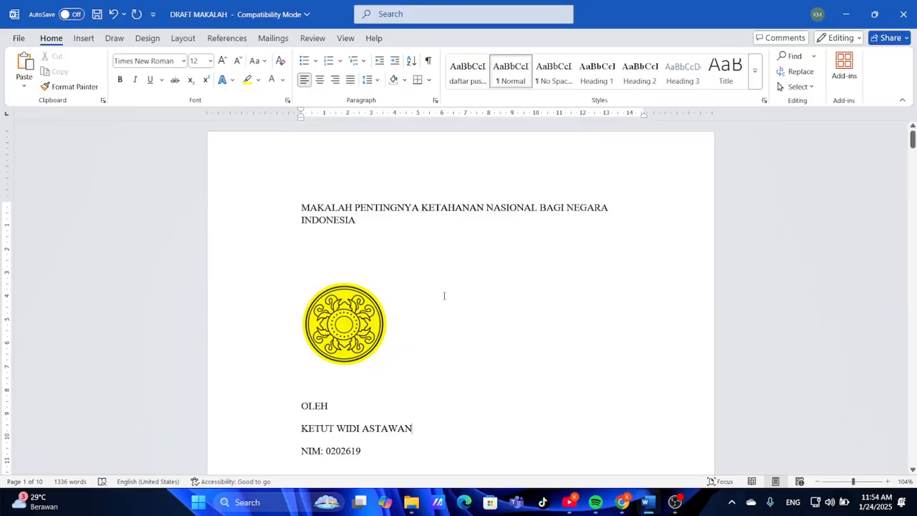
scroll(443, 295, "down", 8)
scroll(444, 295, "up", 8)
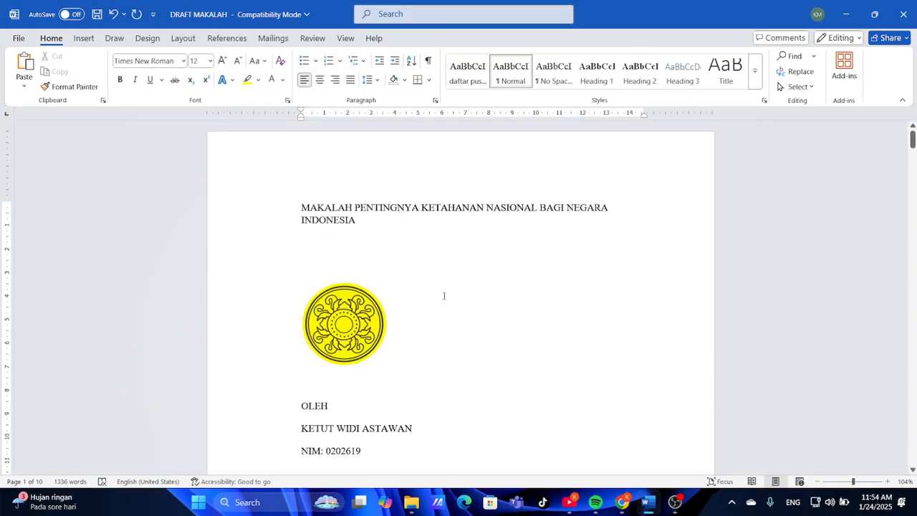
key("alt+Tab")
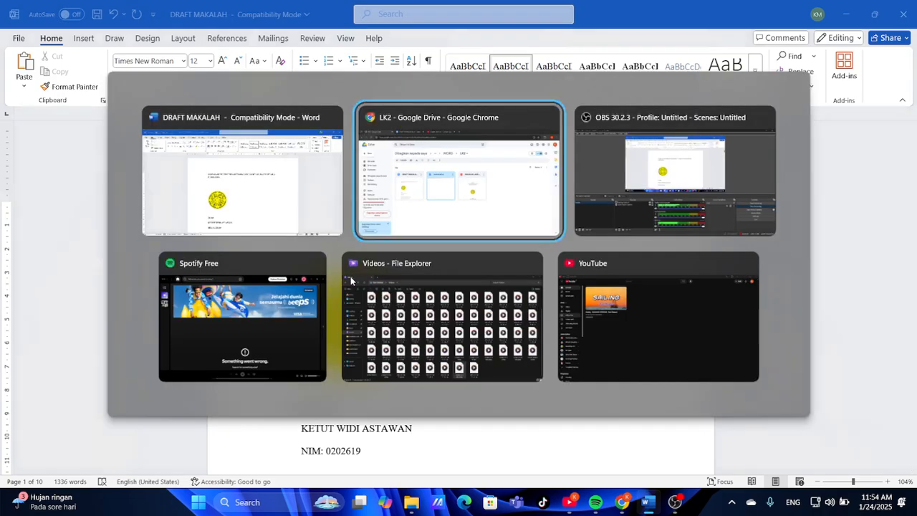
Preview MAKALAH JADI.pdf's title page and compare it with the Word draft
left_click(492, 289)
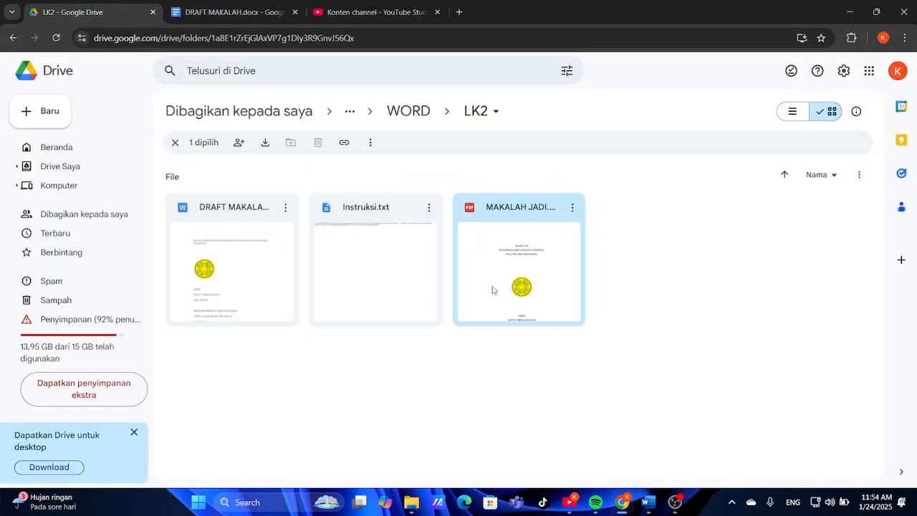
double_click(492, 289)
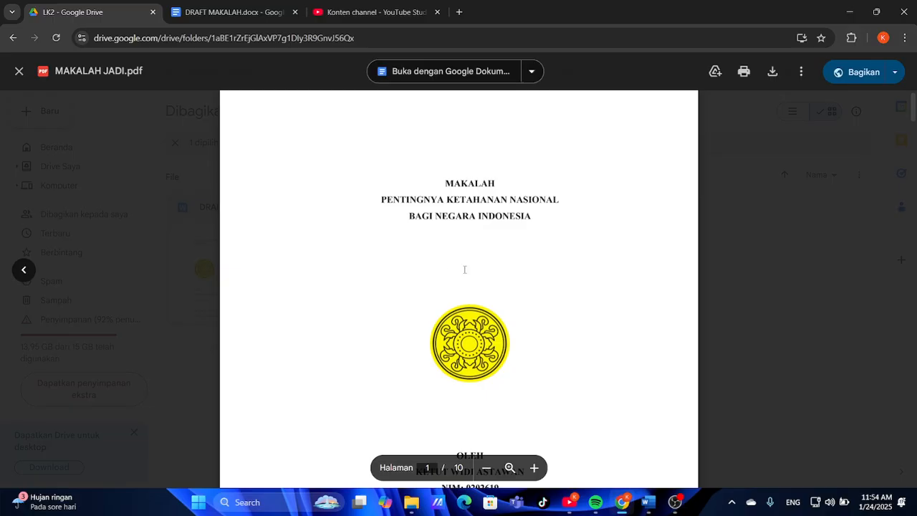
scroll(502, 269, "down", 1)
scroll(502, 268, "up", 1)
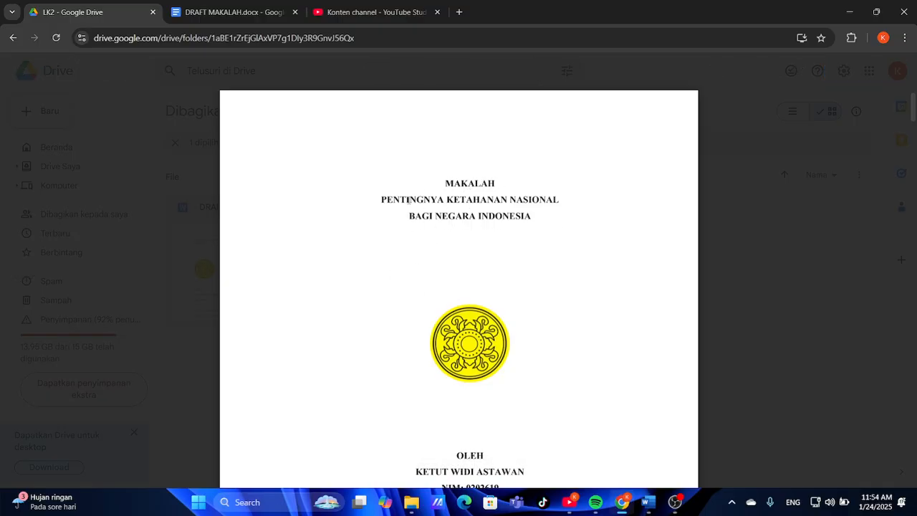
left_click(647, 503)
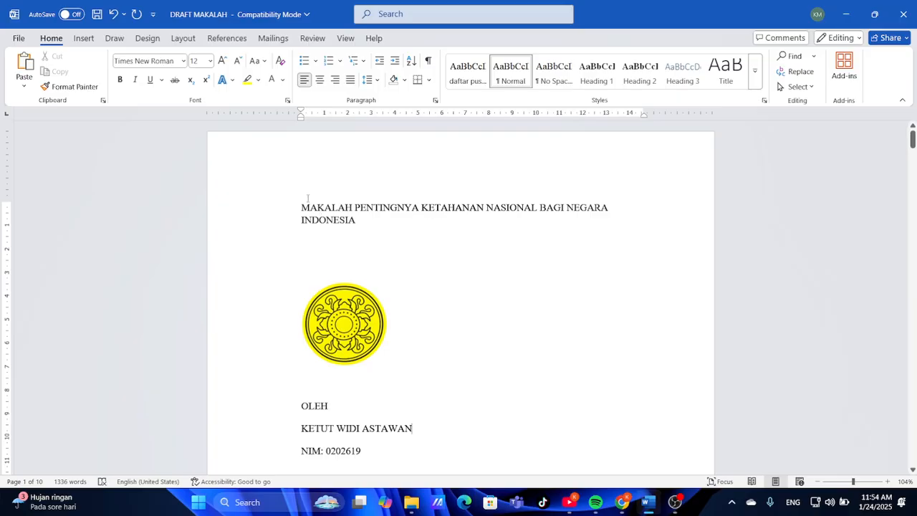
left_click(622, 502)
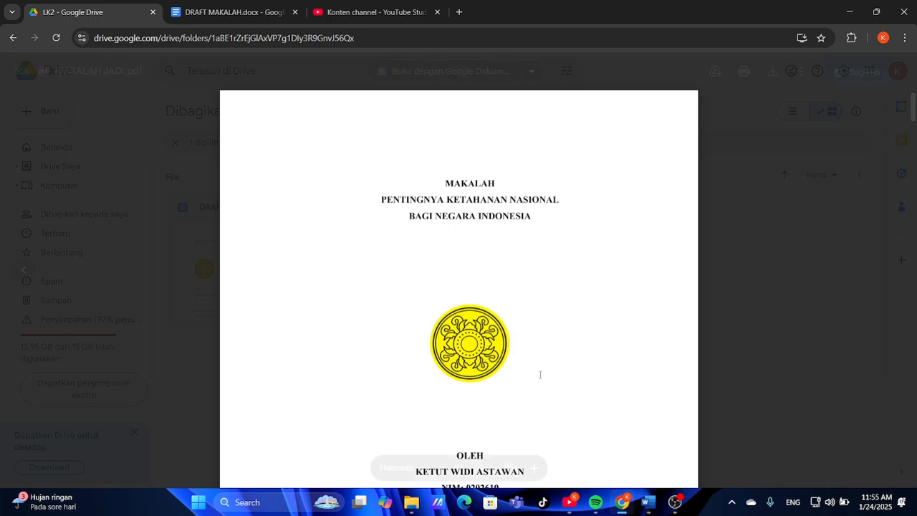
In the Word draft, split the title into three lines, with BAGI NEGARA INDONESIA on its own line
left_click(653, 504)
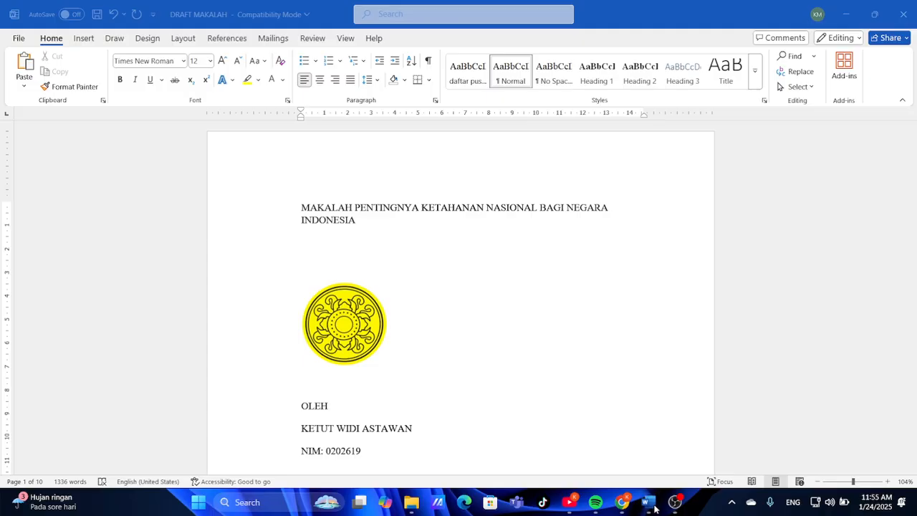
left_click(356, 207)
key("BackSpace")
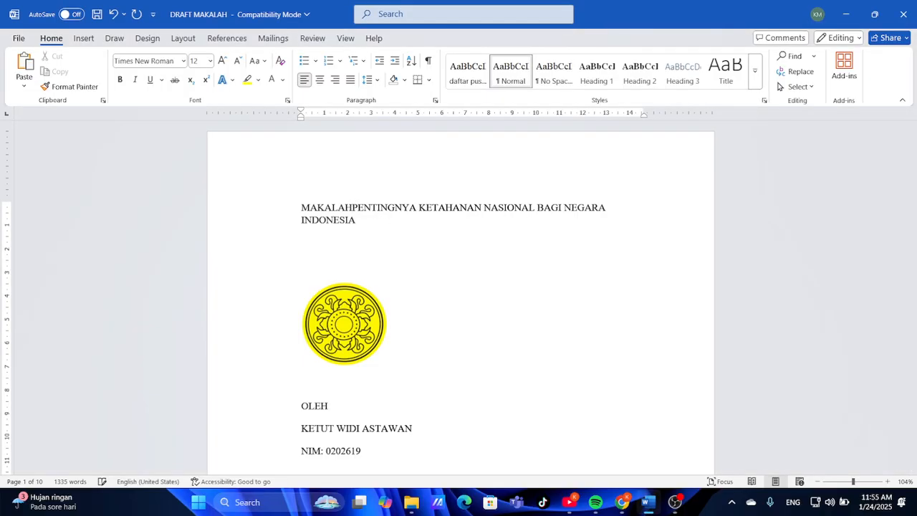
key("Return")
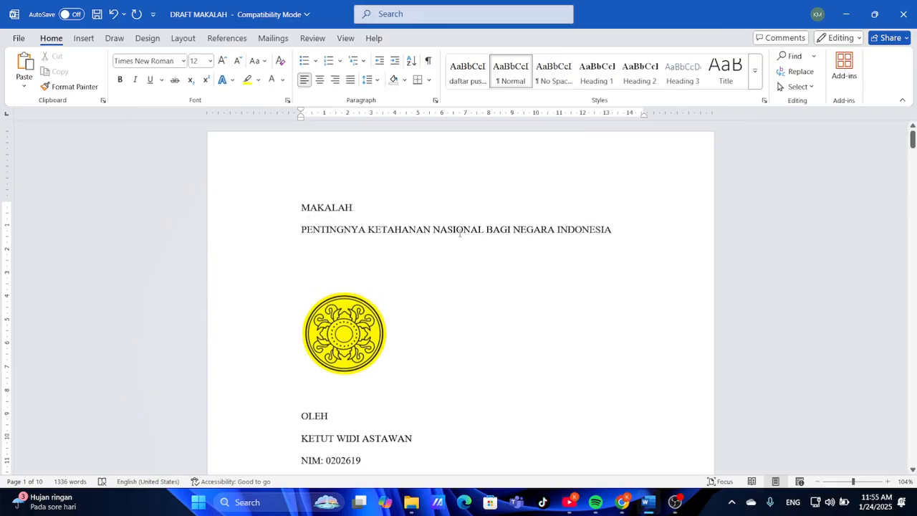
left_click(486, 229)
key("BackSpace")
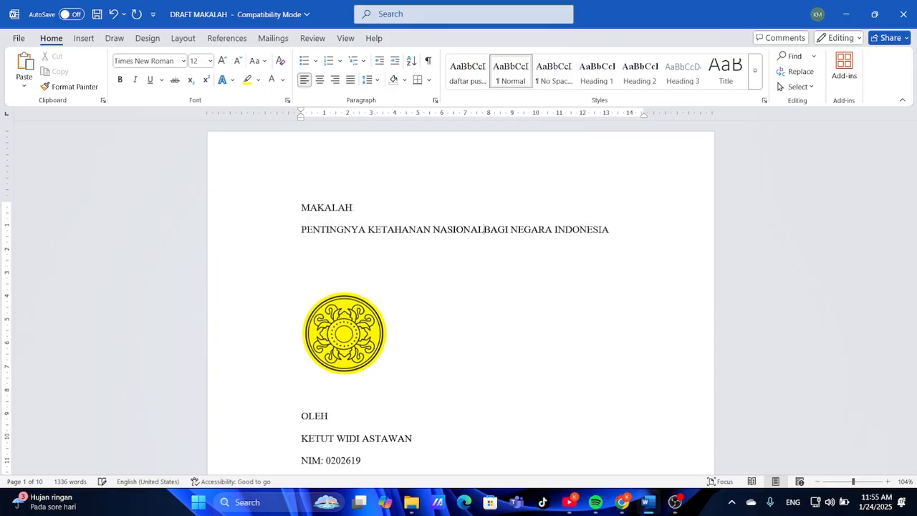
key("Return")
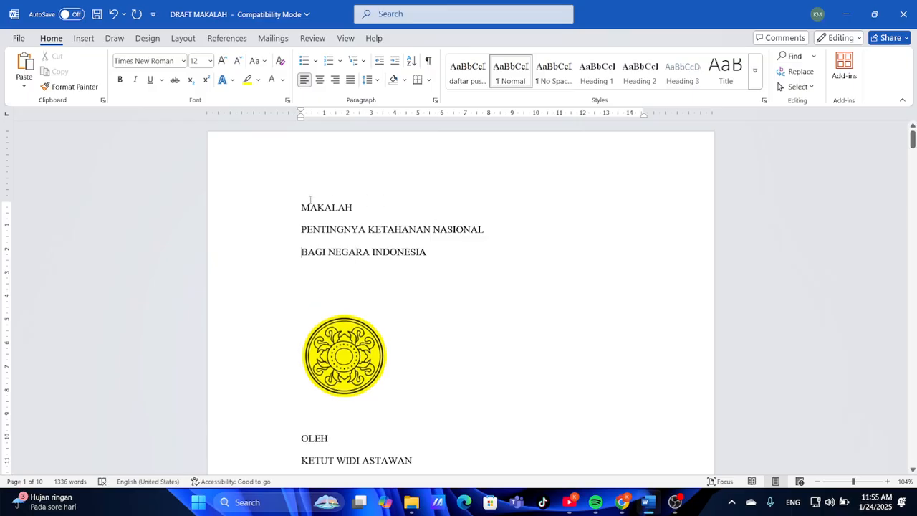
Center the three title lines from MAKALAH through BAGI NEGARA INDONESIA
left_click_drag(302, 207, 429, 256)
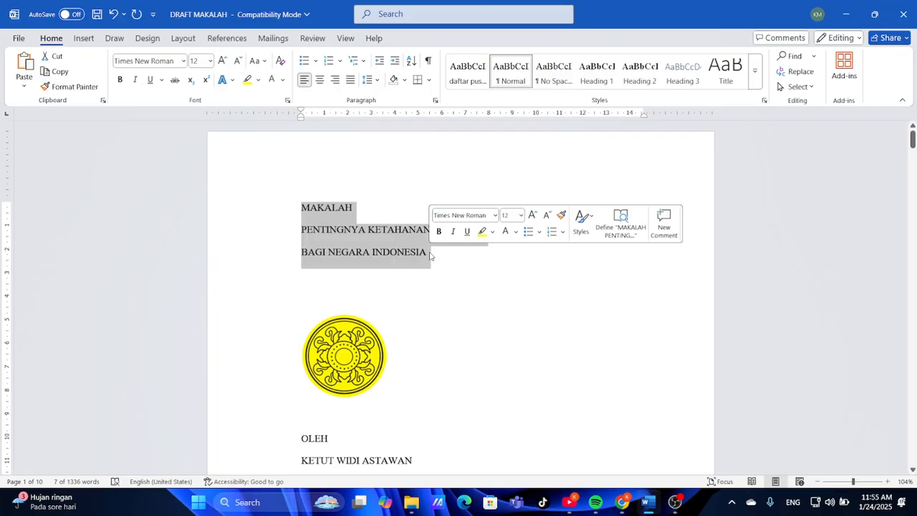
key("ctrl+e")
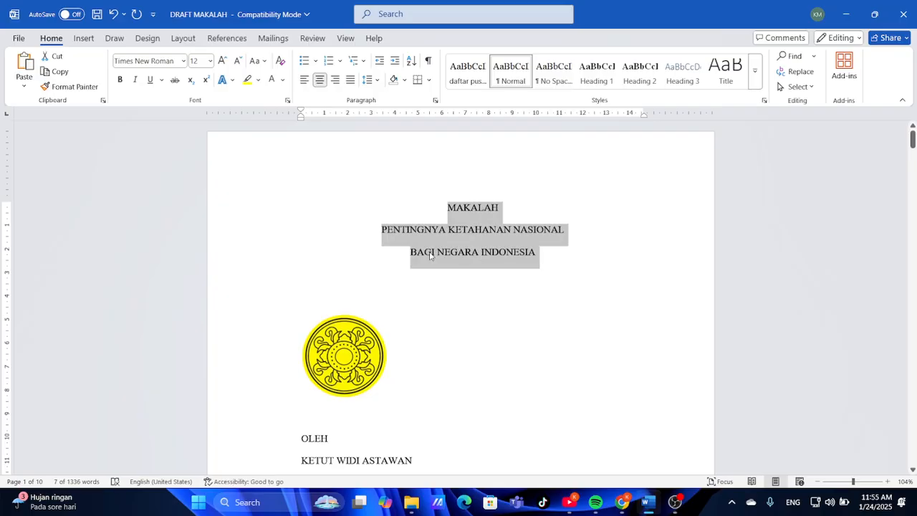
key("ctrl+l")
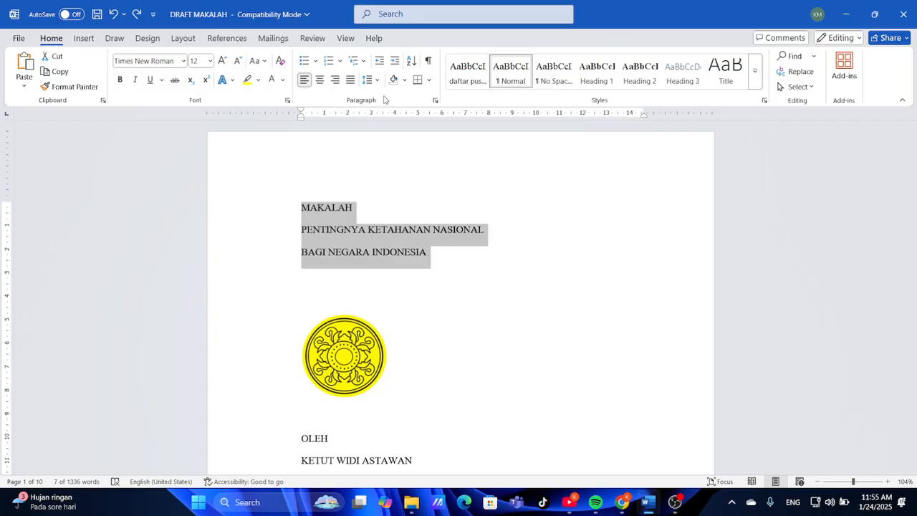
left_click(320, 81)
left_click(503, 244)
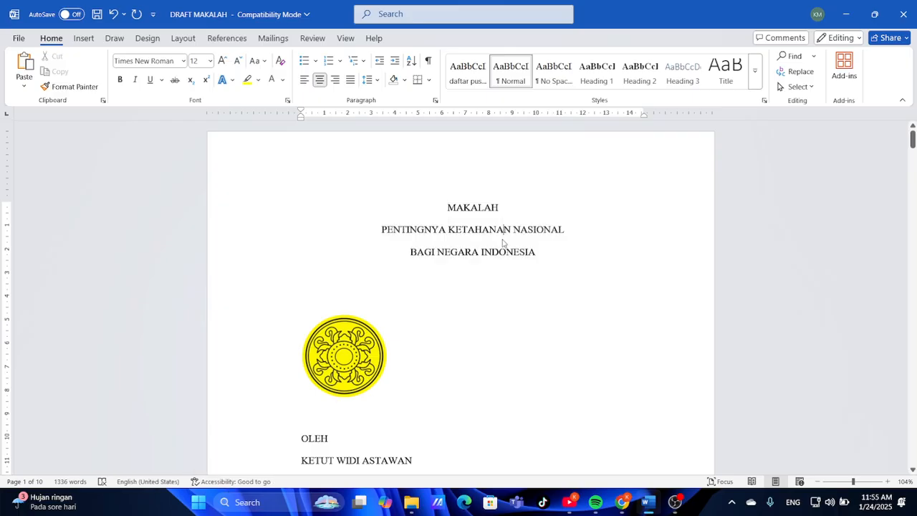
scroll(501, 292, "down", 3)
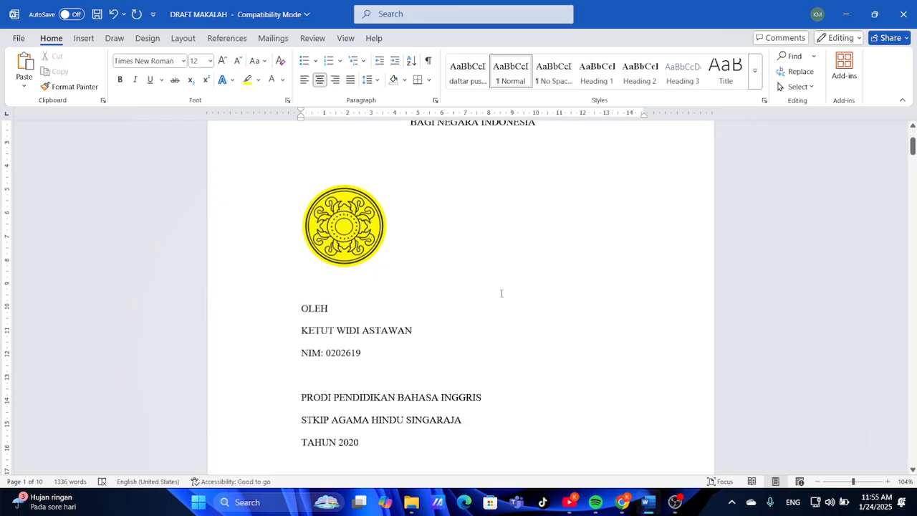
Replace the yellow cover emblem with the smkti logo picture from this device
left_click(338, 242)
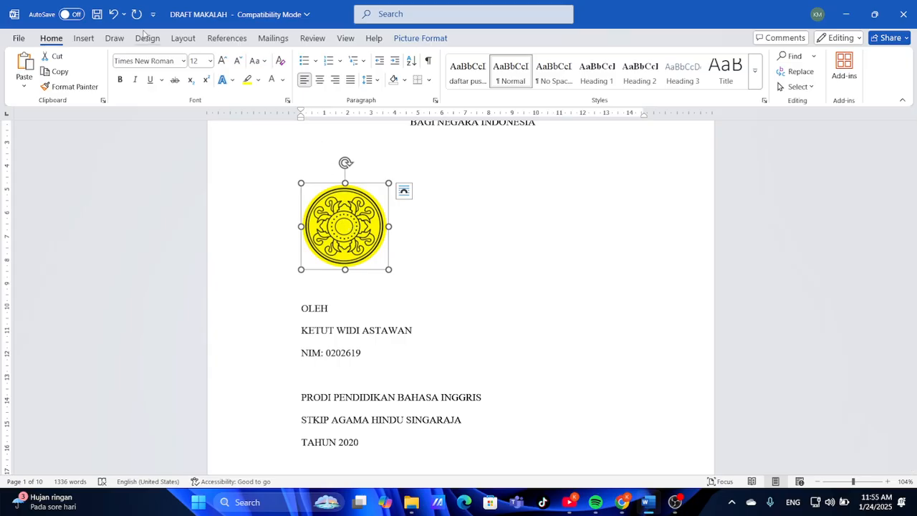
left_click(83, 37)
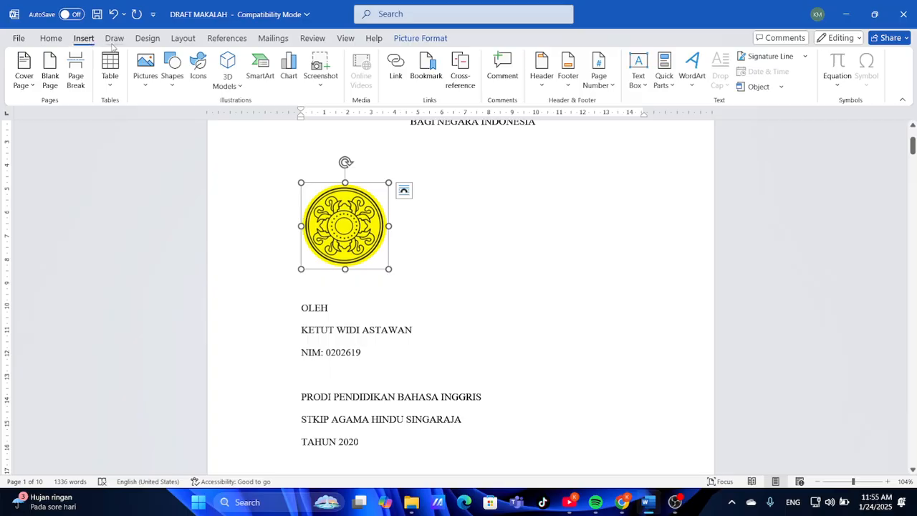
left_click(143, 68)
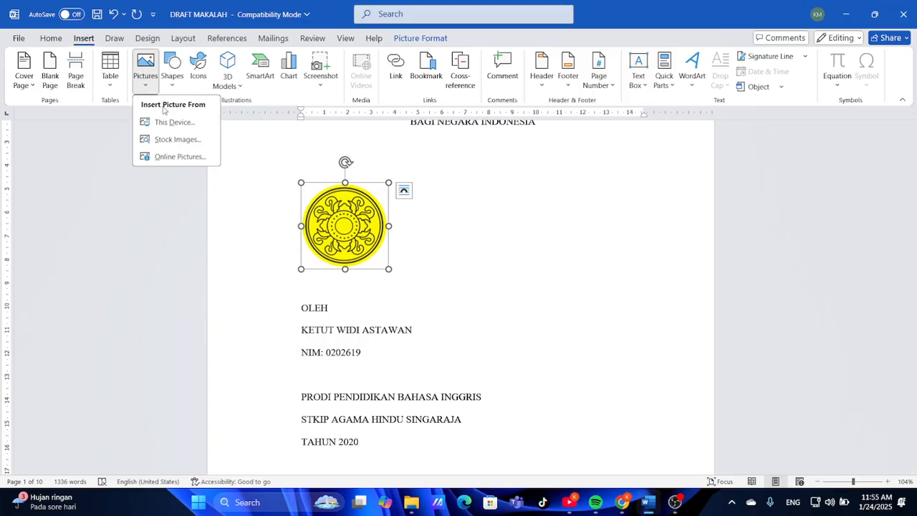
left_click(174, 123)
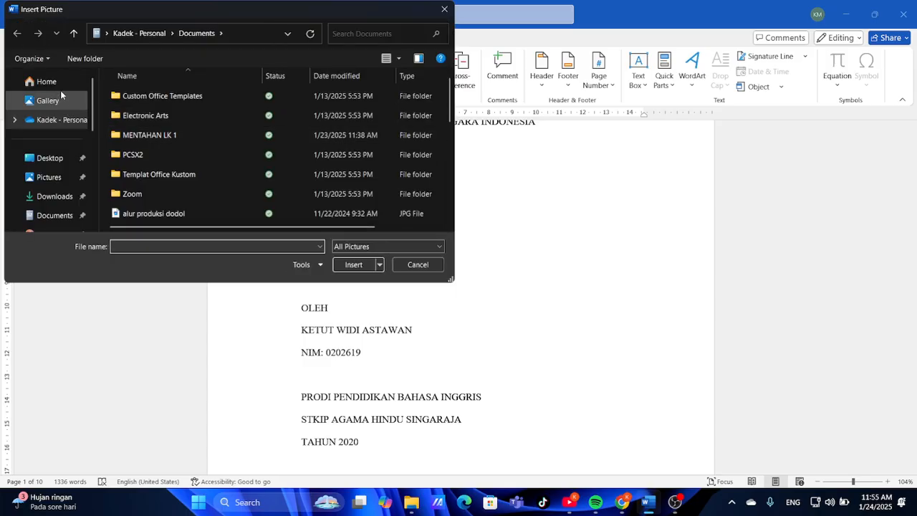
left_click(58, 82)
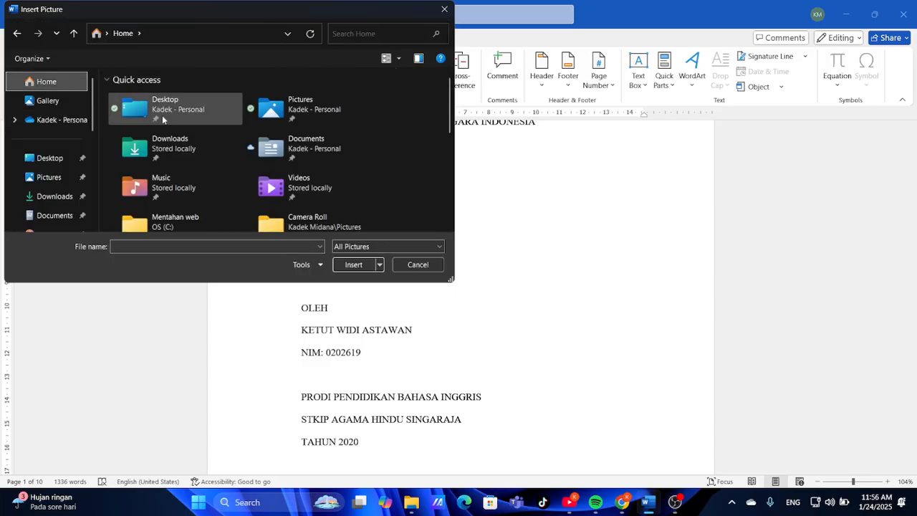
left_click(367, 34)
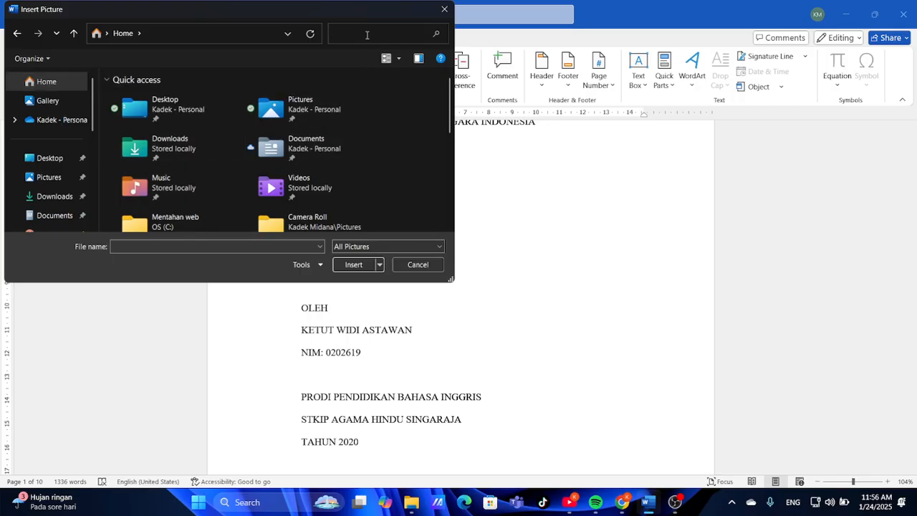
type("SMK TI")
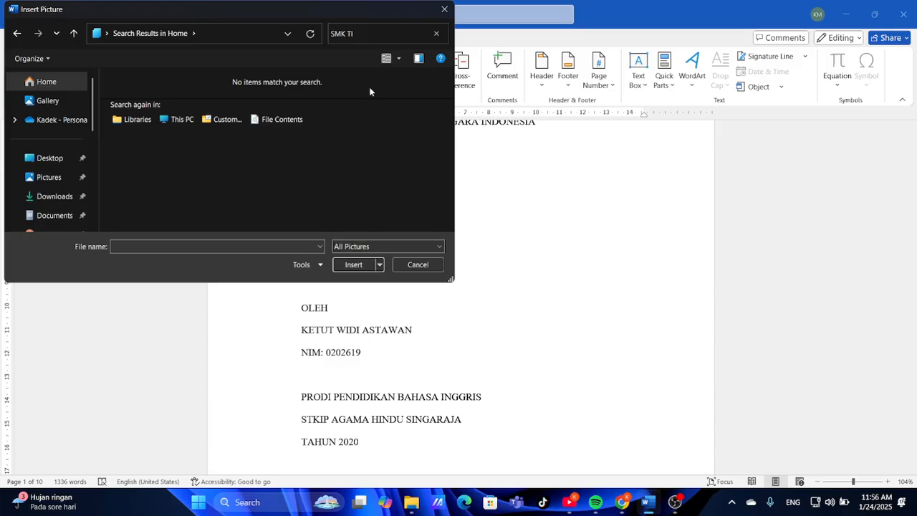
key("BackSpace")
key("BackSpace")
key("BackSpace")
key("BackSpace")
key("BackSpace")
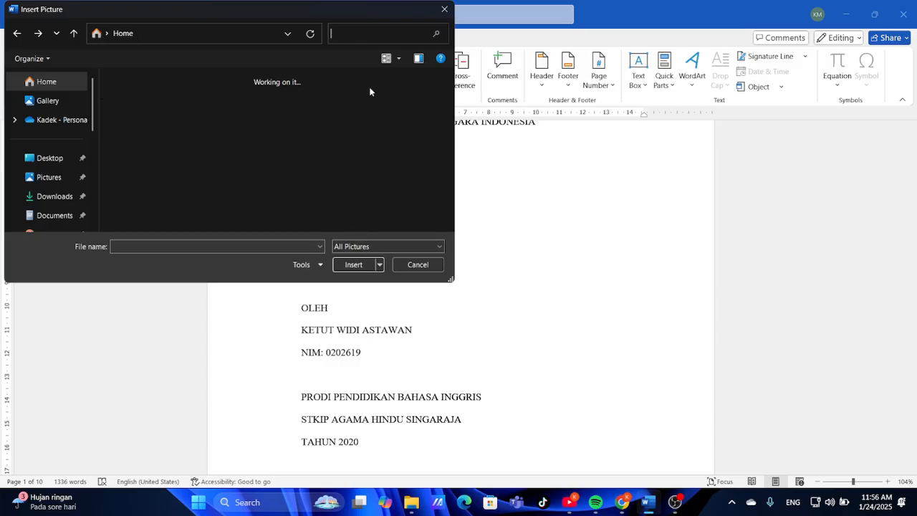
type("smk")
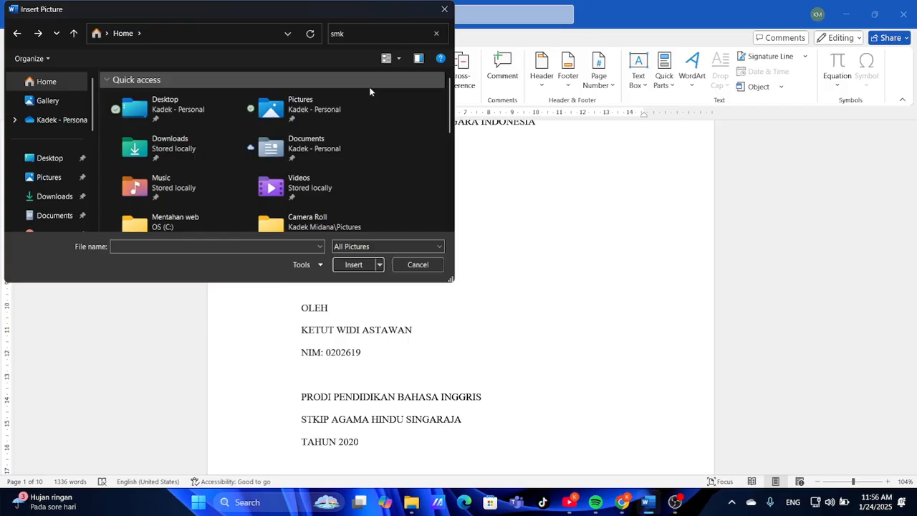
type(" ti")
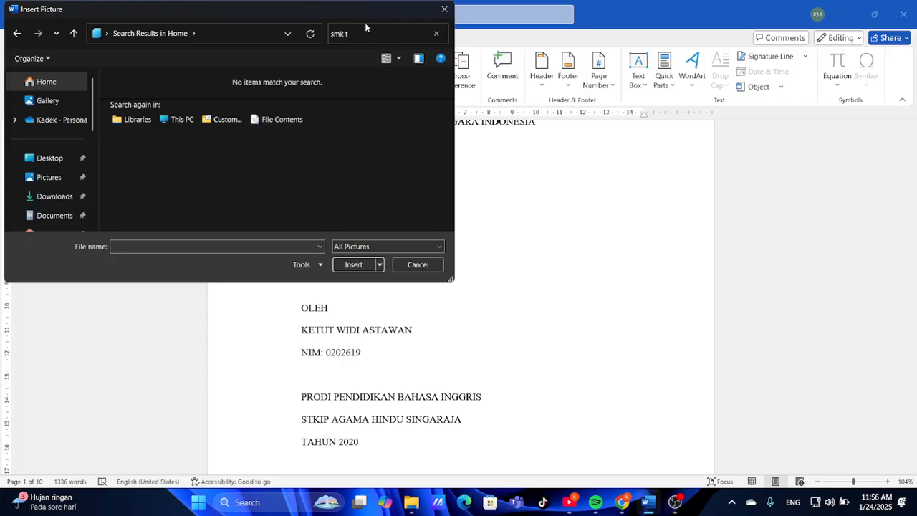
key("BackSpace")
key("BackSpace")
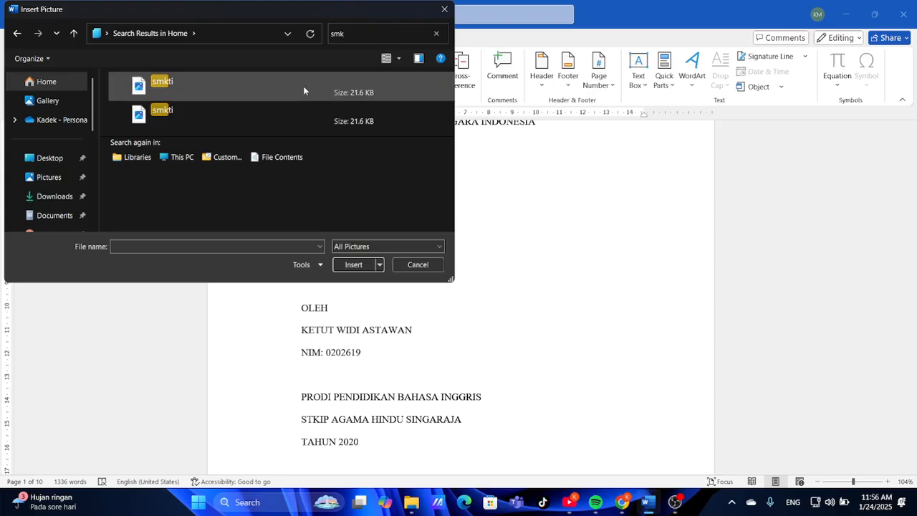
left_click(301, 85)
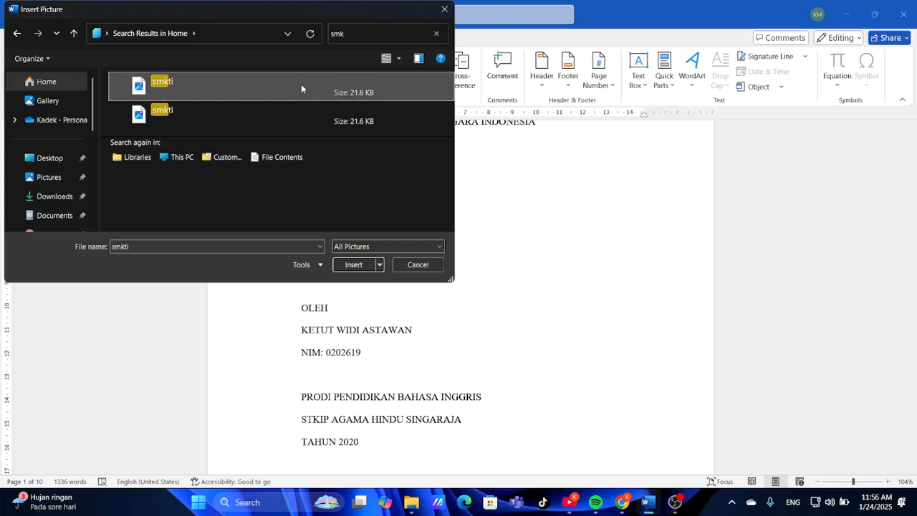
left_click(351, 264)
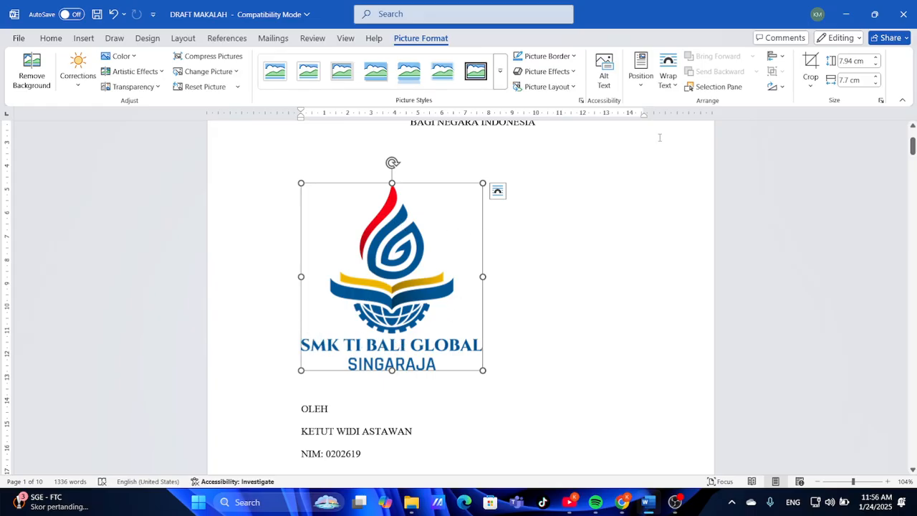
Crop the school-name text off the bottom of the logo and center the logo
left_click(809, 79)
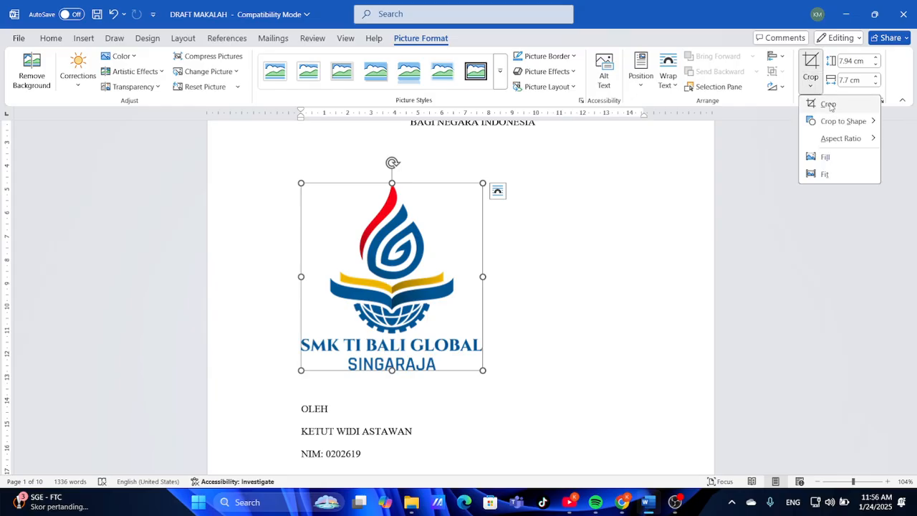
left_click(828, 105)
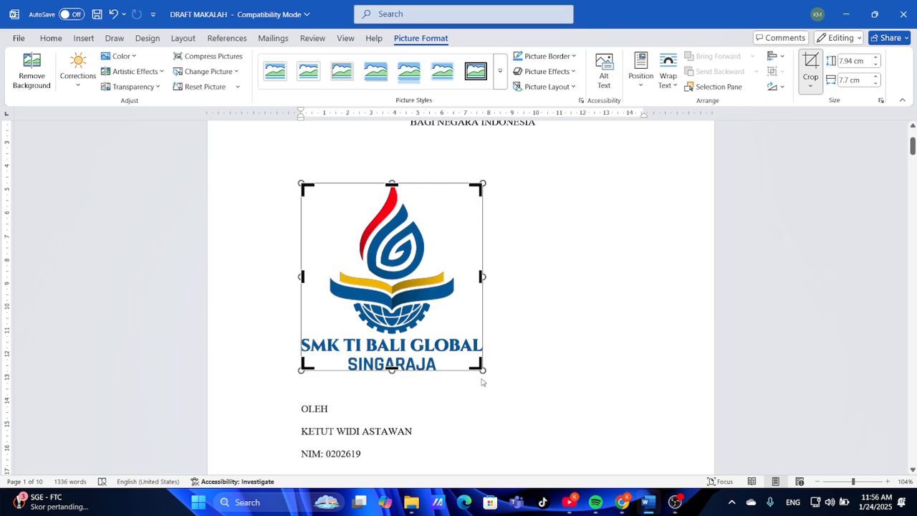
left_click_drag(476, 366, 479, 336)
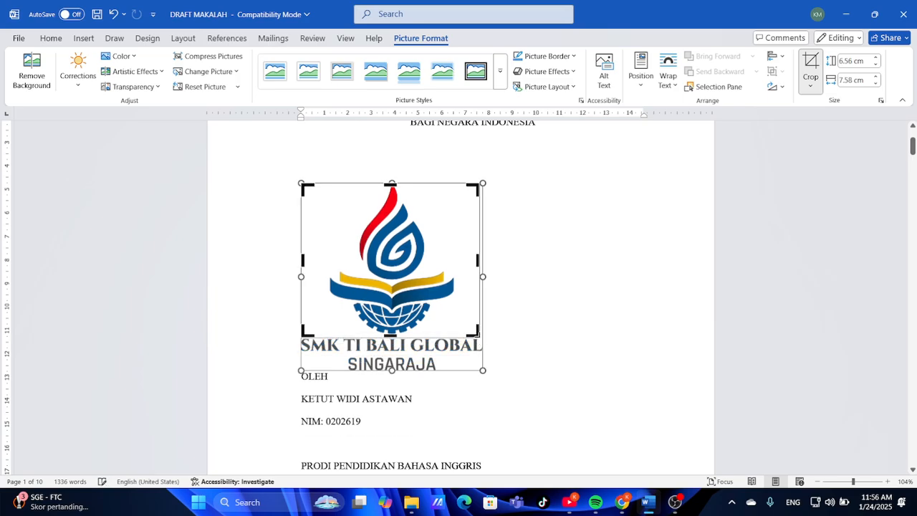
left_click(502, 335)
left_click(400, 289)
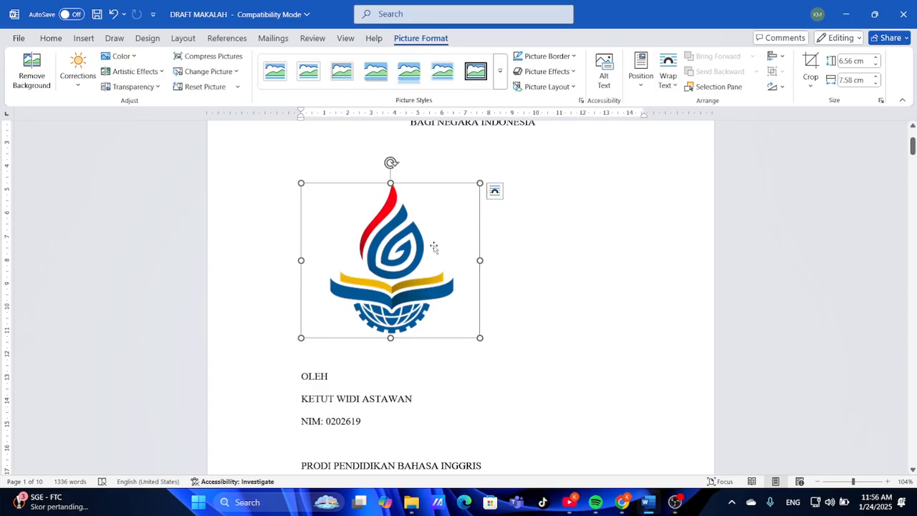
key("ctrl+e")
Resize the logo to about 4.33 × 5 cm
scroll(548, 244, "up", 2)
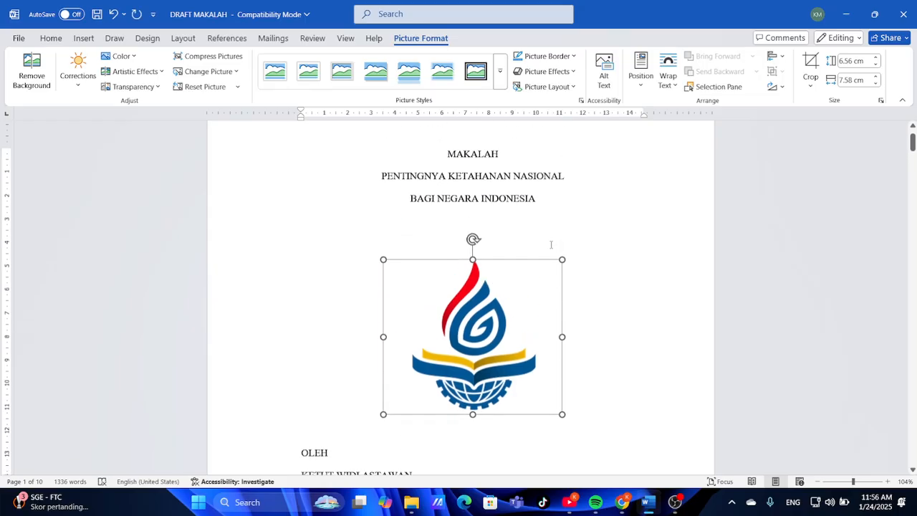
scroll(551, 245, "up", 1)
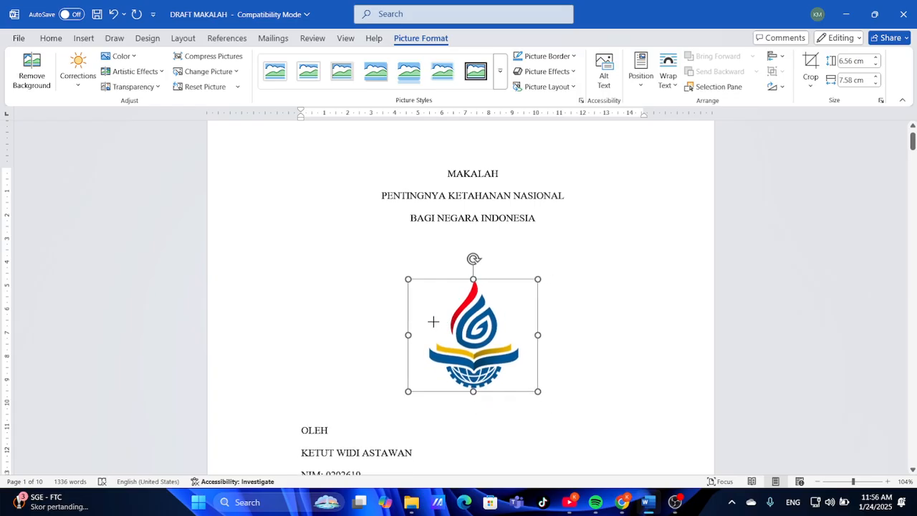
left_click_drag(434, 322, 408, 331)
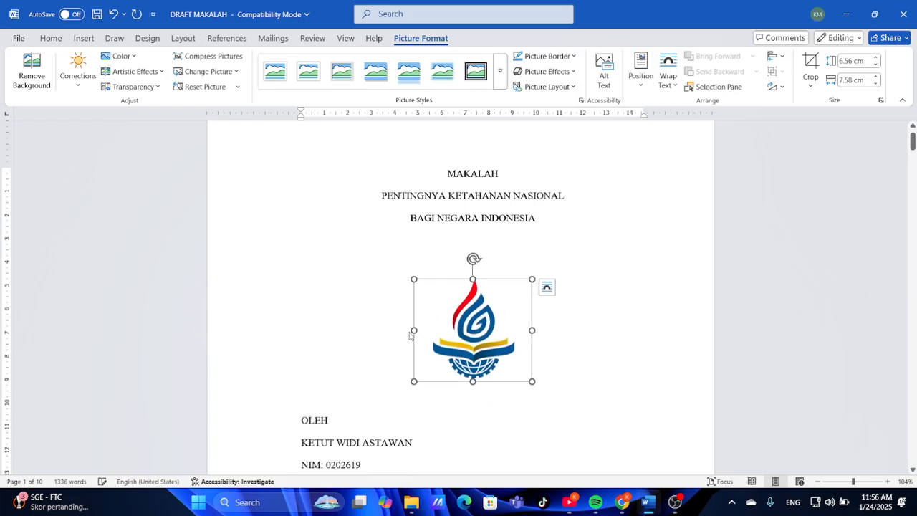
Center the cover lines from OLEH through the author details, institution and TAHUN 2020
left_click(595, 335)
scroll(598, 336, "down", 3)
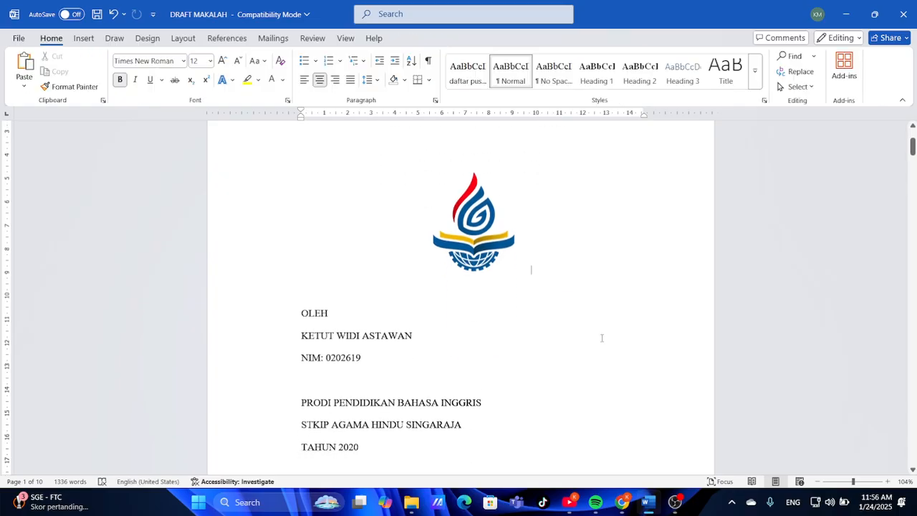
scroll(601, 337, "up", 2)
scroll(602, 337, "down", 3)
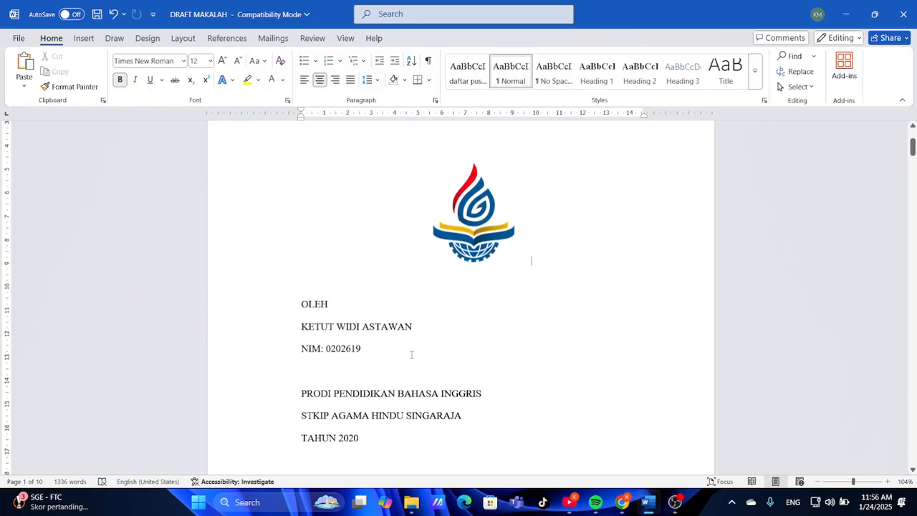
scroll(411, 351, "down", 3)
scroll(411, 352, "up", 2)
left_click_drag(298, 266, 473, 399)
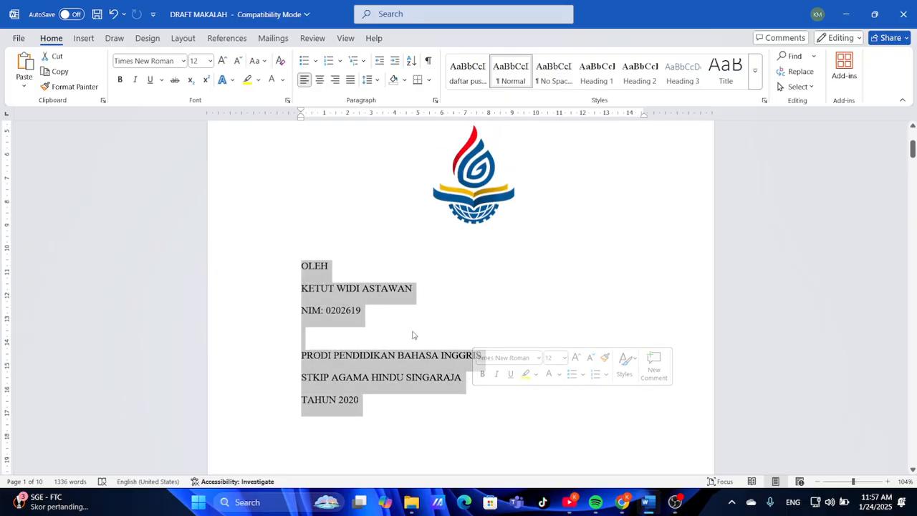
key("ctrl+e")
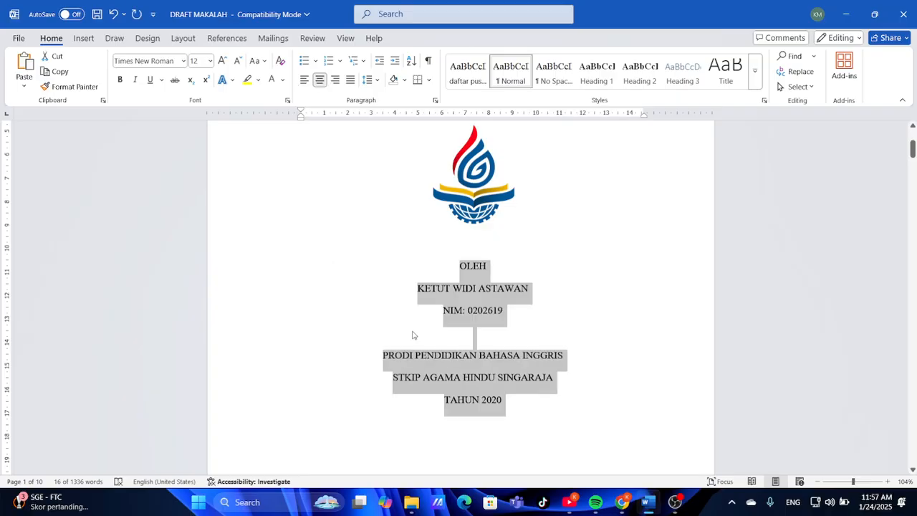
left_click(547, 355)
scroll(551, 370, "down", 1)
scroll(550, 370, "up", 1)
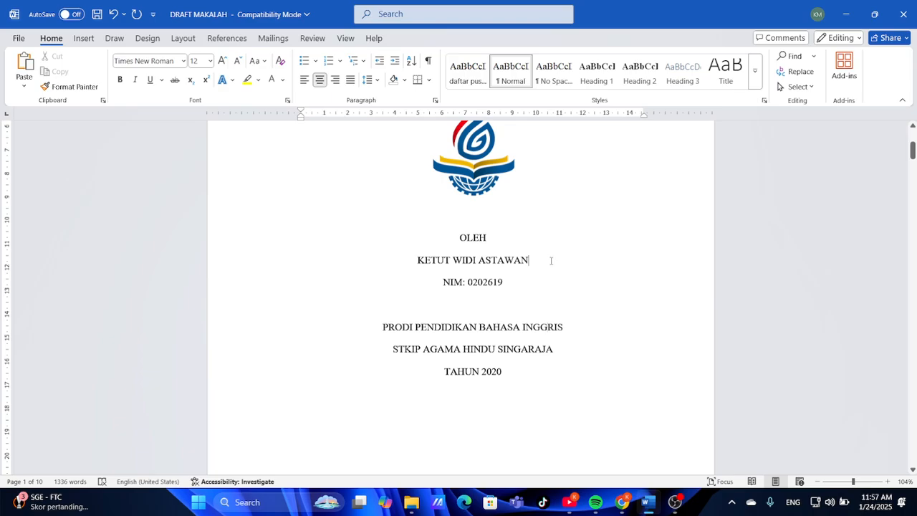
Replace the name under OLEH with the author's full name, centered
key("BackSpace")
key("BackSpace")
key("BackSpace")
key("BackSpace")
key("BackSpace")
key("BackSpace")
key("BackSpace")
key("BackSpace")
key("BackSpace")
key("BackSpace")
key("BackSpace")
key("BackSpace")
key("BackSpace")
key("BackSpace")
key("BackSpace")
key("BackSpace")
key("BackSpace")
key("BackSpace")
key("ctrl+l")
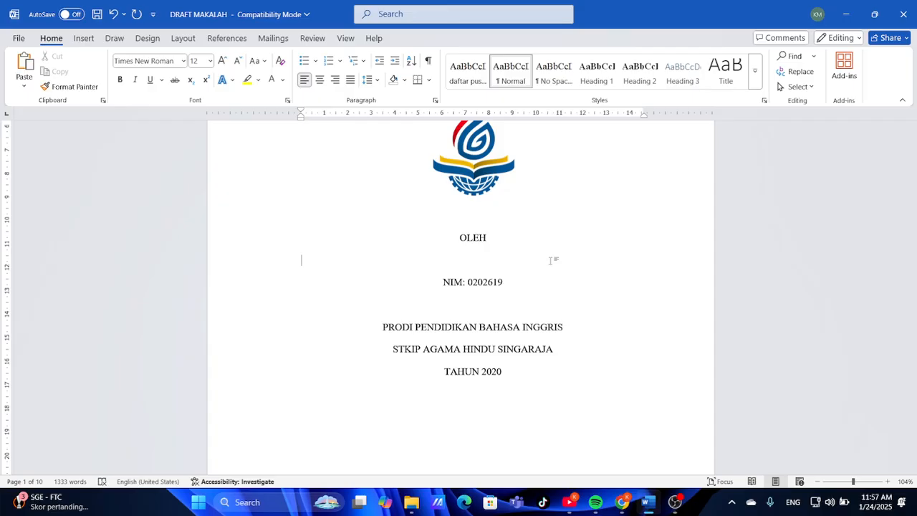
key("ctrl+e")
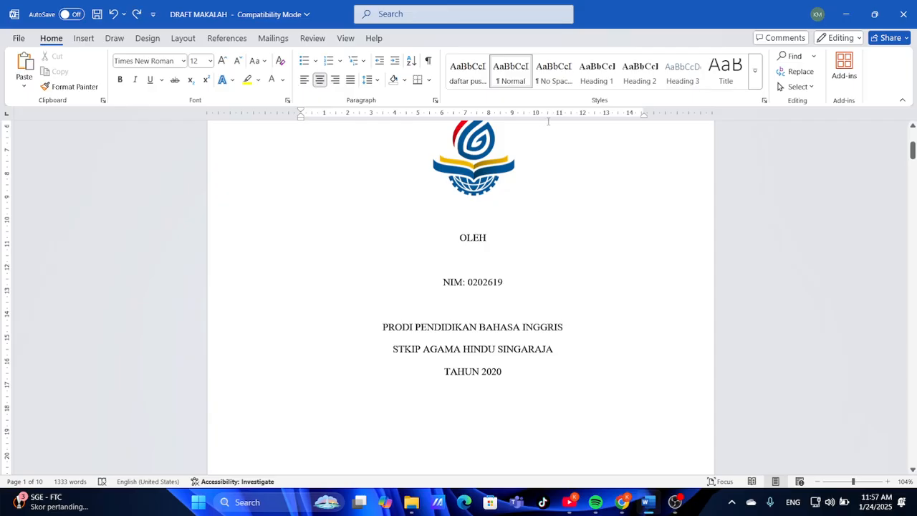
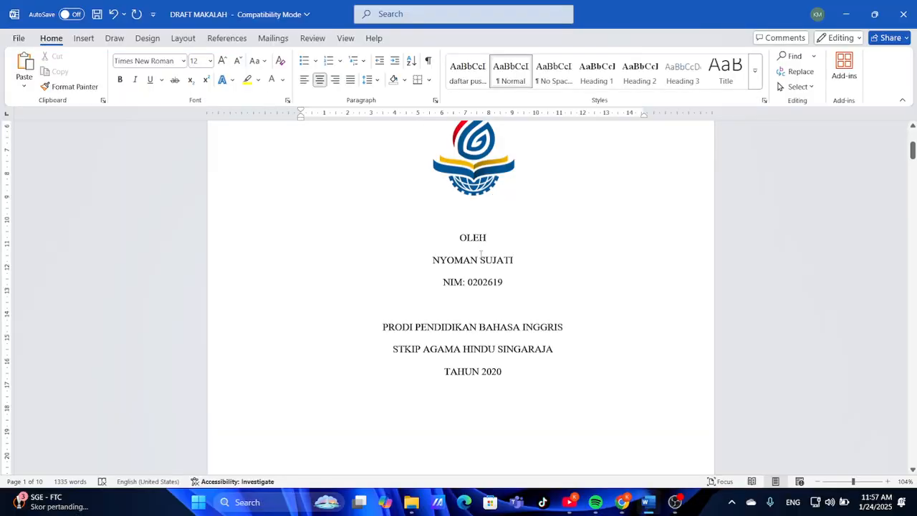
Rewrite the ID line as NIM followed by the author's student number
left_click(509, 281)
key("BackSpace")
key("BackSpace")
key("BackSpace")
key("BackSpace")
key("BackSpace")
key("BackSpace")
key("BackSpace")
key("BackSpace")
key("BackSpace")
key("BackSpace")
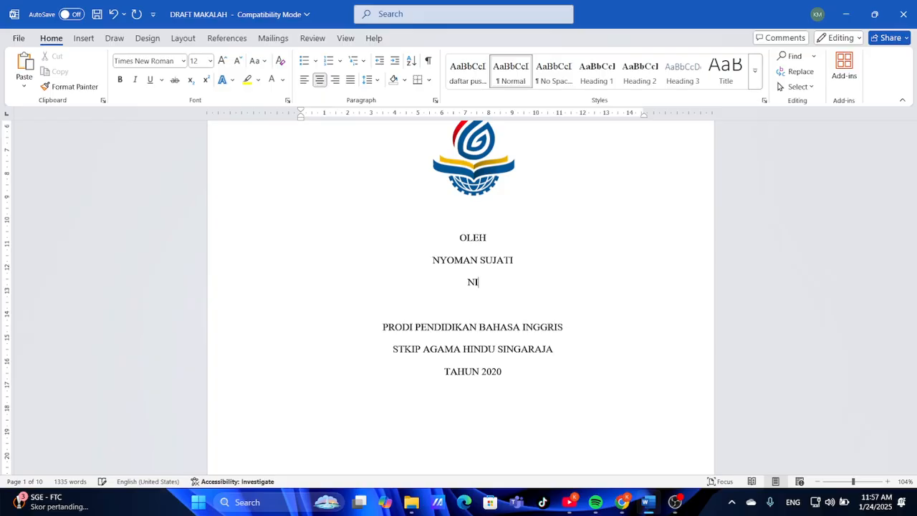
type("S")
type(":")
key("BackSpace")
key("BackSpace")
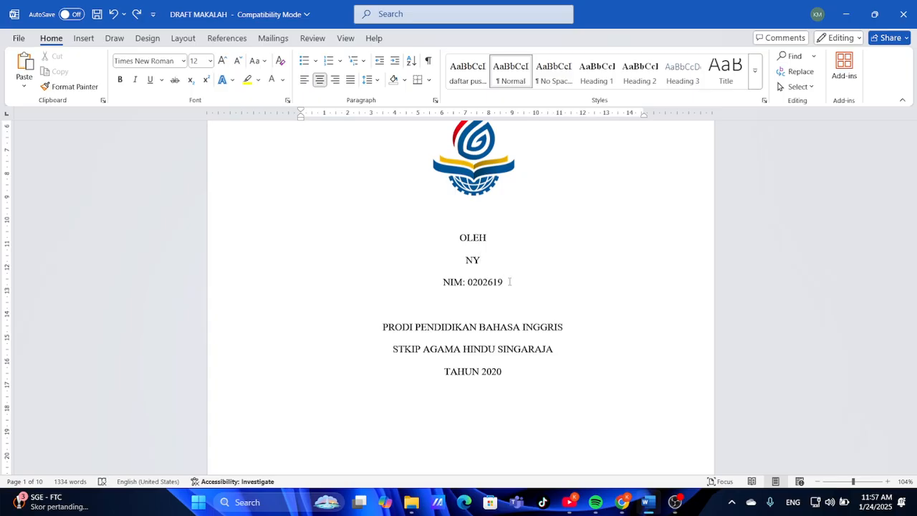
left_click(136, 15)
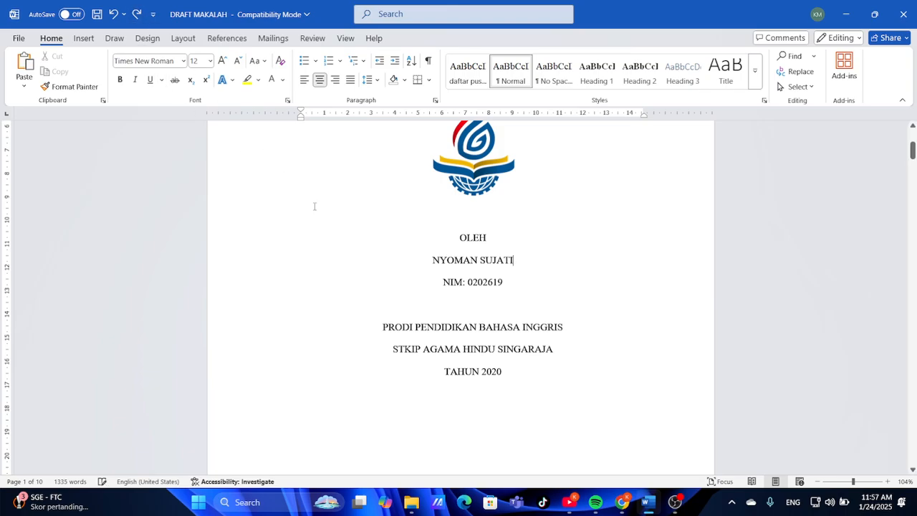
Relabel the ID as NIS with the new student number and delete the PRODI PENDIDIKAN BAHASA INGGRIS line
left_click(462, 282)
key("BackSpace")
type("S")
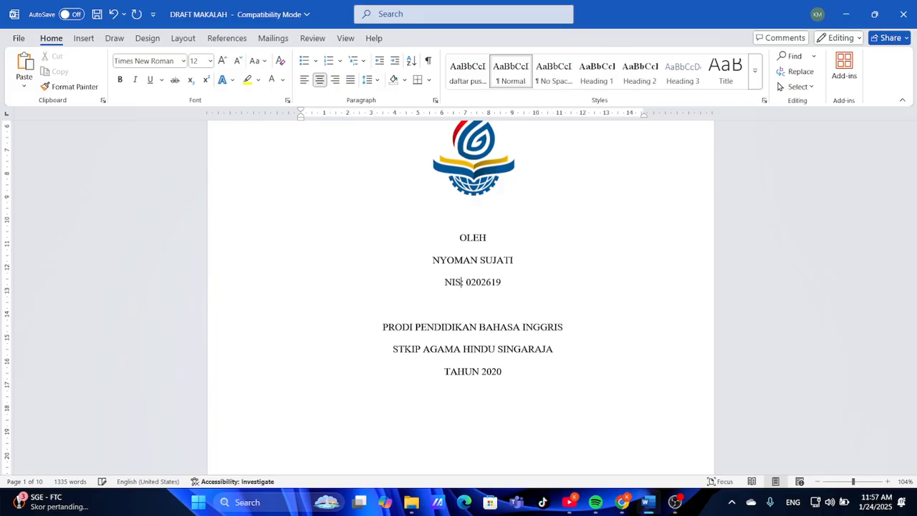
type(":")
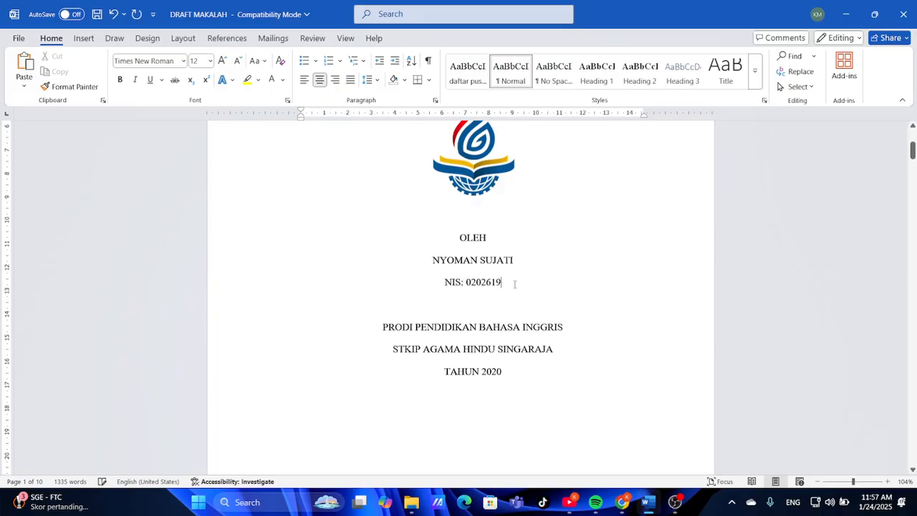
left_click(515, 285)
key("BackSpace")
key("BackSpace")
key("BackSpace")
key("BackSpace")
key("BackSpace")
key("BackSpace")
key("BackSpace")
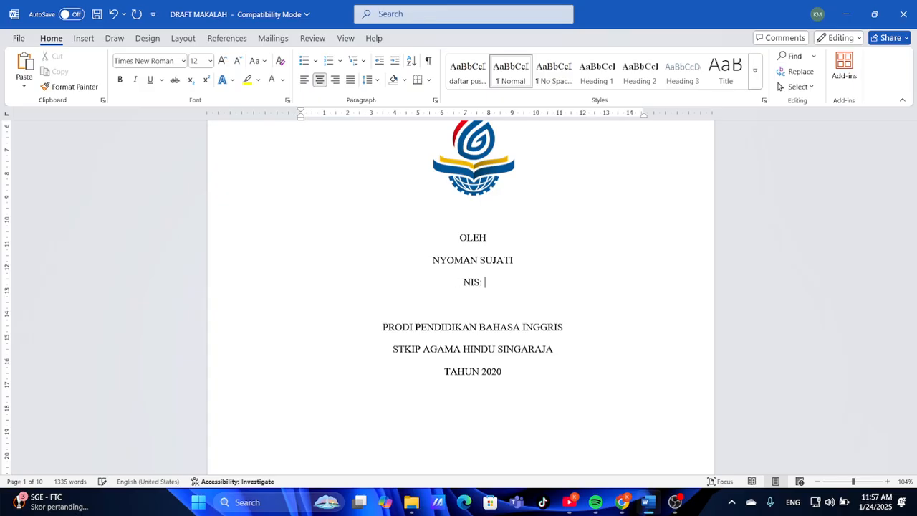
type("975")
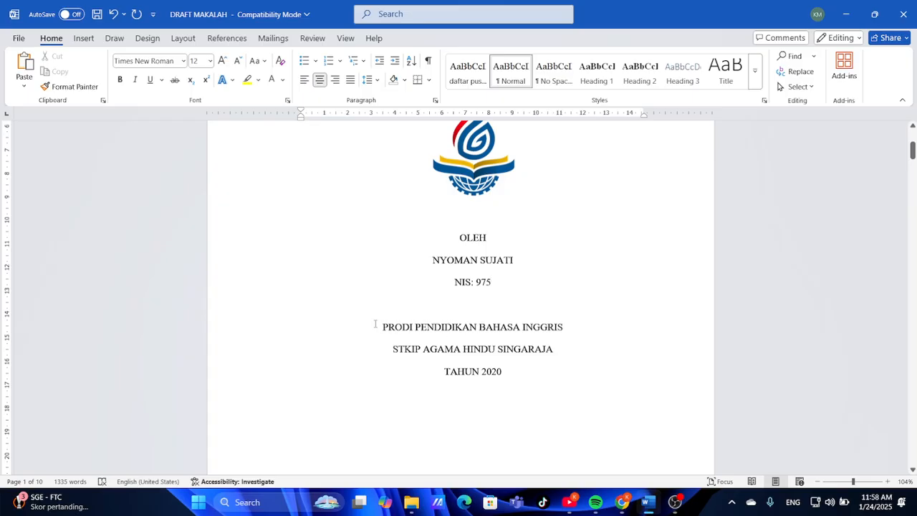
left_click(568, 326)
key("BackSpace")
key("BackSpace")
key("BackSpace")
key("BackSpace")
key("BackSpace")
key("BackSpace")
key("BackSpace")
key("BackSpace")
key("BackSpace")
key("BackSpace")
key("BackSpace")
key("BackSpace")
key("BackSpace")
key("BackSpace")
key("BackSpace")
key("BackSpace")
key("BackSpace")
key("BackSpace")
key("BackSpace")
key("BackSpace")
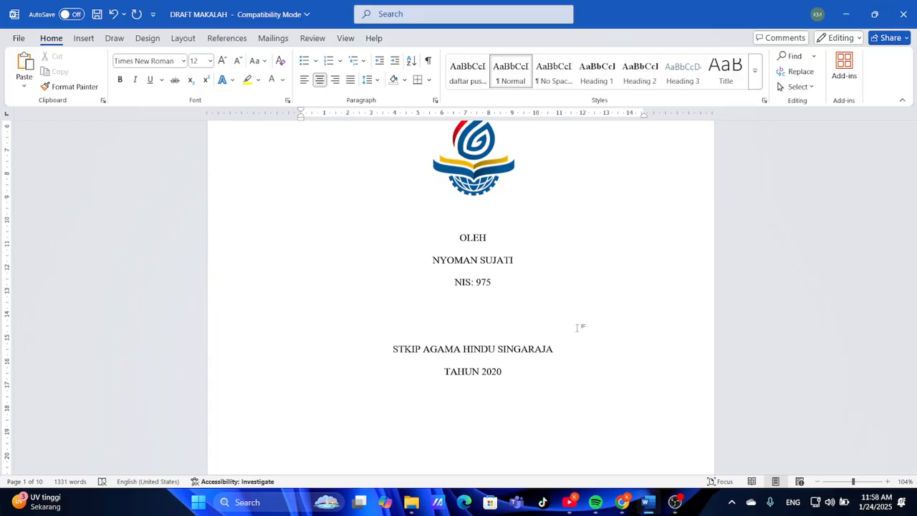
Enter JURUSAN AKUNTANSI KEUANGAN DAN LEMBAGA on the empty department line
scroll(511, 351, "down", 3)
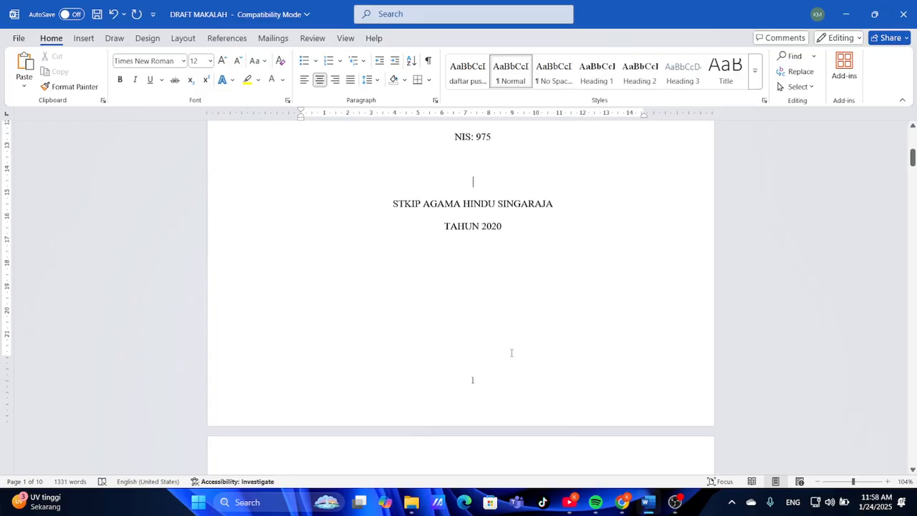
scroll(511, 351, "up", 4)
scroll(511, 352, "down", 1)
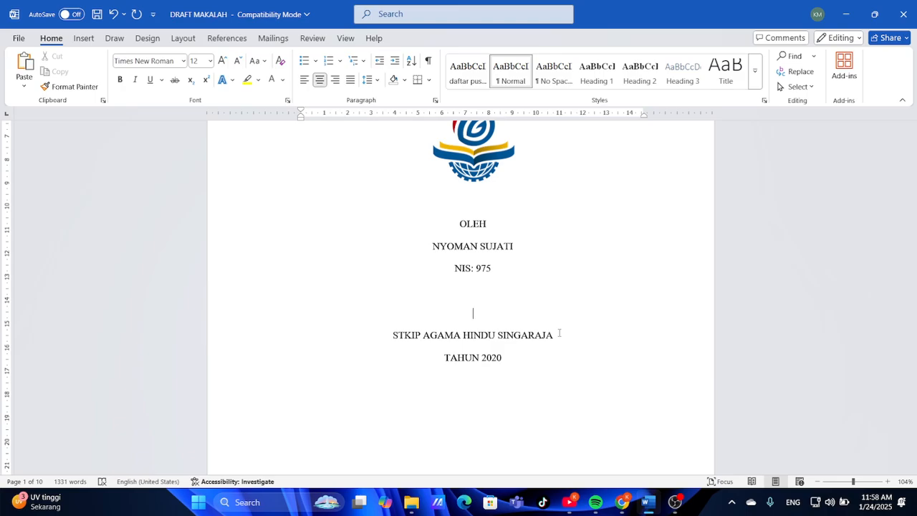
type("JURUSAN AKUNTANSI ")
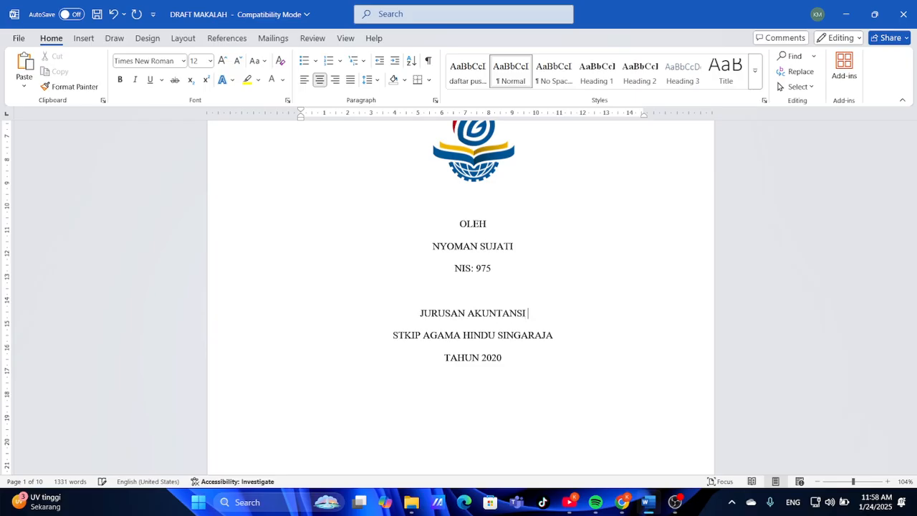
type("KEUN")
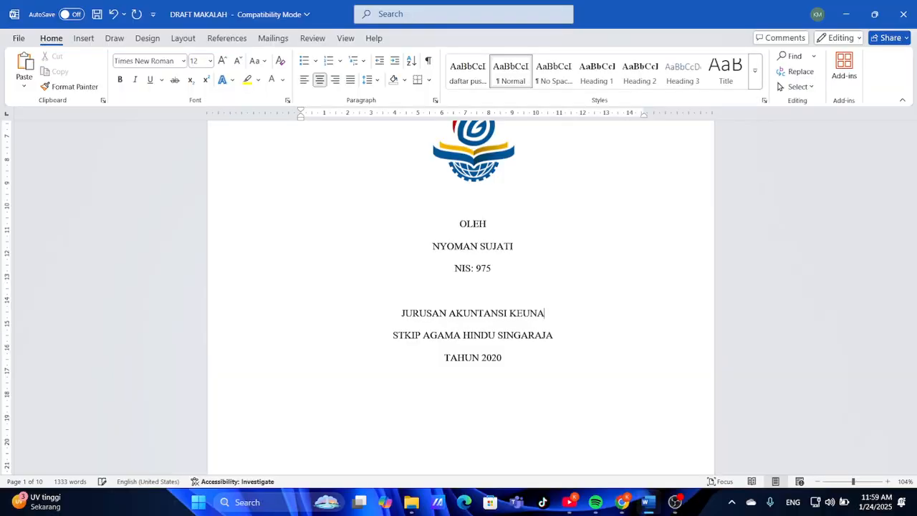
key("BackSpace")
type("ANGAN DAN")
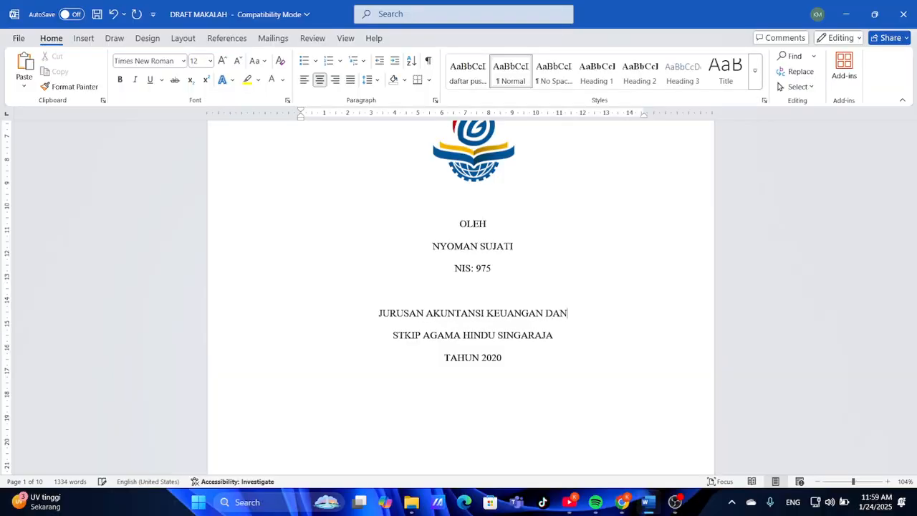
type(" LEMBAGA")
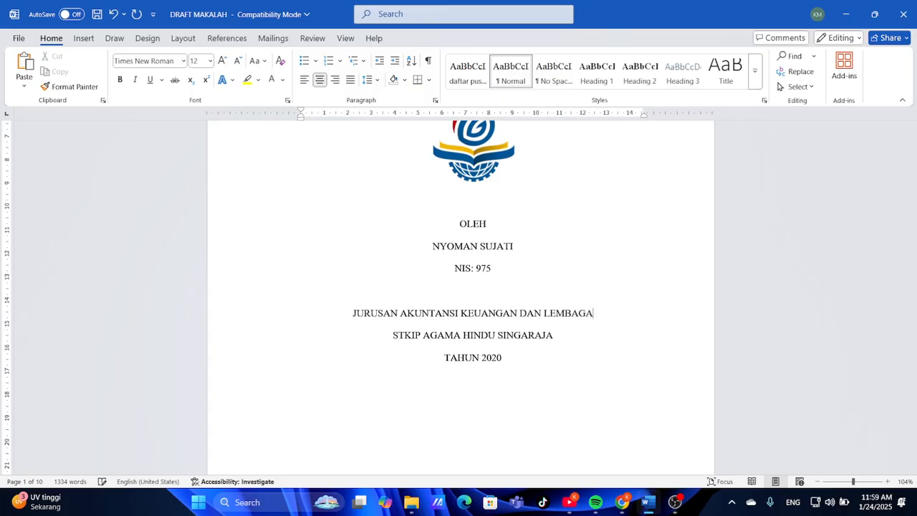
Change the school to SMK TI BALI GLOBAL SIGARAJA and the year to TAHUN 2022/2025
left_click(555, 337)
key("BackSpace")
key("BackSpace")
key("BackSpace")
key("BackSpace")
key("BackSpace")
key("BackSpace")
key("BackSpace")
key("BackSpace")
key("BackSpace")
key("BackSpace")
key("BackSpace")
key("BackSpace")
key("BackSpace")
key("BackSpace")
key("BackSpace")
key("BackSpace")
key("BackSpace")
key("BackSpace")
key("BackSpace")
key("BackSpace")
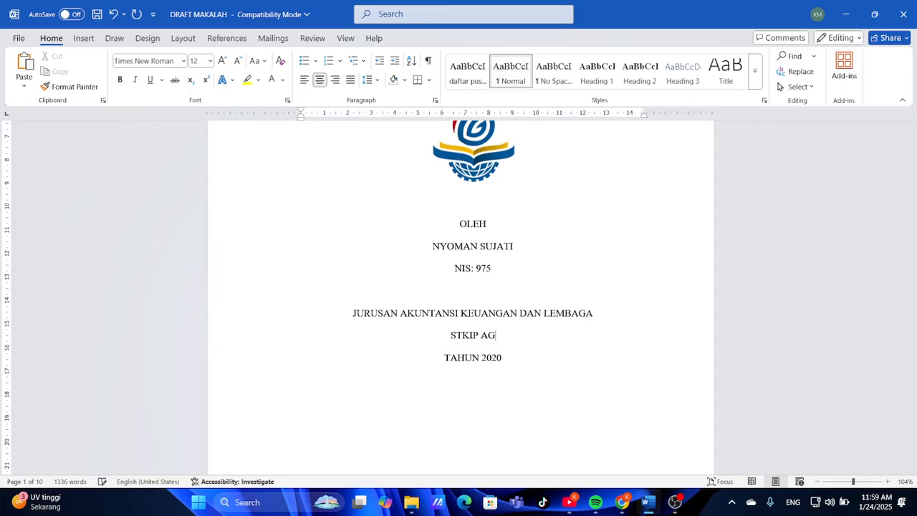
key("BackSpace")
key("BackSpace")
key("BackSpace")
key("BackSpace")
key("BackSpace")
type("MK TI BALI G")
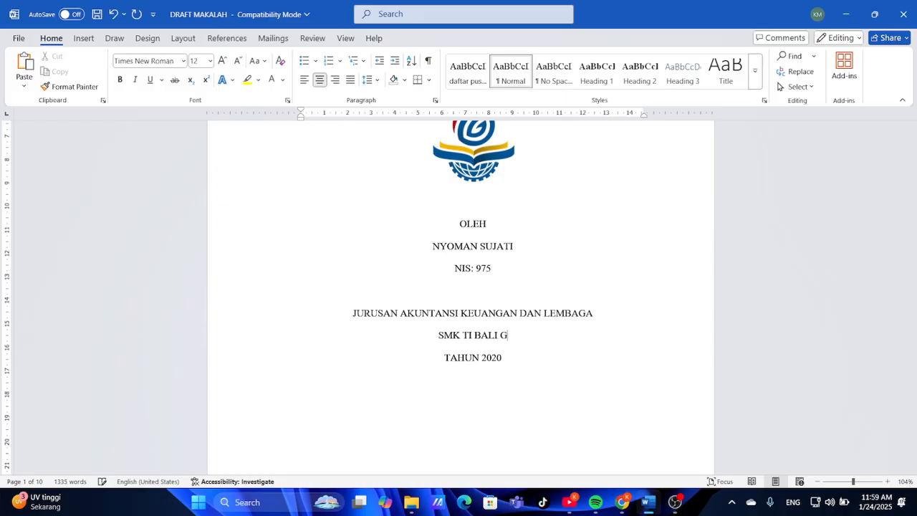
type("LOBAL SINAGA")
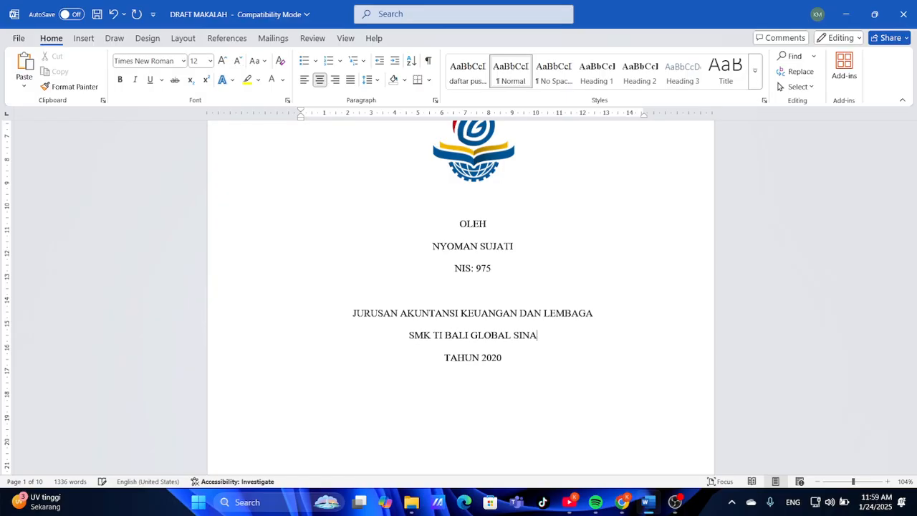
key("BackSpace")
key("BackSpace")
key("BackSpace")
key("BackSpace")
type("GARAKA")
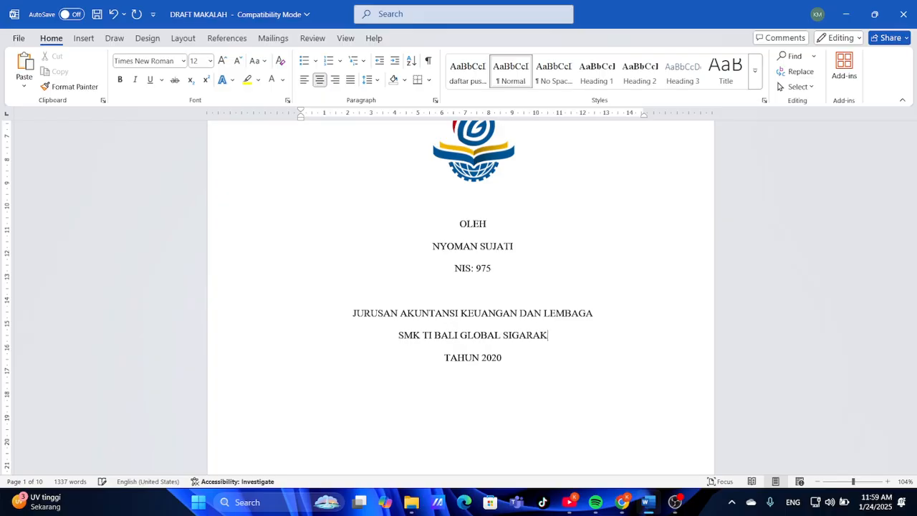
key("BackSpace")
key("BackSpace")
type("JA")
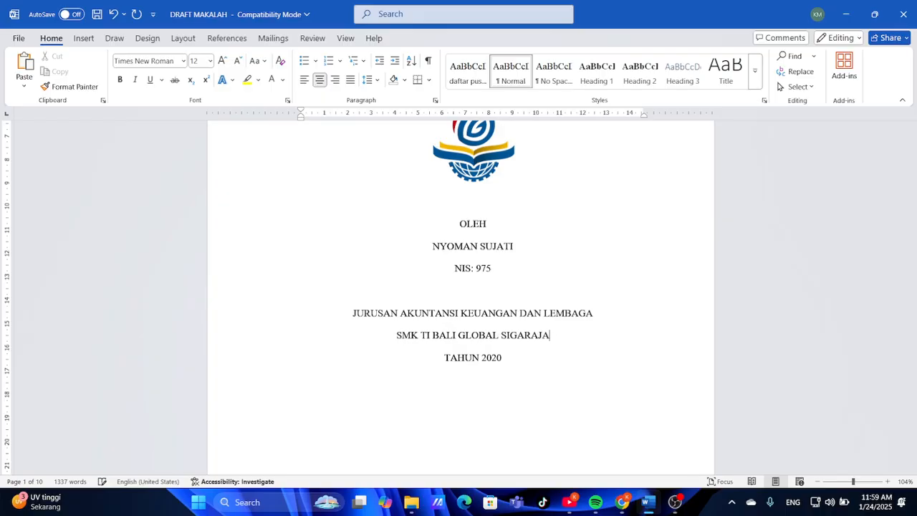
left_click(504, 362)
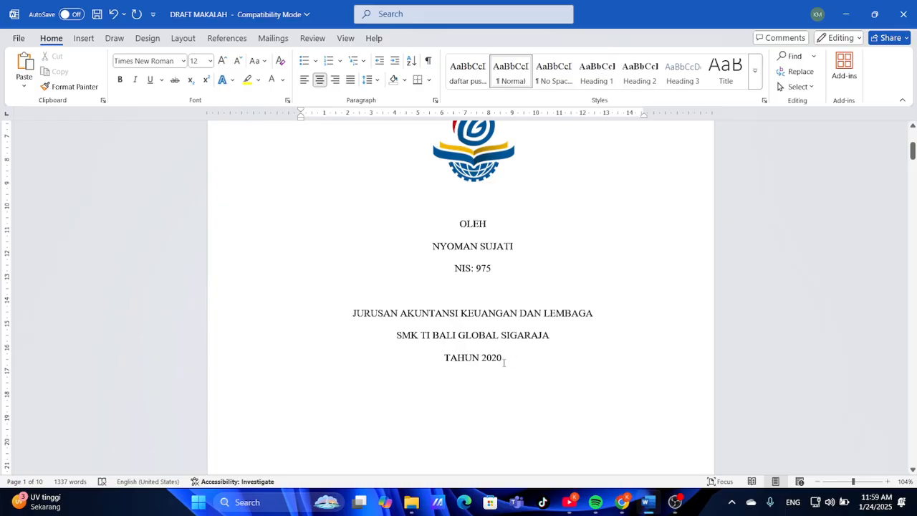
key("BackSpace")
key("BackSpace")
key("BackSpace")
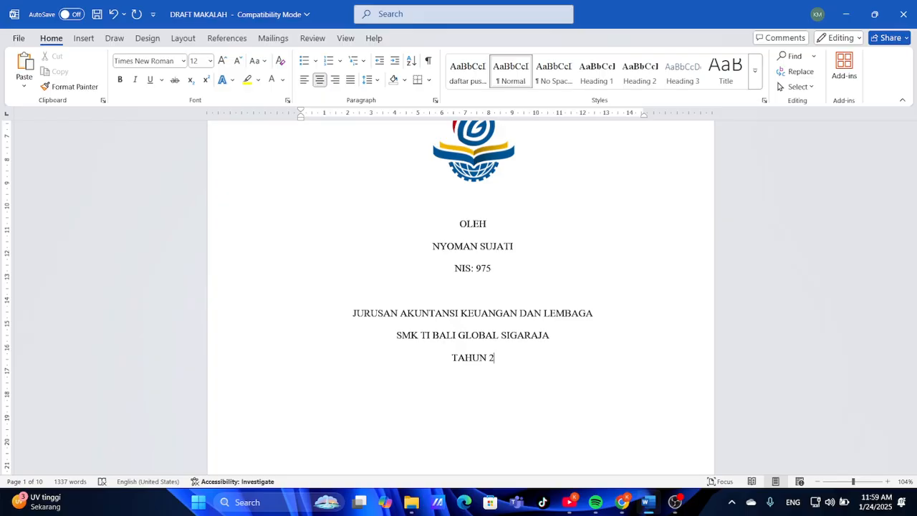
type("022/2025")
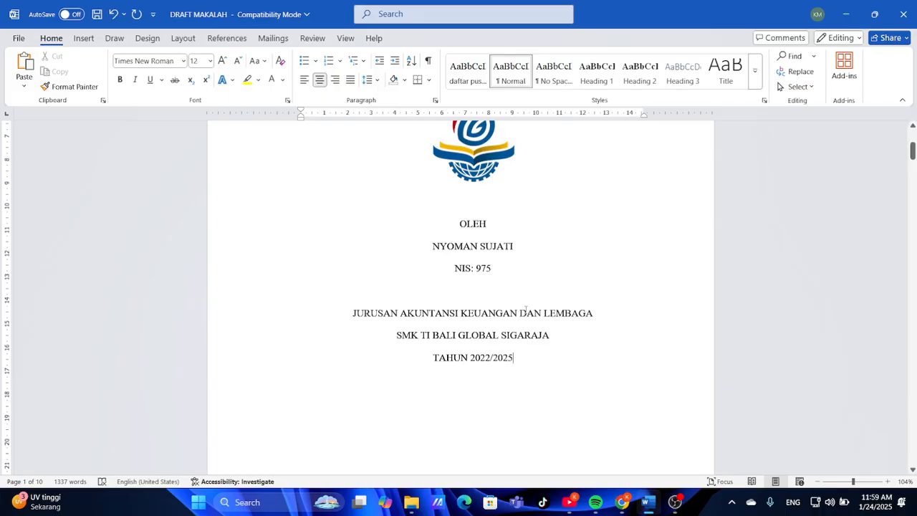
scroll(525, 309, "up", 5)
scroll(525, 309, "down", 4)
scroll(525, 311, "up", 2)
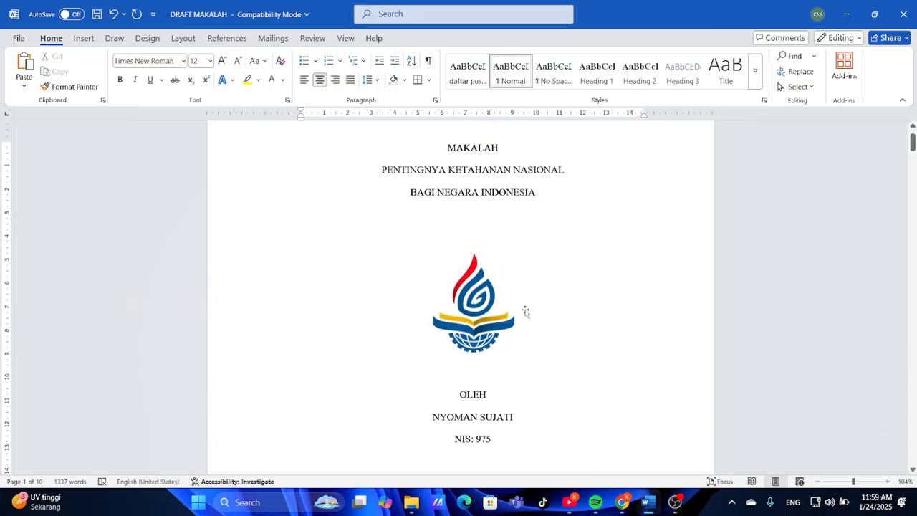
scroll(525, 311, "down", 3)
scroll(525, 311, "up", 3)
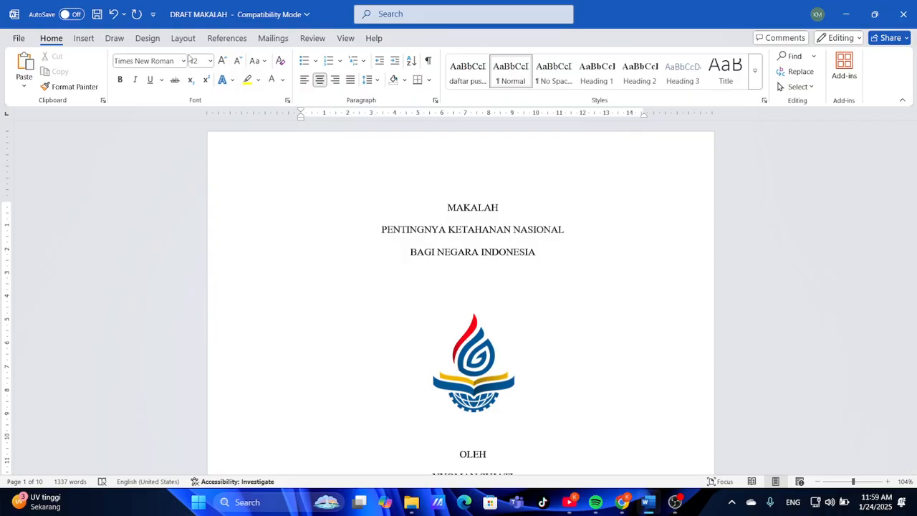
scroll(396, 263, "down", 3)
scroll(396, 264, "down", 8)
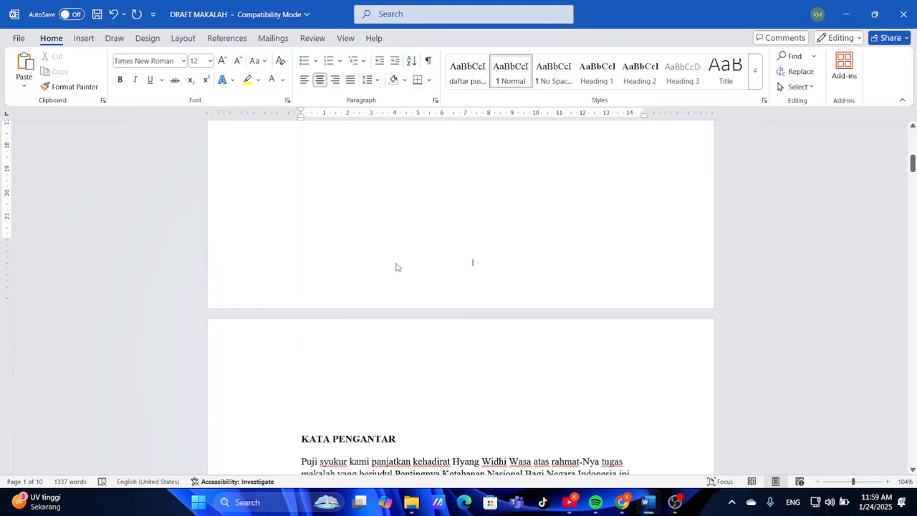
scroll(396, 265, "down", 14)
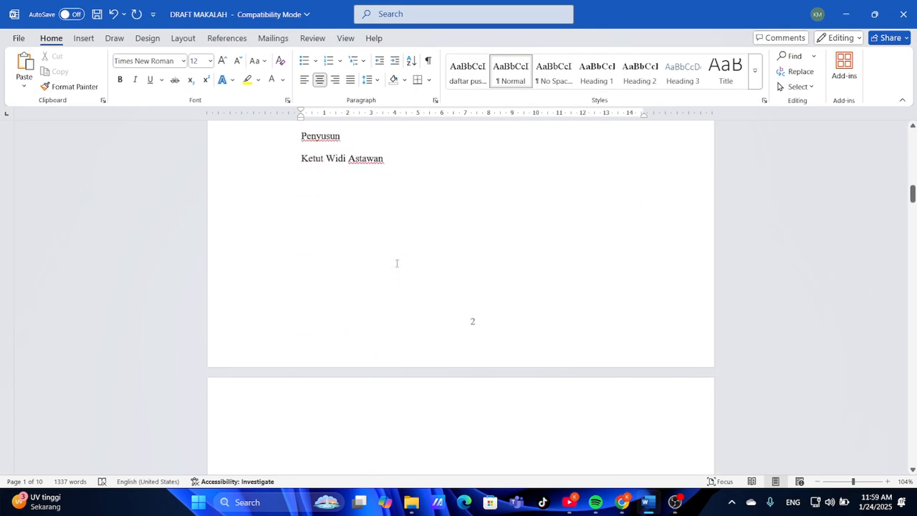
scroll(396, 265, "up", 11)
scroll(396, 263, "down", 6)
scroll(396, 265, "up", 6)
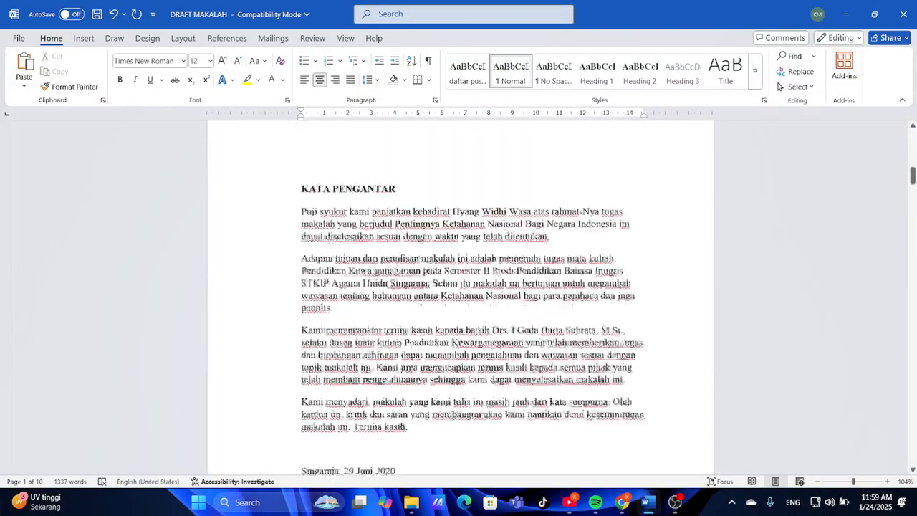
Set the entire document to Times New Roman at one uniform font size
scroll(425, 399, "down", 6)
scroll(425, 401, "up", 9)
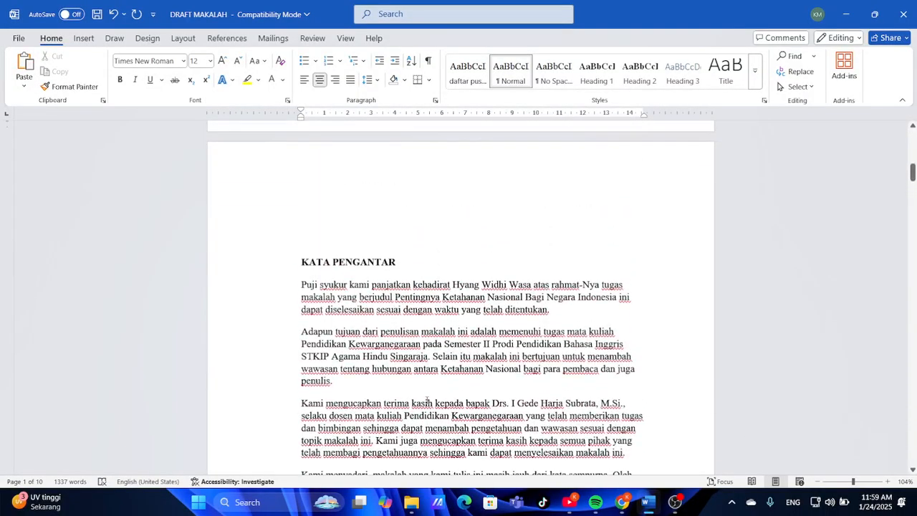
scroll(425, 401, "down", 6)
scroll(425, 398, "down", 3)
scroll(426, 400, "up", 9)
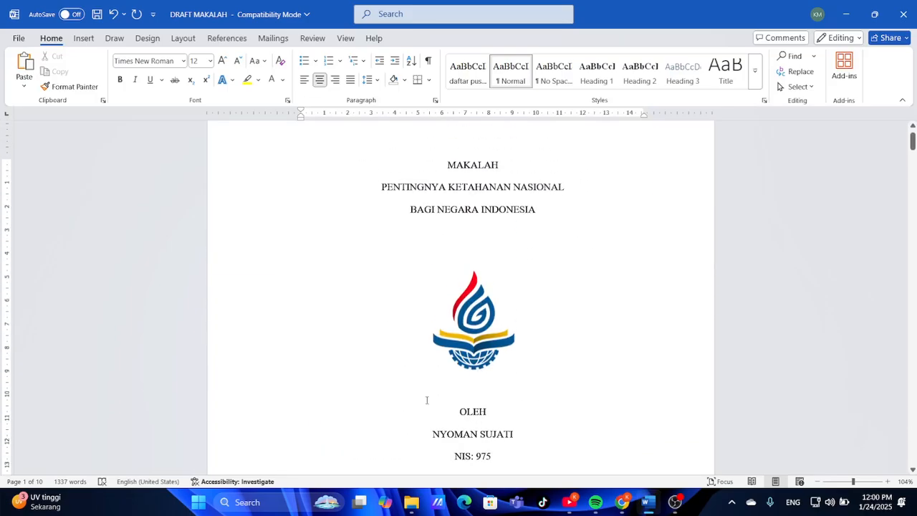
key("ctrl+a")
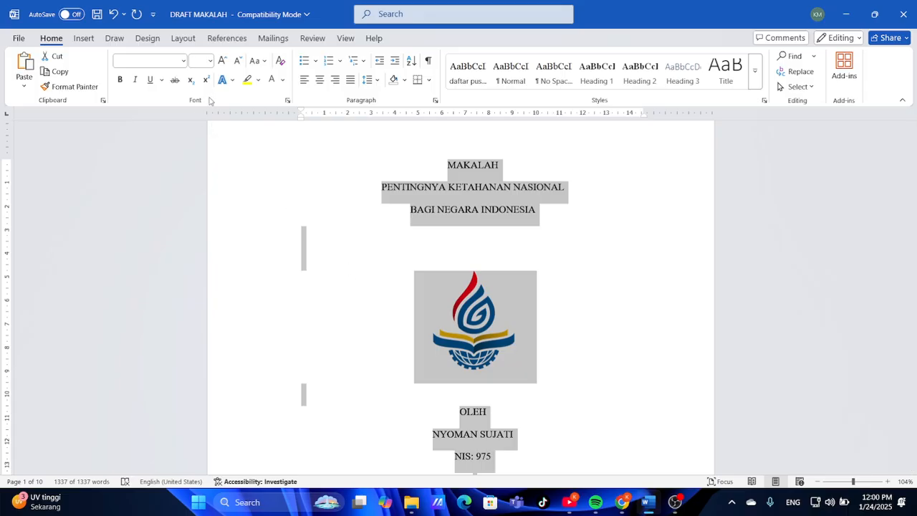
left_click(182, 63)
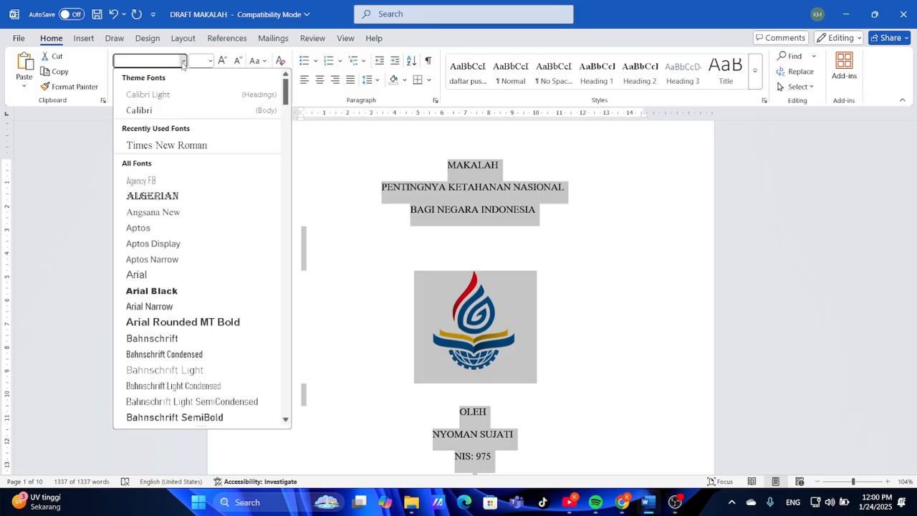
left_click(192, 146)
left_click(210, 61)
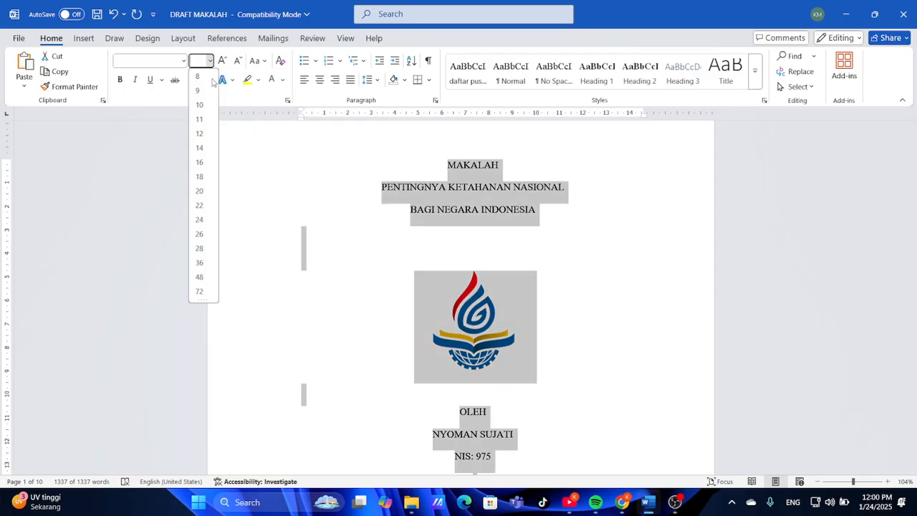
left_click(198, 134)
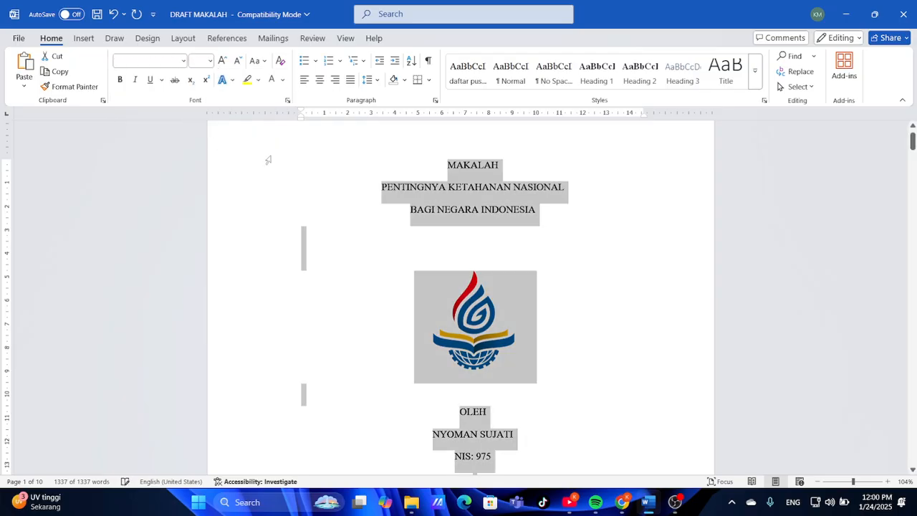
left_click(483, 241)
Make the cover text bold, from MAKALAH through OLEH down to TAHUN 2022/2025
scroll(485, 240, "down", 3)
scroll(484, 240, "up", 3)
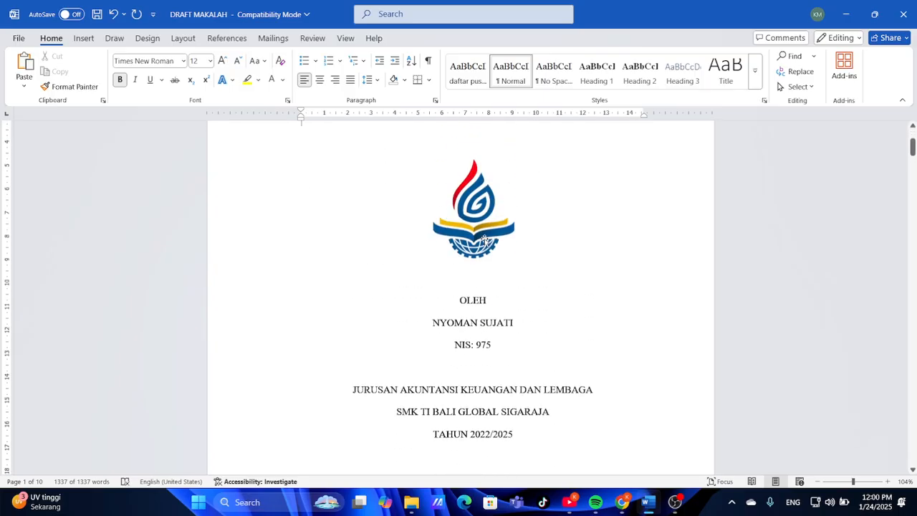
scroll(484, 240, "down", 2)
scroll(485, 239, "up", 1)
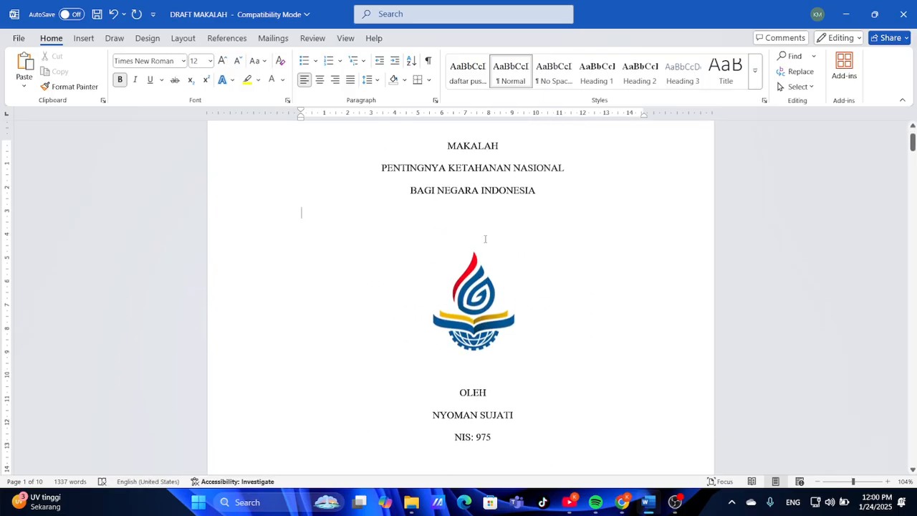
scroll(485, 239, "down", 3)
scroll(485, 239, "up", 2)
scroll(485, 239, "down", 1)
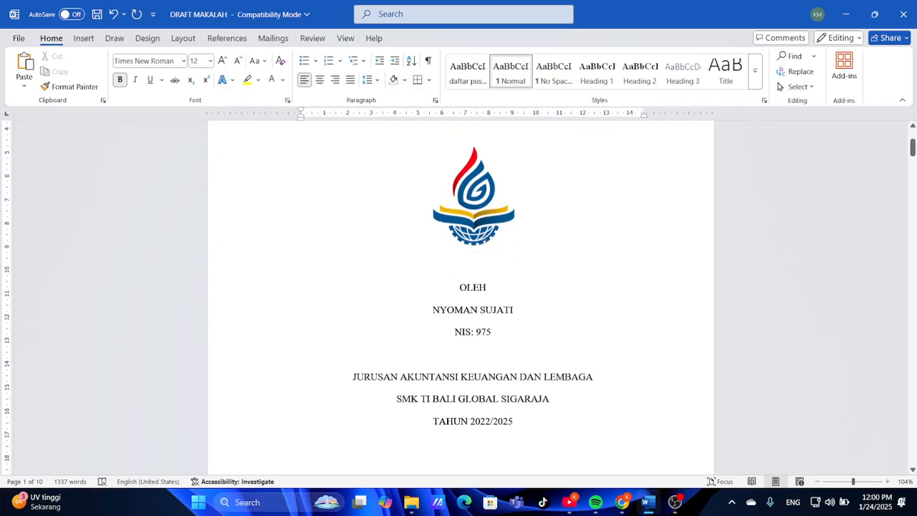
scroll(485, 238, "up", 3)
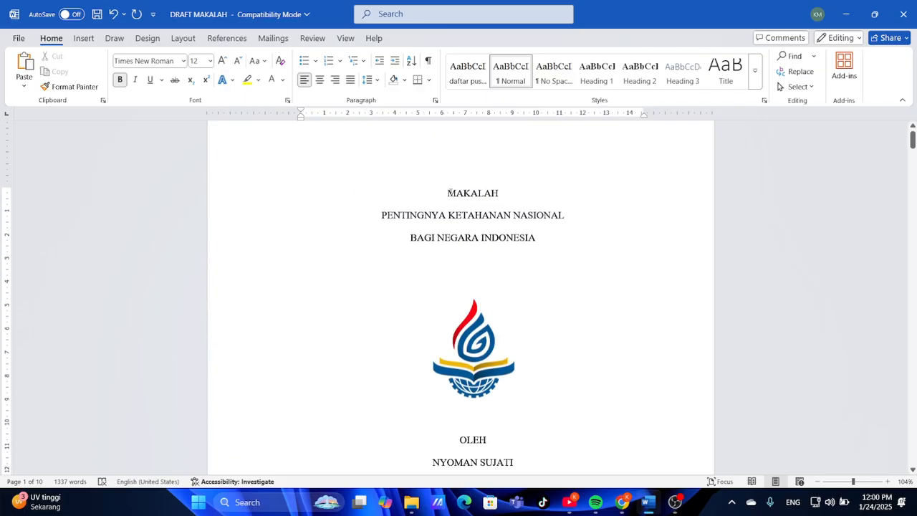
left_click_drag(448, 192, 545, 370)
key("ctrl+b")
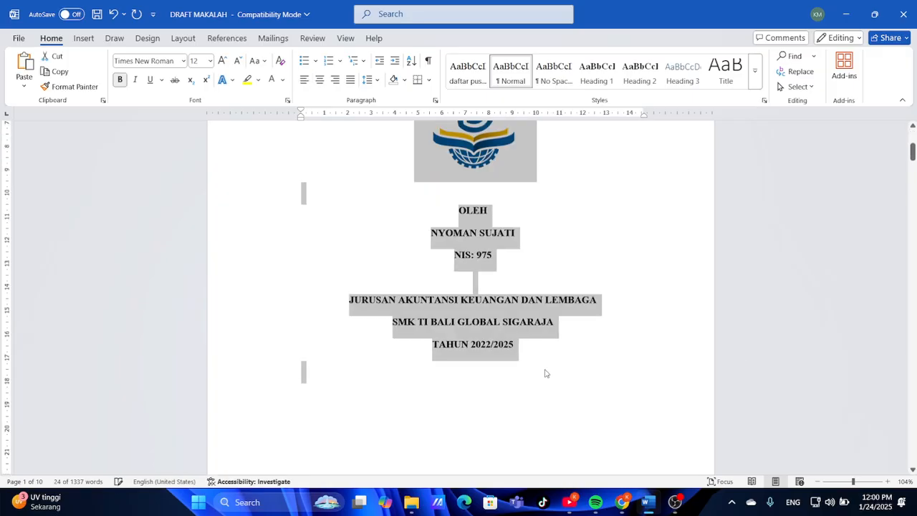
left_click(544, 373)
scroll(544, 370, "down", 2)
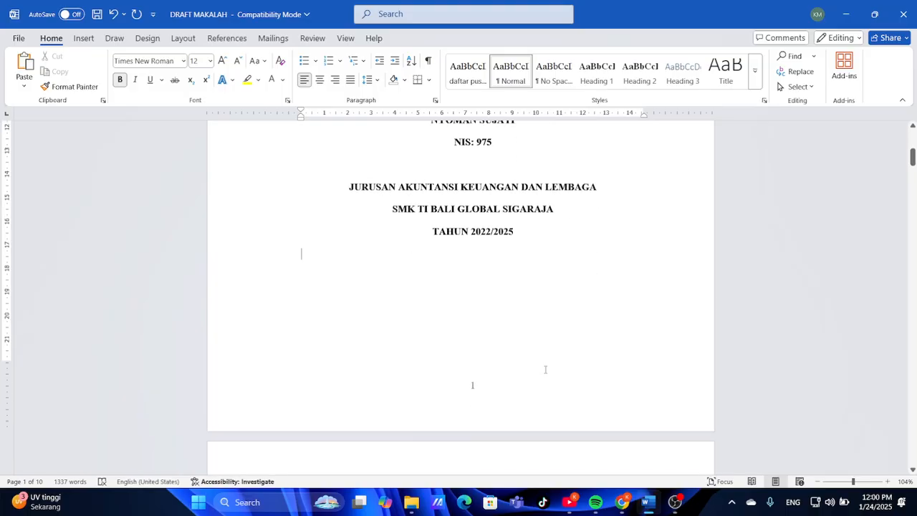
scroll(544, 370, "down", 5)
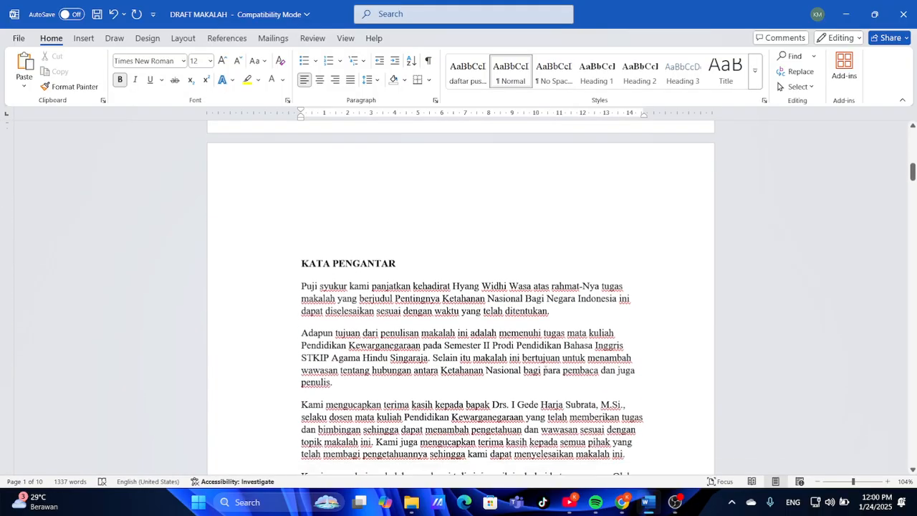
scroll(545, 370, "down", 1)
scroll(544, 369, "down", 2)
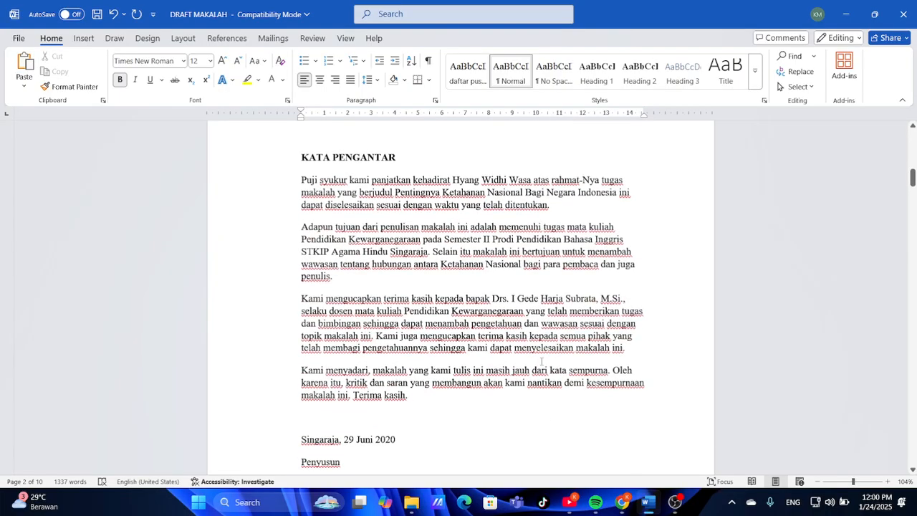
scroll(541, 362, "up", 2)
scroll(540, 361, "down", 3)
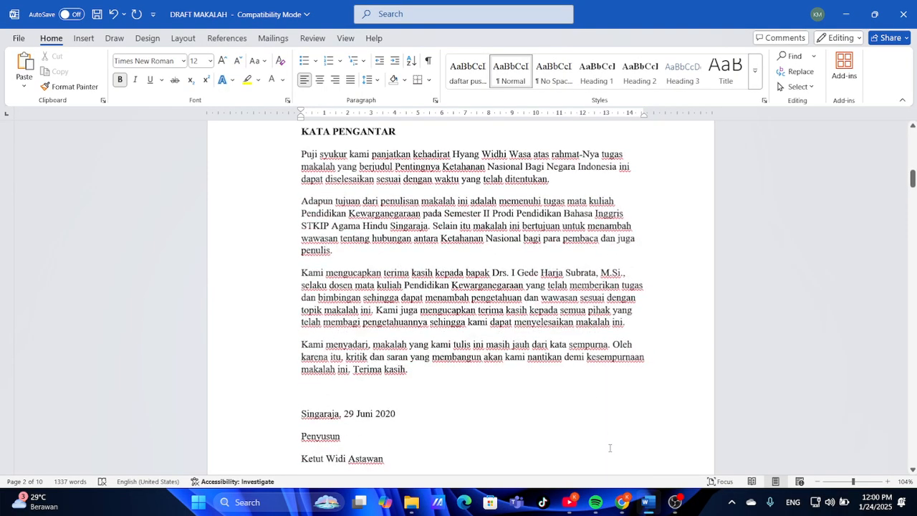
left_click(622, 502)
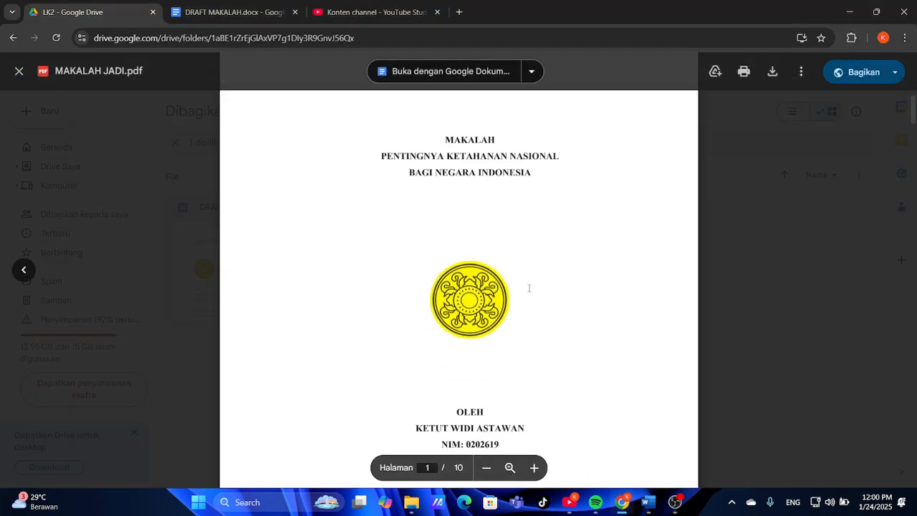
scroll(528, 288, "down", 7)
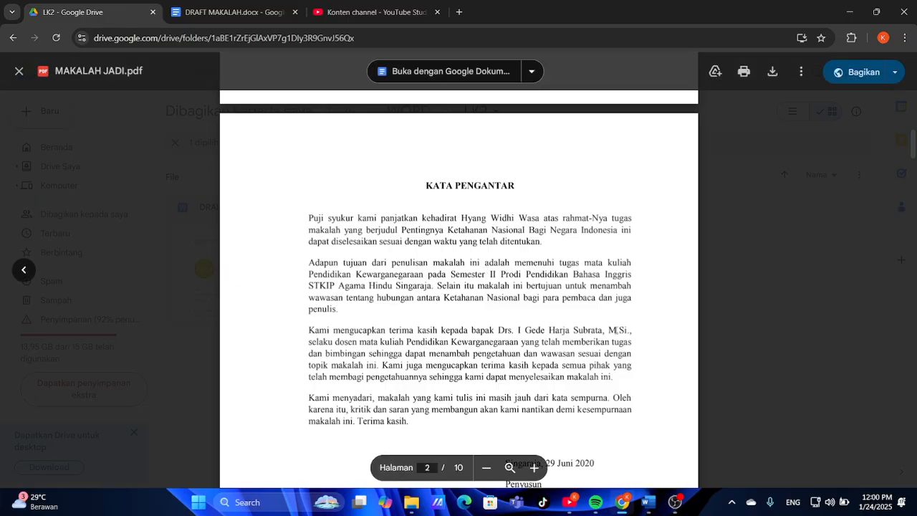
scroll(547, 295, "down", 3)
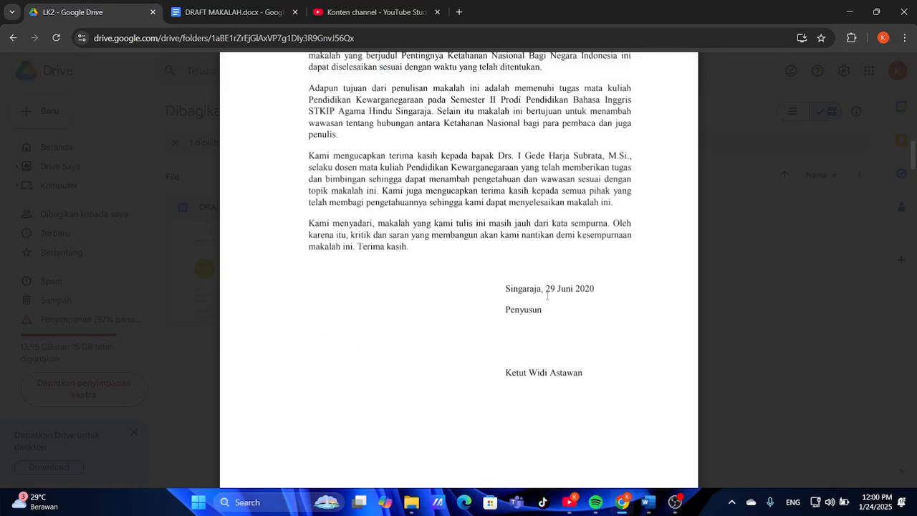
scroll(547, 295, "down", 3)
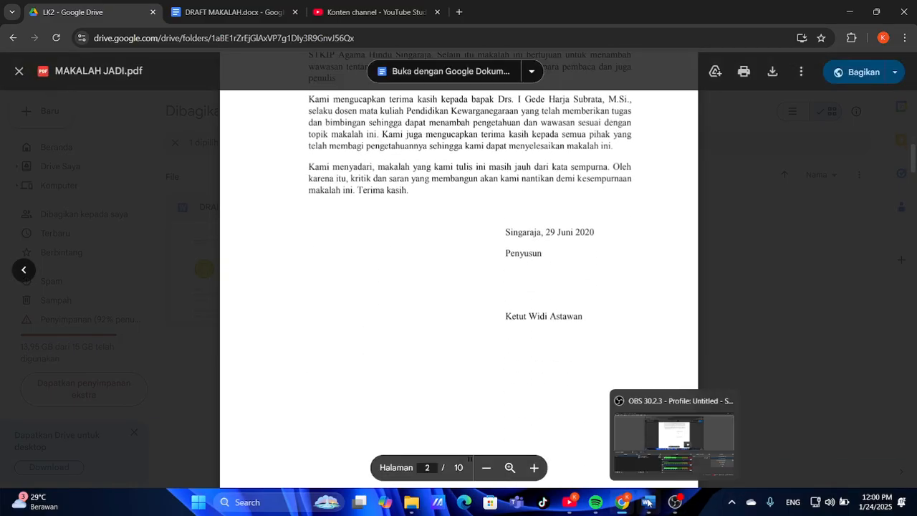
left_click(647, 502)
scroll(392, 322, "up", 5)
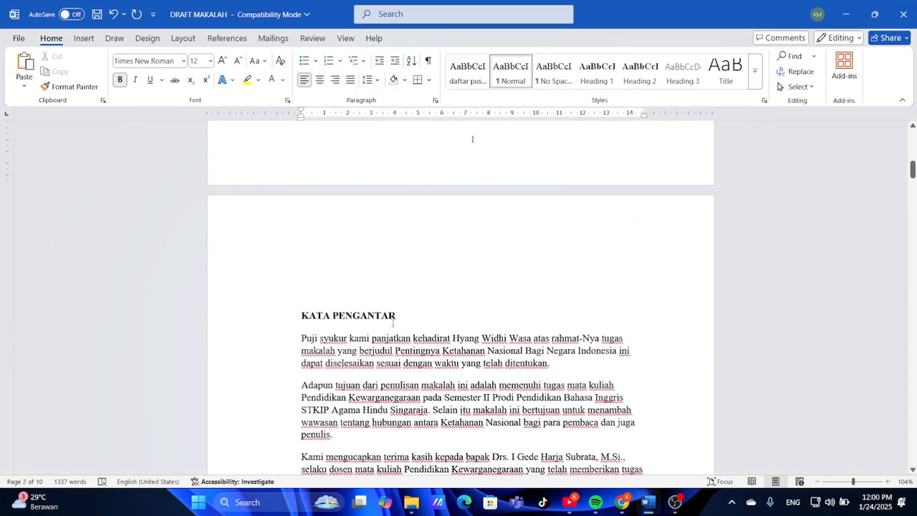
Justify the foreword paragraphs from 'Puji' to 'Terima kasih' and compare with the reference PDF
left_click(300, 317)
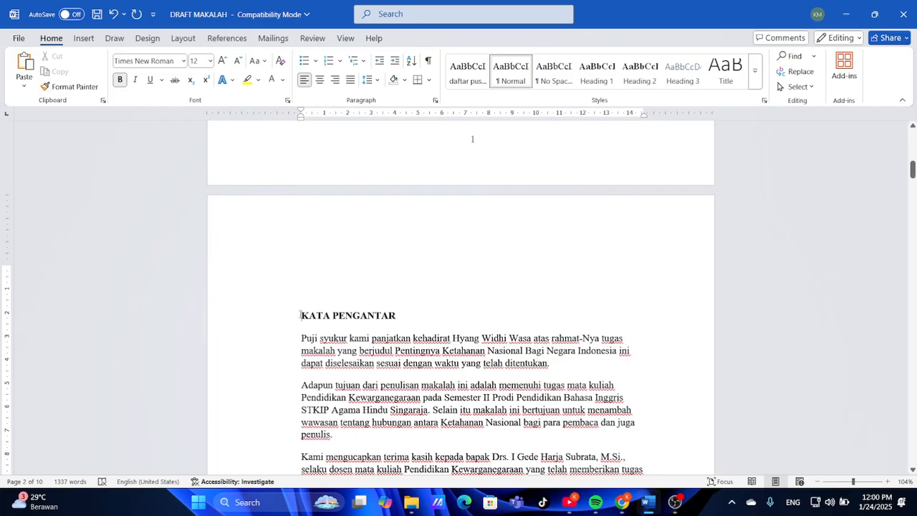
scroll(458, 322, "down", 3)
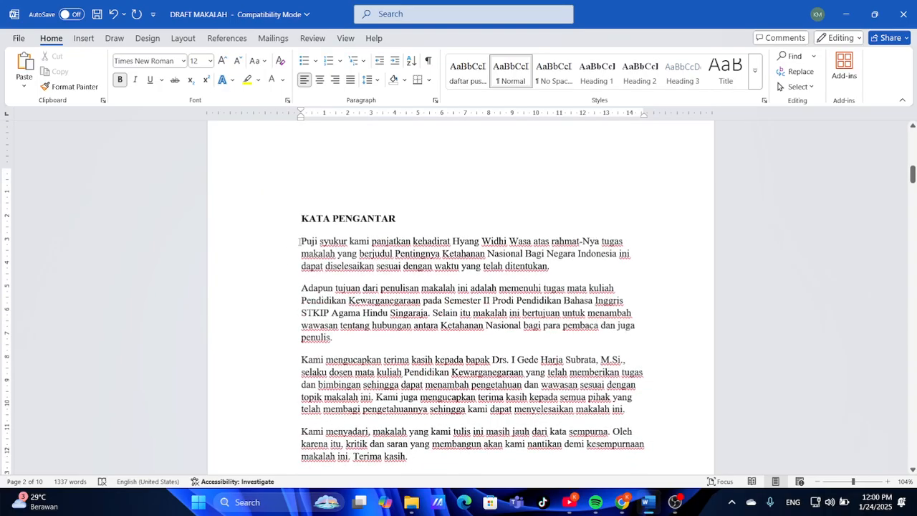
left_click_drag(302, 242, 477, 330)
key("ctrl+j")
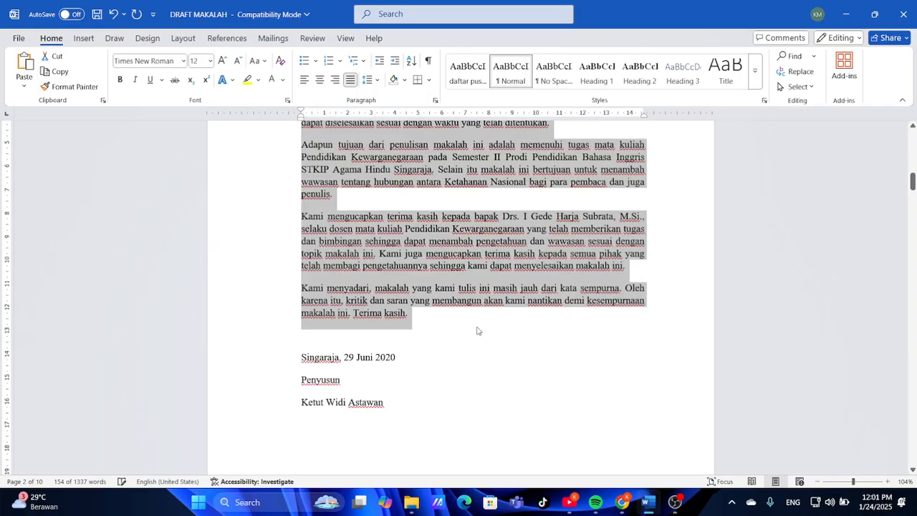
scroll(477, 330, "up", 4)
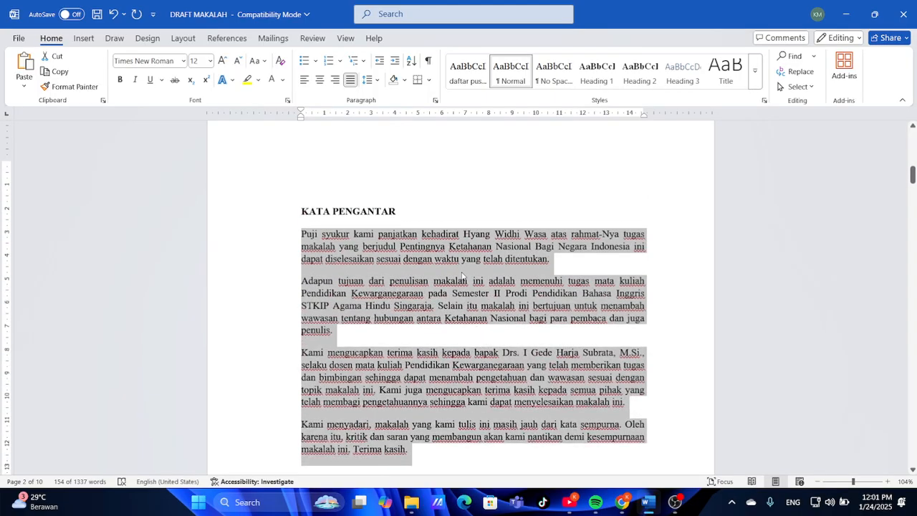
scroll(461, 276, "down", 5)
left_click(315, 338)
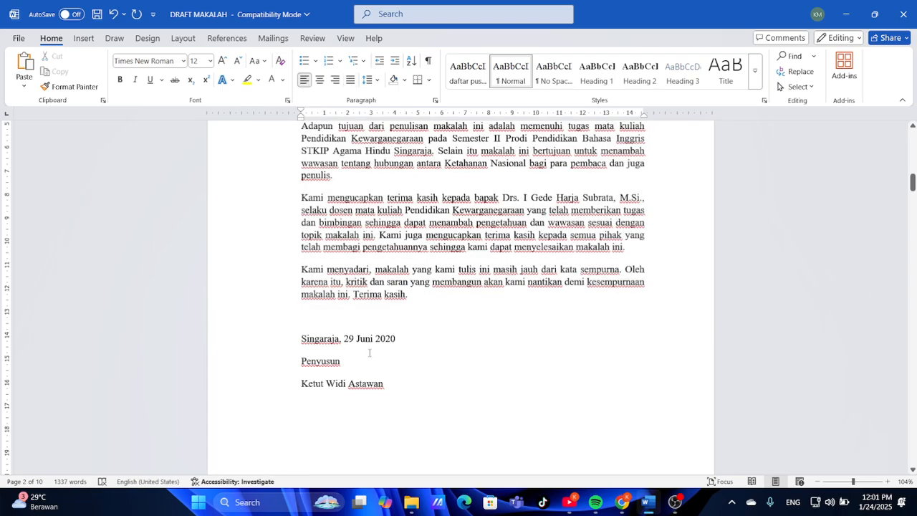
left_click(621, 501)
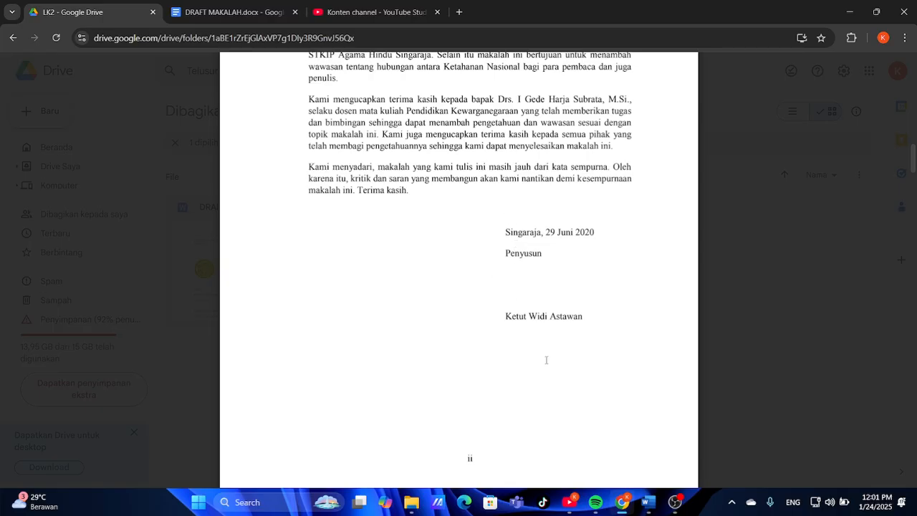
left_click(651, 503)
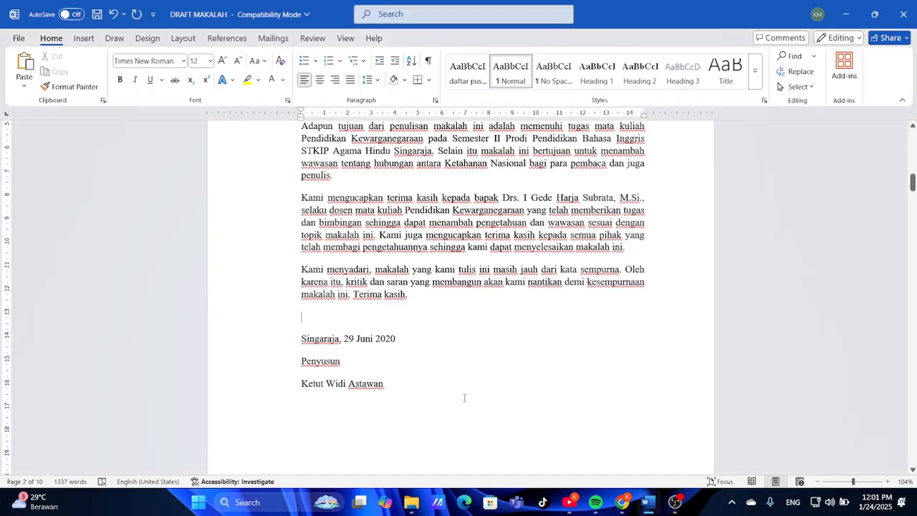
Indent the date, Penyusun and name lines to the right with the ruler's left-indent marker
left_click_drag(301, 338, 387, 385)
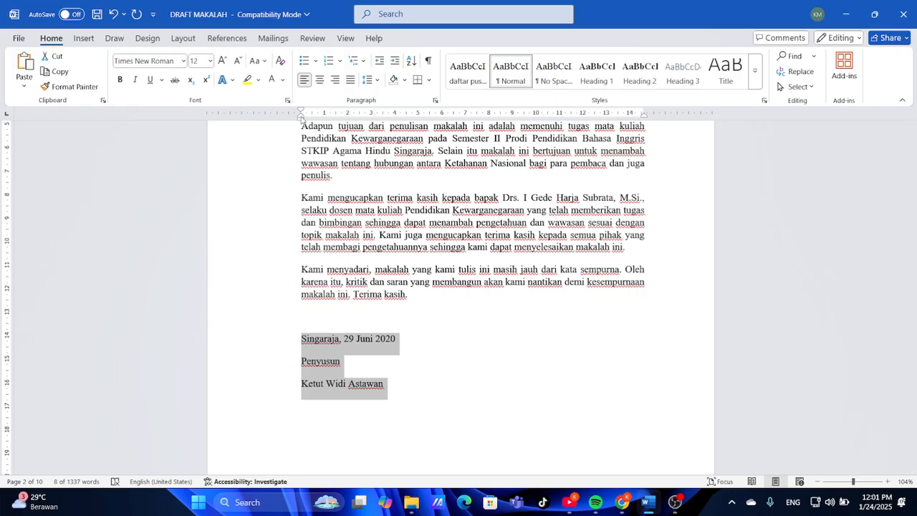
mouse_move(302, 118)
left_mouse_down()
mouse_move(512, 163)
mouse_move(503, 163)
left_mouse_up()
left_click(584, 331)
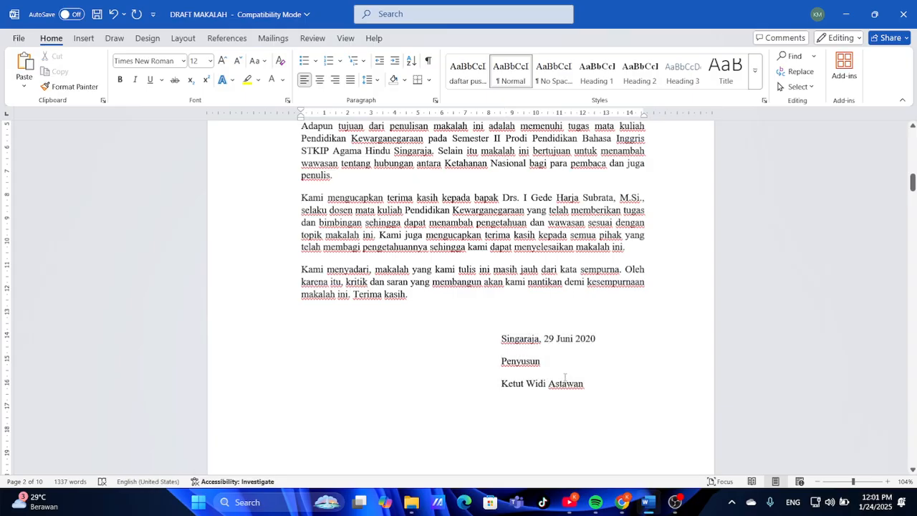
Add two blank lines below Penyusun and replace the signer with the cover-page author's name in capitals
left_click(565, 377)
key("Return")
key("Return")
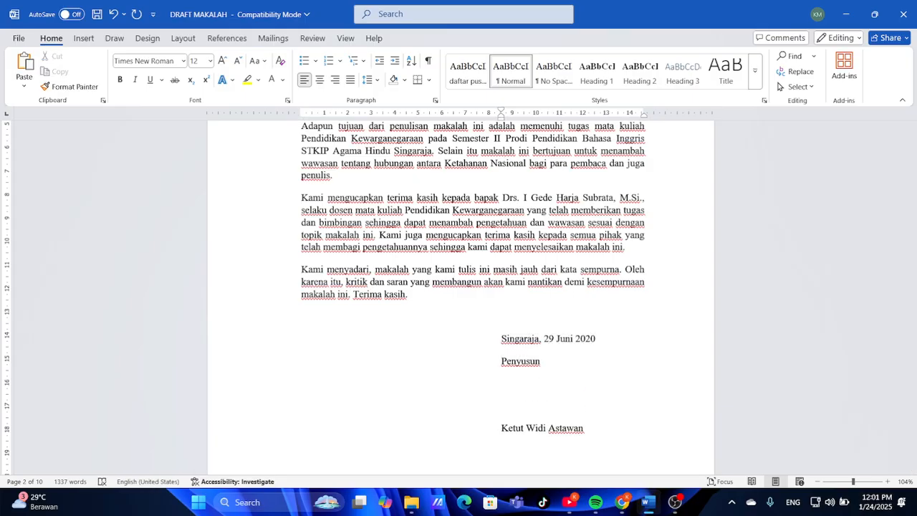
scroll(458, 293, "down", 3)
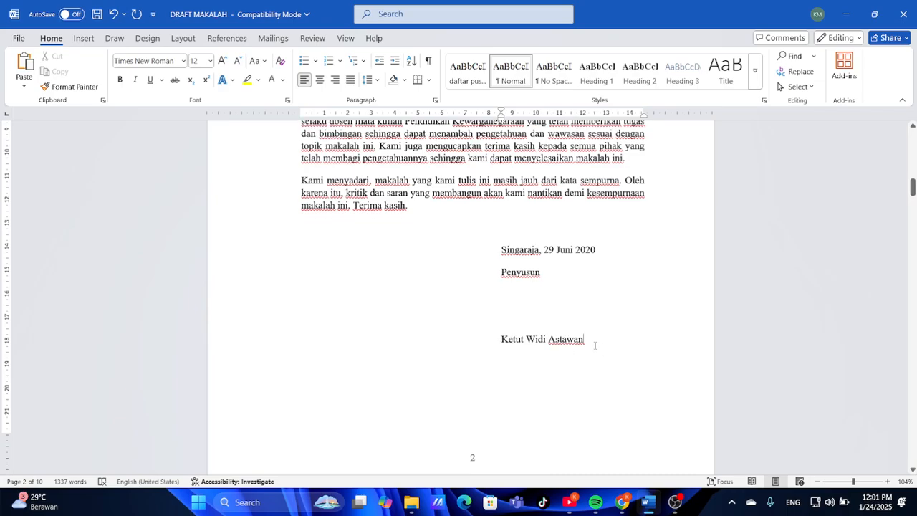
key("BackSpace")
key("BackSpace")
key("BackSpace")
key("BackSpace")
key("BackSpace")
key("BackSpace")
key("BackSpace")
key("BackSpace")
key("BackSpace")
key("BackSpace")
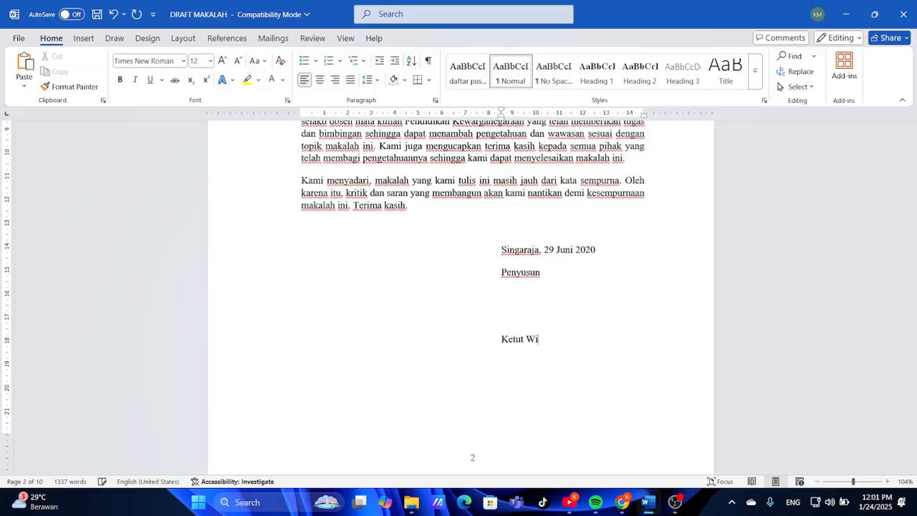
key("BackSpace")
key("BackSpace")
key("BackSpace")
key("BackSpace")
key("BackSpace")
key("BackSpace")
key("BackSpace")
key("BackSpace")
type("n")
key("BackSpace")
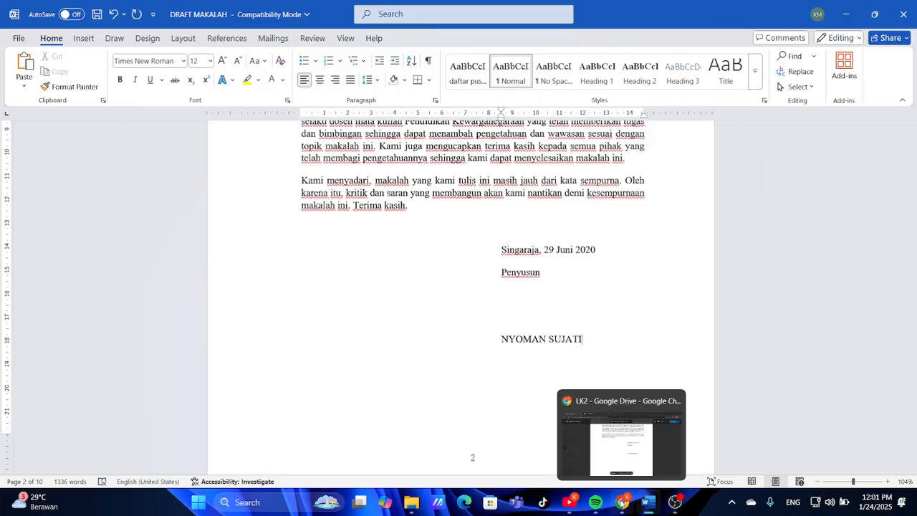
left_click(622, 502)
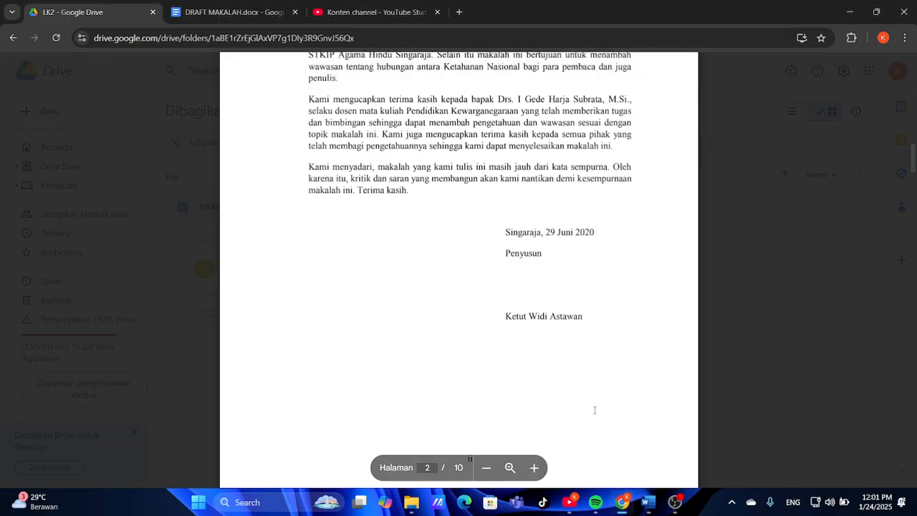
left_click(654, 509)
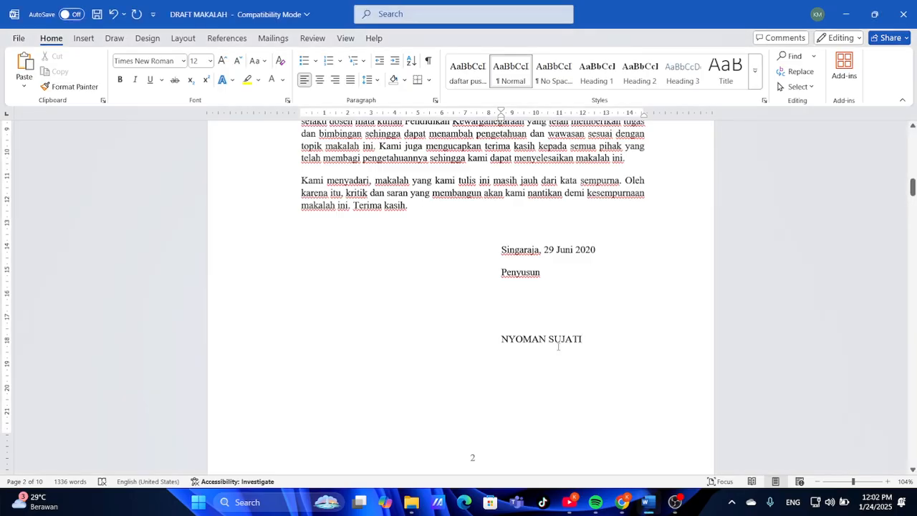
left_click_drag(591, 345, 499, 339)
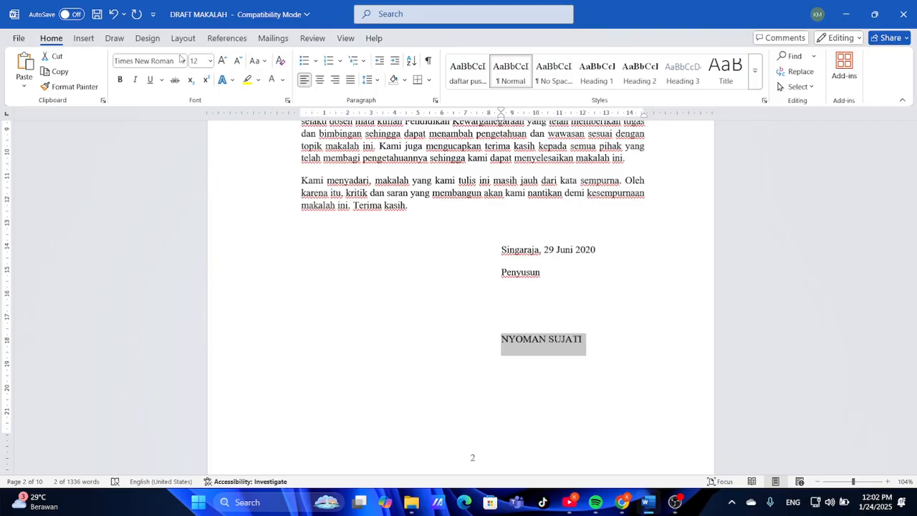
left_click(263, 62)
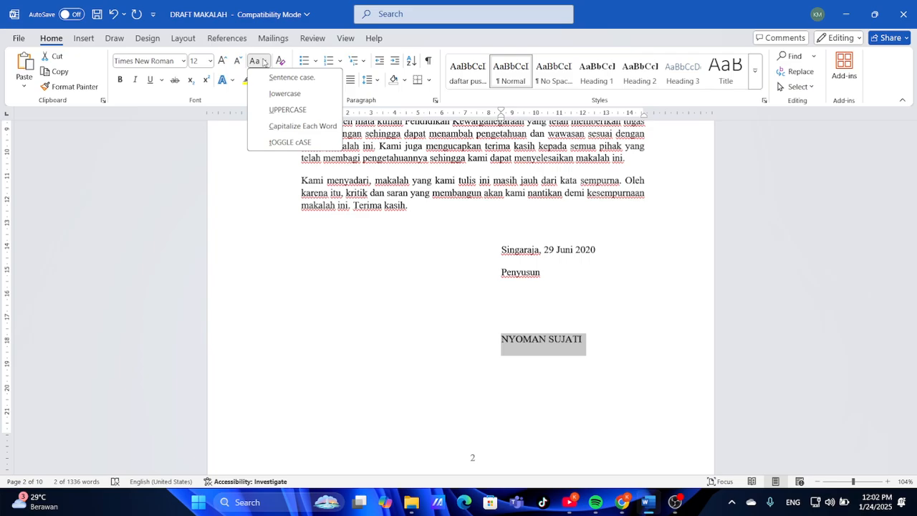
left_click(279, 127)
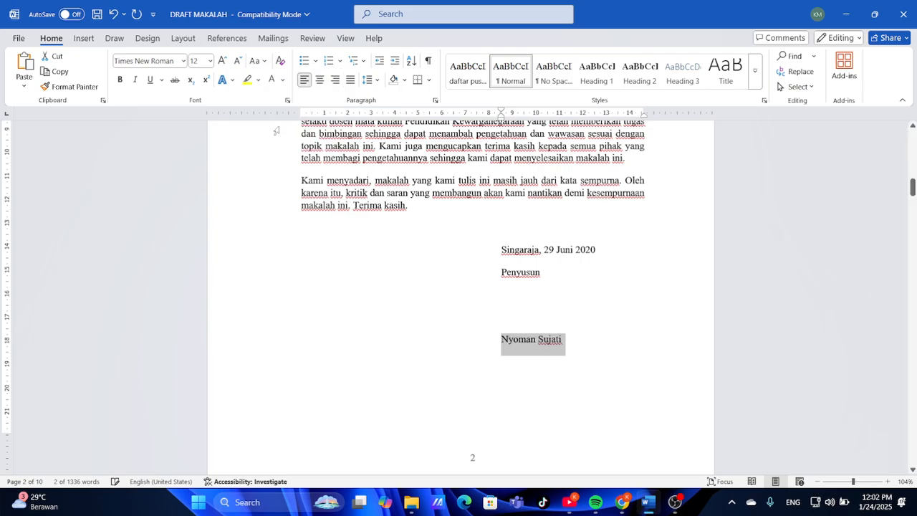
left_click(469, 363)
scroll(468, 363, "up", 5)
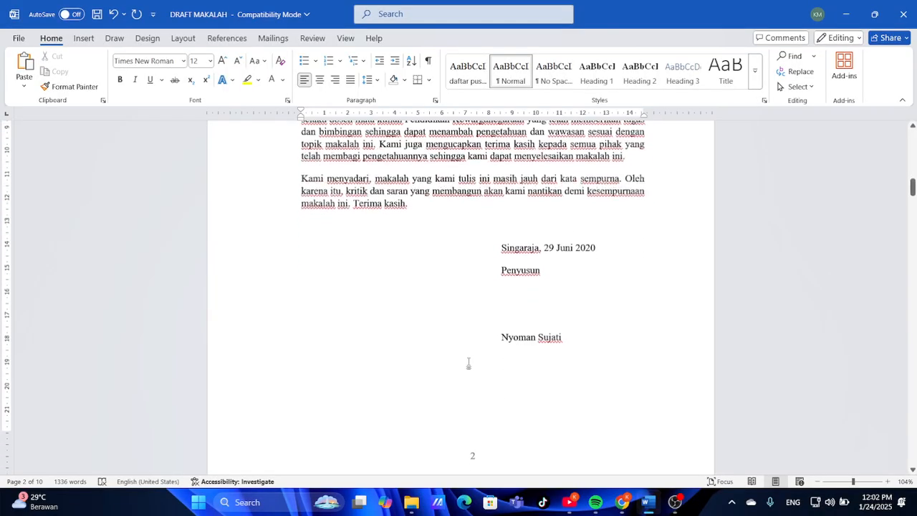
scroll(469, 363, "up", 2)
scroll(469, 363, "down", 10)
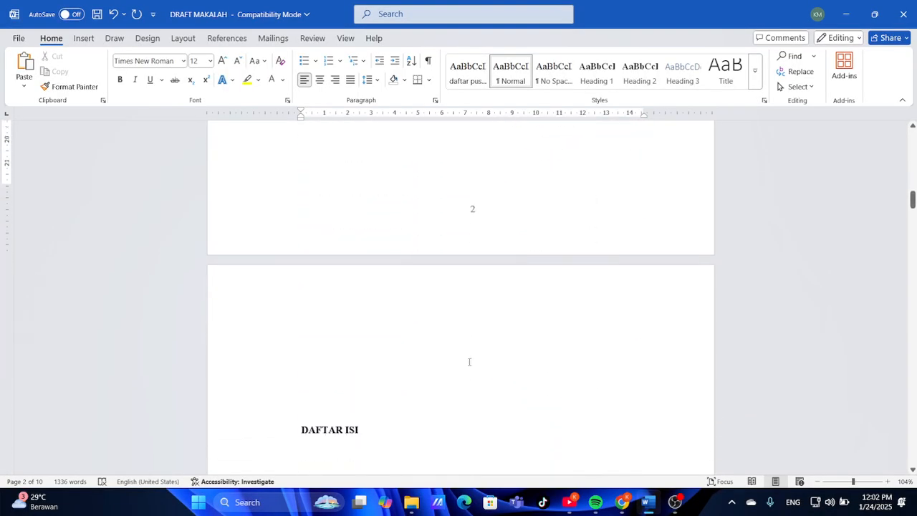
scroll(469, 362, "down", 3)
scroll(469, 362, "up", 1)
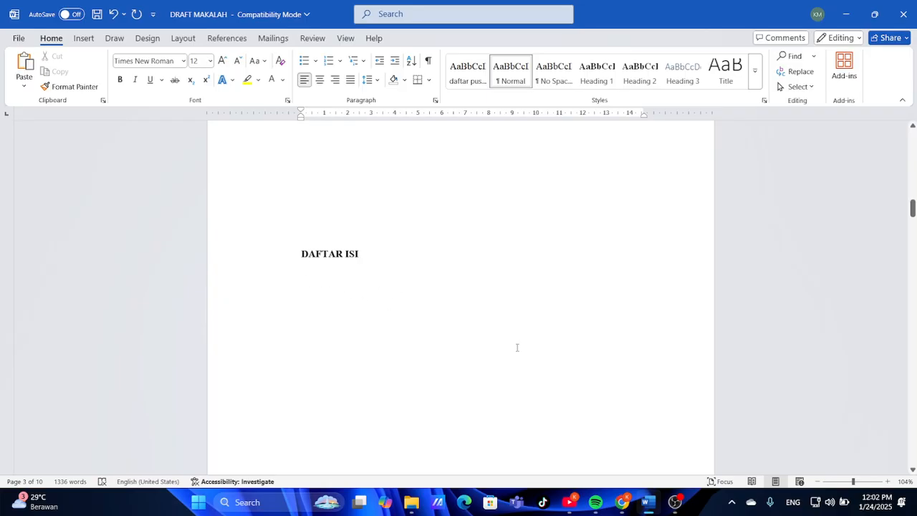
scroll(515, 346, "down", 4)
scroll(516, 348, "up", 5)
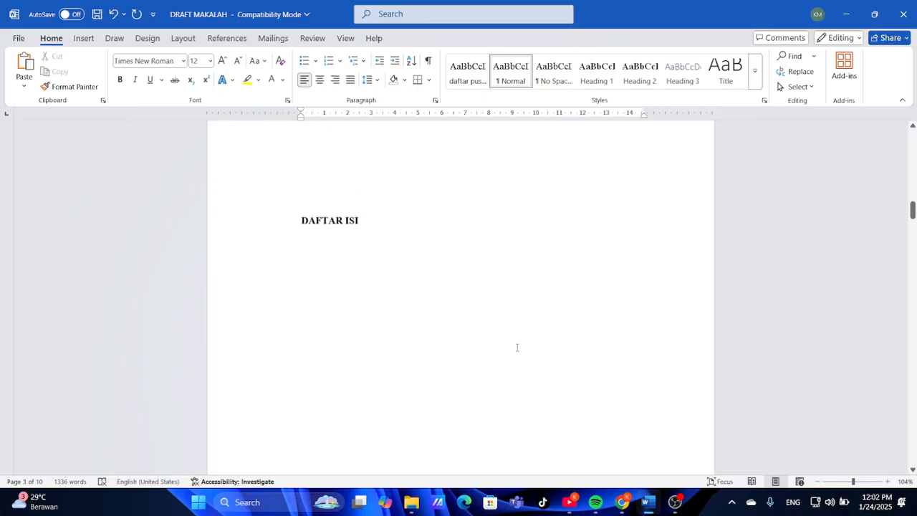
Close the reference PDF and read Instruksi.txt, reviewing the draft alongside it
left_click(621, 444)
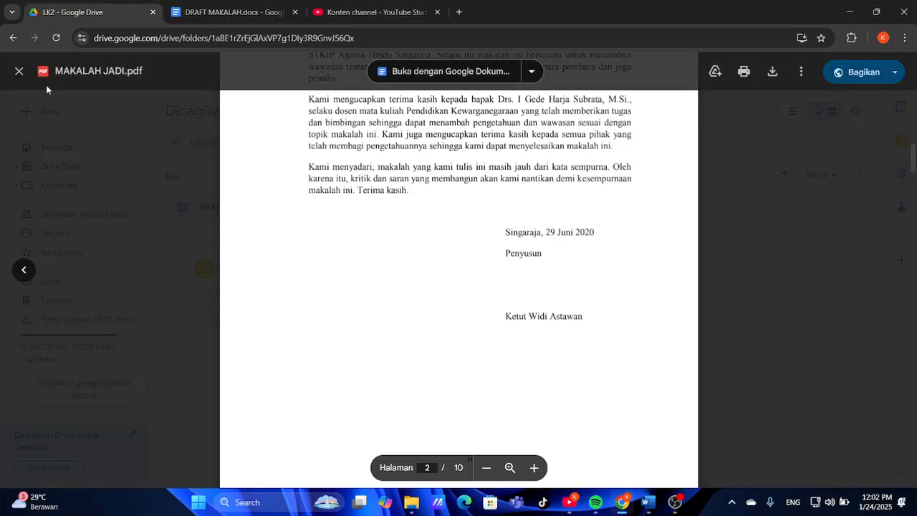
left_click(21, 71)
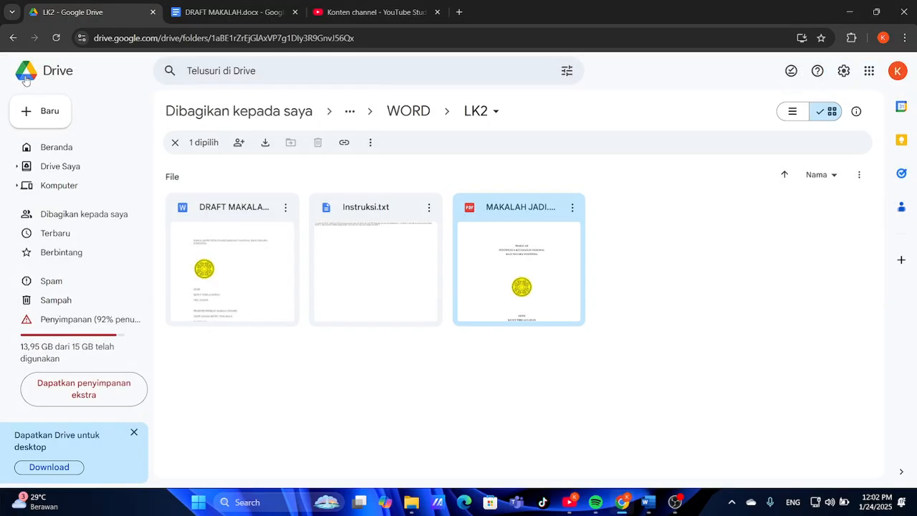
double_click(351, 274)
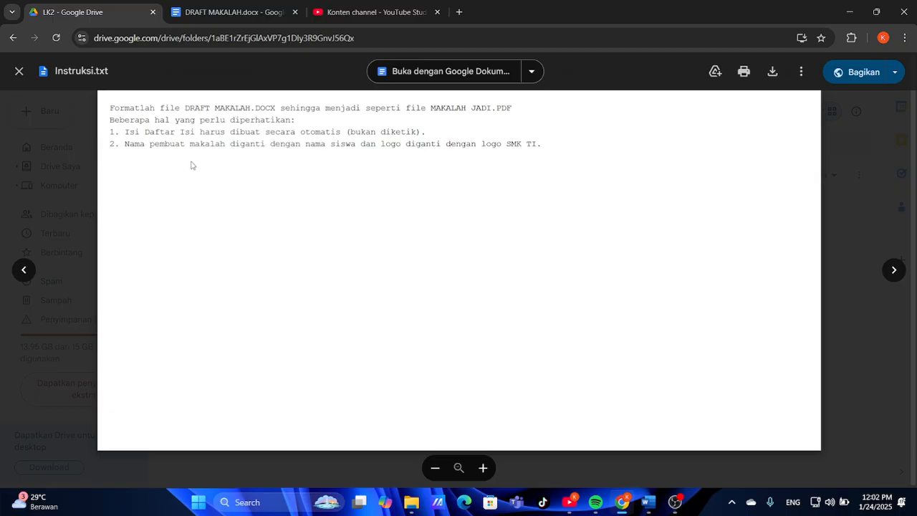
left_click(642, 509)
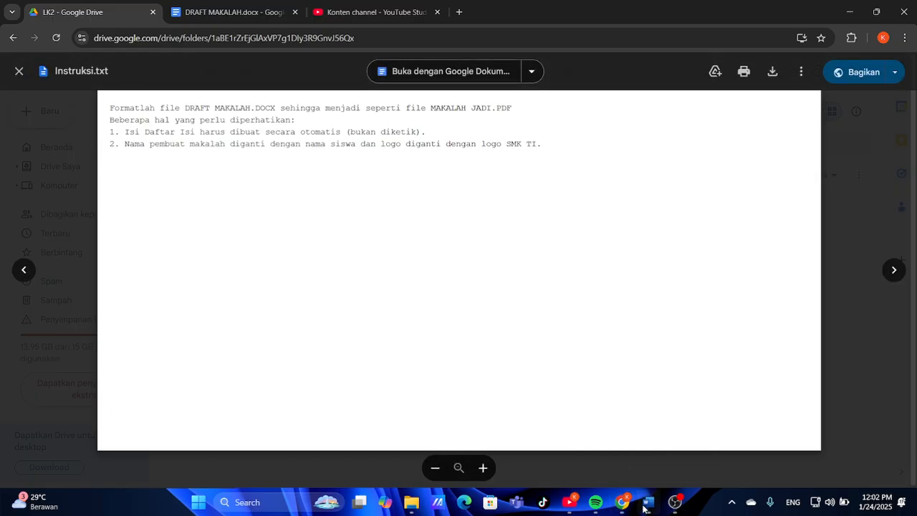
scroll(508, 395, "down", 8)
scroll(490, 380, "down", 8)
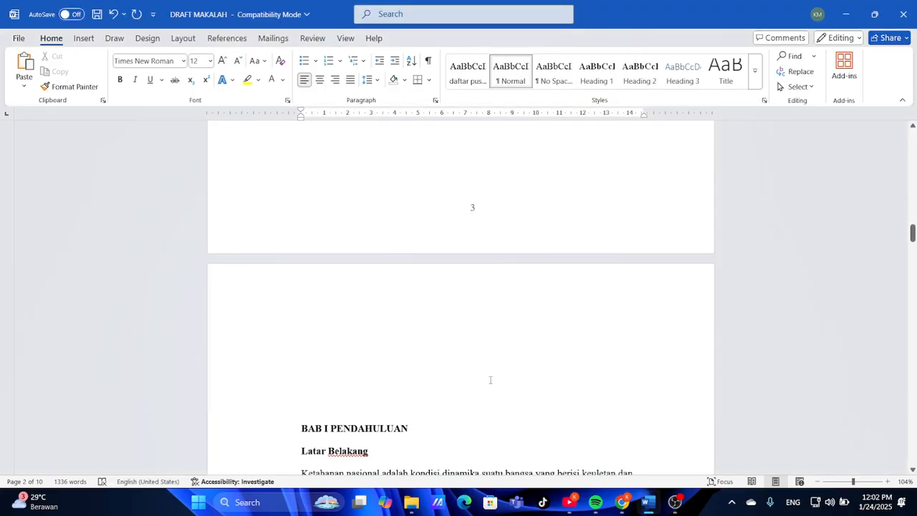
scroll(489, 380, "up", 1)
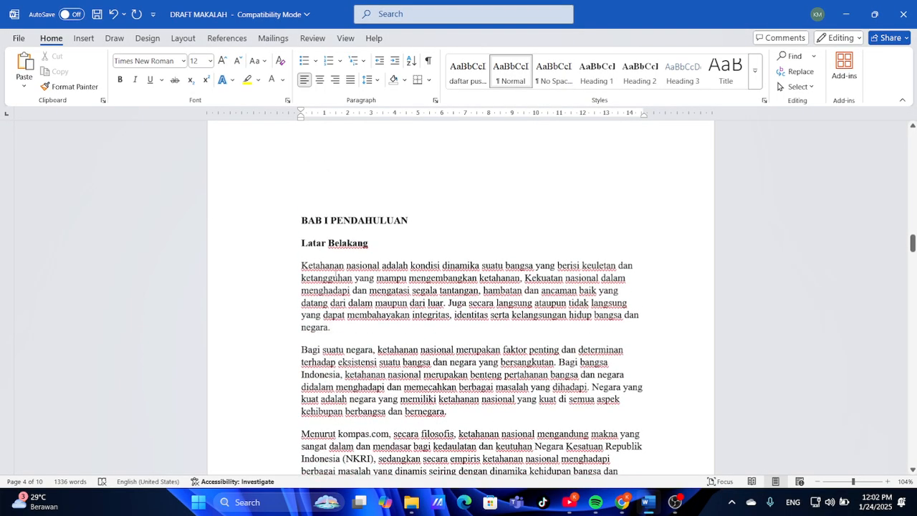
scroll(368, 262, "down", 4)
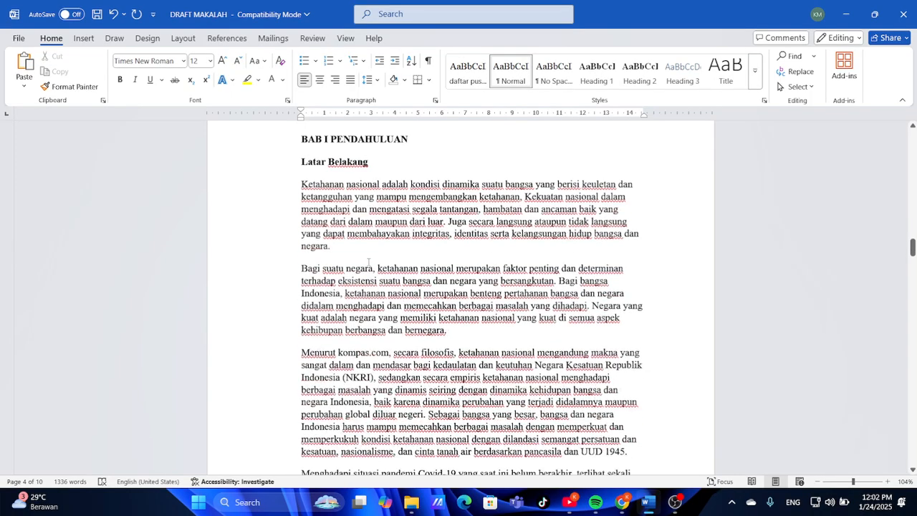
scroll(368, 262, "up", 2)
scroll(369, 263, "down", 1)
scroll(461, 294, "up", 2)
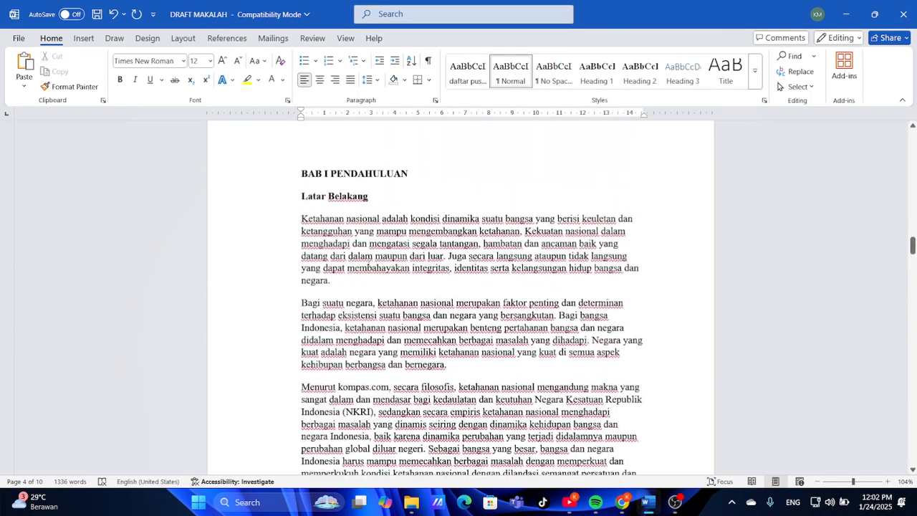
Reopen MAKALAH JADI.pdf and scroll to its Rumusan Masalah and Tujuan pages
left_click(621, 501)
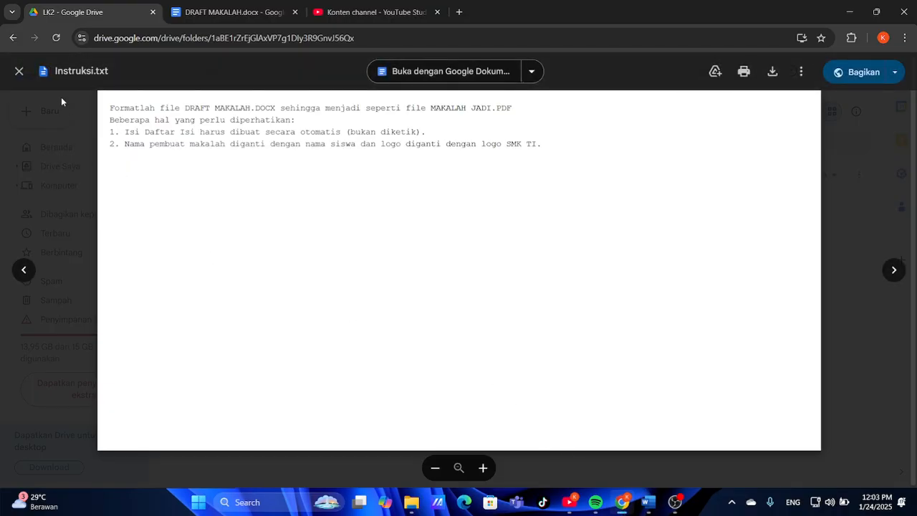
left_click(13, 73)
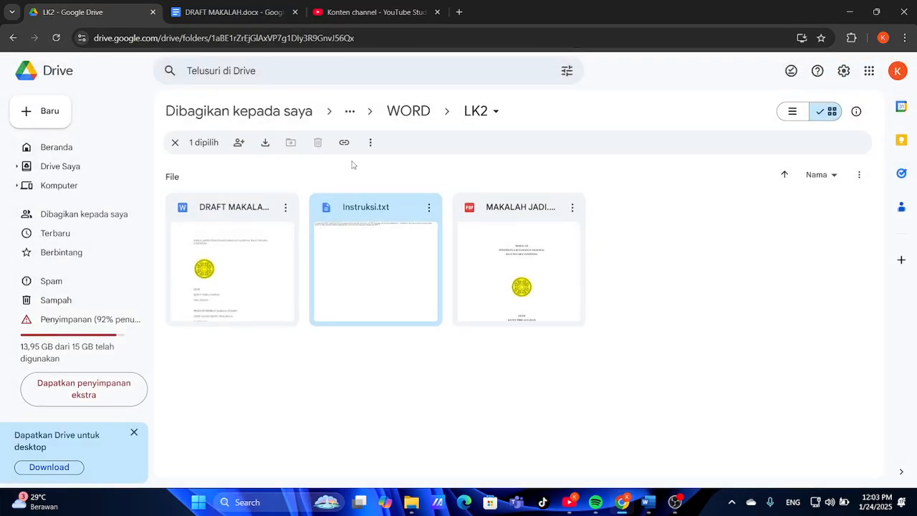
left_click(490, 245)
scroll(490, 246, "down", 15)
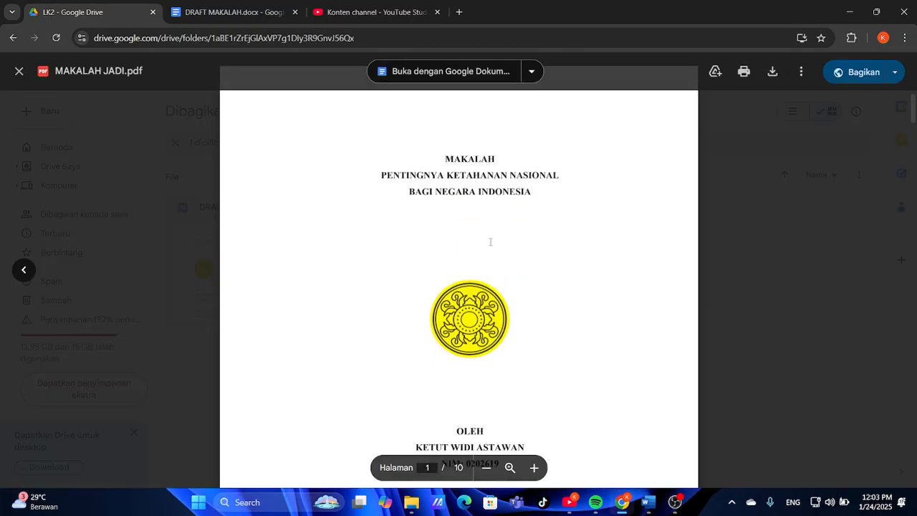
scroll(490, 241, "down", 10)
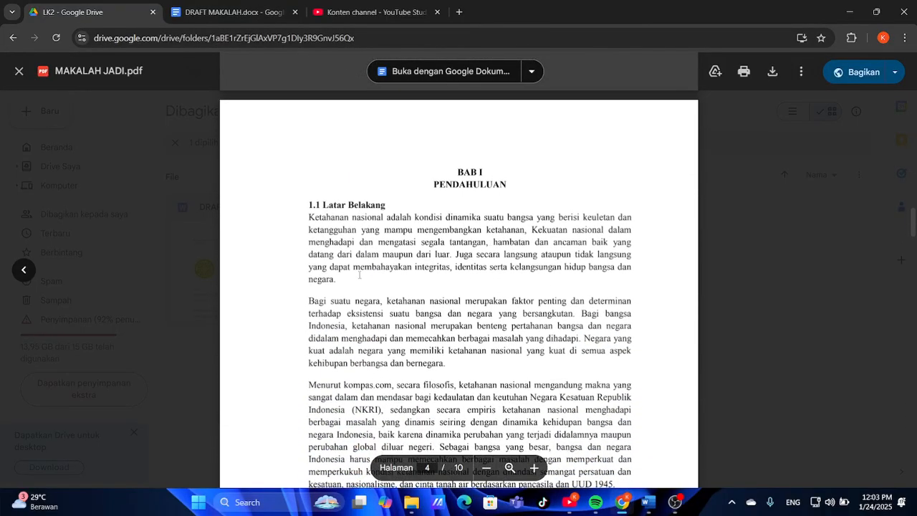
scroll(367, 240, "down", 10)
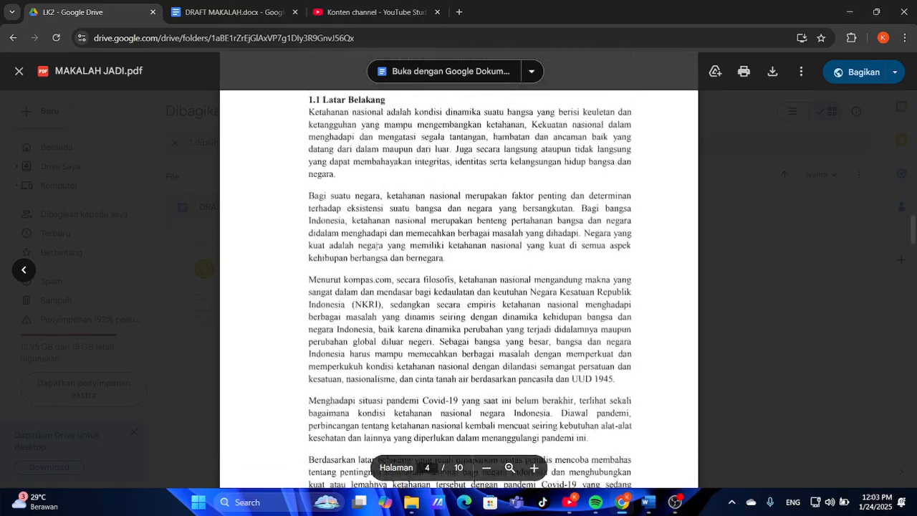
scroll(376, 245, "up", 1)
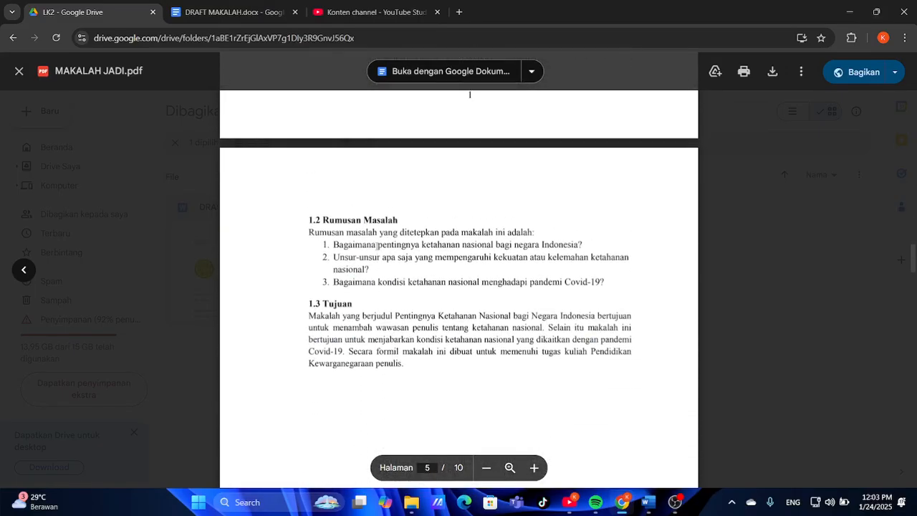
Justify the selected Latar Belakang paragraphs, then view the reference PDF to compare them
left_click(647, 502)
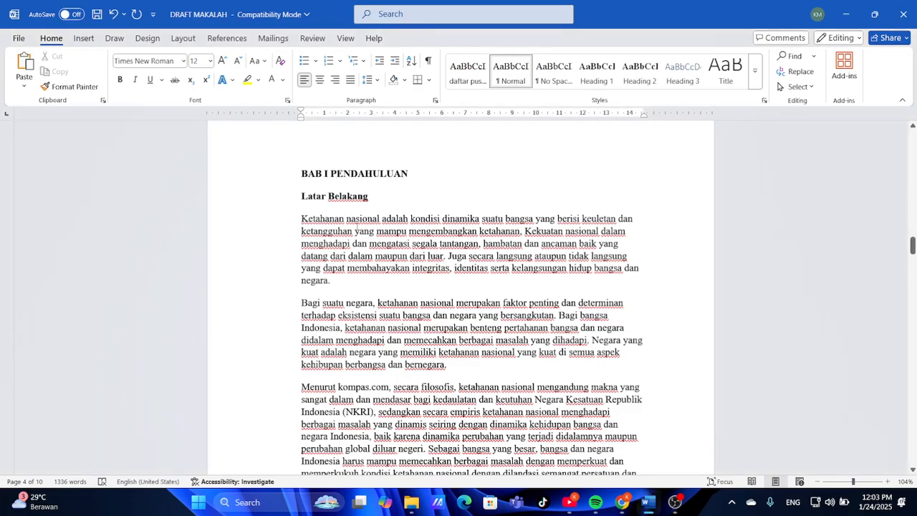
left_click_drag(301, 218, 559, 361)
scroll(604, 376, "down", 3)
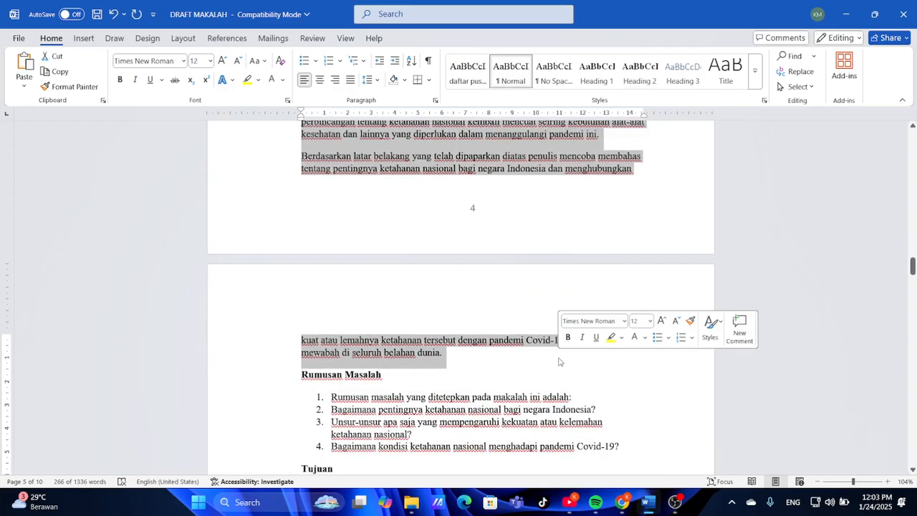
key("ctrl+e")
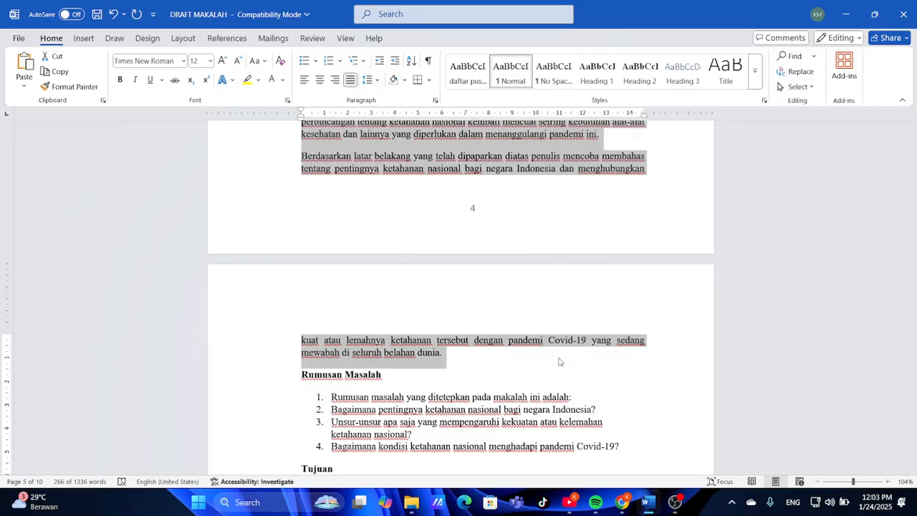
key("ctrl+j")
left_click(559, 361)
scroll(560, 358, "up", 5)
scroll(560, 358, "up", 8)
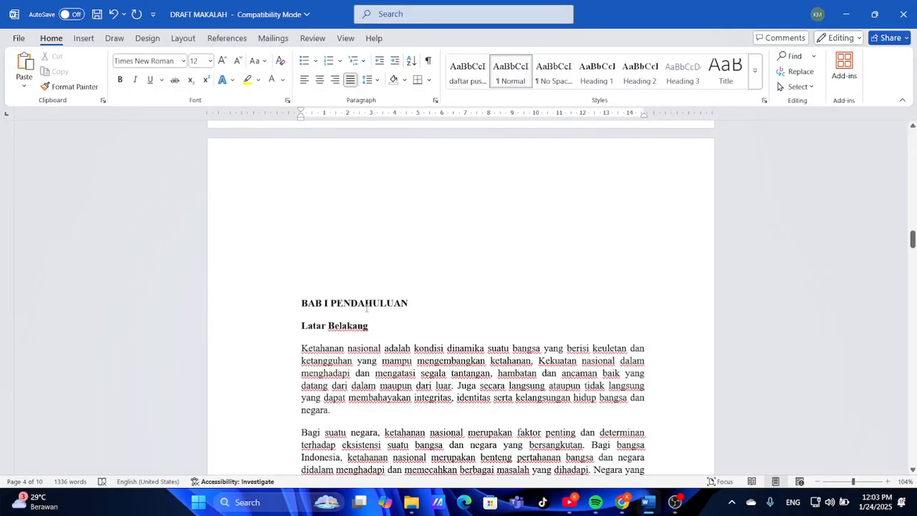
scroll(406, 343, "down", 15)
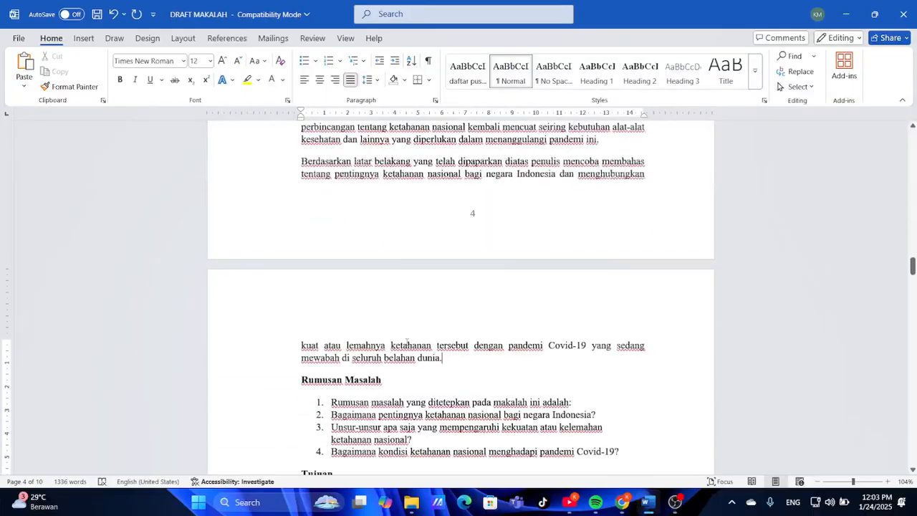
scroll(460, 297, "down", 4)
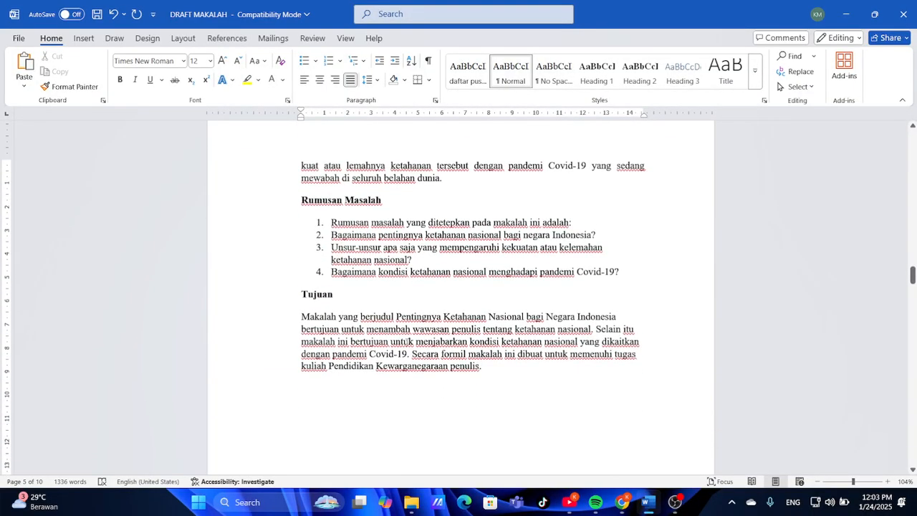
left_click(623, 504)
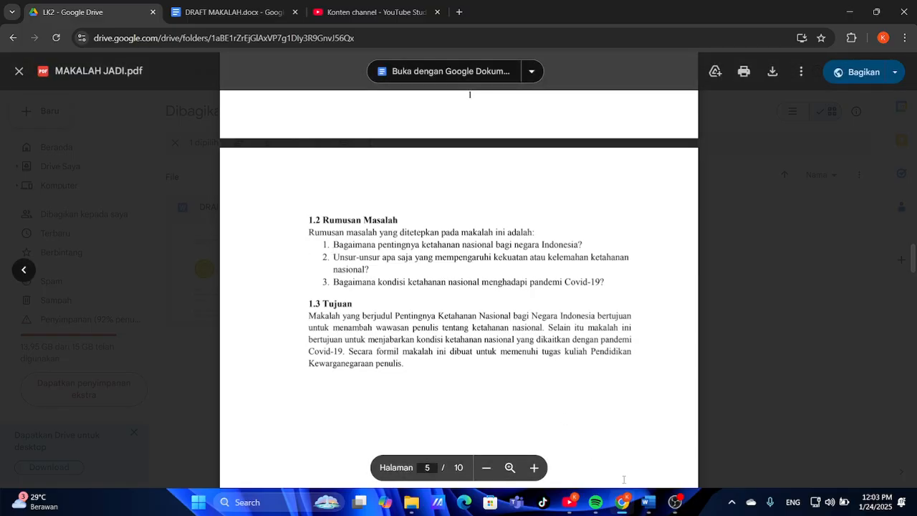
Remove the space after the Rumusan Masalah heading and compare with the reference PDF
left_click(647, 502)
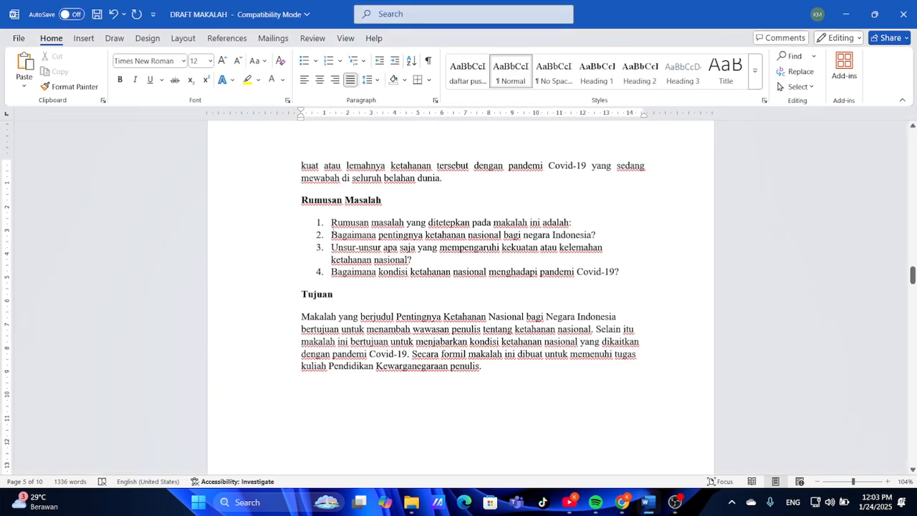
scroll(459, 298, "up", 2)
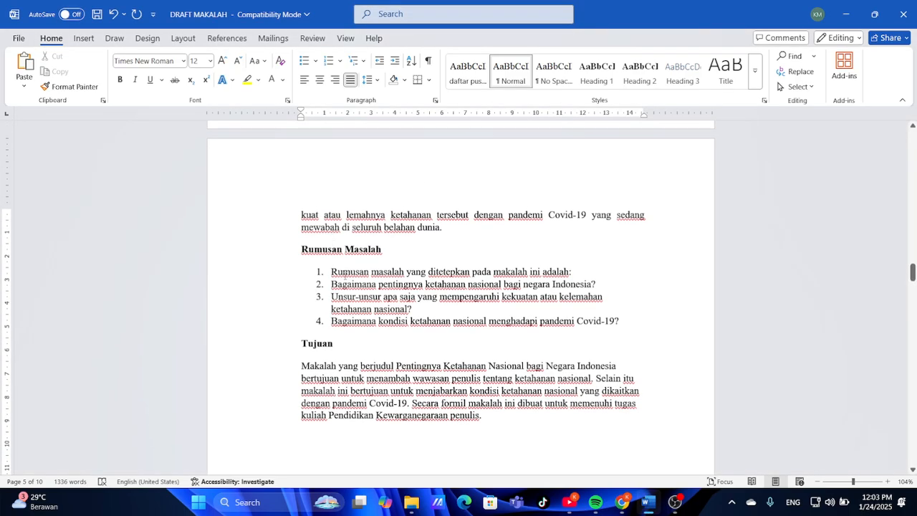
left_click(387, 254)
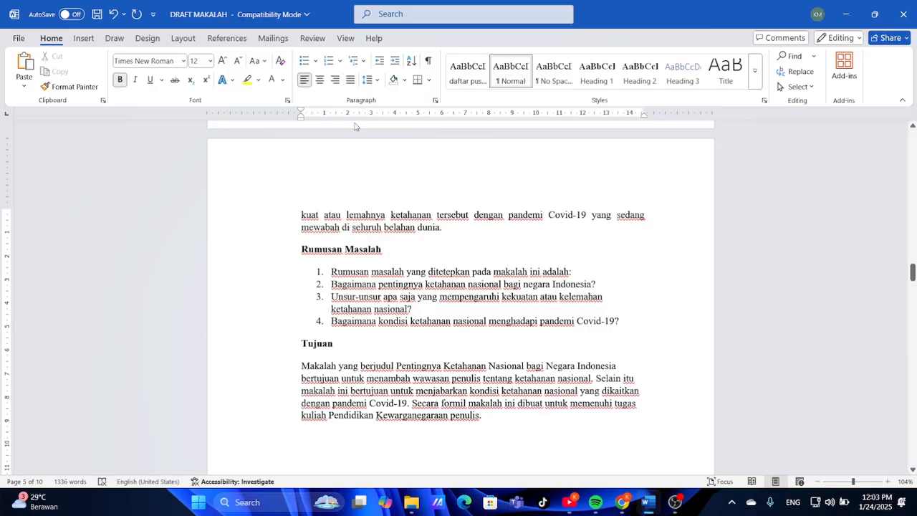
left_click(373, 81)
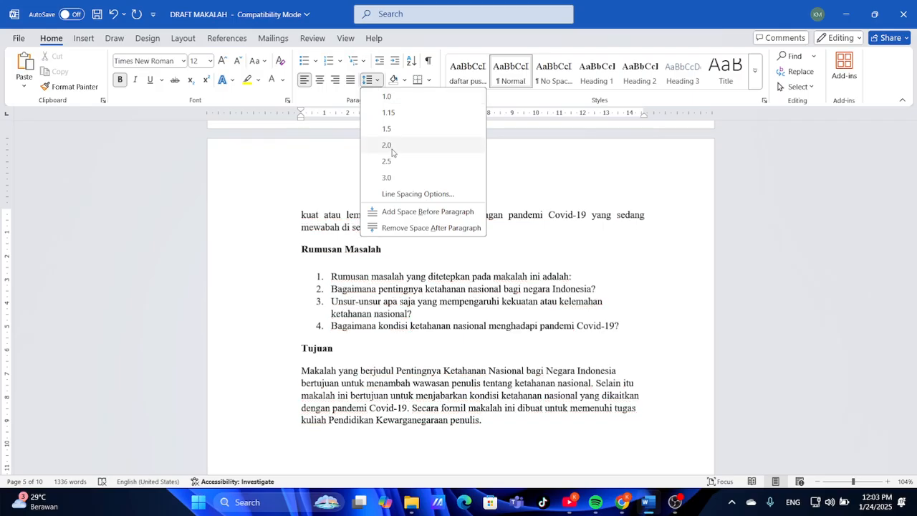
left_click(410, 227)
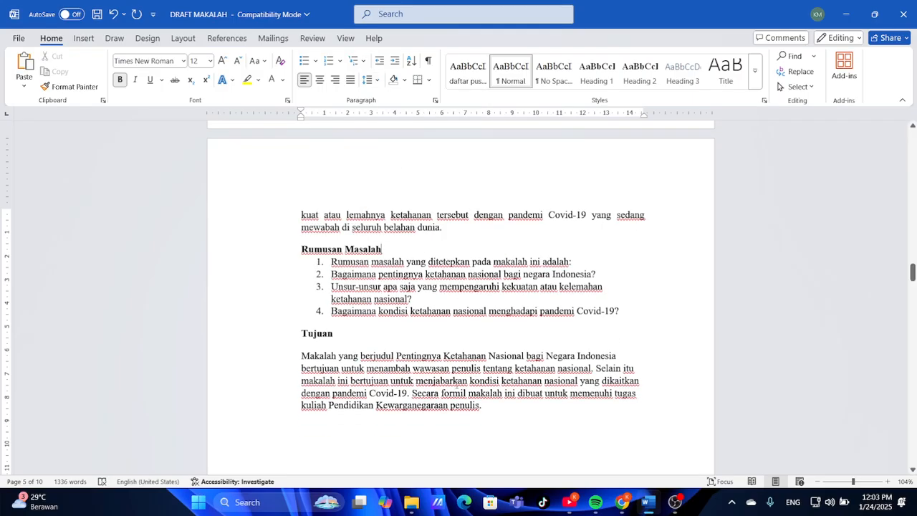
left_click(622, 501)
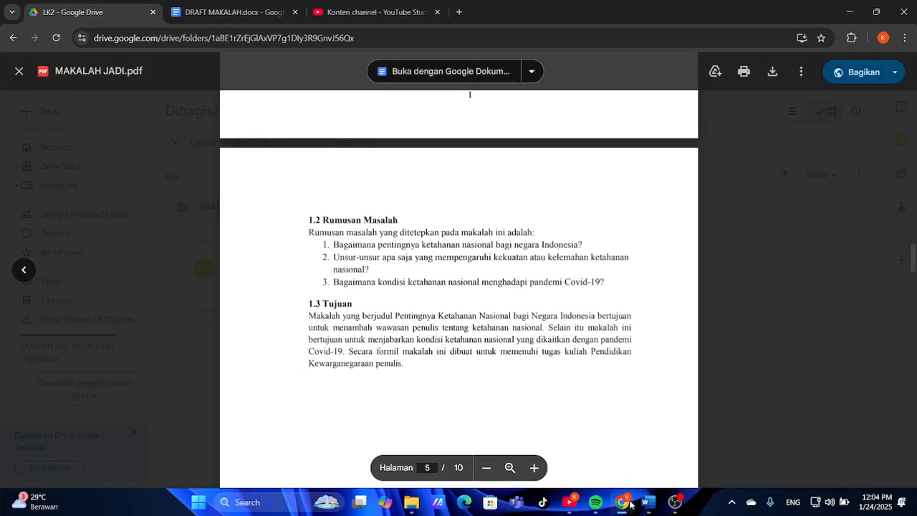
left_click(643, 502)
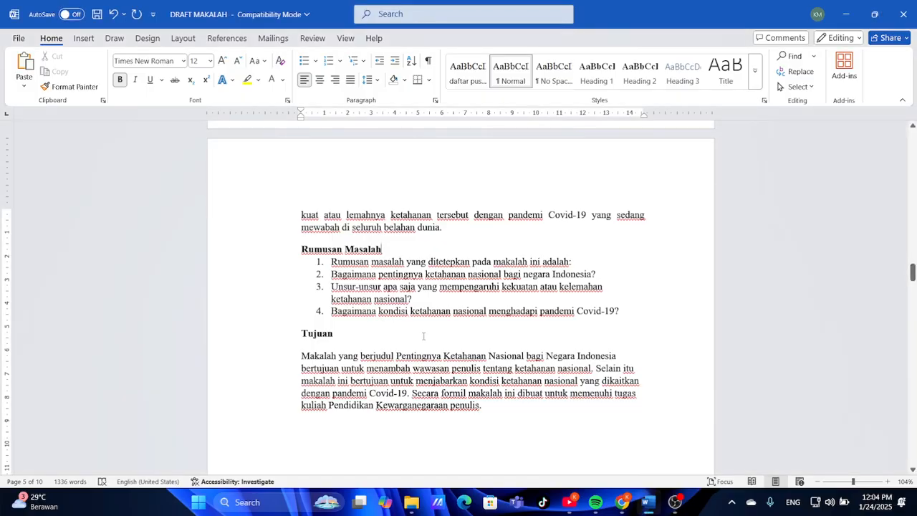
Remove the gap below the Tujuan heading and justify the Tujuan paragraph
left_click(370, 79)
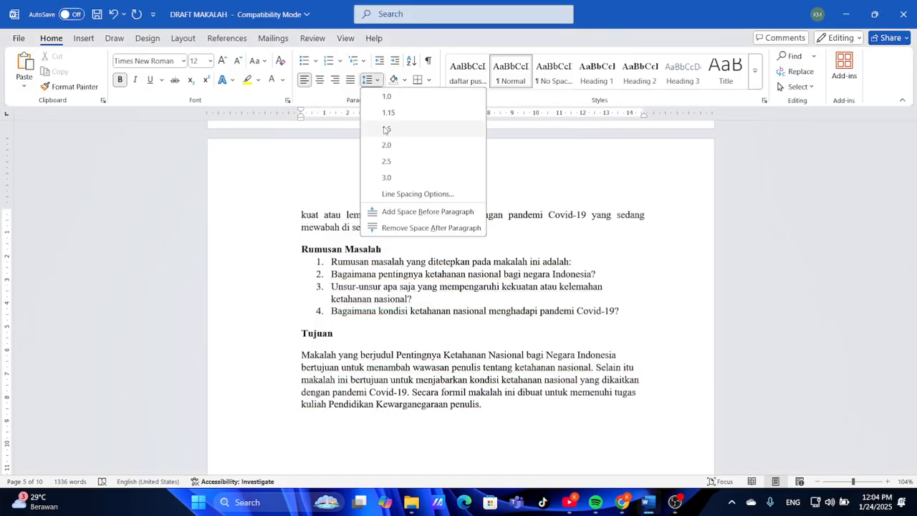
left_click(415, 228)
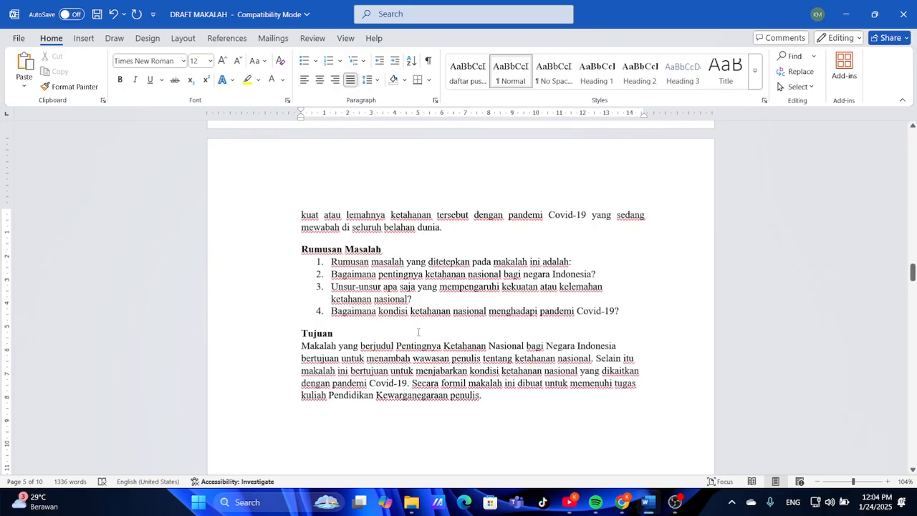
left_click_drag(302, 346, 478, 406)
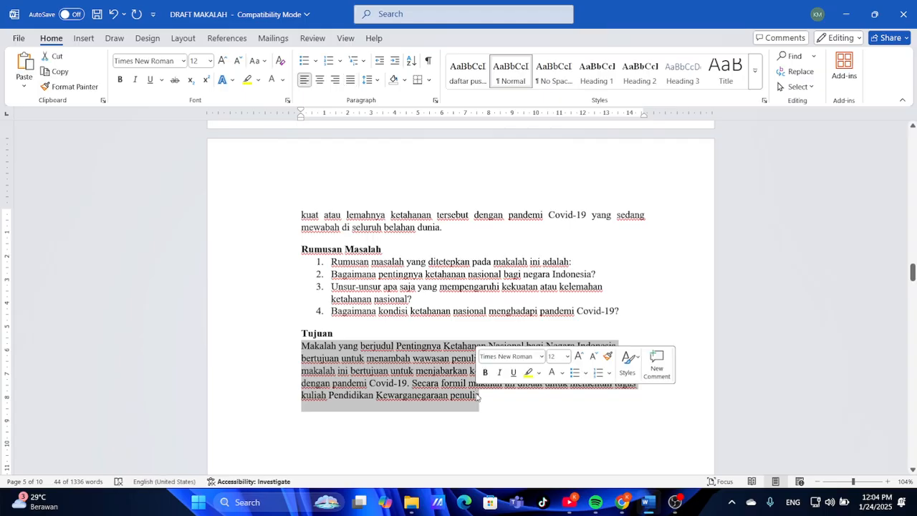
key("ctrl+j")
scroll(475, 392, "down", 5)
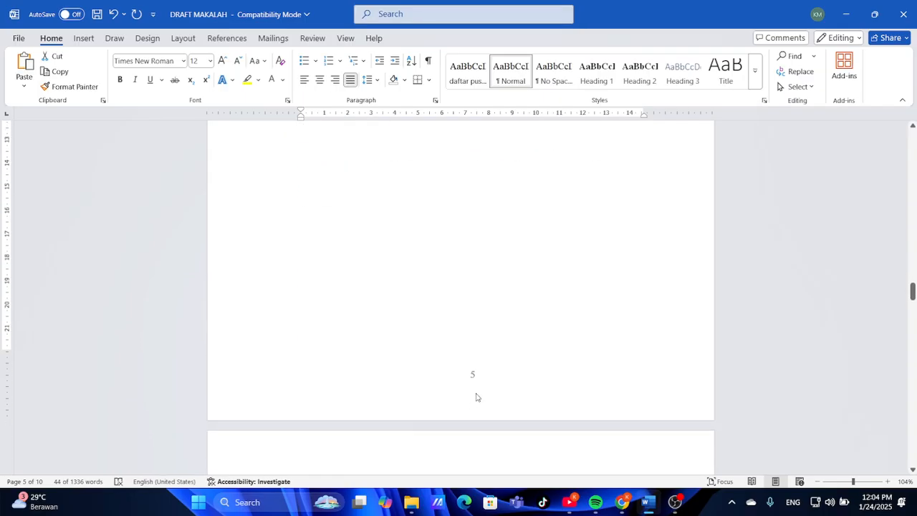
Scroll the reference PDF to page 6, BAB II PEMBAHASAN
left_click(627, 504)
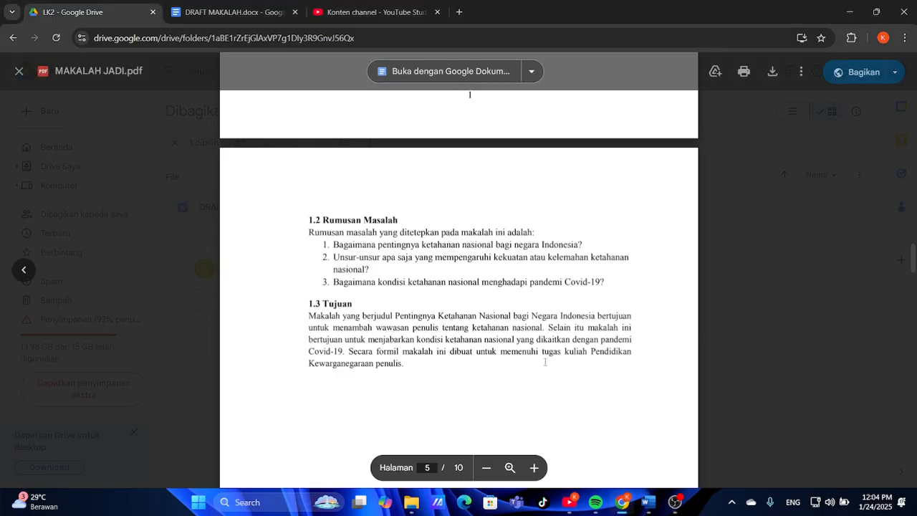
scroll(545, 362, "down", 8)
scroll(545, 362, "down", 2)
left_click_drag(546, 358, 360, 271)
left_click(392, 270)
scroll(452, 258, "down", 3)
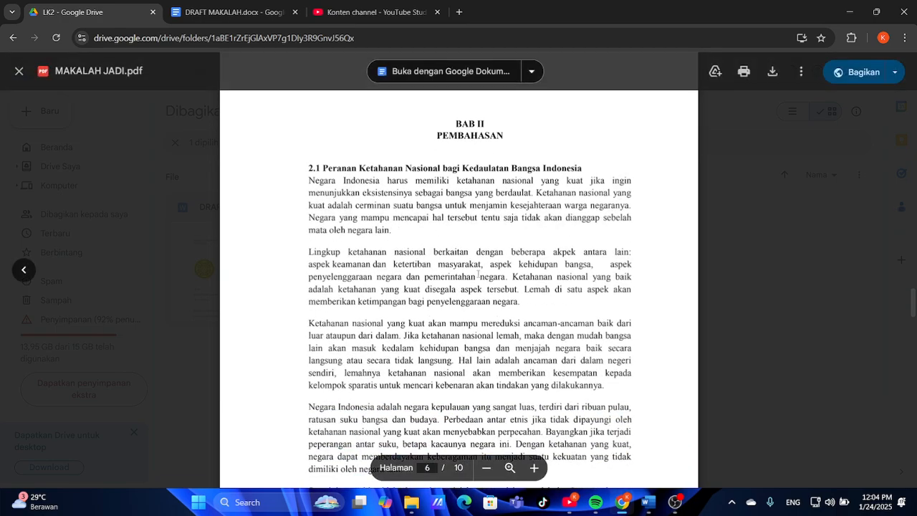
Justify the BAB II paragraphs from 'Negara Indonesia' down to 'perkembangan jaman'
left_click(652, 501)
scroll(480, 303, "down", 4)
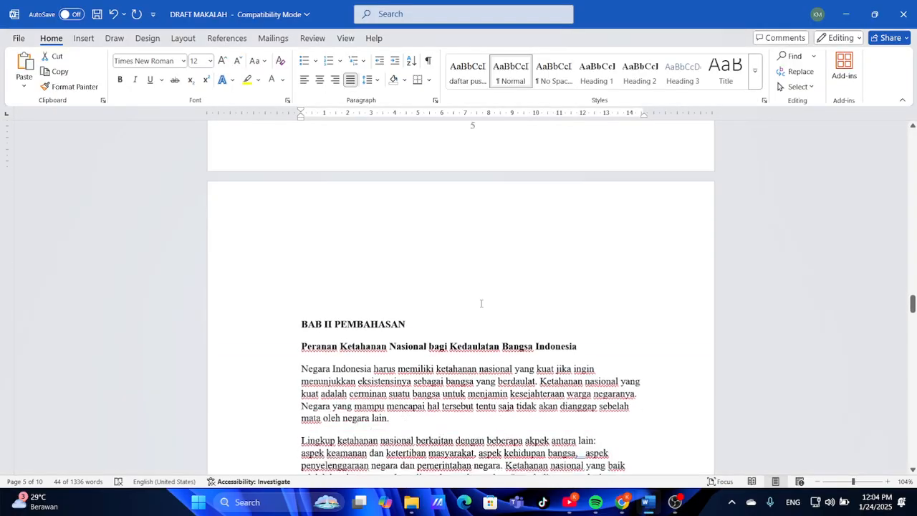
scroll(481, 304, "down", 3)
left_click_drag(301, 239, 557, 312)
key("ctrl+j")
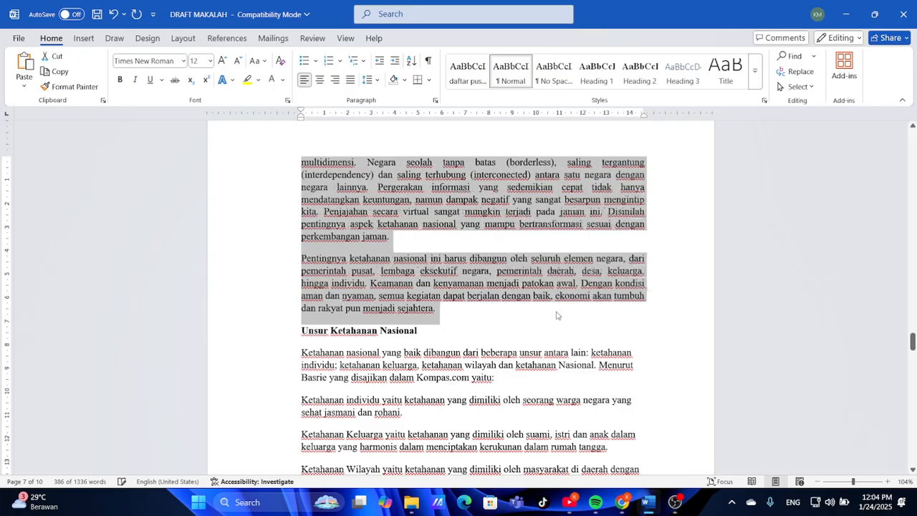
scroll(556, 315, "down", 1)
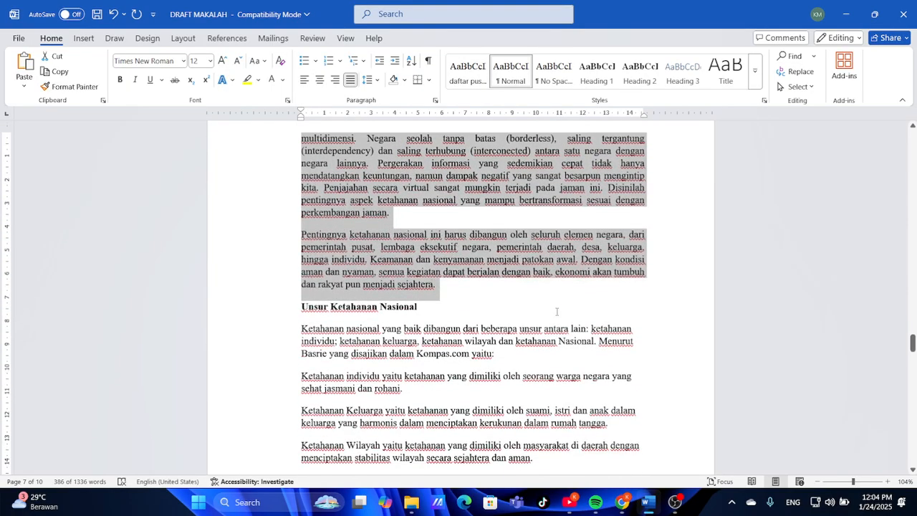
left_click(556, 311)
scroll(556, 312, "up", 12)
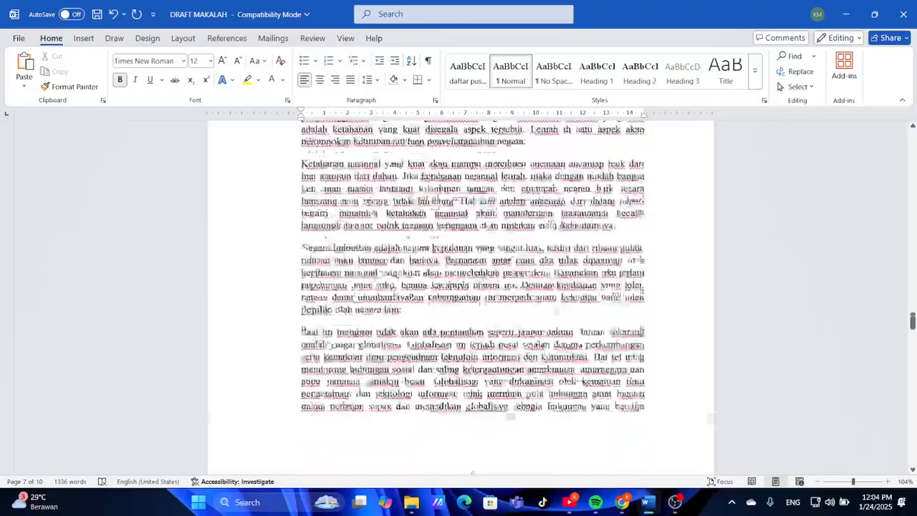
scroll(555, 312, "down", 10)
scroll(555, 312, "down", 3)
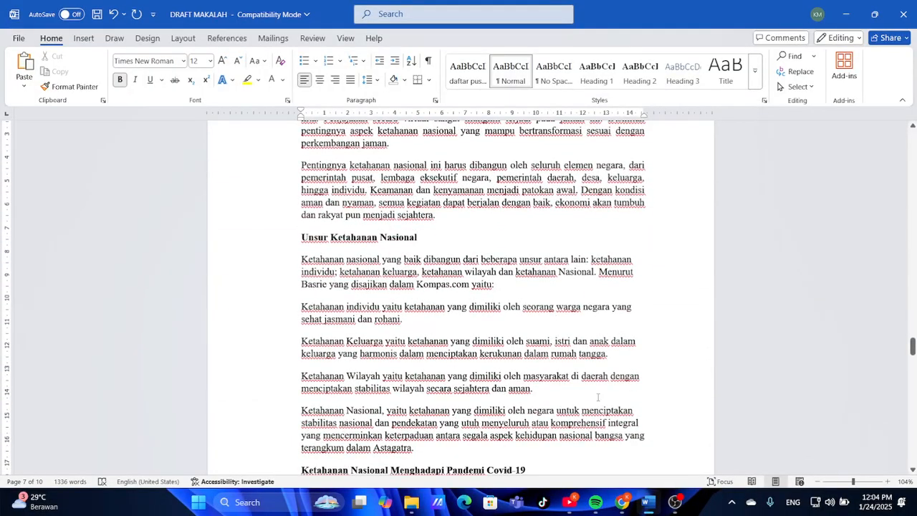
Compare with the reference PDF, then return to the draft's Unsur Ketahanan Nasional page
left_click(631, 505)
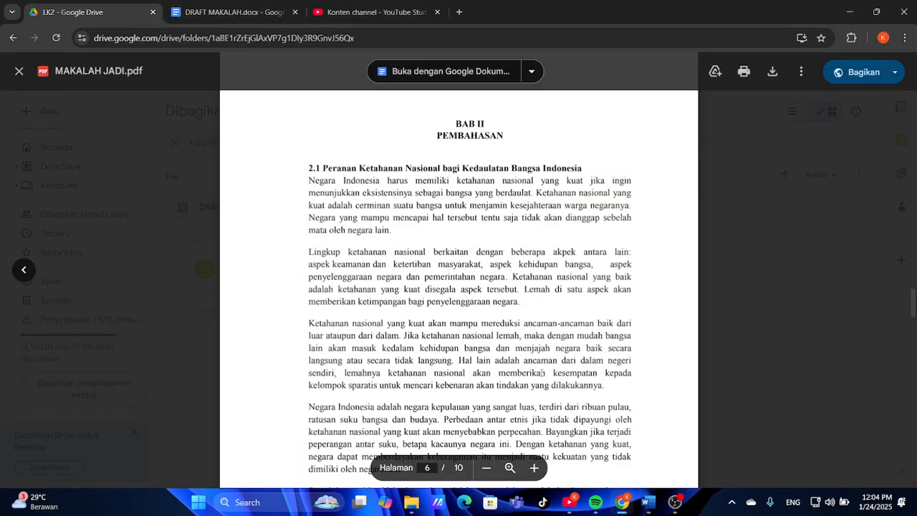
scroll(540, 372, "down", 5)
scroll(541, 372, "down", 5)
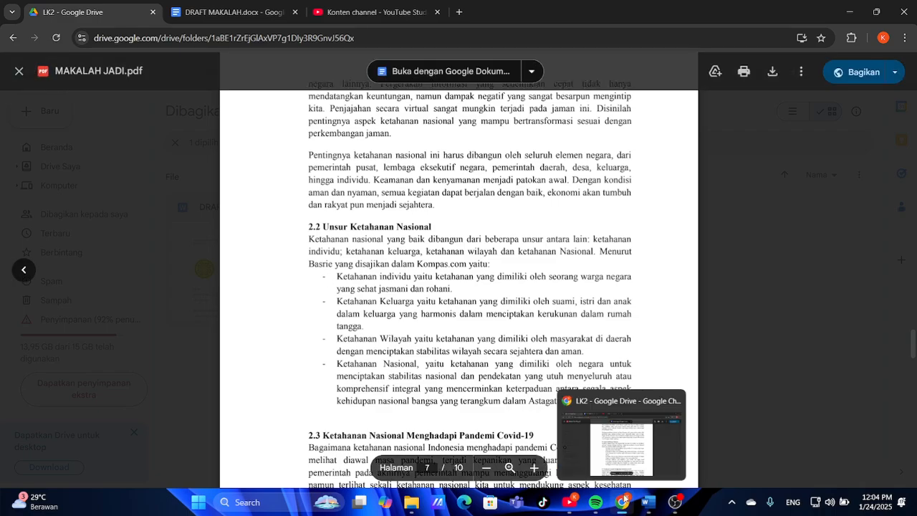
left_click(649, 502)
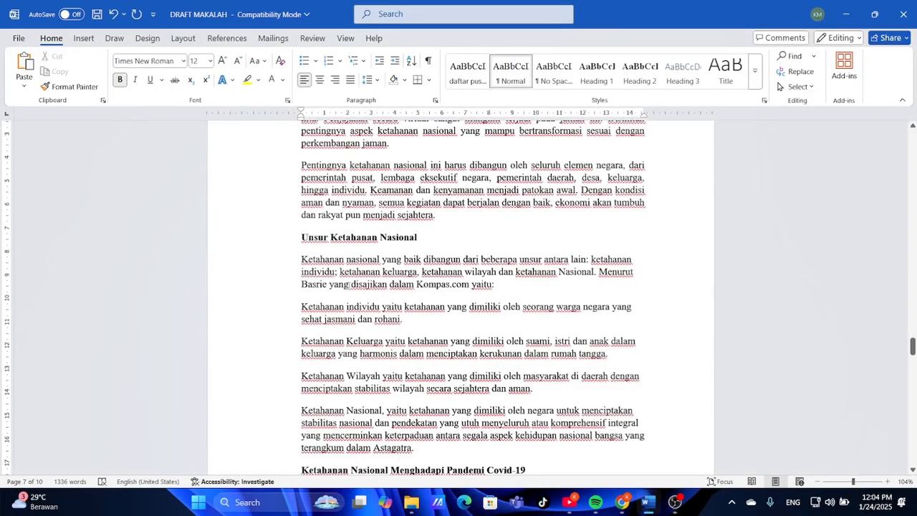
scroll(349, 284, "up", 1)
scroll(350, 286, "down", 1)
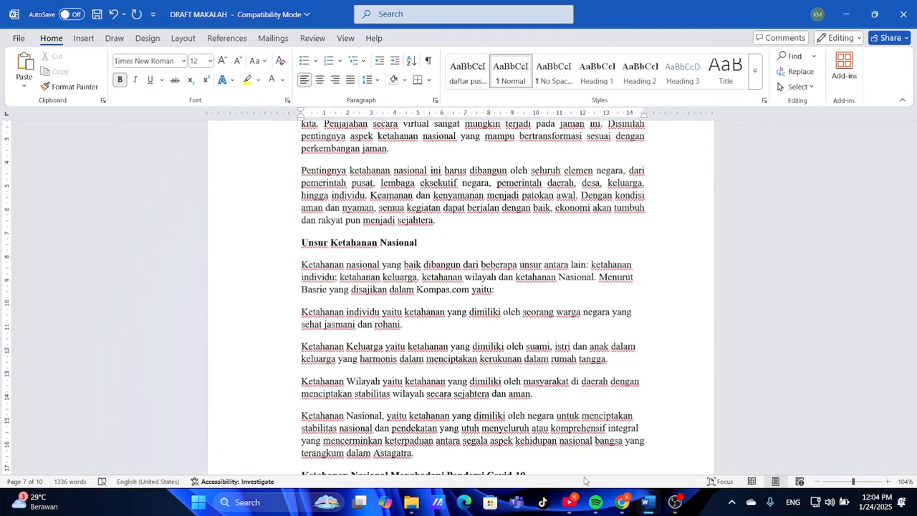
left_click(622, 502)
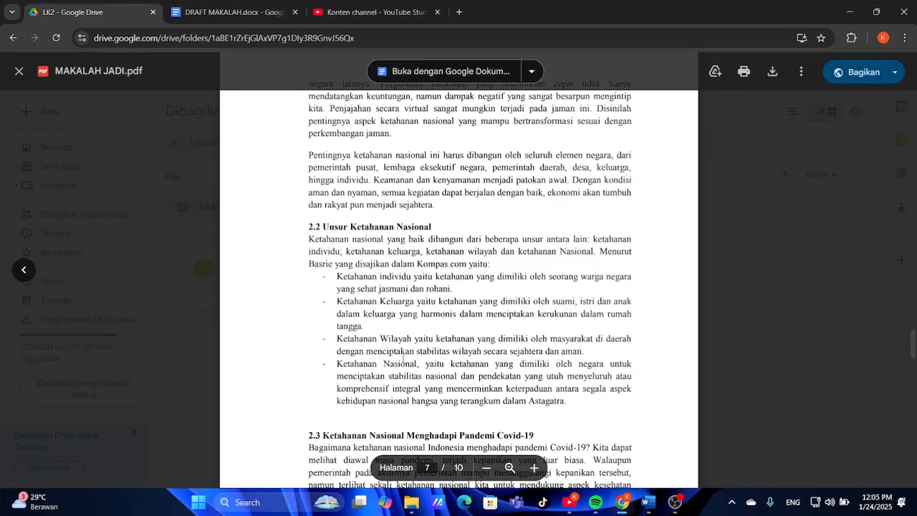
left_click(647, 502)
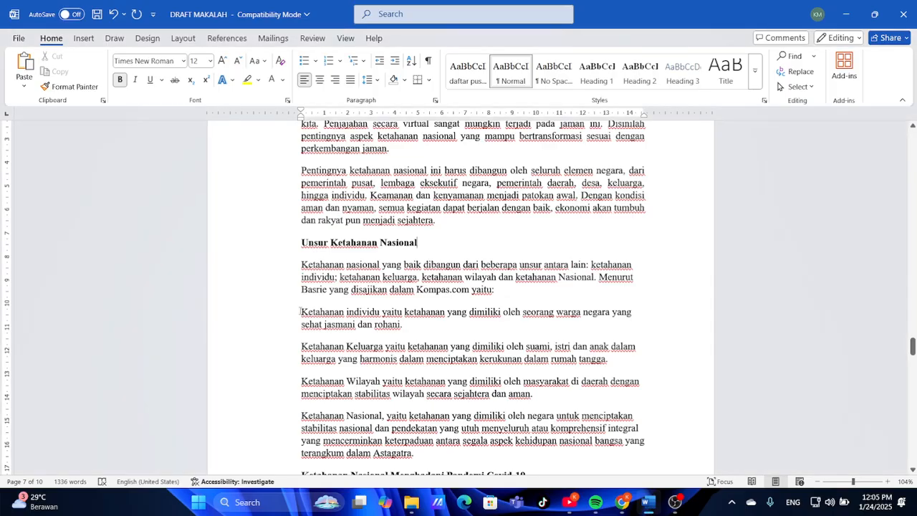
Apply the Bullet Library's dash bullet to the four Ketahanan definition paragraphs
left_click_drag(298, 309, 537, 457)
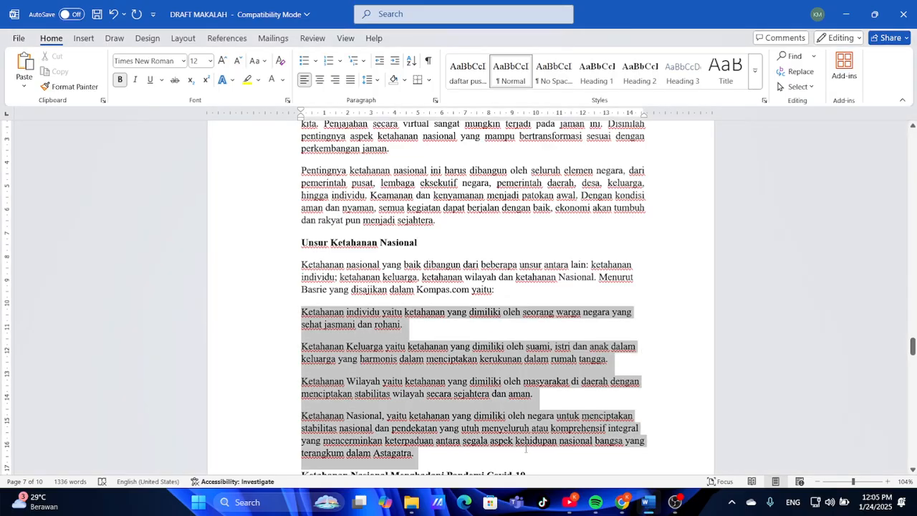
left_click(315, 61)
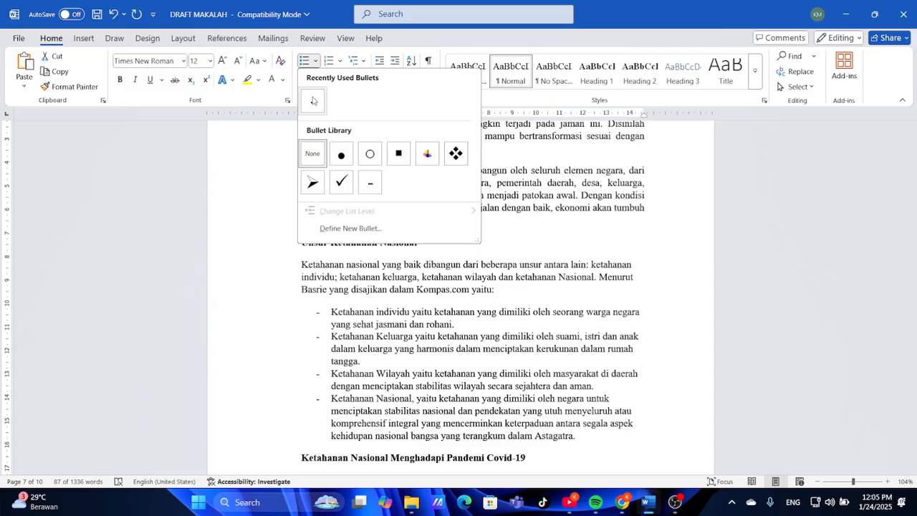
left_click(312, 101)
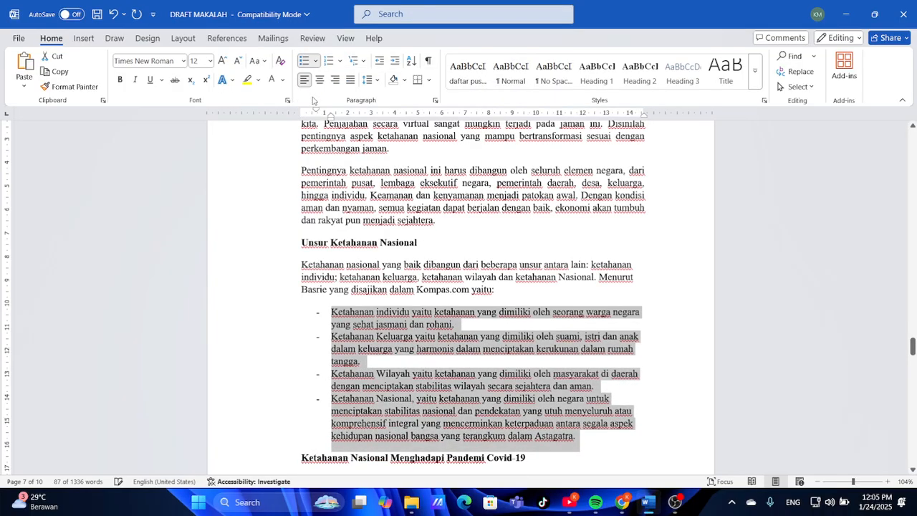
Remove the space after the 'yaitu:' paragraph and check the list layout against the PDF
left_click(430, 322)
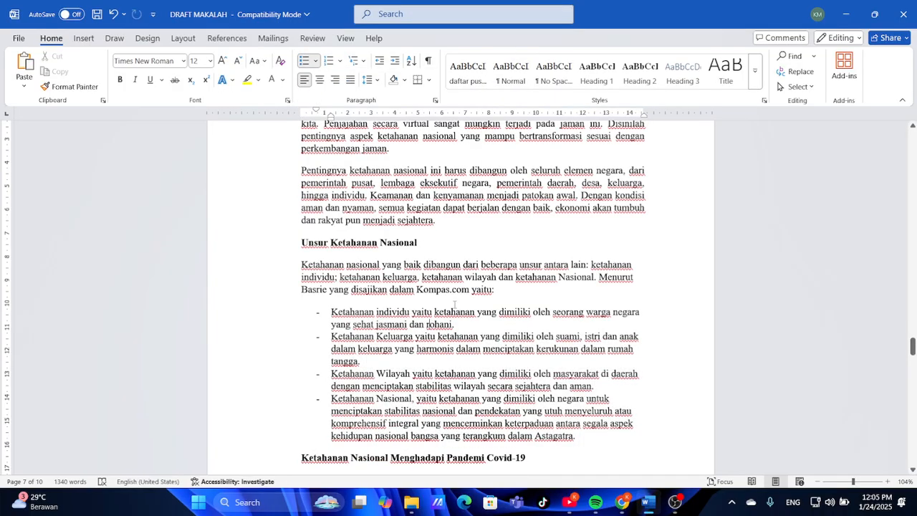
scroll(454, 304, "down", 2)
left_click(622, 502)
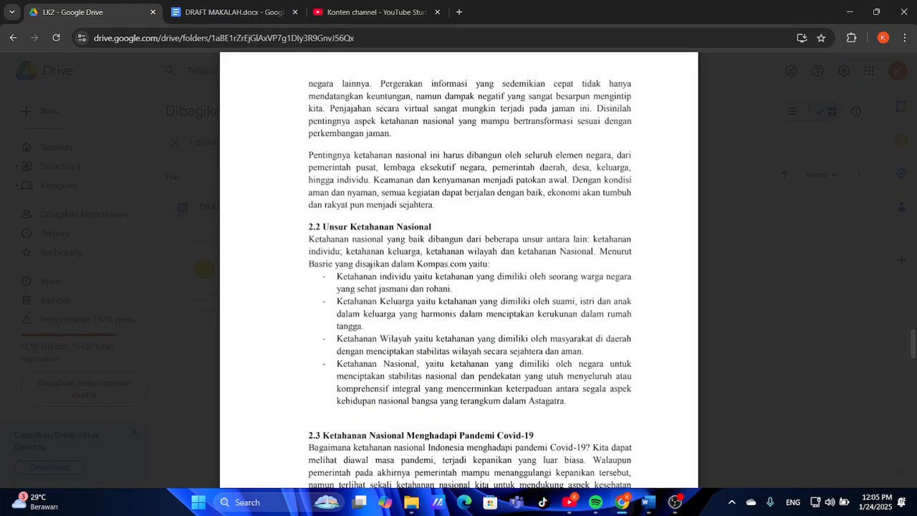
left_click(651, 510)
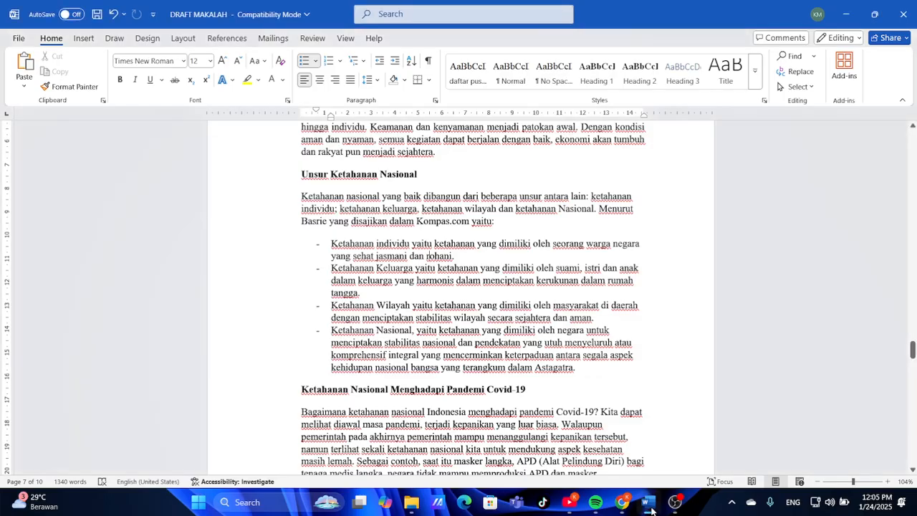
left_click(501, 225)
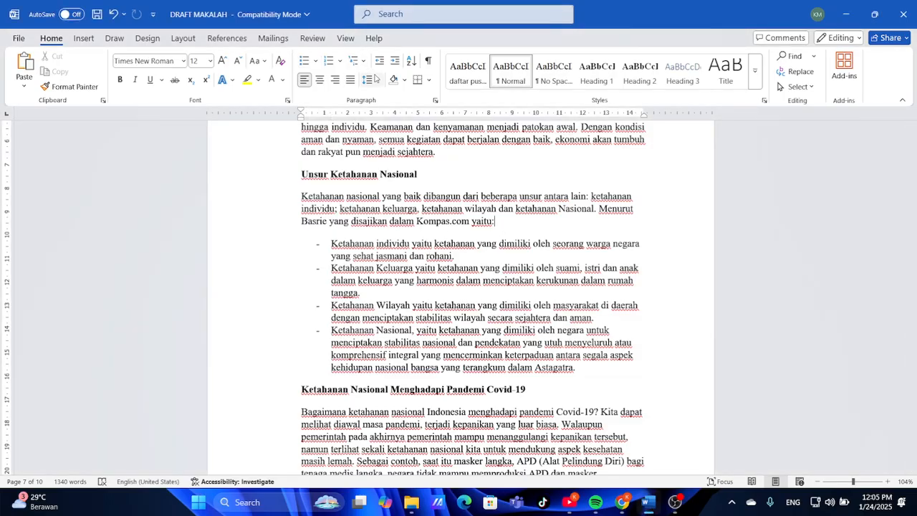
left_click(380, 81)
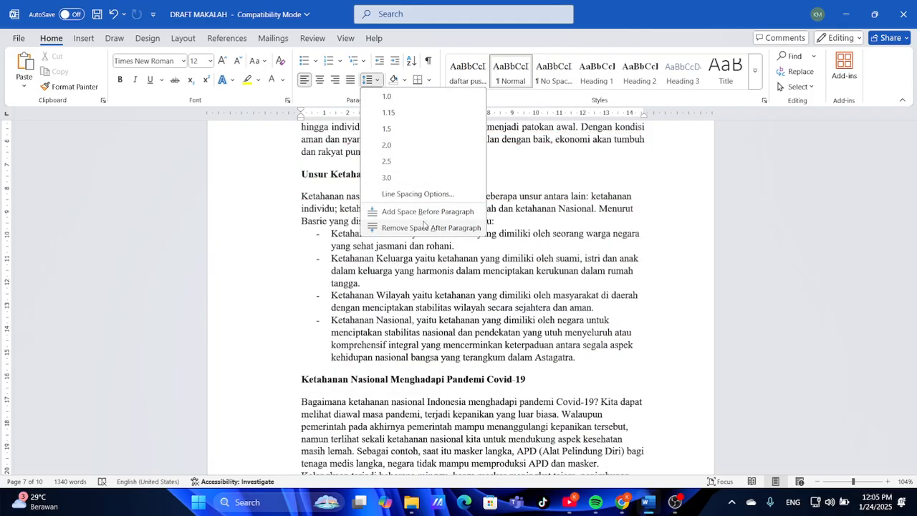
left_click(423, 226)
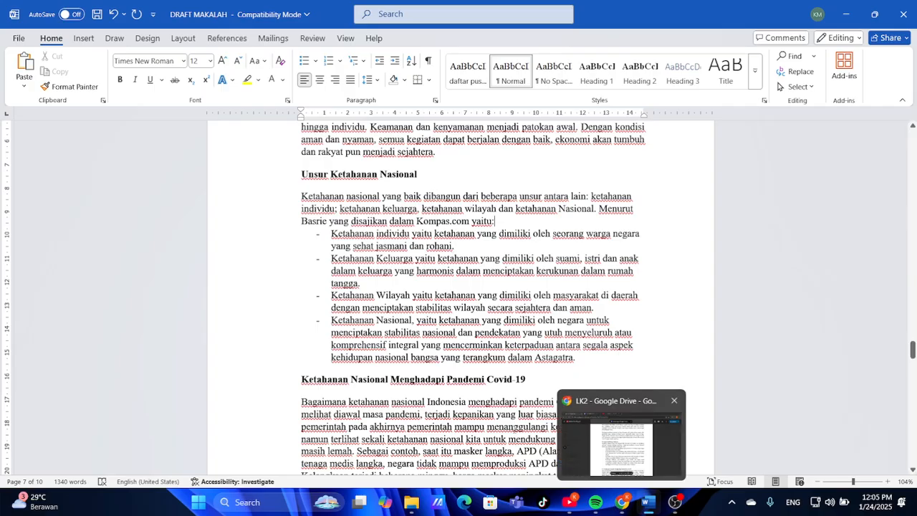
scroll(472, 287, "down", 3)
scroll(473, 287, "down", 2)
scroll(473, 287, "up", 4)
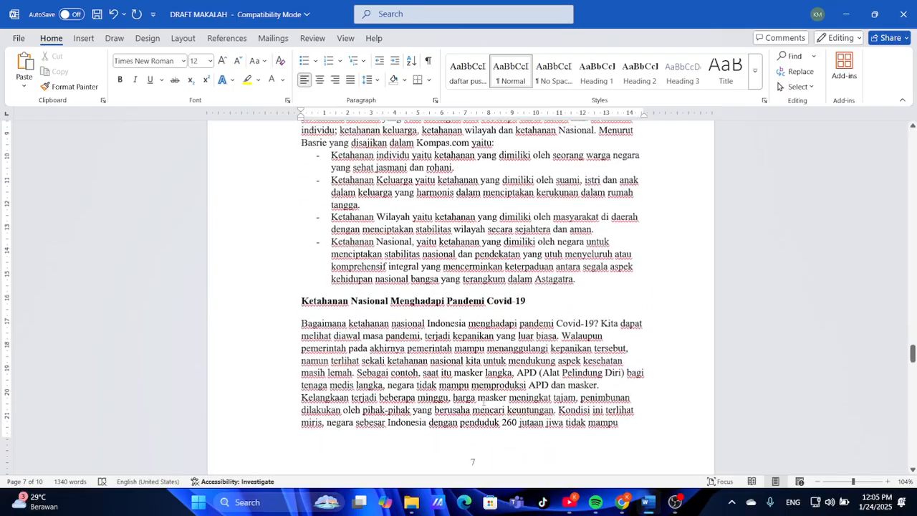
left_click(621, 501)
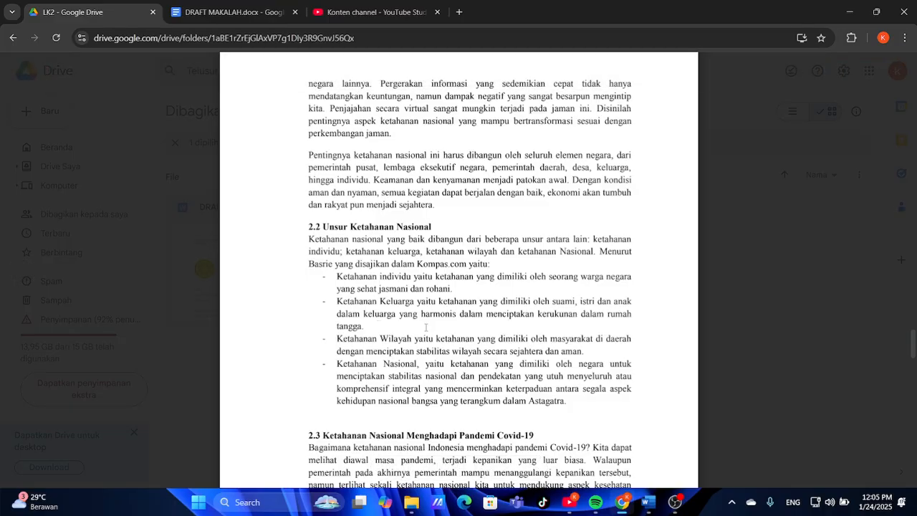
left_click(648, 502)
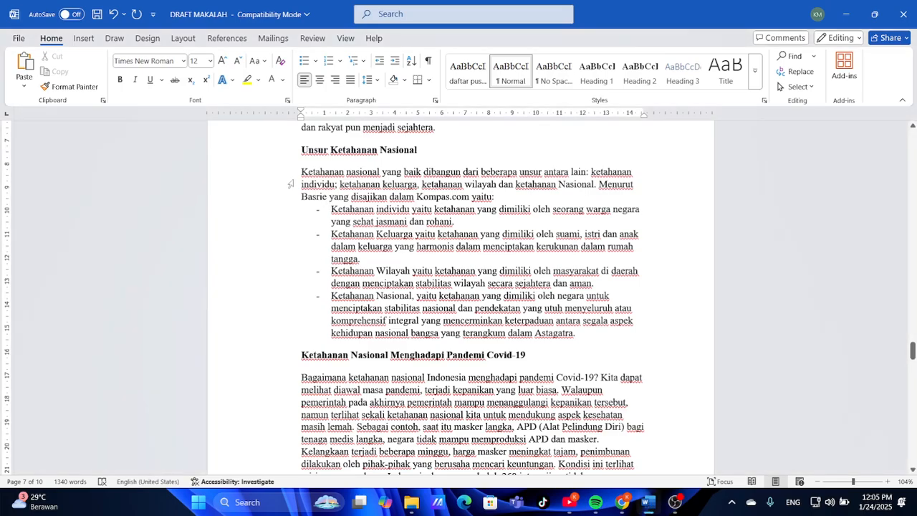
Justify the intro paragraph together with its four dash-bulleted definitions
left_click_drag(296, 172, 571, 341)
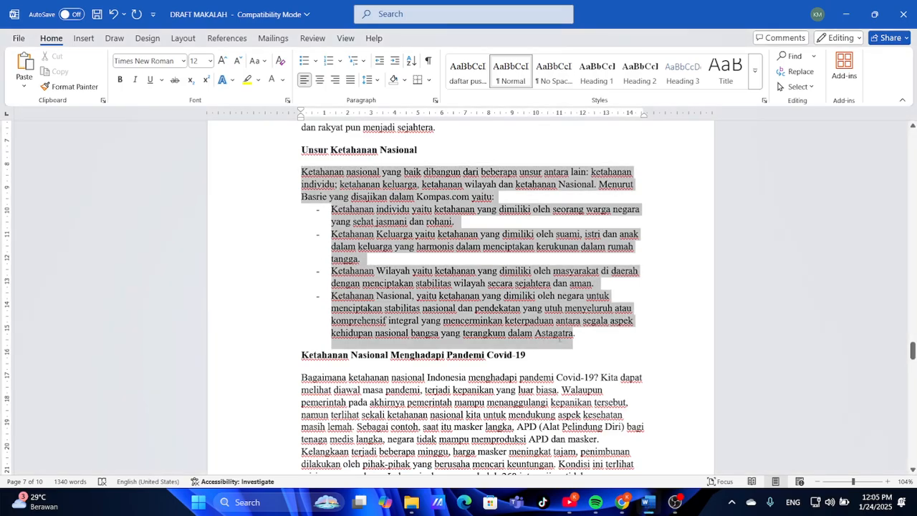
key("ctrl+j")
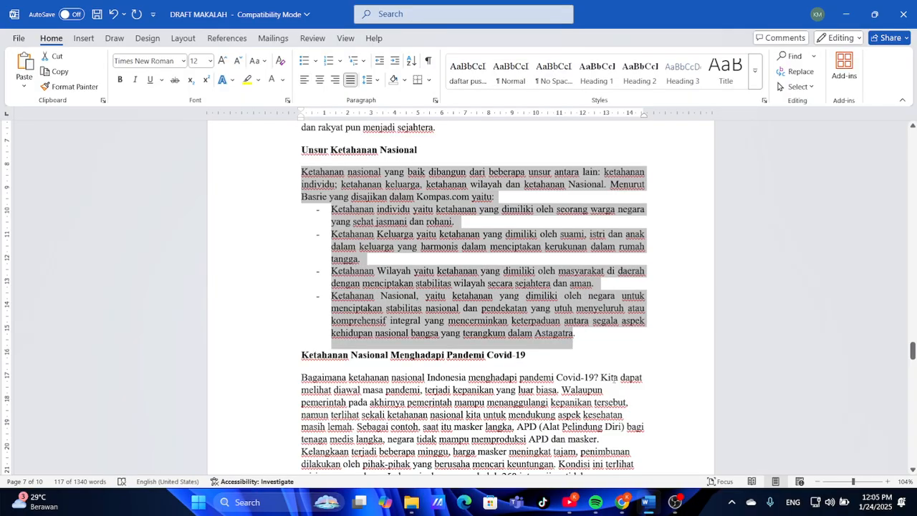
left_click(539, 352)
scroll(539, 351, "down", 3)
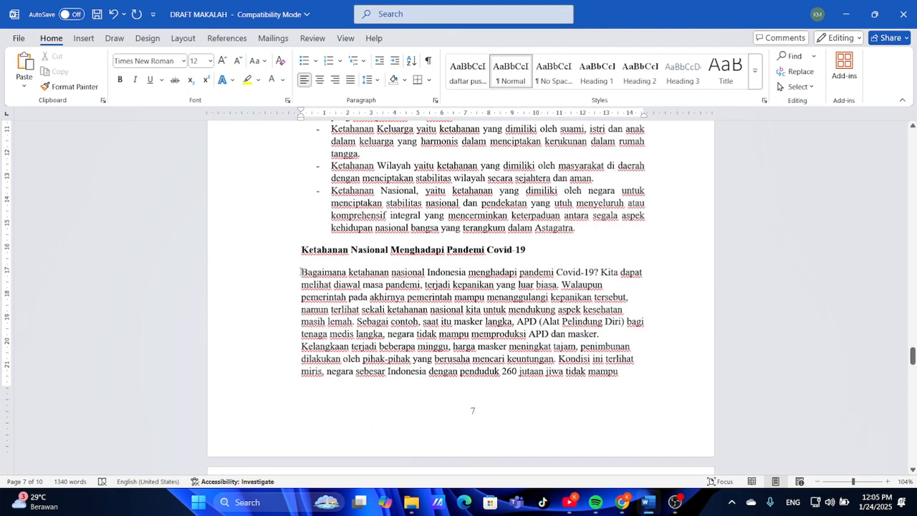
Justify the Negara Indonesia and Disinilah paragraphs on page 8
left_click_drag(301, 272, 588, 373)
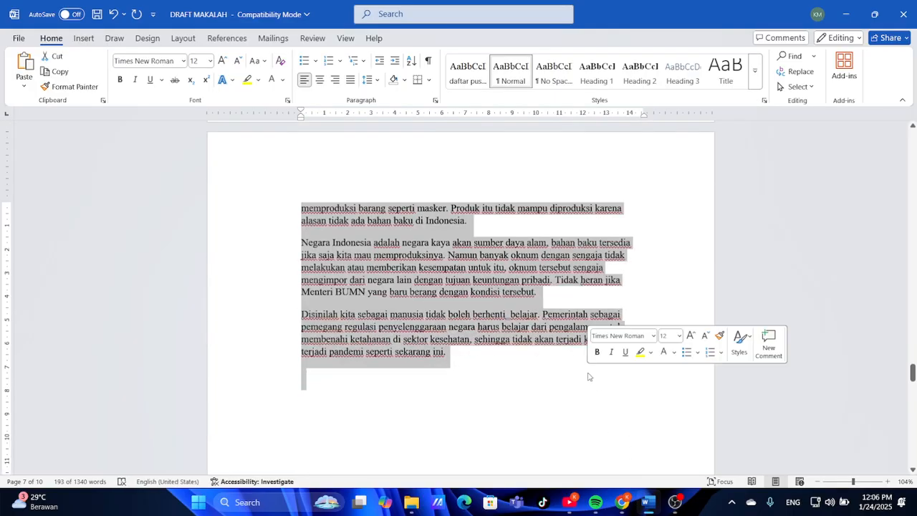
key("ctrl+j")
left_click(593, 385)
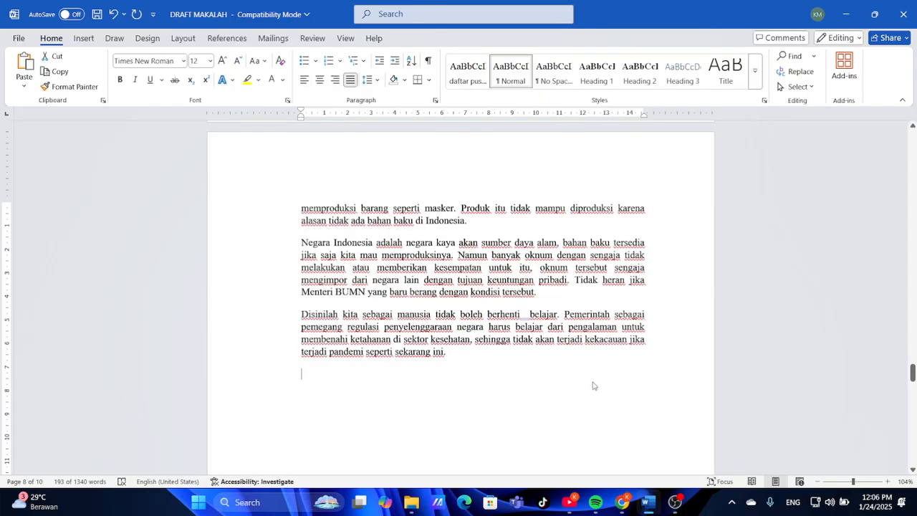
Compare page 8 against the reference PDF in Chrome, then return to Word
left_click(621, 501)
scroll(562, 376, "down", 3)
scroll(561, 376, "down", 10)
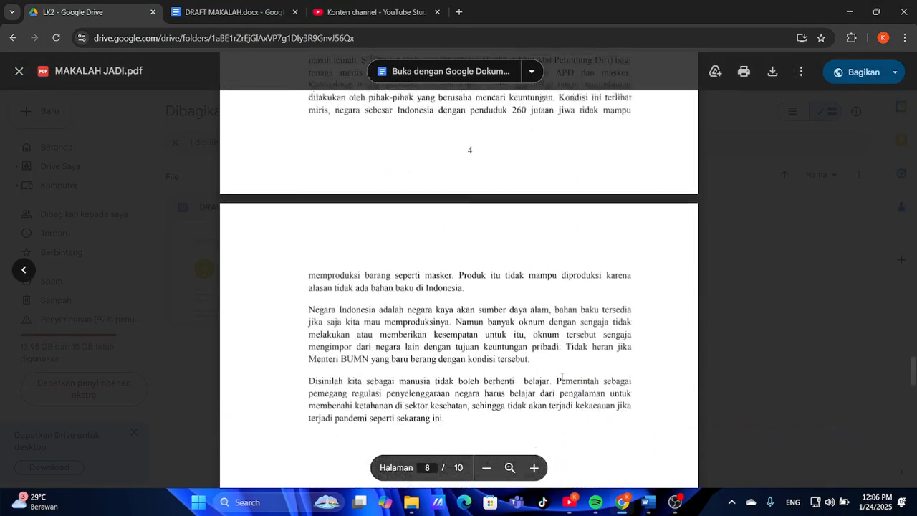
scroll(561, 376, "up", 1)
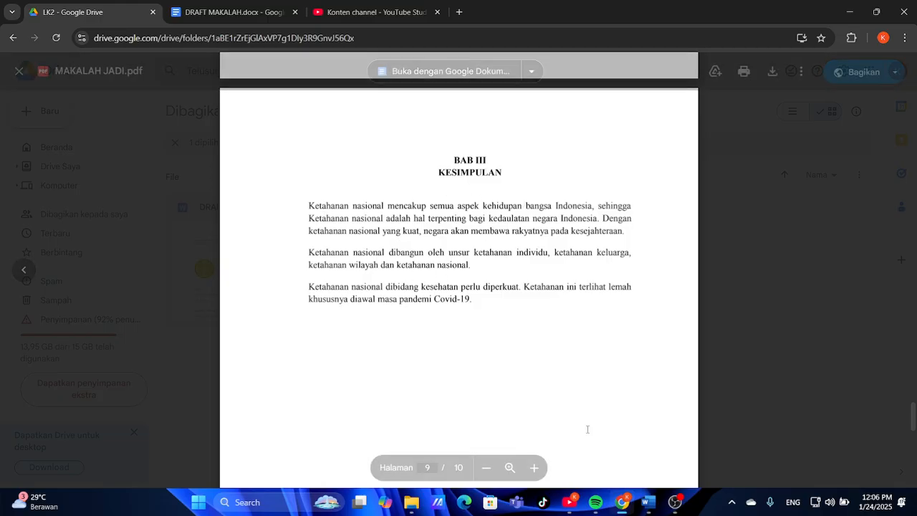
left_click(647, 501)
Select both DAFTAR PUSTAKA references and view the PDF's page 10 bibliography for comparison
scroll(491, 345, "down", 15)
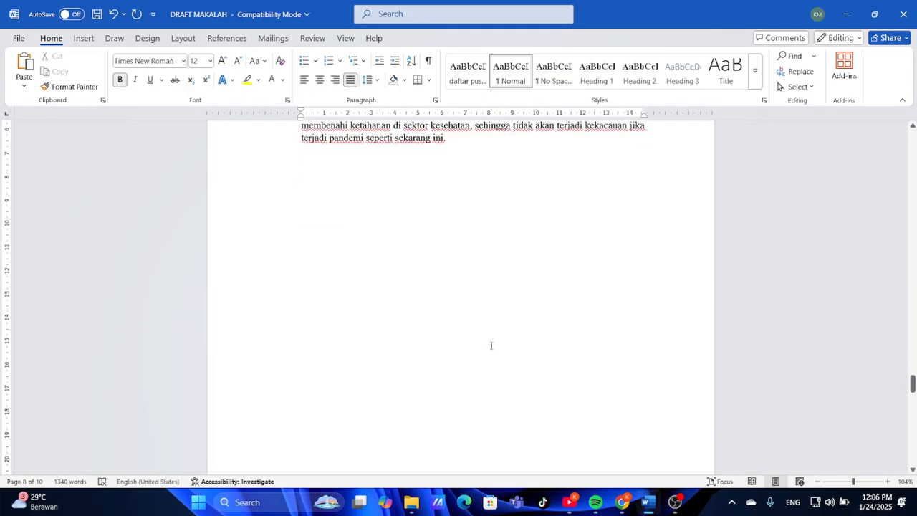
scroll(490, 345, "down", 1)
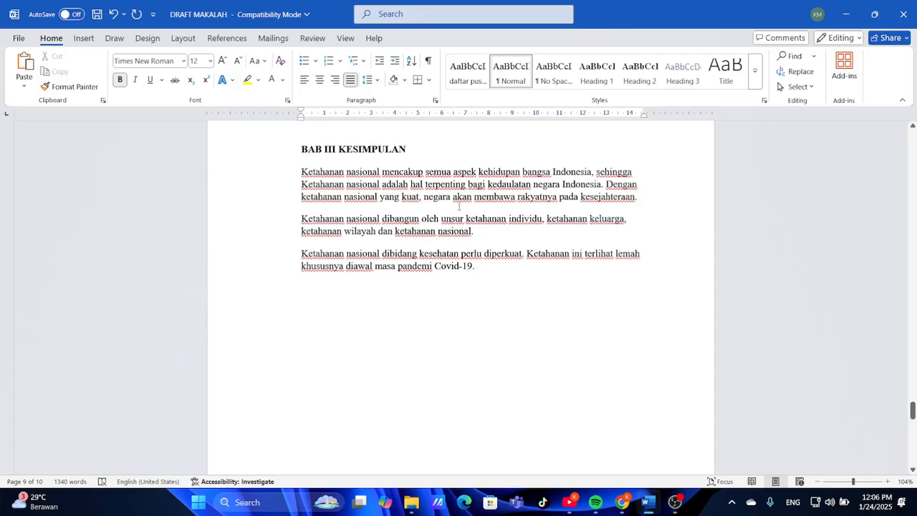
scroll(458, 207, "down", 10)
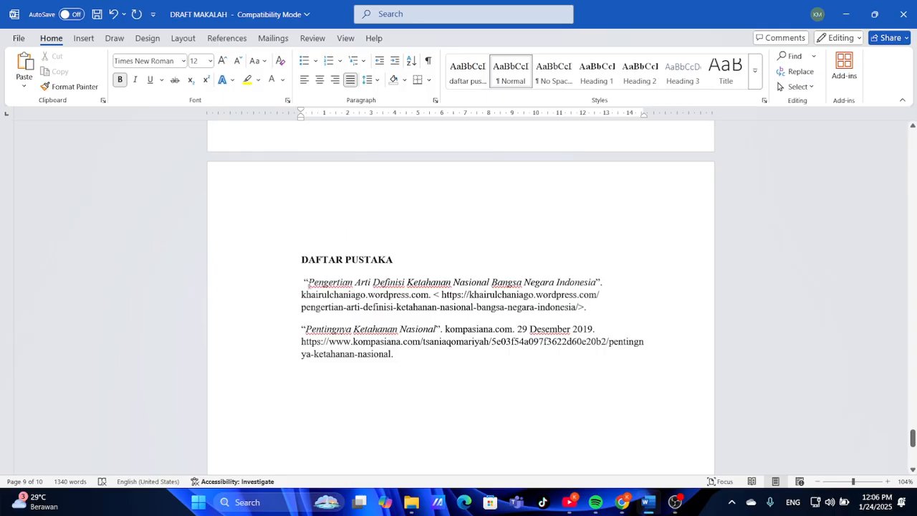
left_click(305, 280)
left_click_drag(311, 278, 449, 353)
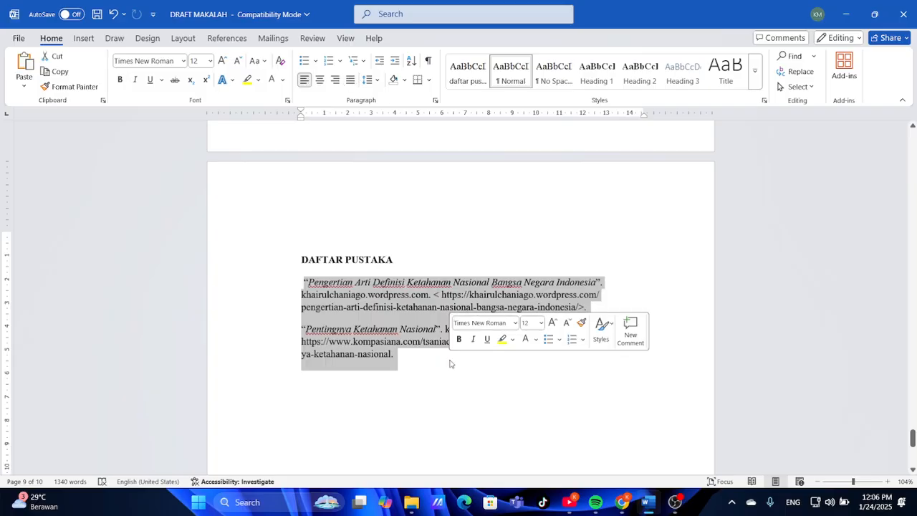
left_click(621, 505)
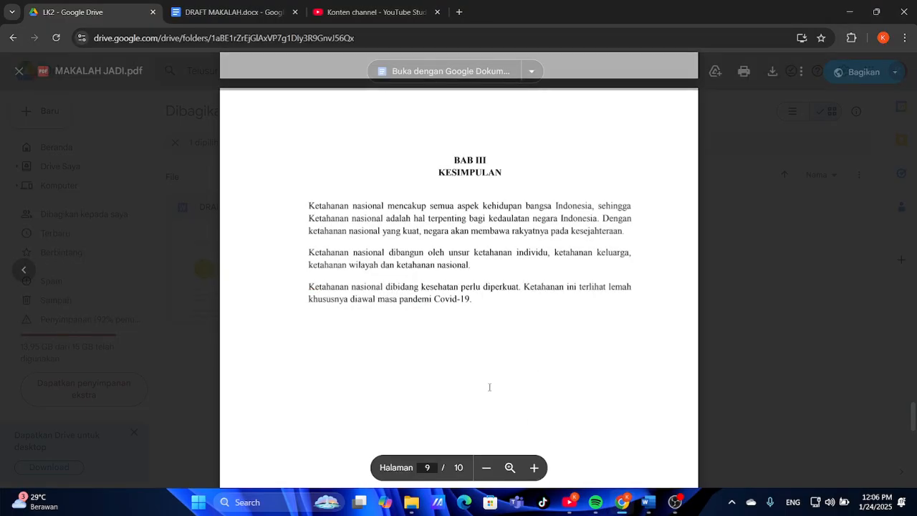
scroll(489, 384, "down", 5)
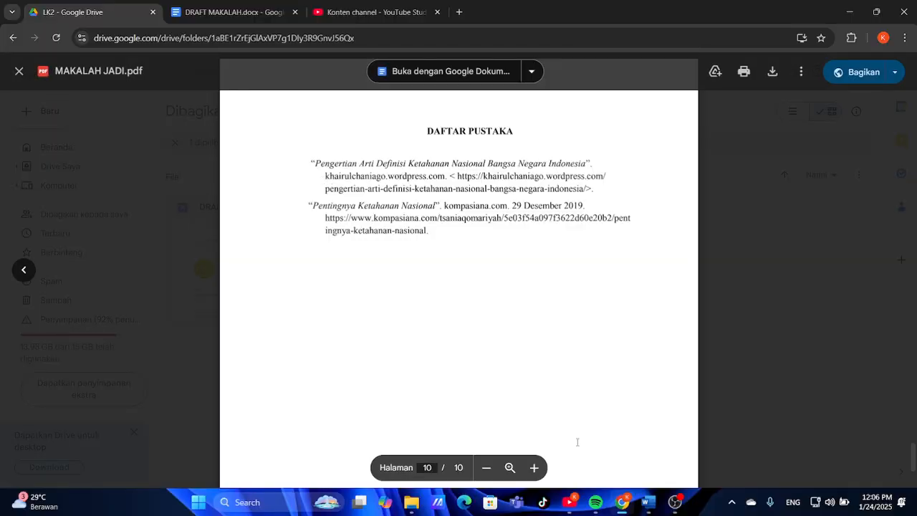
Apply a hanging indent to both selected bibliography entries using the ruler marker
left_click(646, 501)
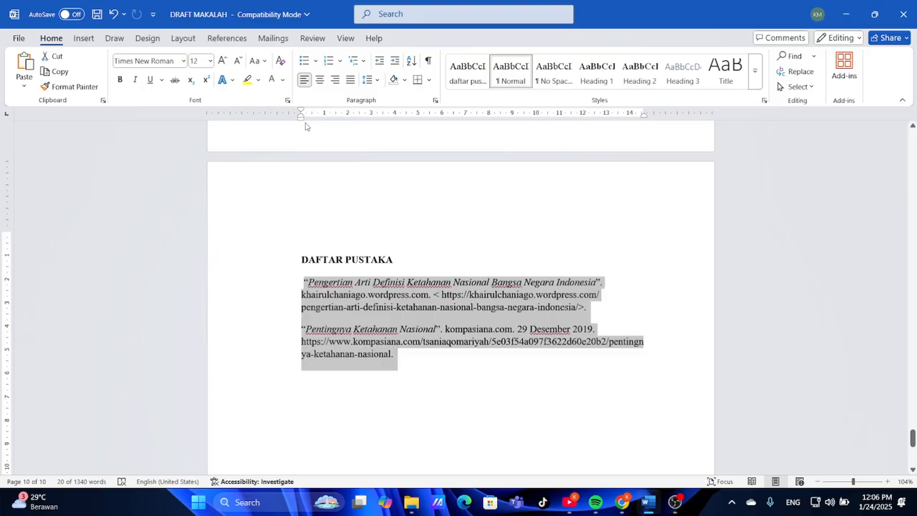
left_click_drag(301, 120, 325, 118)
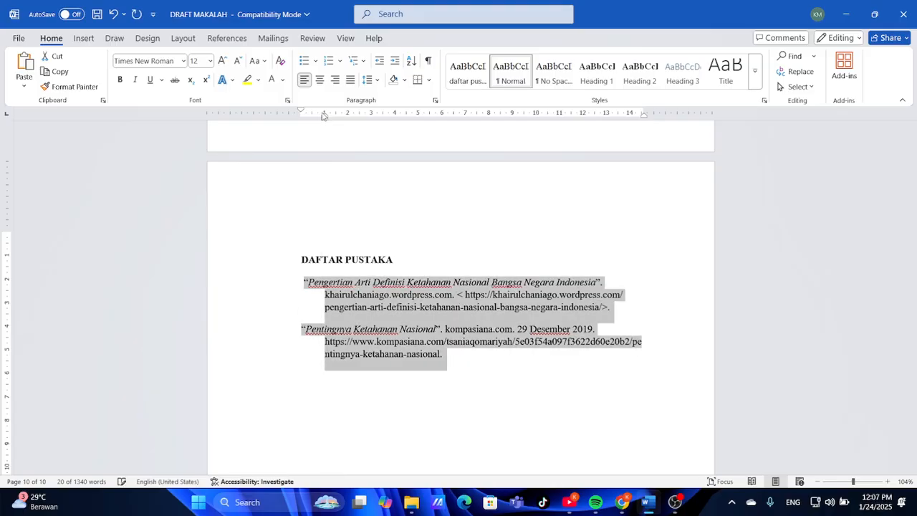
left_click(376, 258)
scroll(375, 258, "up", 15)
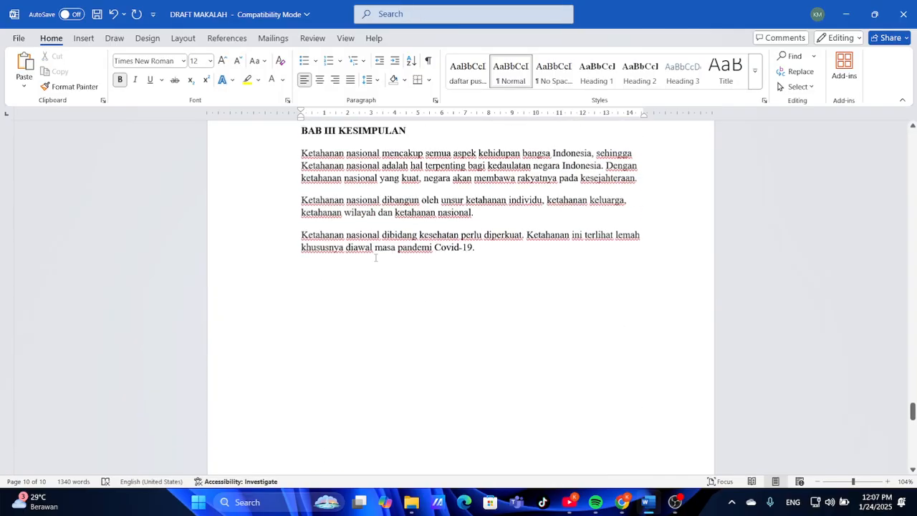
Add a blank line above the department name on the cover page
scroll(375, 257, "up", 20)
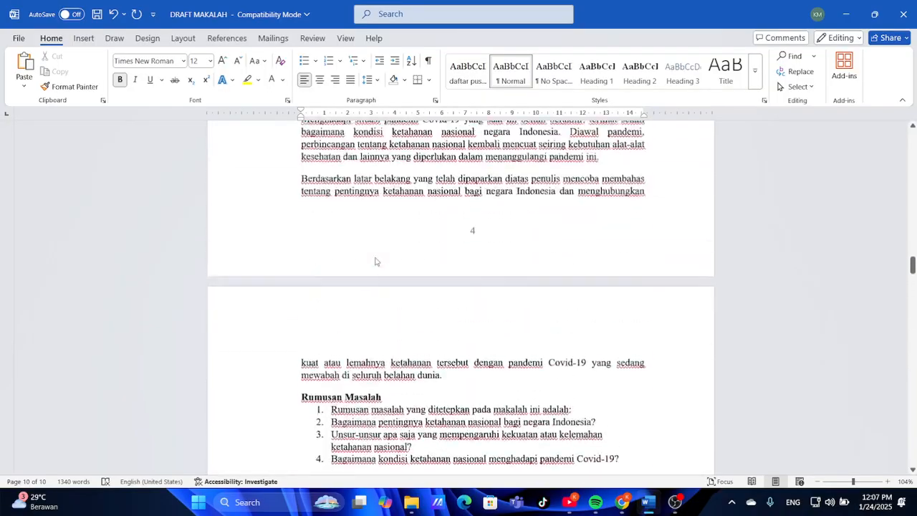
scroll(375, 257, "up", 20)
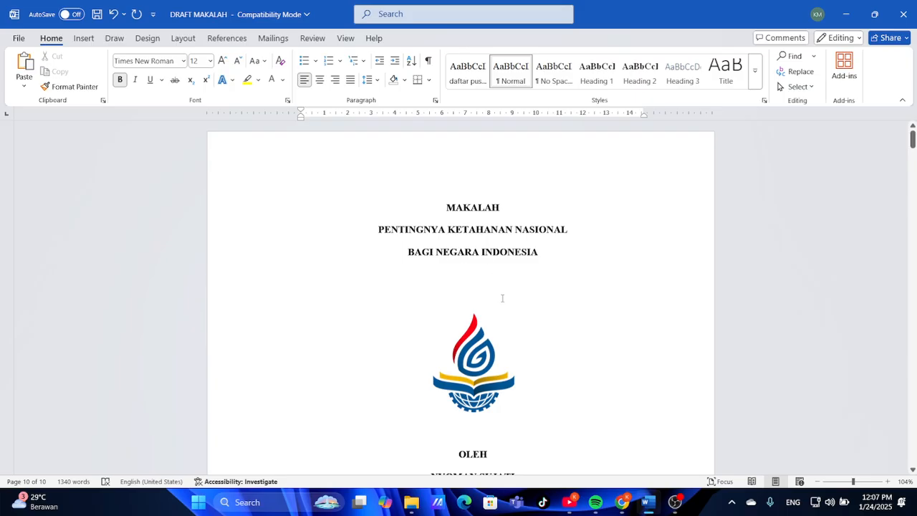
scroll(502, 298, "down", 5)
scroll(502, 298, "up", 4)
scroll(502, 298, "down", 4)
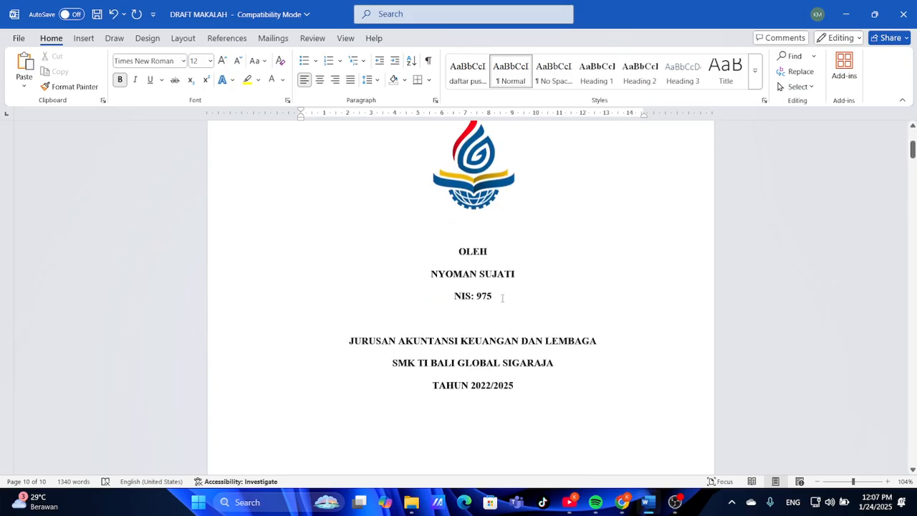
left_click(494, 324)
key("Return")
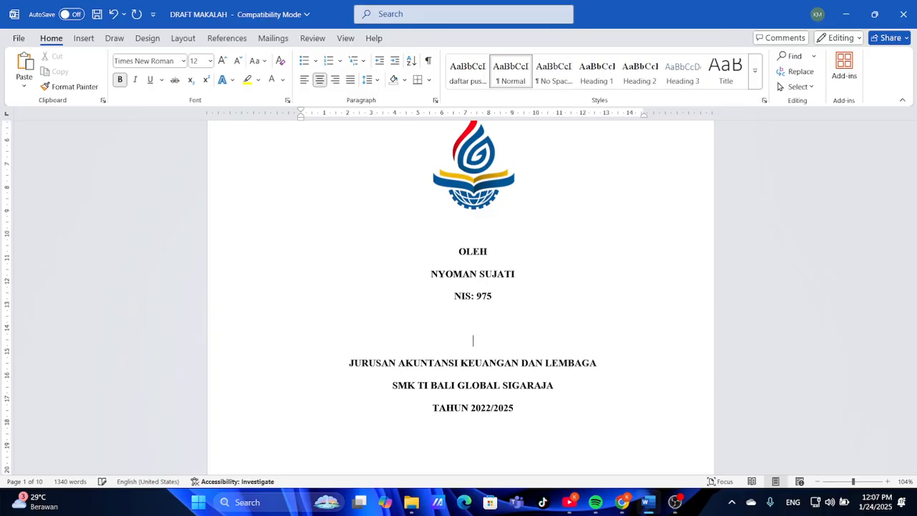
Add blank lines between the logo and OLEH and above the logo
scroll(510, 322, "up", 2)
left_click(513, 315)
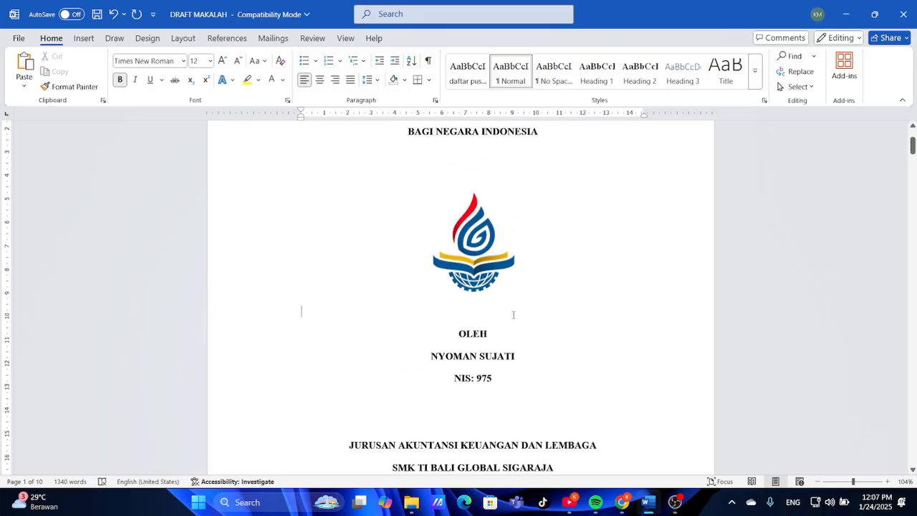
key("Return")
scroll(506, 275, "up", 2)
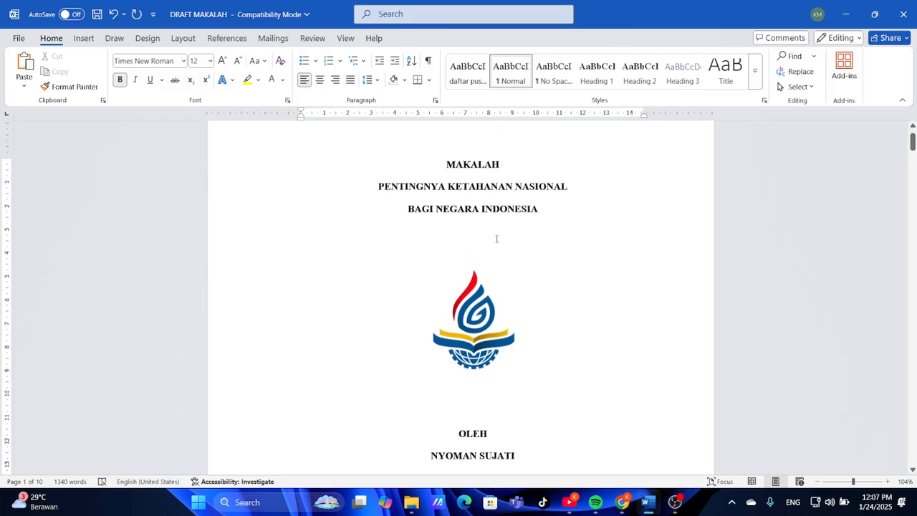
key("Return")
scroll(473, 413, "down", 7)
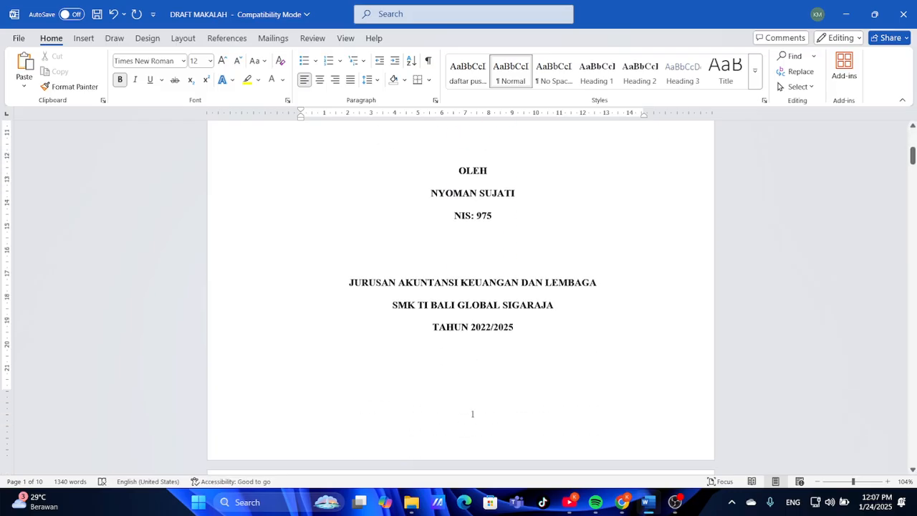
scroll(473, 413, "up", 6)
scroll(472, 321, "up", 2)
scroll(472, 321, "down", 11)
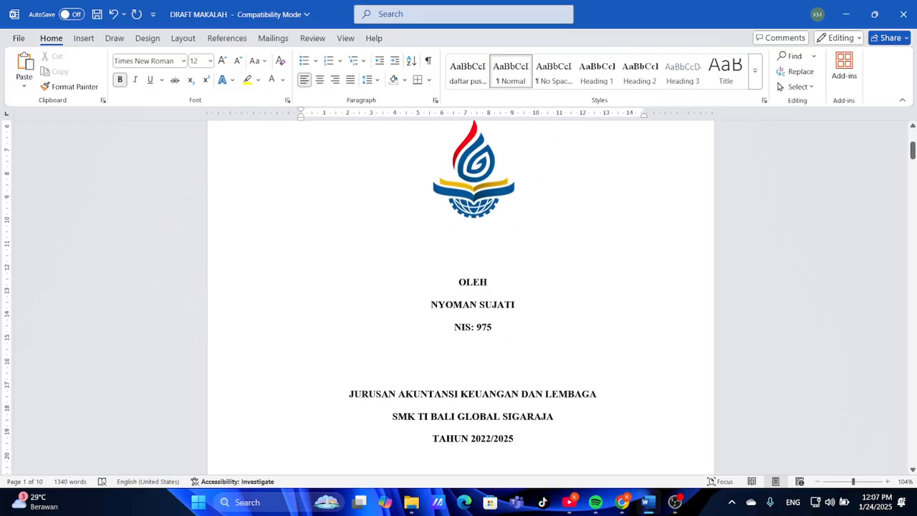
scroll(667, 334, "down", 15)
scroll(667, 334, "up", 16)
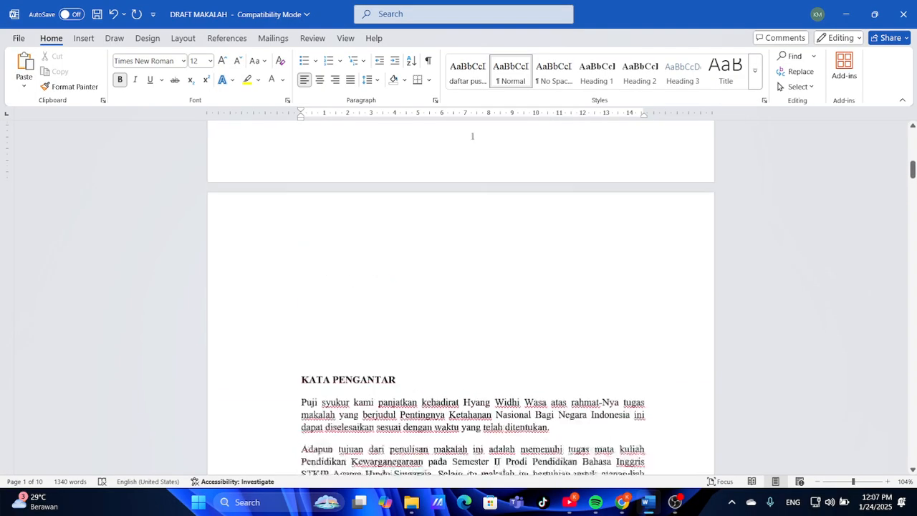
Compare the cover page spacing with the reference PDF, then return to Word
left_click(622, 501)
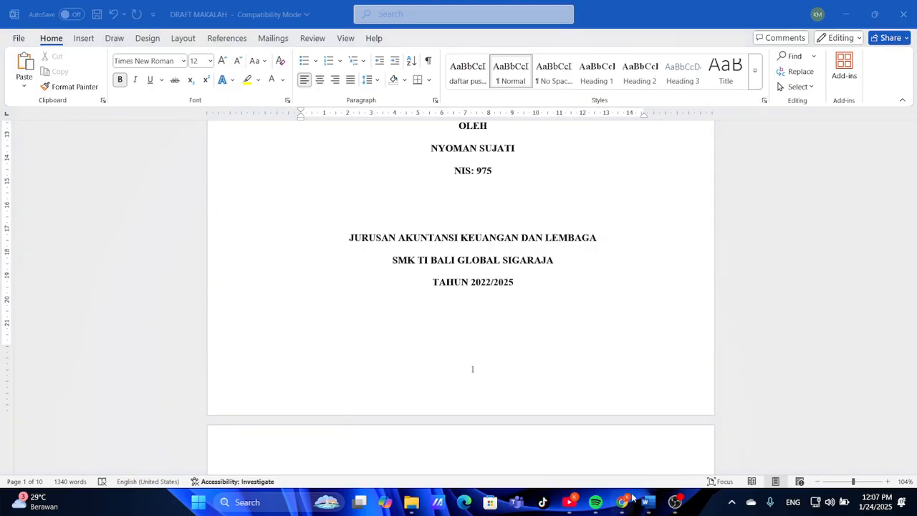
scroll(538, 375, "up", 20)
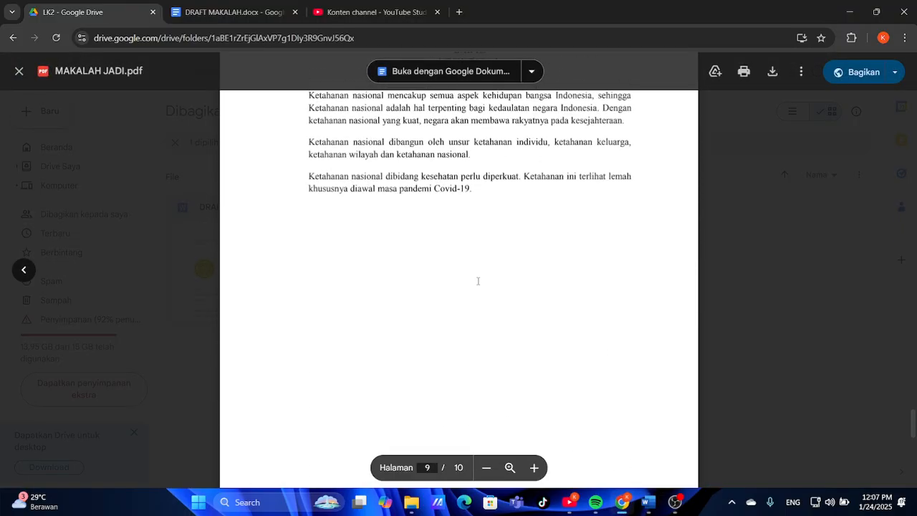
scroll(478, 280, "up", 20)
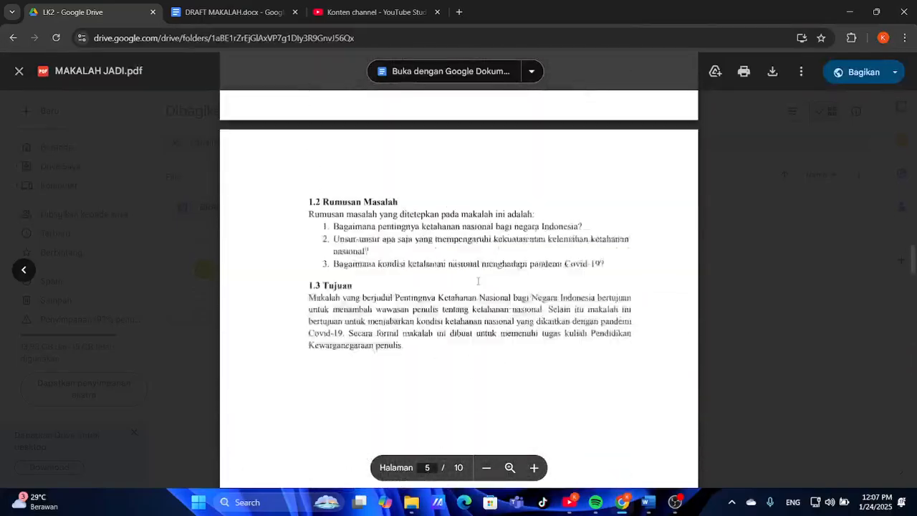
scroll(478, 280, "up", 20)
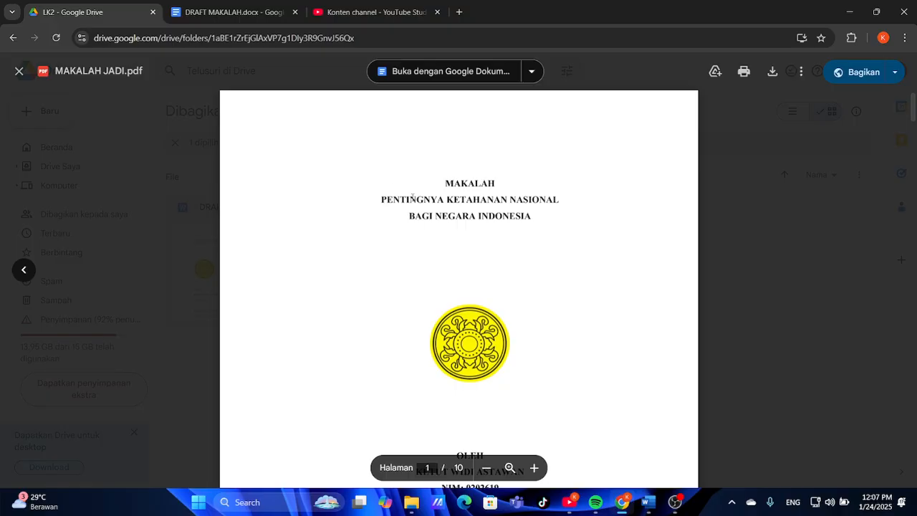
scroll(479, 278, "down", 8)
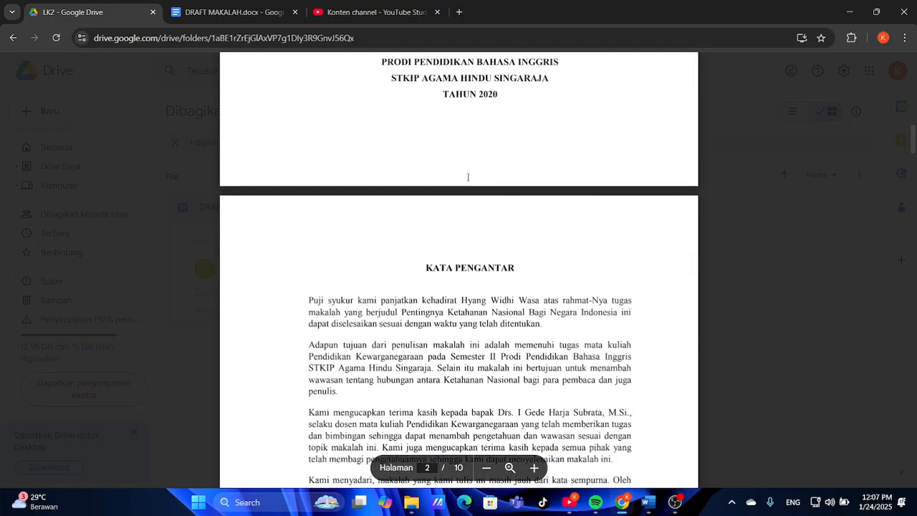
left_click(647, 502)
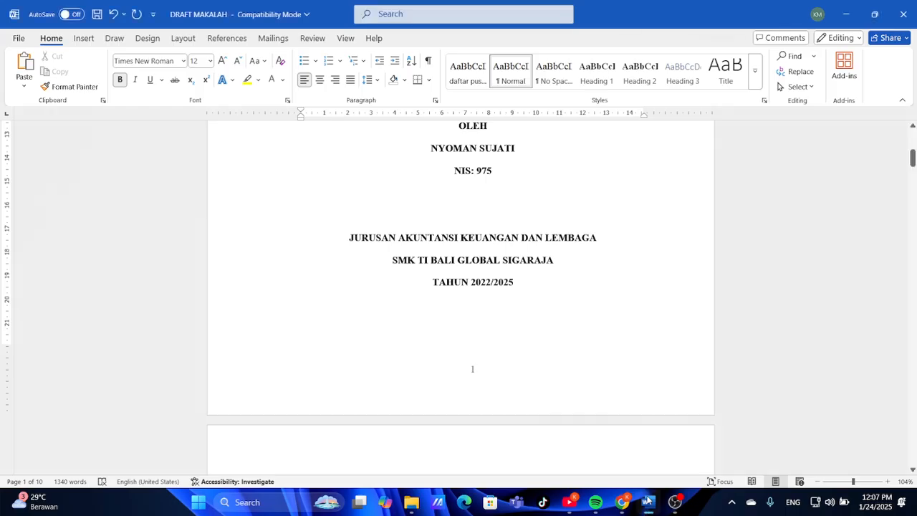
Remove the stray 1 typed below the TAHUN 2022/2025 year line
scroll(515, 309, "down", 2)
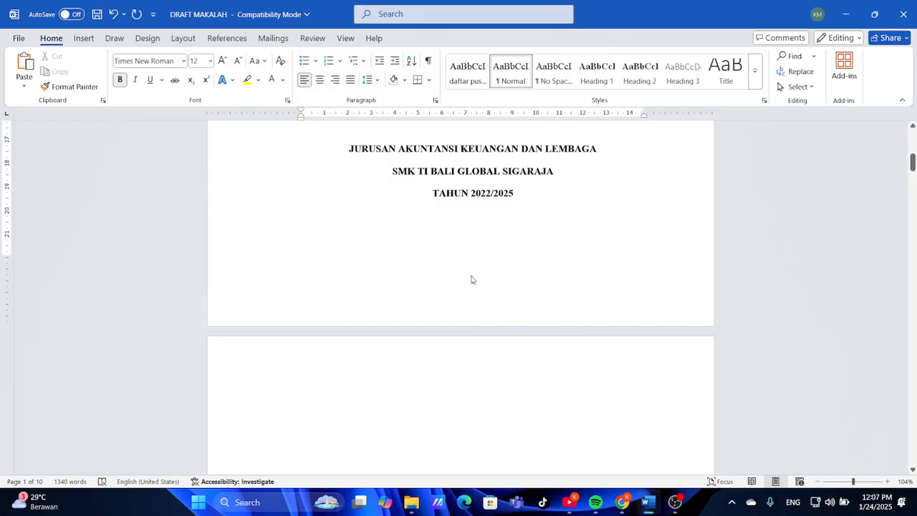
type("1")
key("BackSpace")
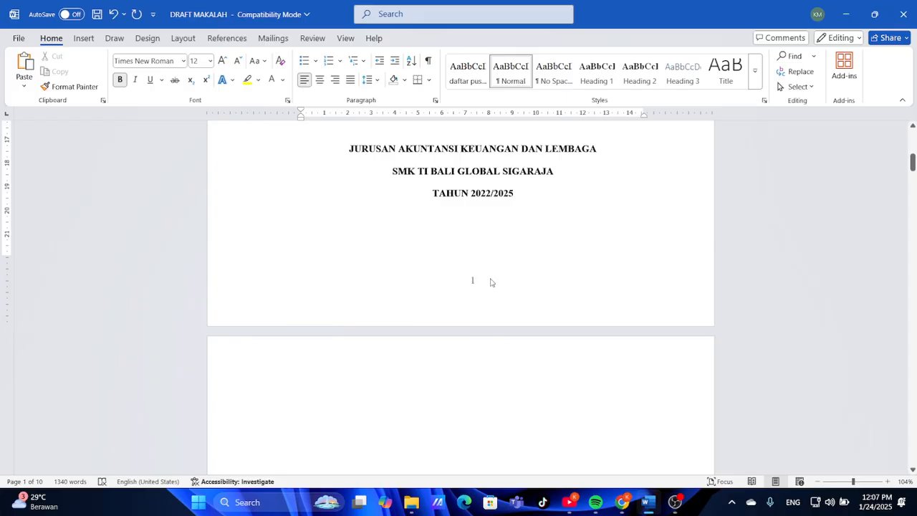
Look over the reference PDF again, then go back to the Word draft
left_click(622, 501)
scroll(511, 319, "up", 2)
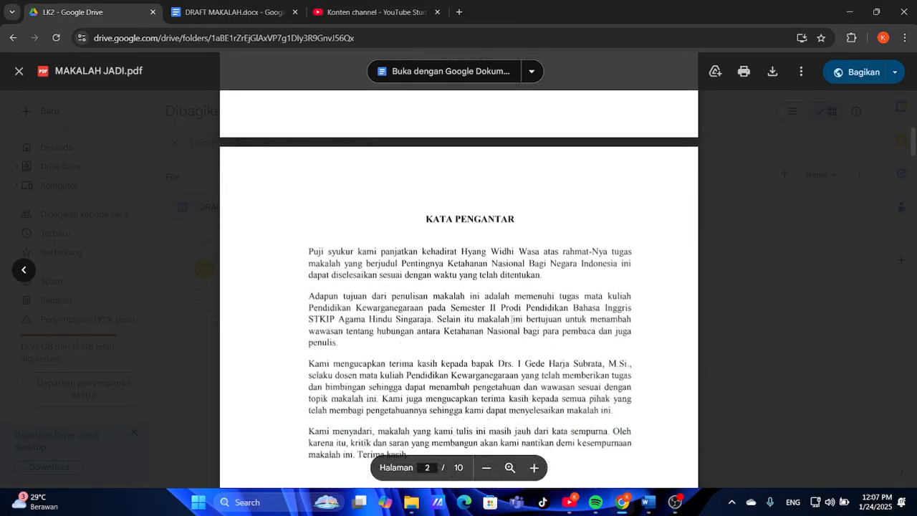
scroll(476, 265, "down", 10)
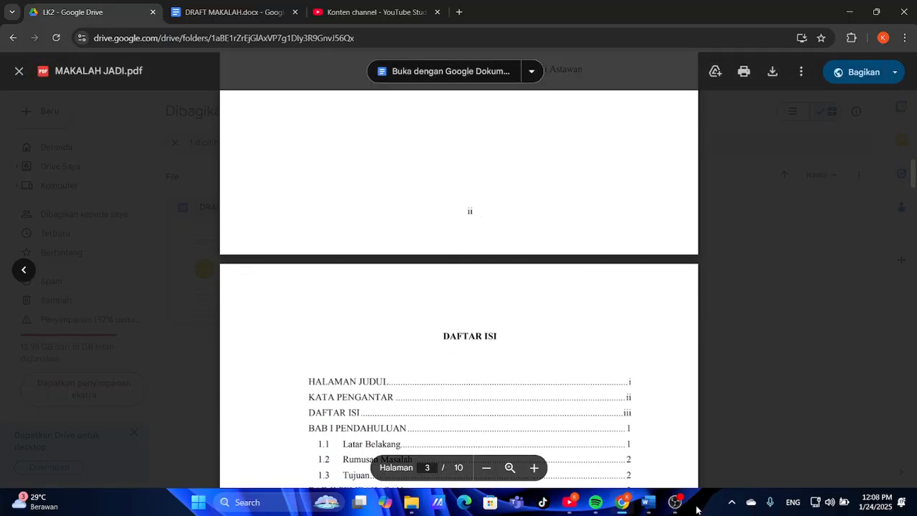
left_click(648, 507)
Open footer editing on page 1, which shows page number 1, and scroll to BAB I
scroll(566, 391, "down", 8)
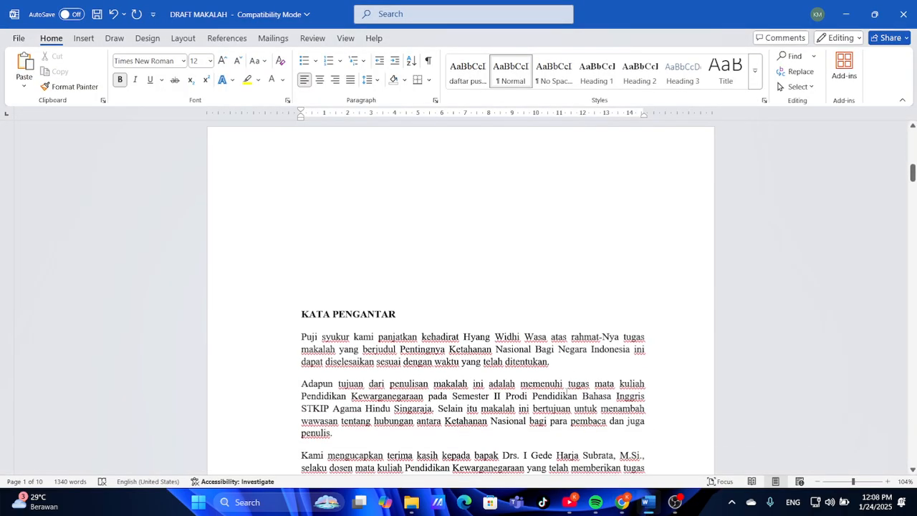
scroll(512, 301, "down", 3)
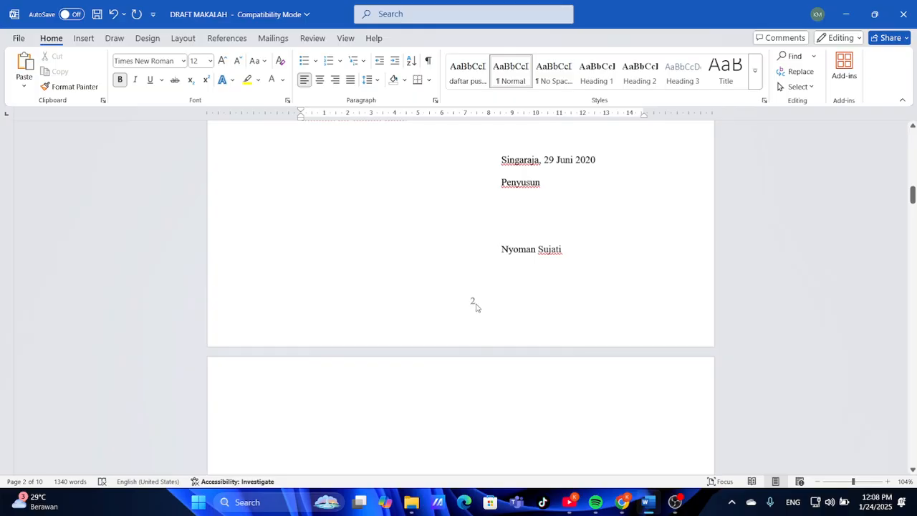
scroll(477, 303, "up", 11)
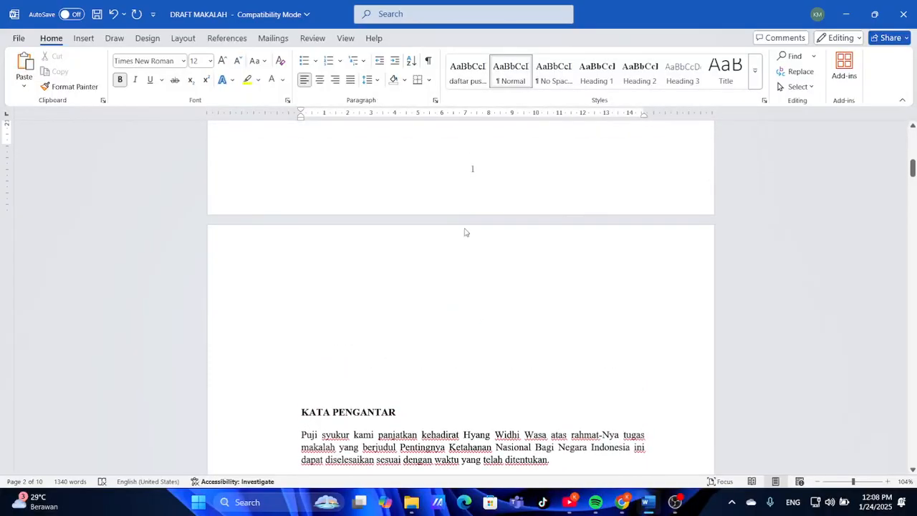
scroll(464, 230, "up", 2)
double_click(489, 275)
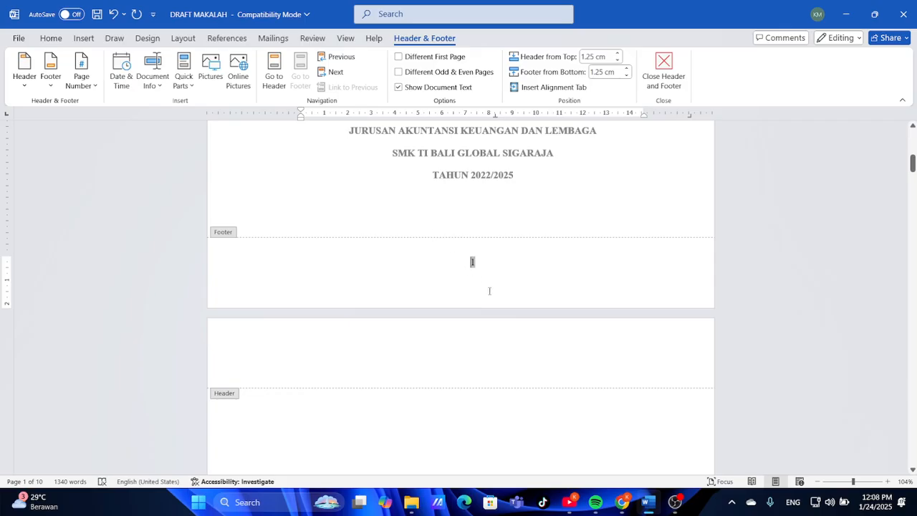
scroll(489, 291, "down", 10)
scroll(489, 293, "up", 4)
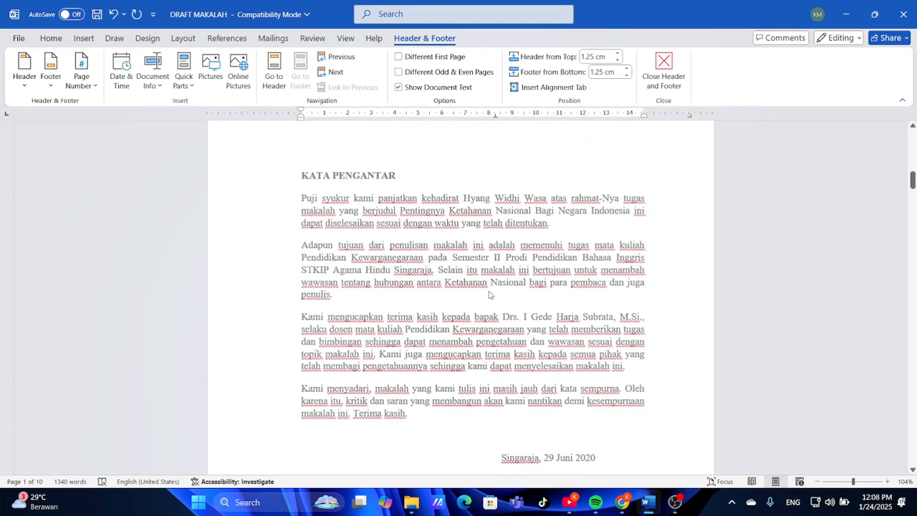
scroll(489, 294, "up", 2)
scroll(490, 293, "down", 11)
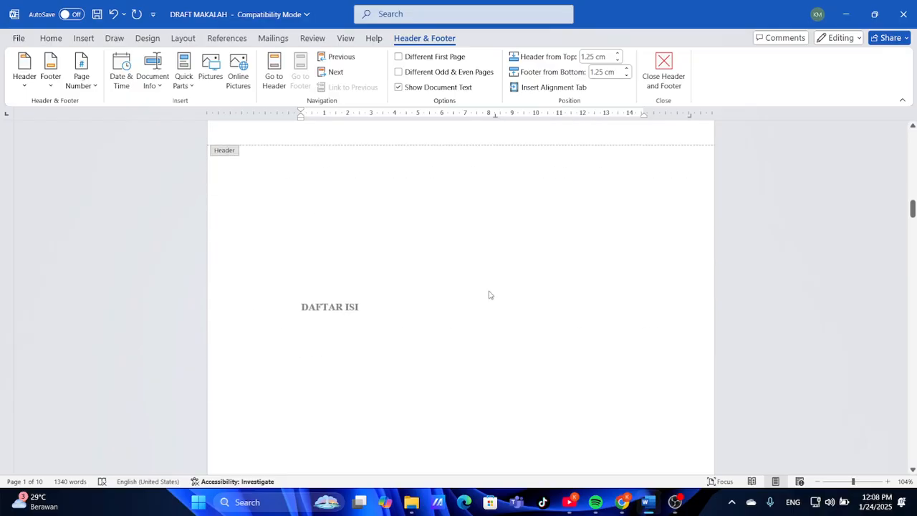
scroll(489, 294, "down", 10)
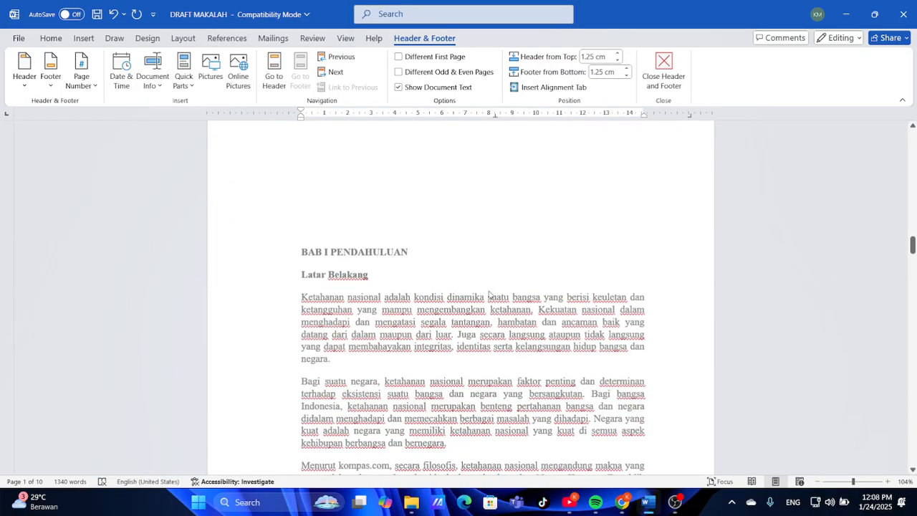
left_click(621, 502)
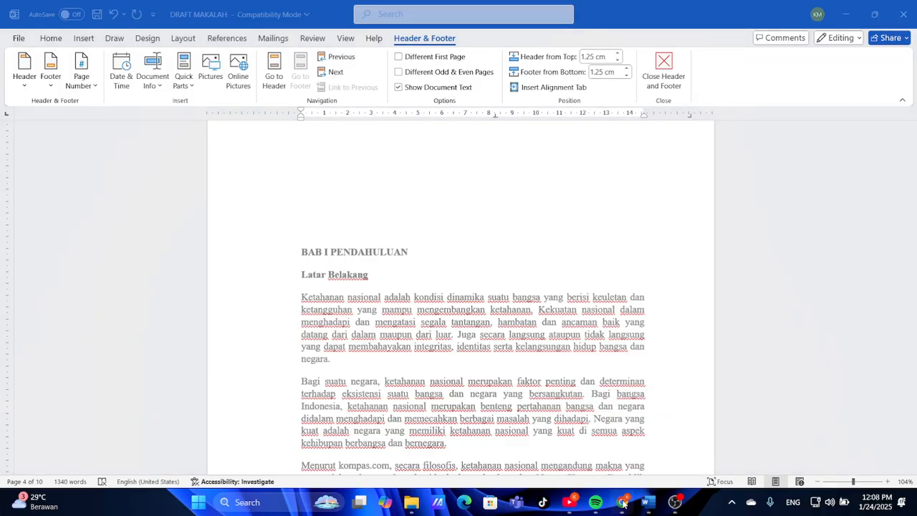
scroll(511, 391, "down", 10)
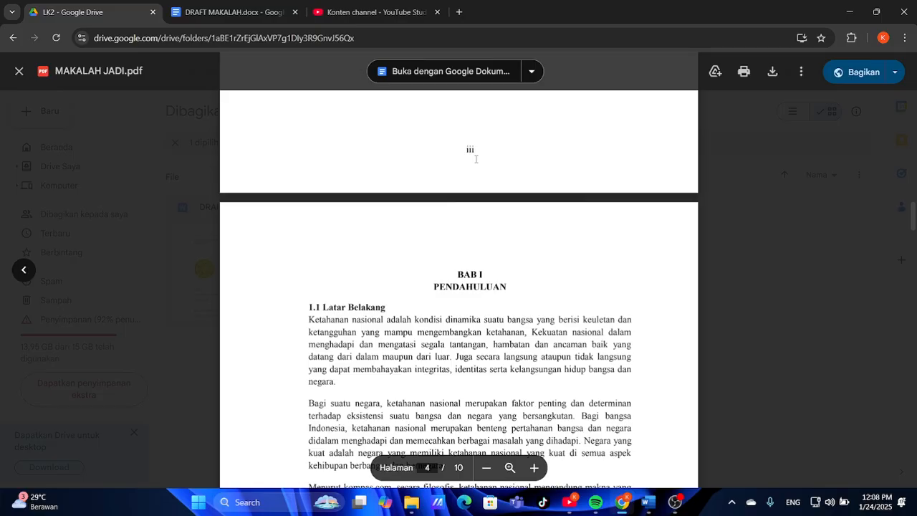
scroll(475, 215, "down", 8)
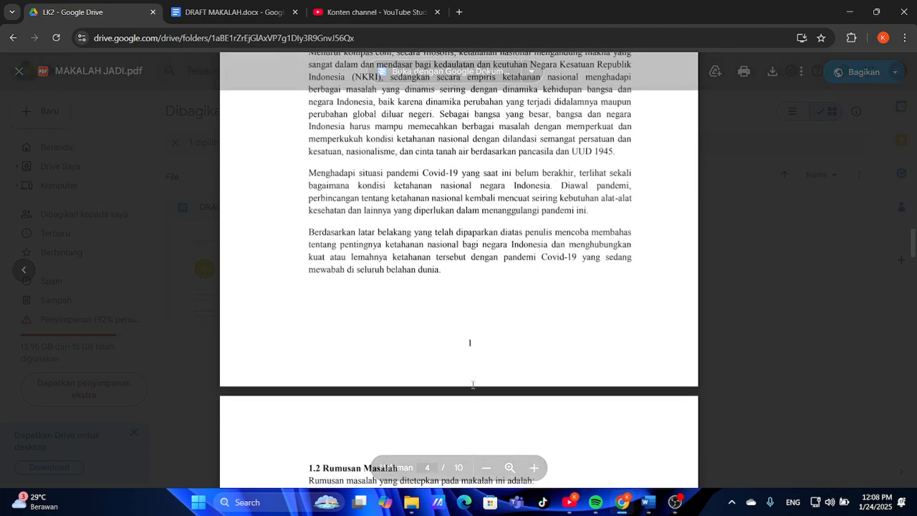
left_click(647, 502)
Close footer editing and return to the body text near BAB I
scroll(447, 356, "up", 3)
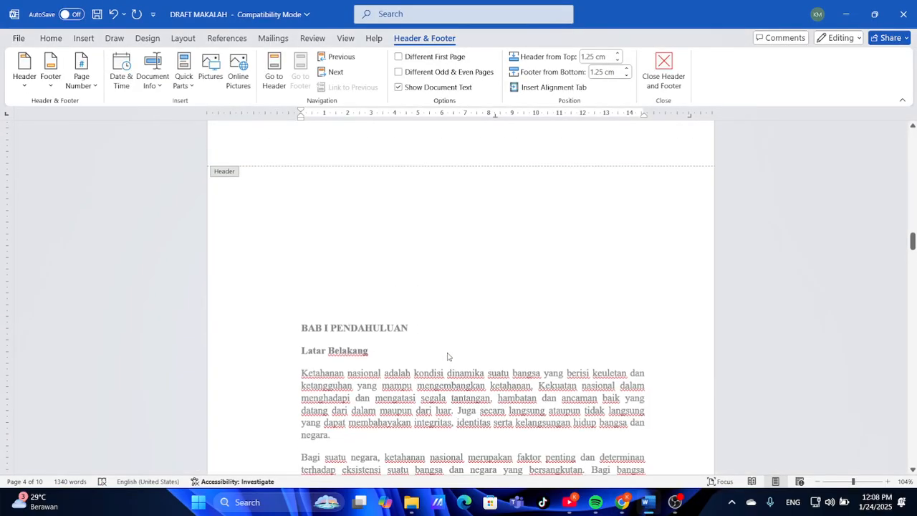
double_click(447, 355)
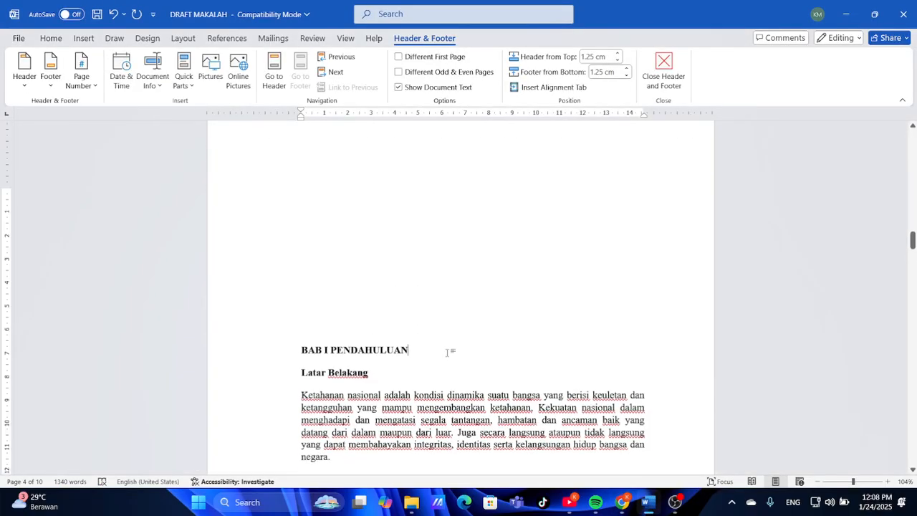
scroll(447, 353, "down", 4)
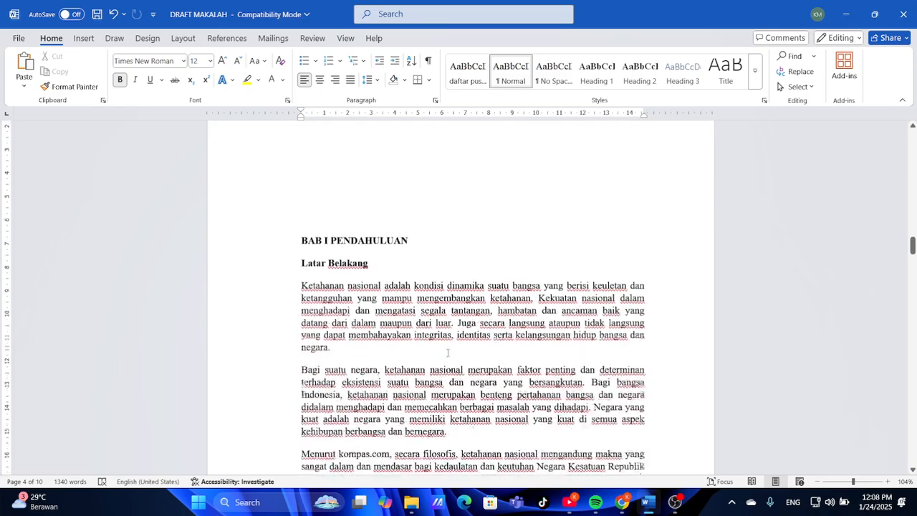
scroll(448, 353, "up", 3)
scroll(448, 352, "down", 6)
scroll(447, 353, "up", 6)
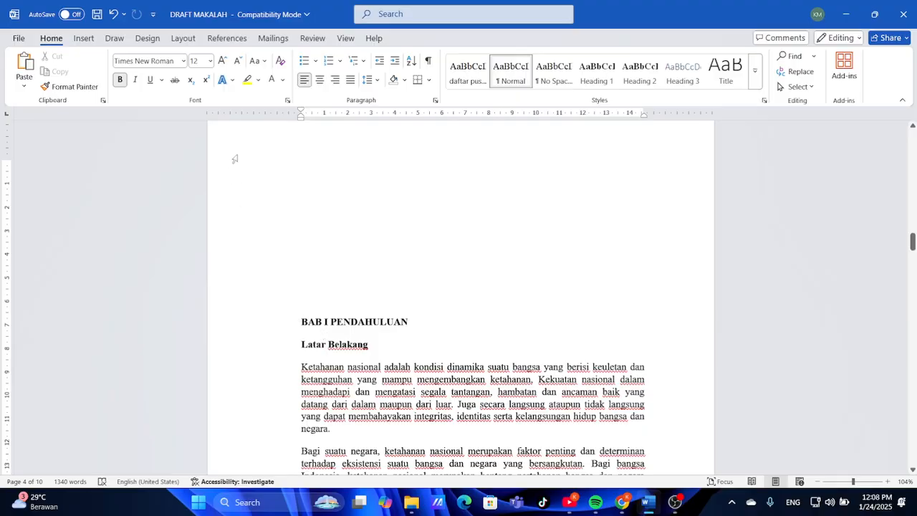
Insert a Next Page section break before BAB I PENDAHULUAN
left_click(177, 40)
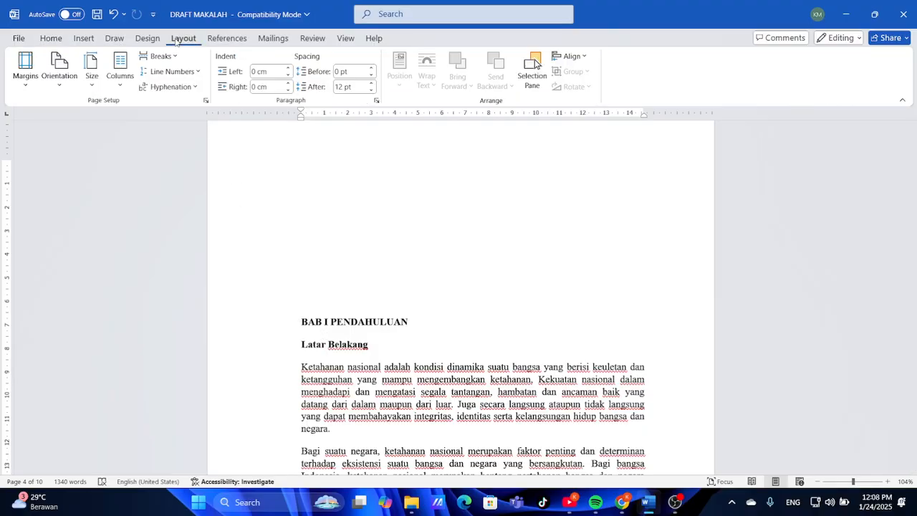
left_click(176, 57)
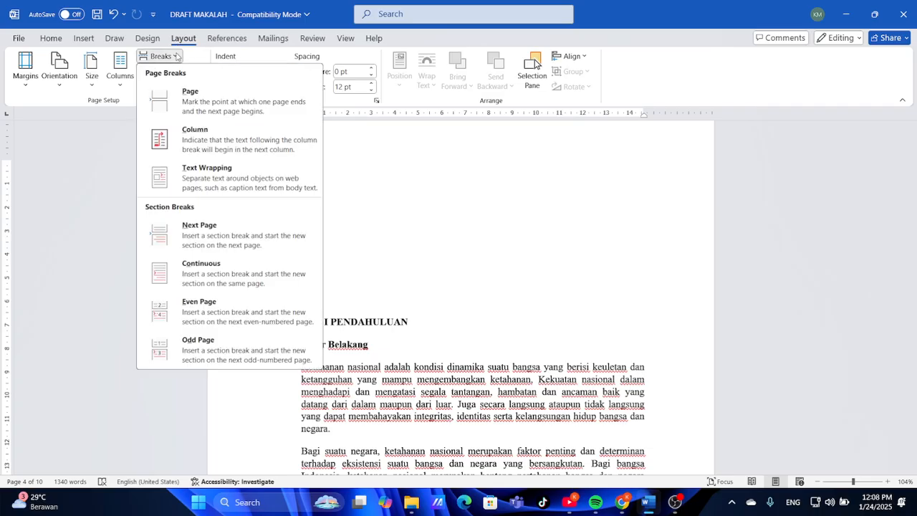
left_click(214, 227)
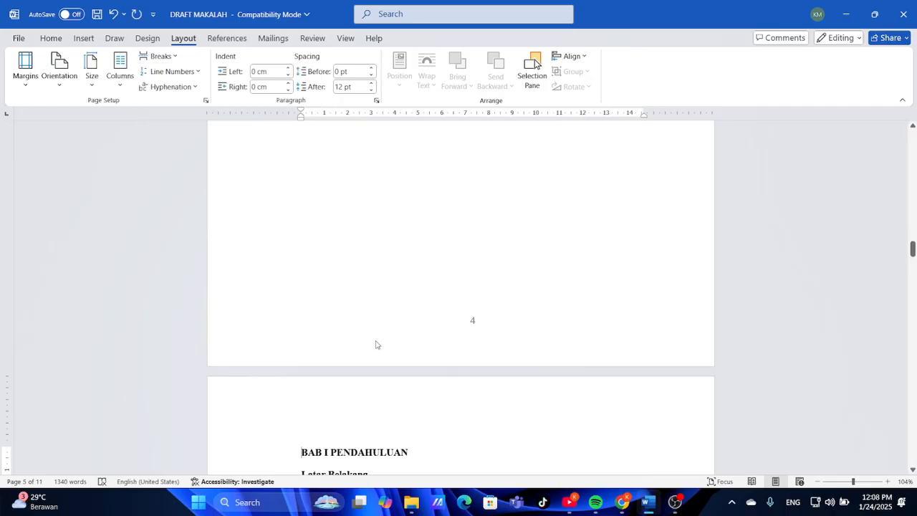
scroll(377, 343, "up", 4)
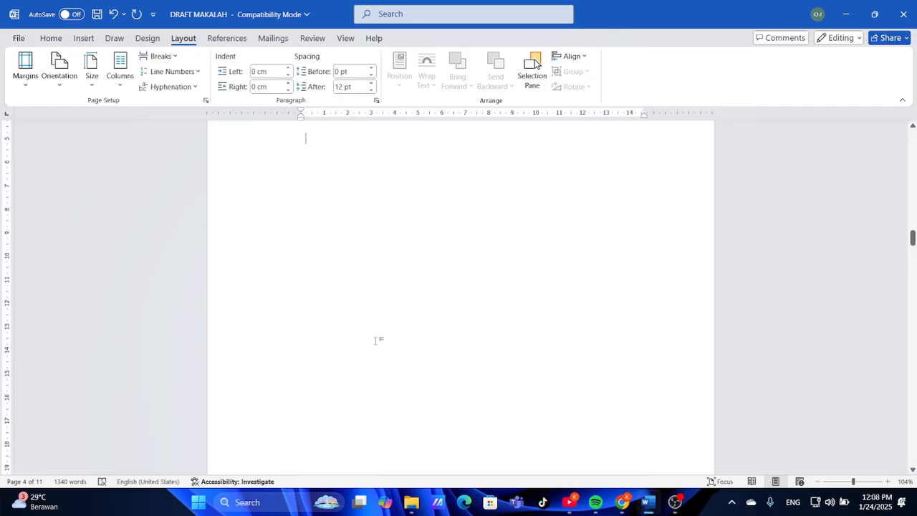
Delete an empty line from the blank page in front of BAB I PENDAHULUAN
scroll(460, 296, "up", 5)
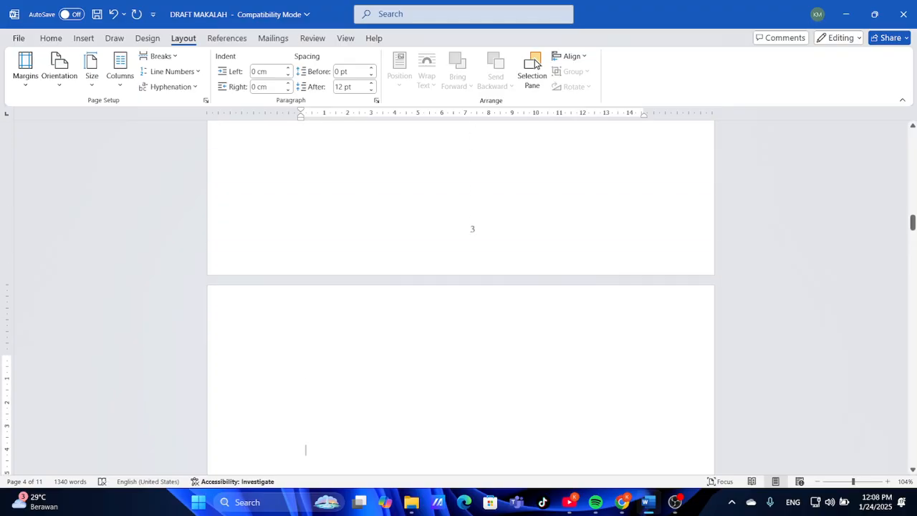
scroll(459, 297, "down", 7)
scroll(472, 301, "down", 15)
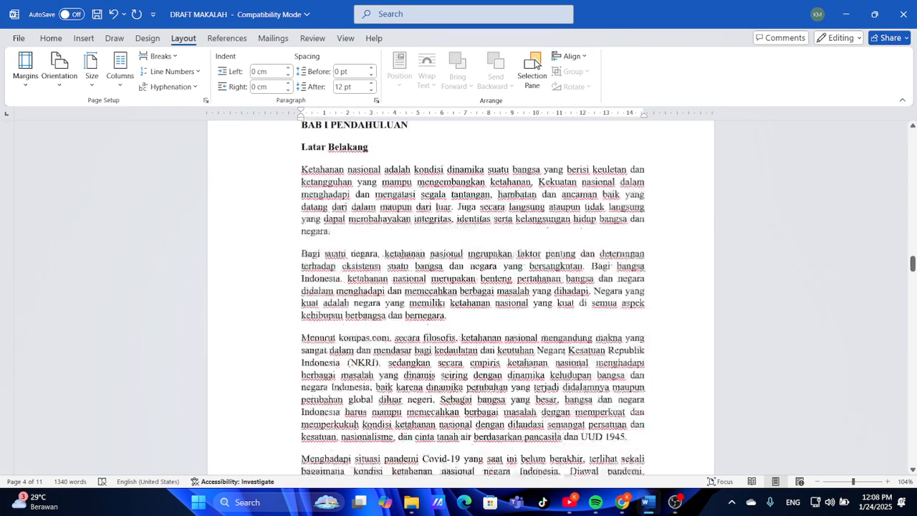
scroll(472, 302, "up", 8)
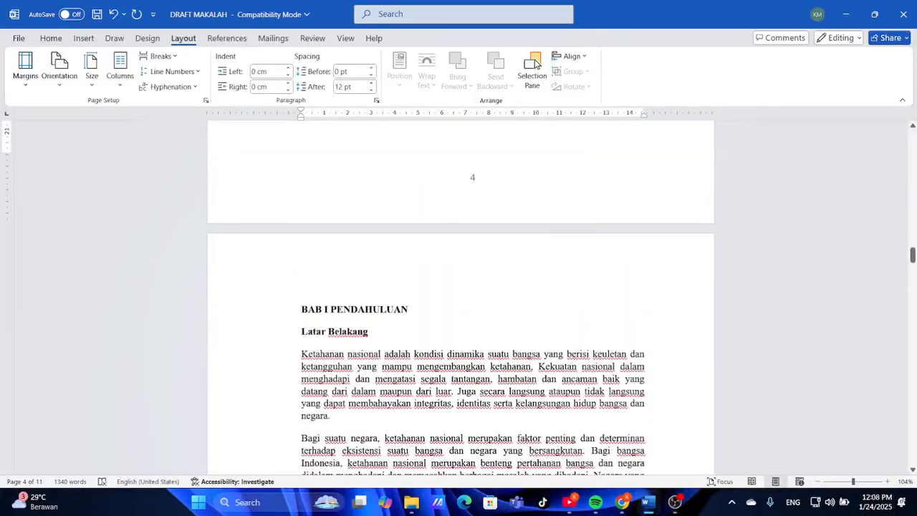
left_click(297, 308)
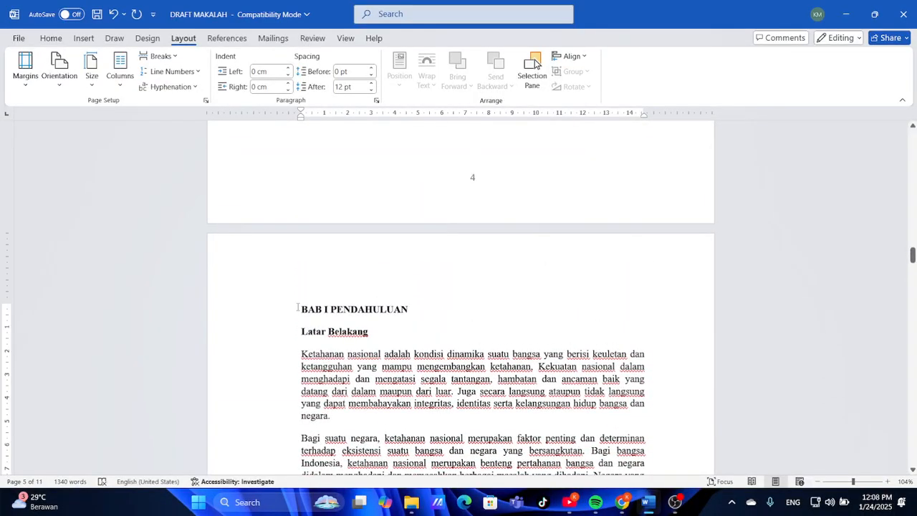
key("Left")
key("BackSpace")
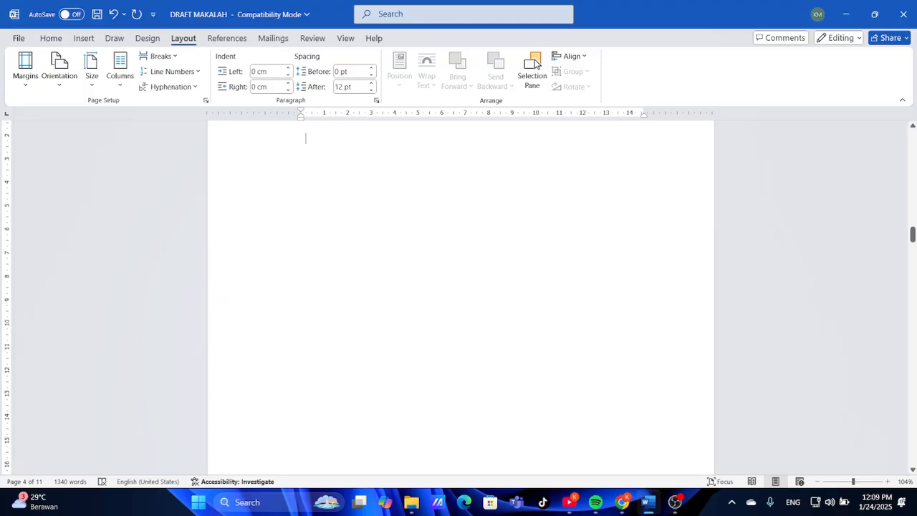
scroll(535, 63, "up", 6)
scroll(535, 63, "down", 4)
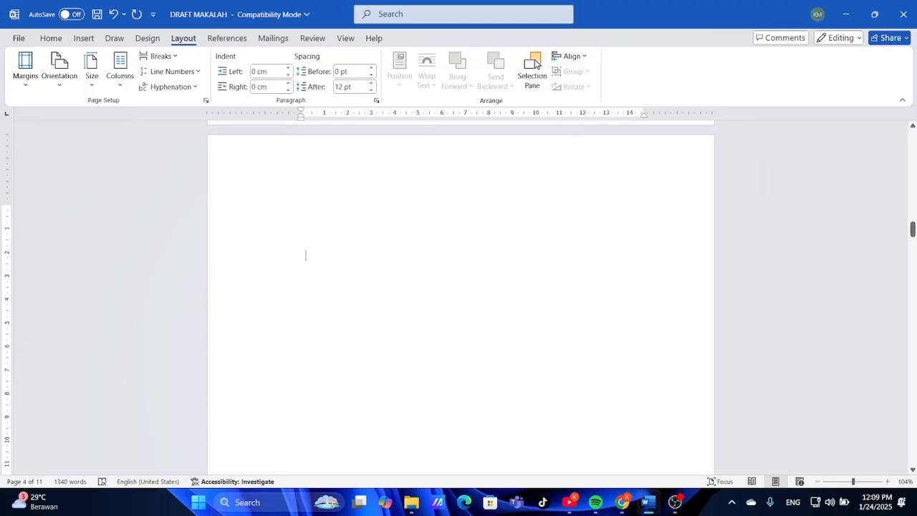
scroll(535, 63, "up", 2)
scroll(535, 63, "down", 3)
scroll(536, 63, "up", 5)
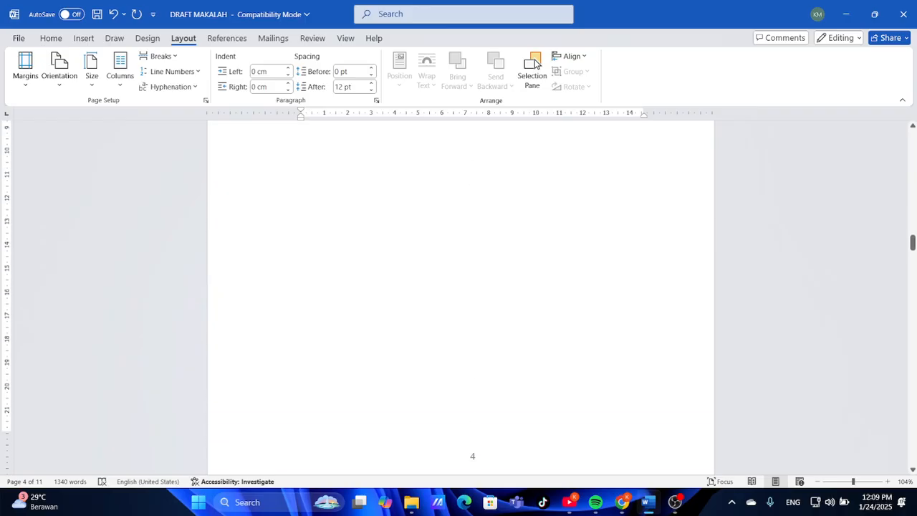
scroll(536, 63, "down", 7)
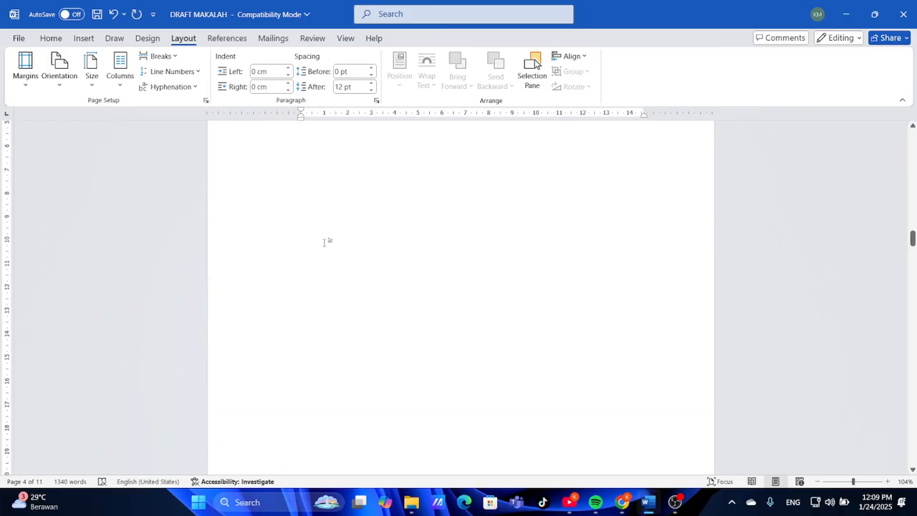
Locate blank page 4 in the Navigation pane's page thumbnails, then close the pane
key("ctrl+f")
left_click(63, 168)
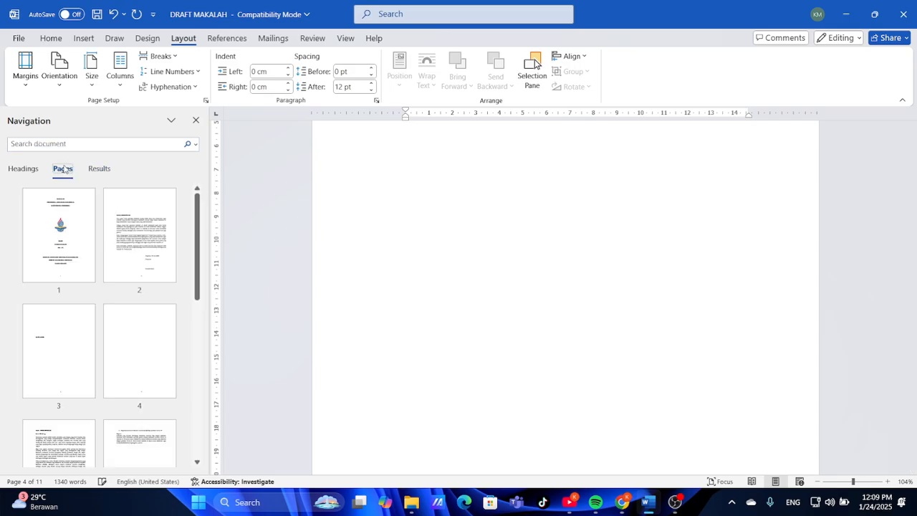
left_click(131, 348)
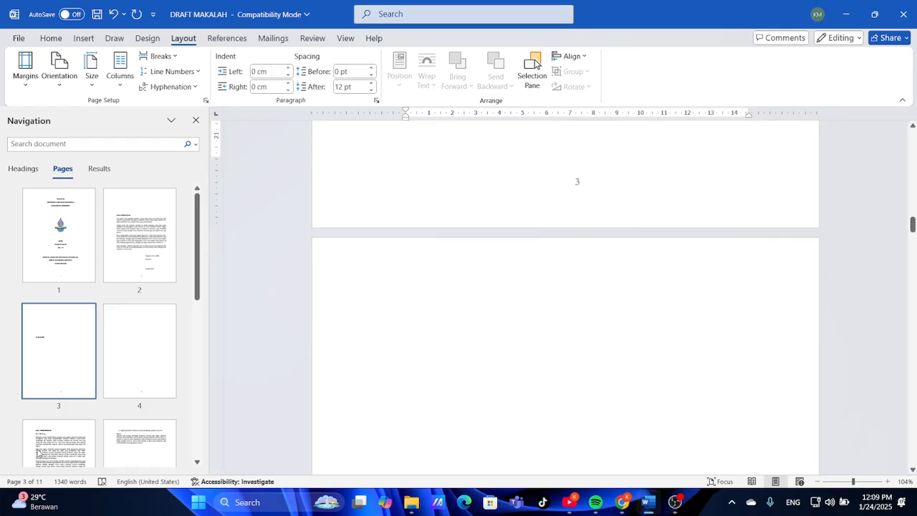
left_click(144, 360)
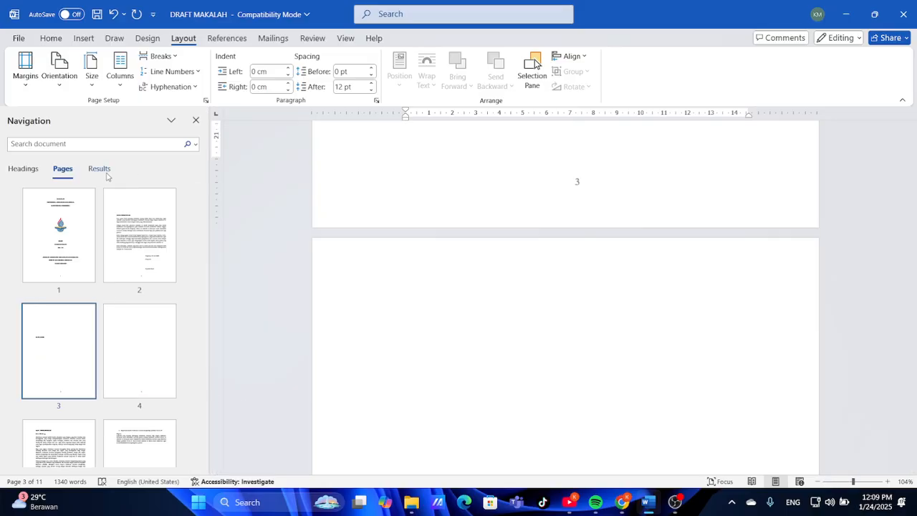
left_click(195, 120)
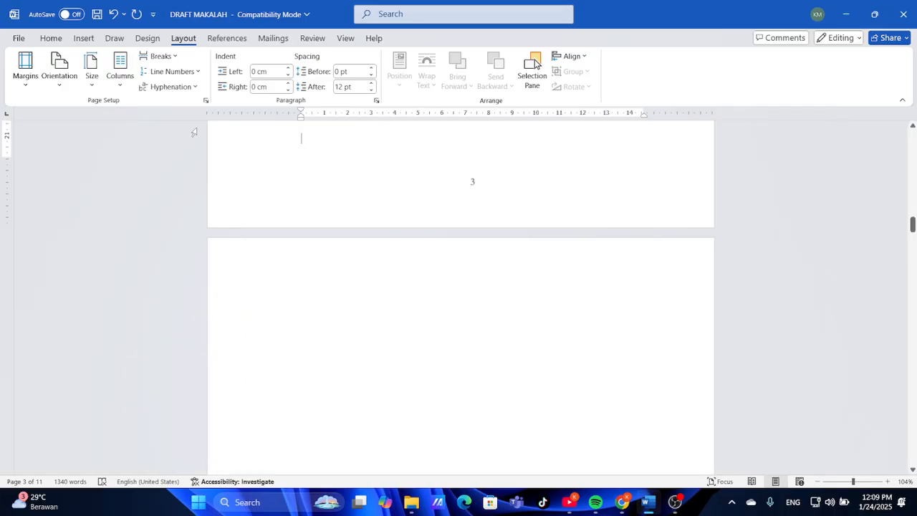
scroll(482, 313, "down", 2)
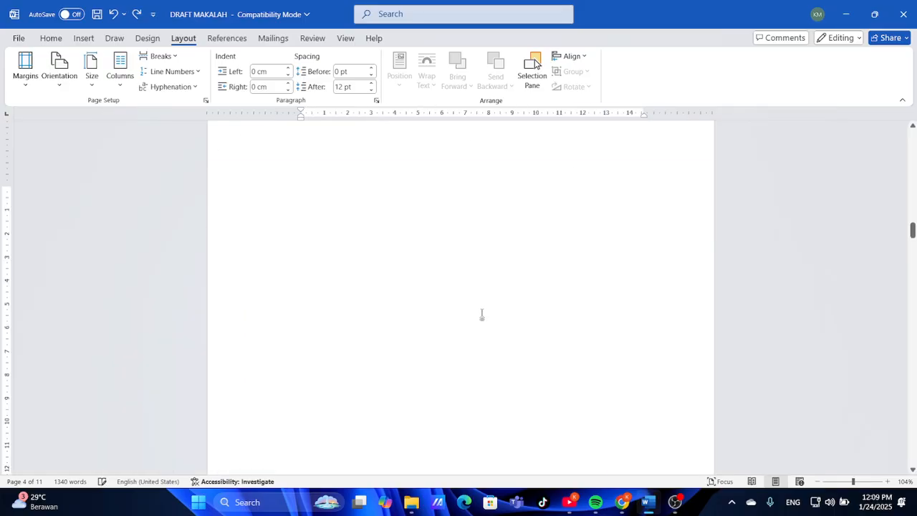
scroll(481, 313, "down", 3)
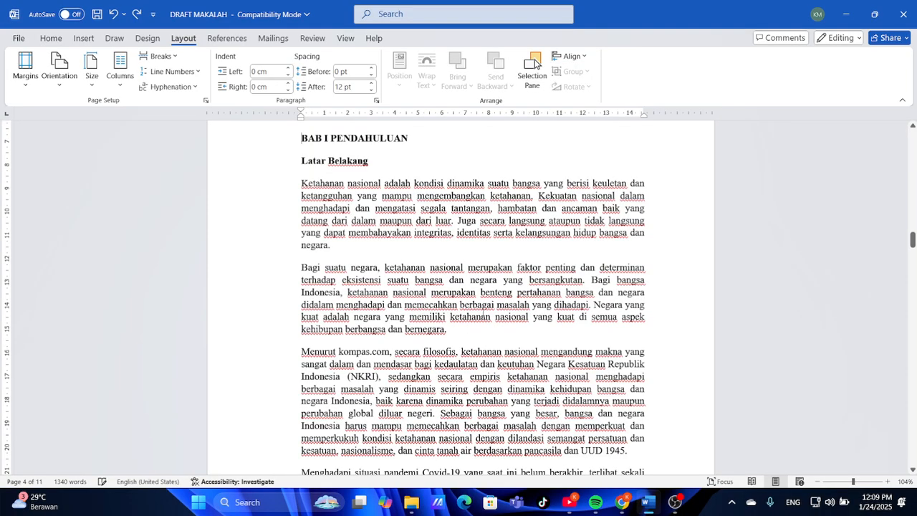
scroll(575, 195, "up", 10)
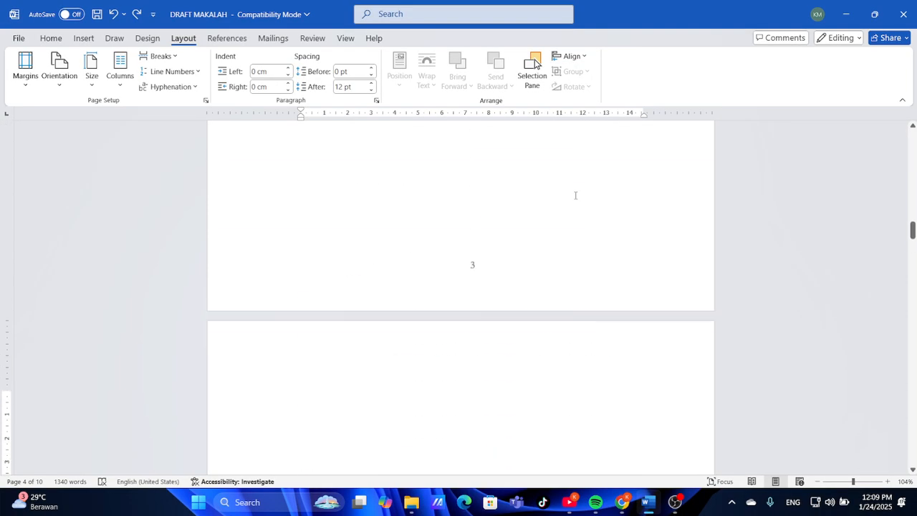
scroll(575, 195, "up", 4)
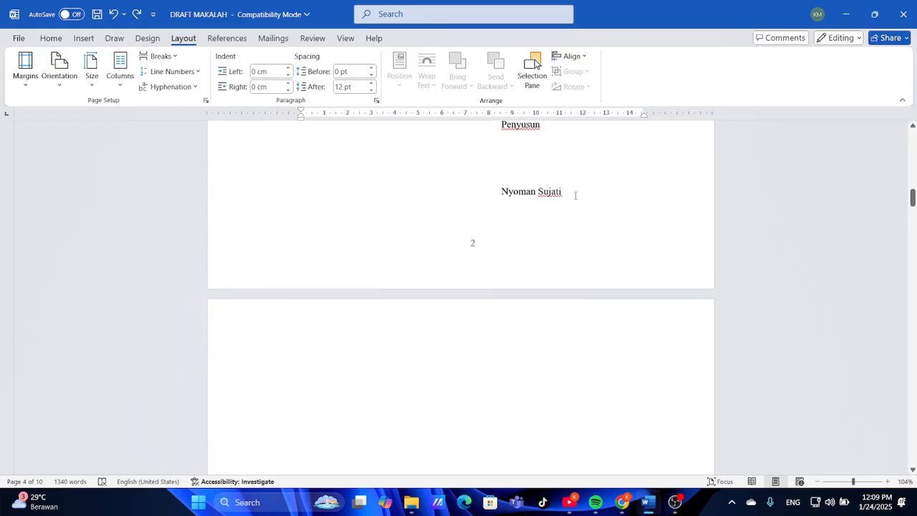
scroll(574, 194, "down", 10)
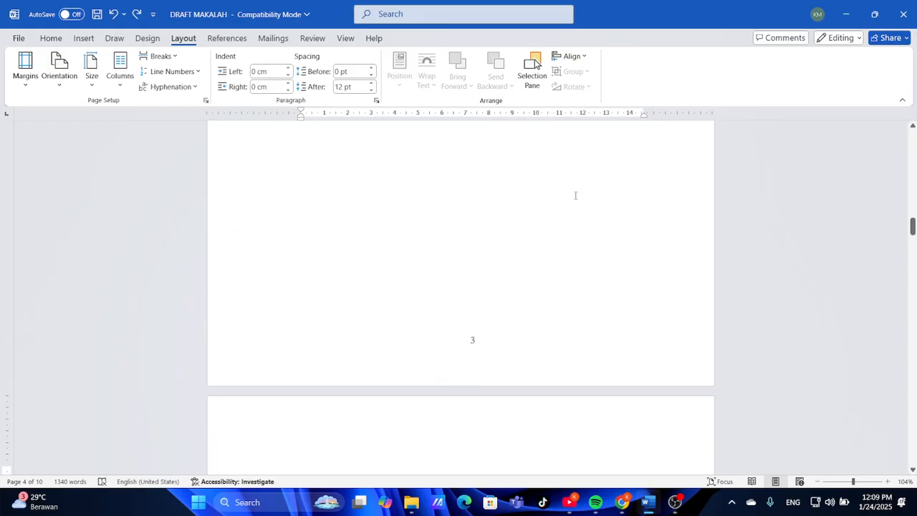
scroll(575, 195, "down", 2)
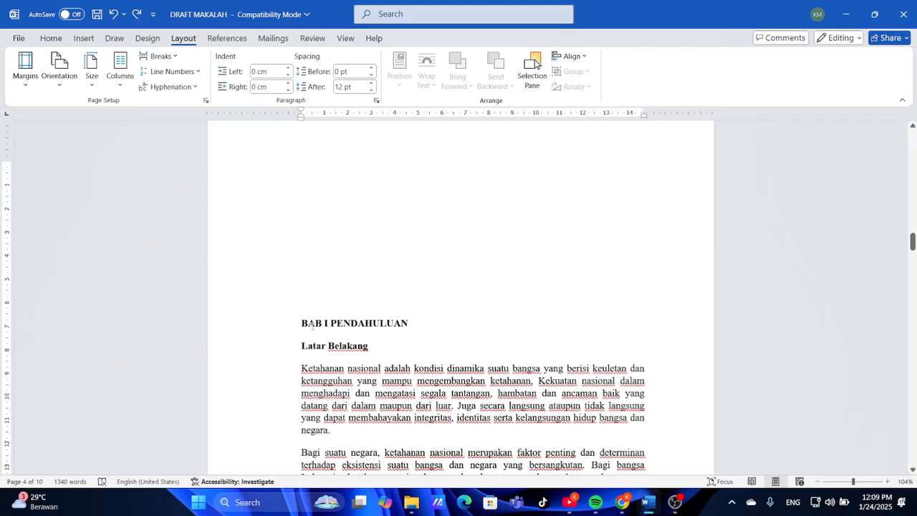
Insert a Next Page break so BAB I PENDAHULUAN starts on a new page
left_click(159, 55)
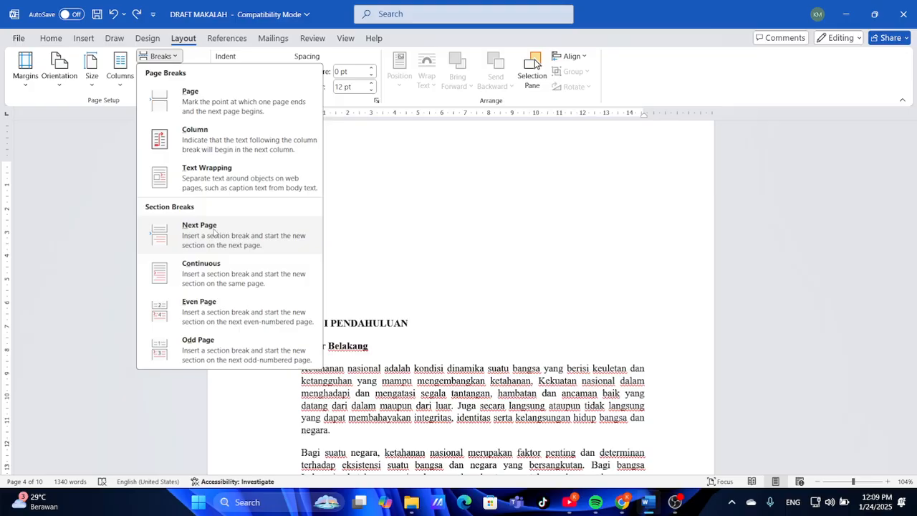
left_click(190, 99)
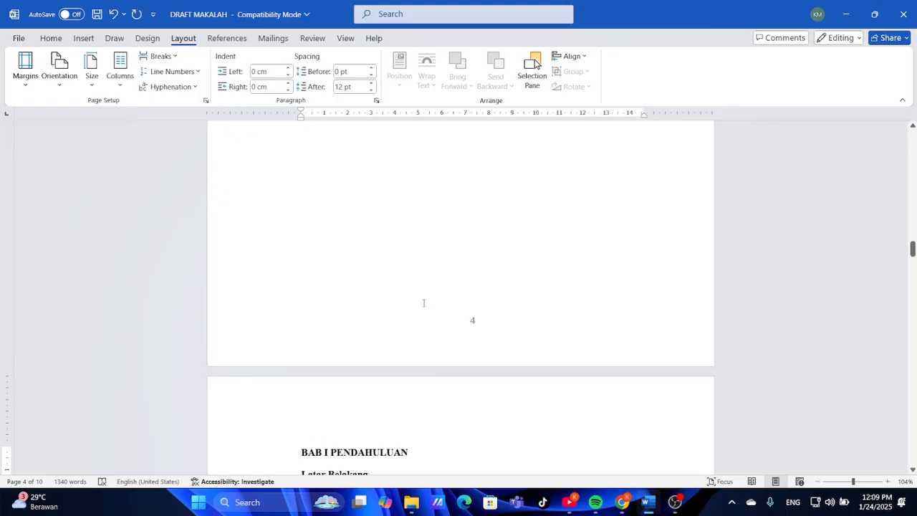
scroll(423, 303, "up", 13)
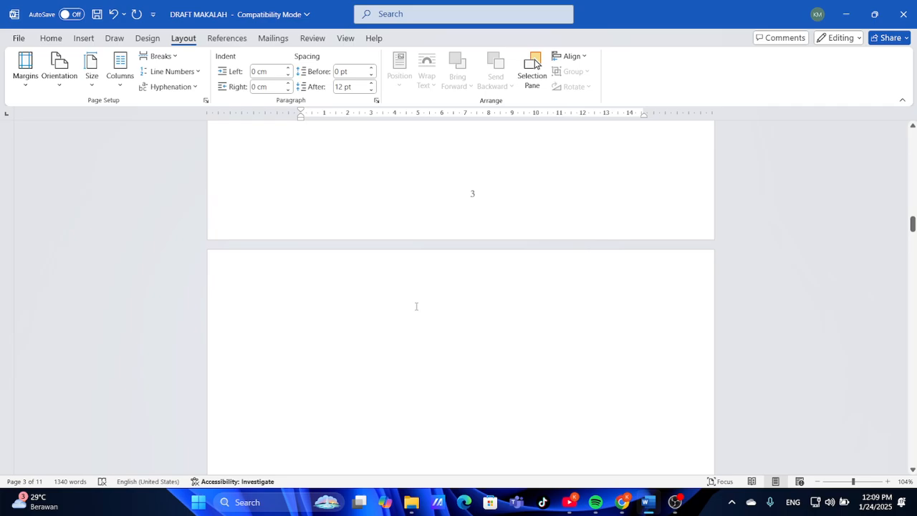
left_click(416, 306)
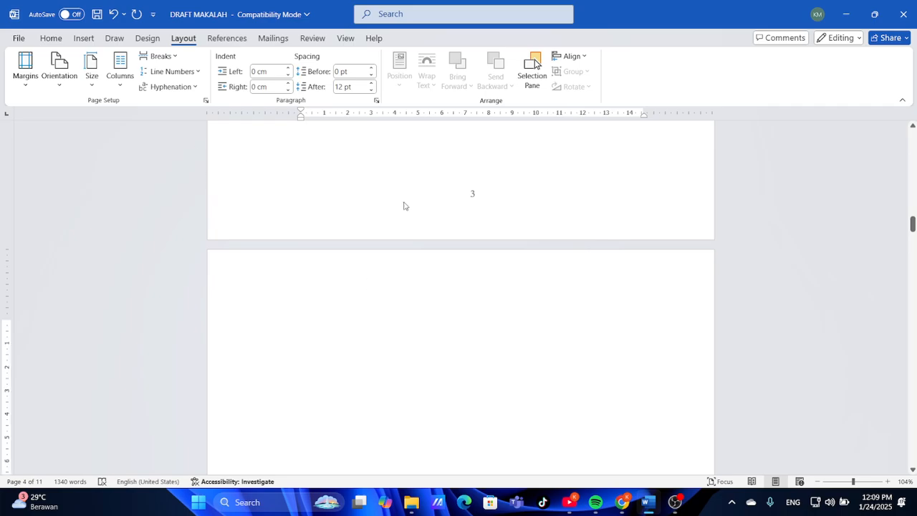
Check the boundary between pages 3 and 4 in the Navigation pane thumbnails
key("ctrl+f")
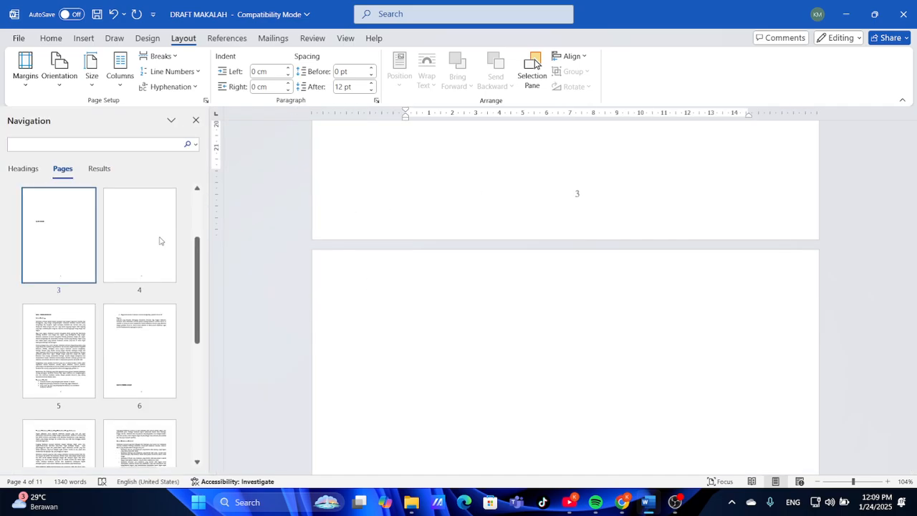
left_click(160, 241)
key("Up")
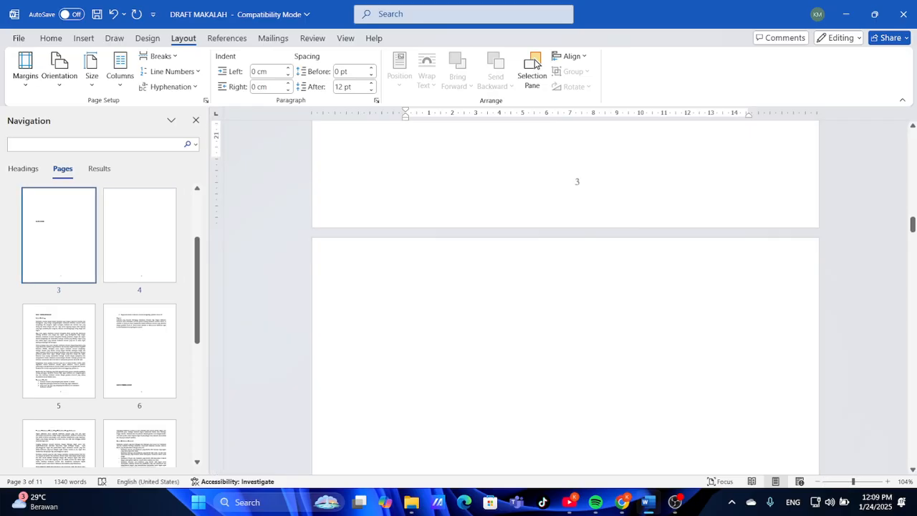
left_click(176, 250)
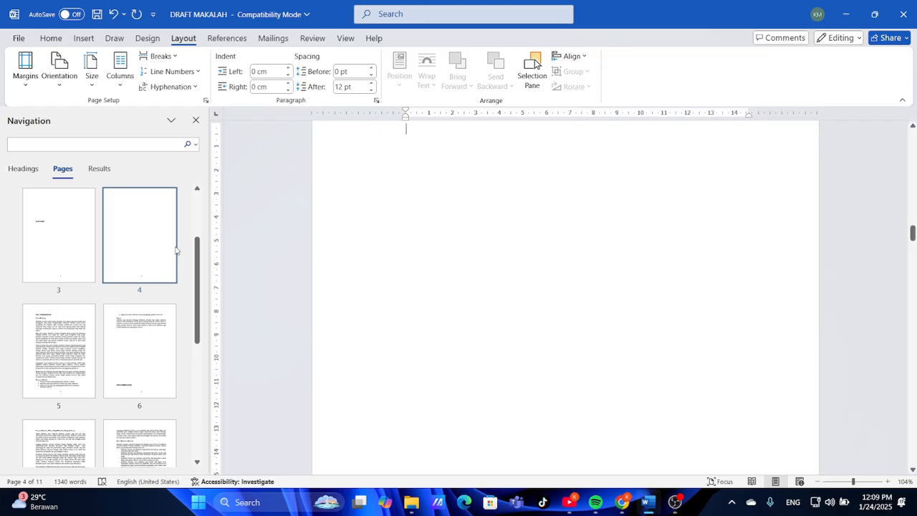
key("Up")
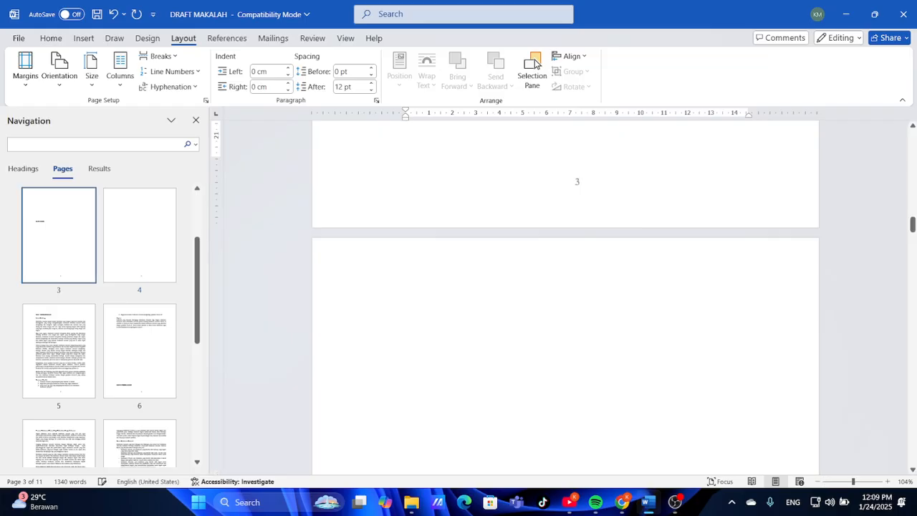
left_click(196, 119)
Scroll through the front matter from the start of the document
scroll(410, 294, "down", 3)
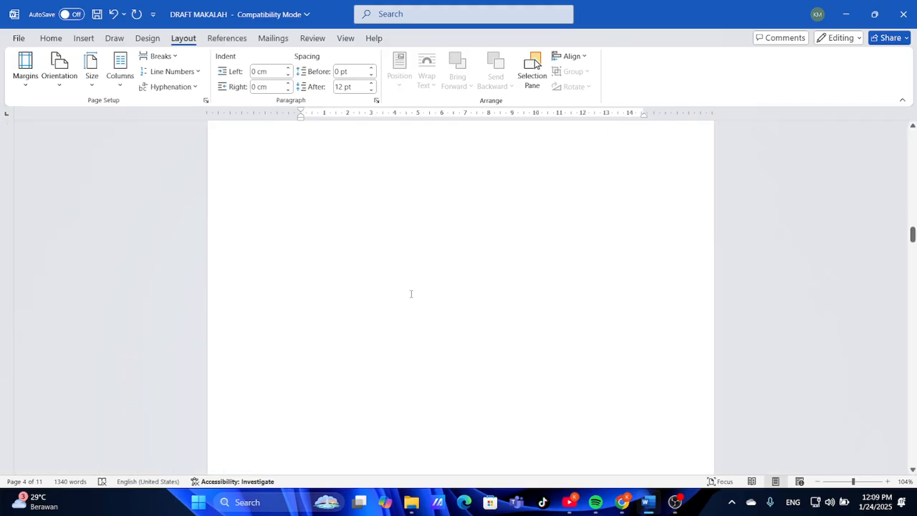
key("ctrl+Home")
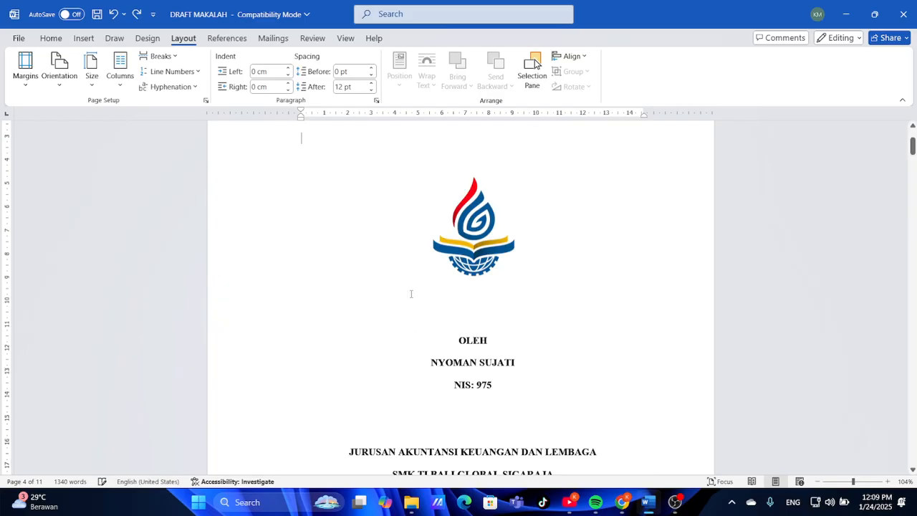
scroll(410, 294, "down", 10)
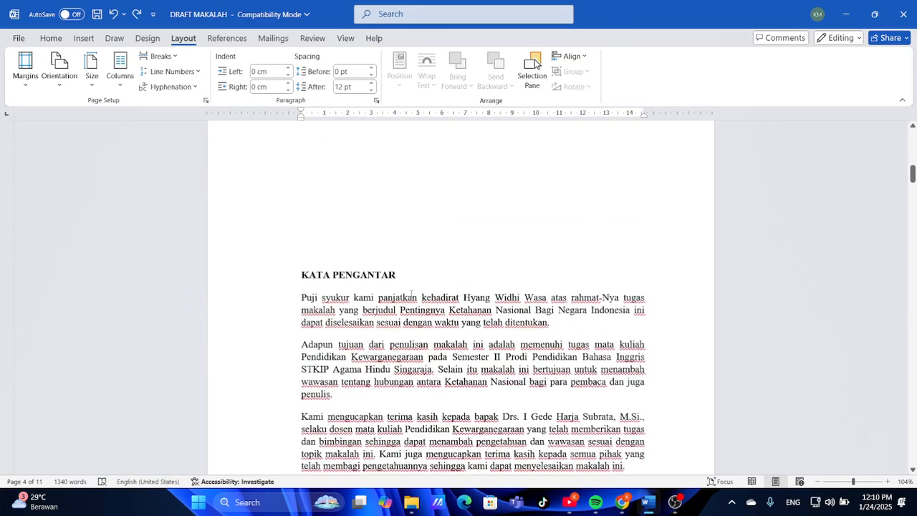
scroll(410, 293, "down", 5)
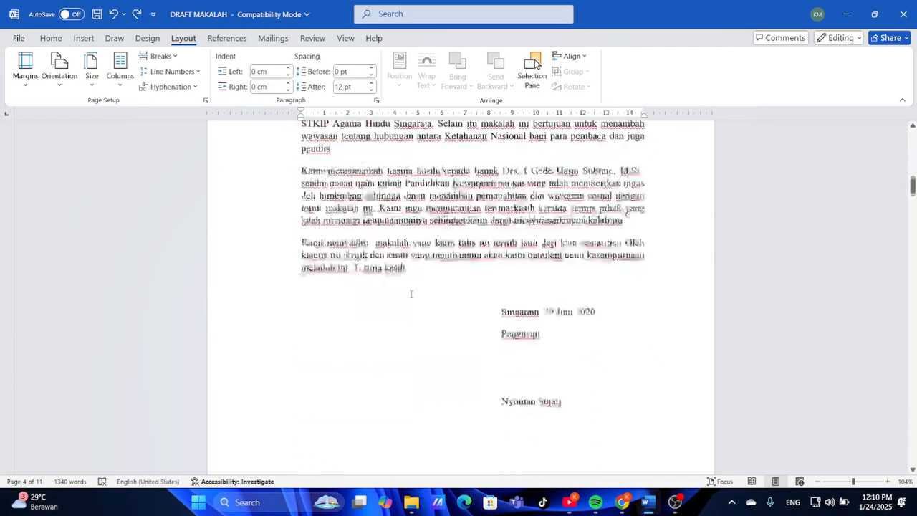
scroll(410, 294, "down", 15)
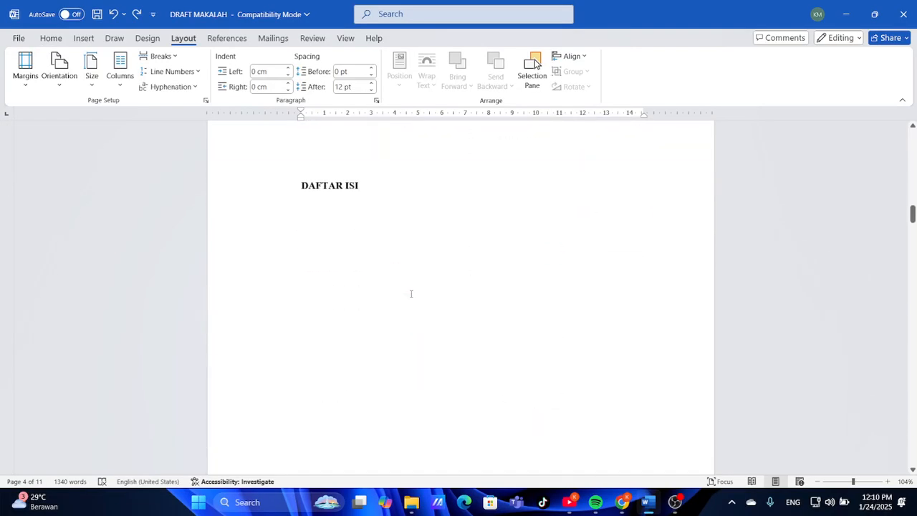
scroll(411, 294, "down", 10)
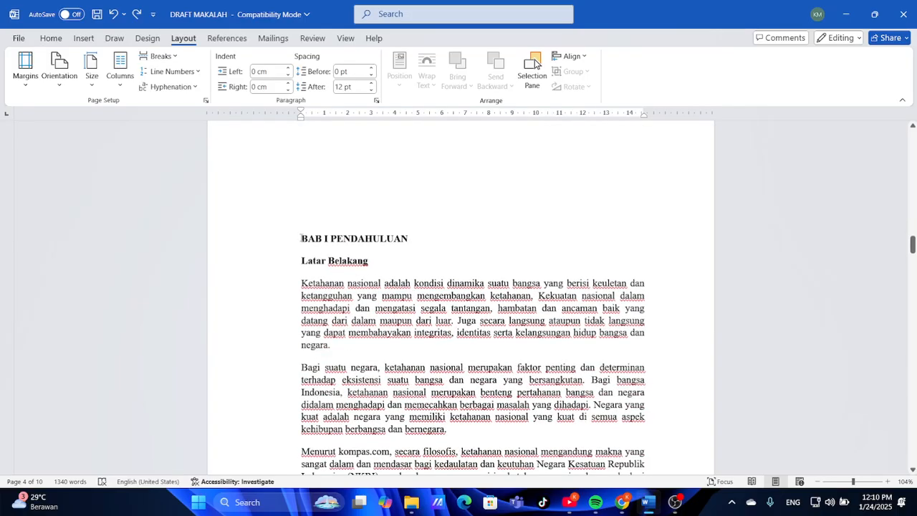
left_click(160, 56)
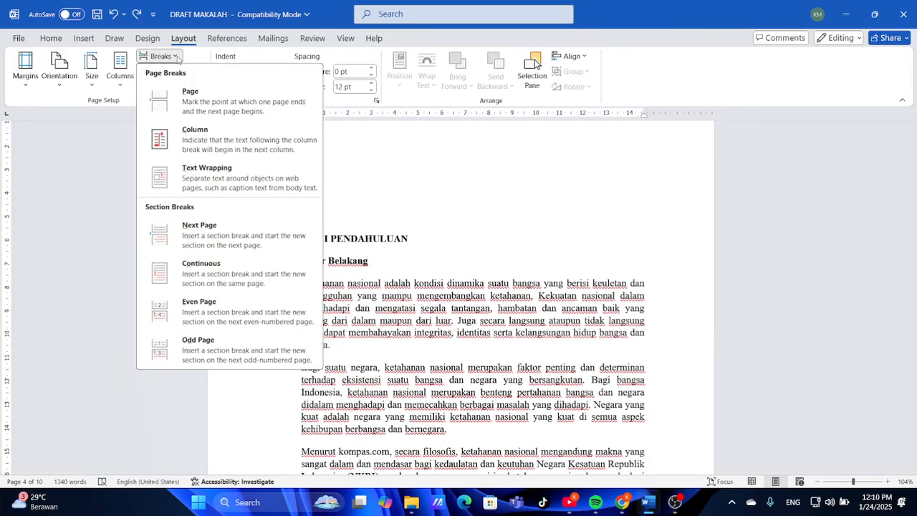
left_click(224, 229)
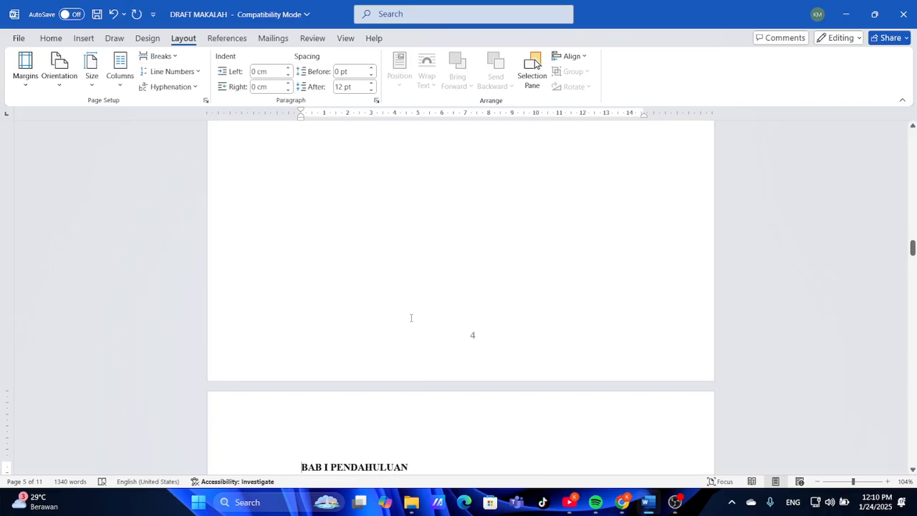
scroll(410, 317, "down", 2)
scroll(411, 318, "down", 1)
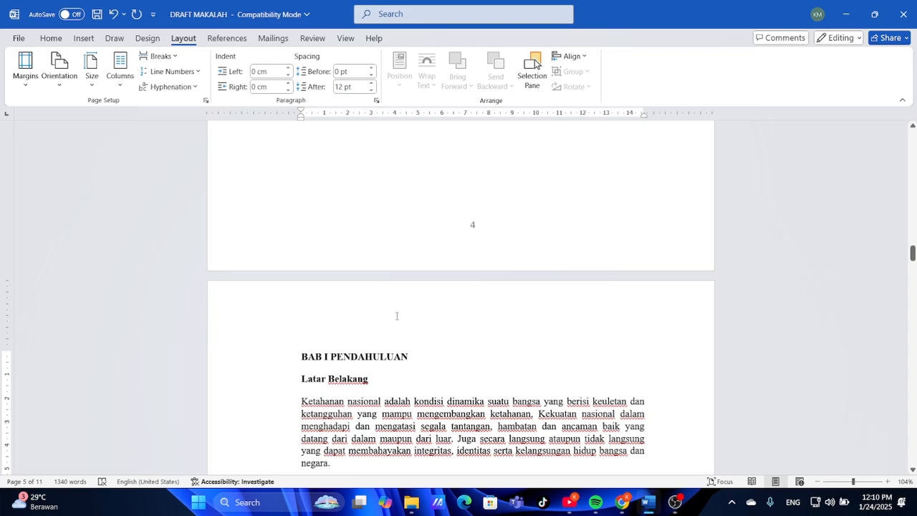
scroll(397, 316, "up", 7)
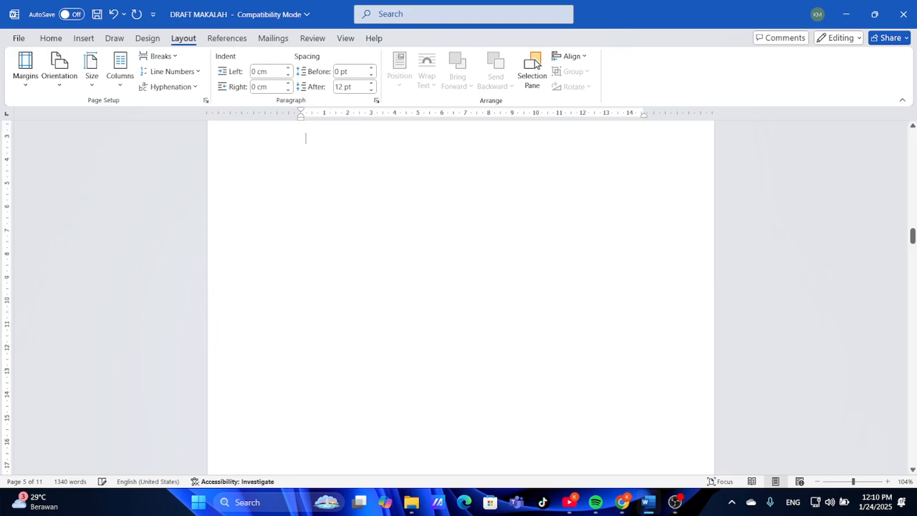
scroll(461, 297, "up", 3)
scroll(461, 298, "down", 4)
scroll(460, 298, "up", 8)
scroll(461, 297, "down", 1)
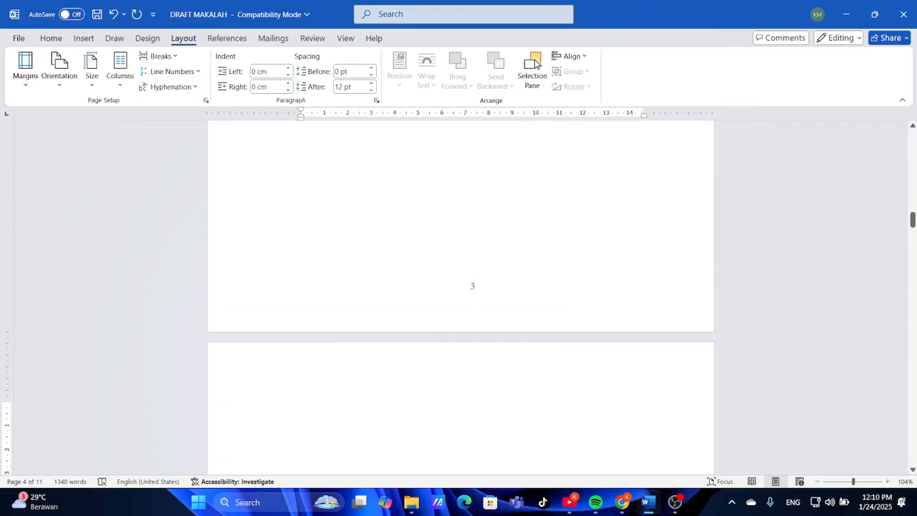
scroll(535, 63, "down", 15)
scroll(534, 63, "up", 1)
scroll(534, 63, "down", 1)
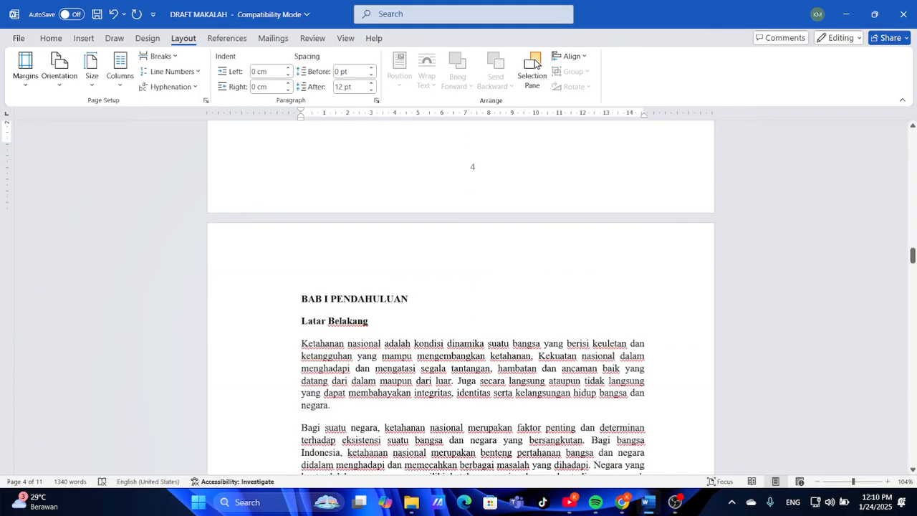
scroll(534, 63, "down", 1)
left_click(299, 286)
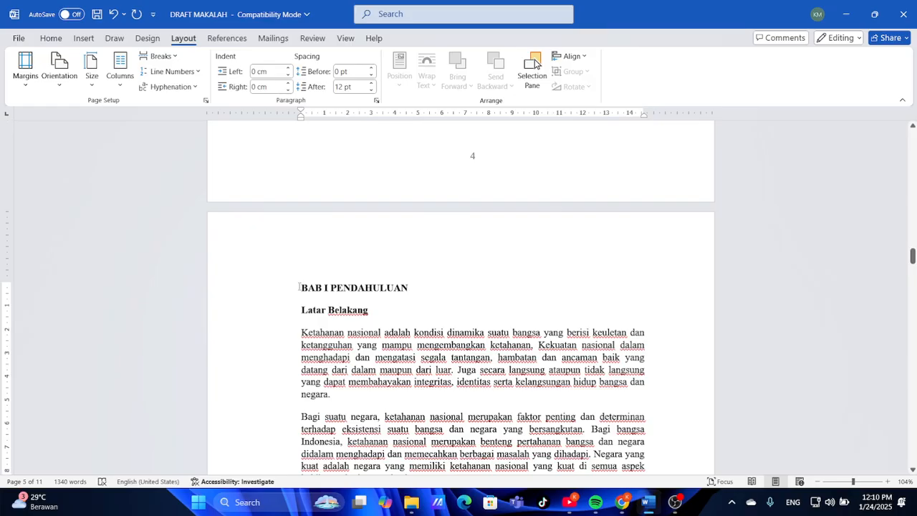
key("BackSpace")
key("ctrl+z")
key("ctrl+y")
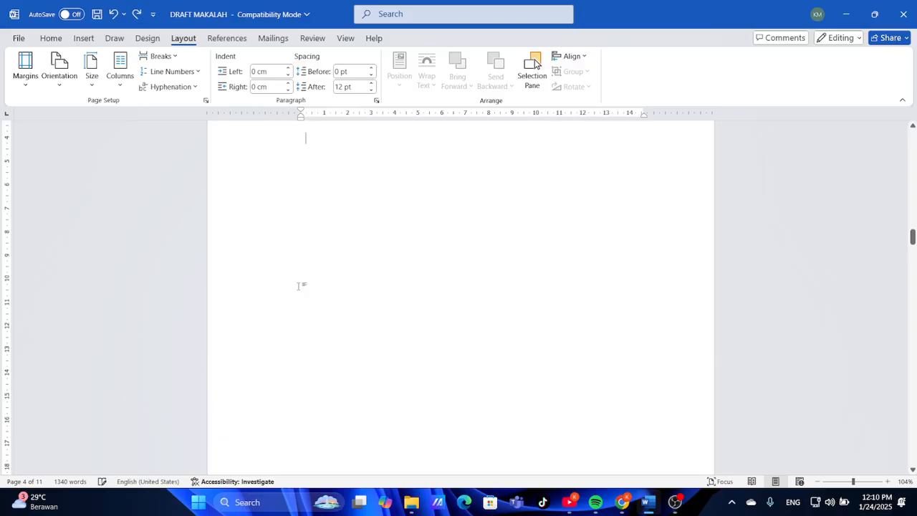
key("ctrl+z")
scroll(304, 251, "down", 4)
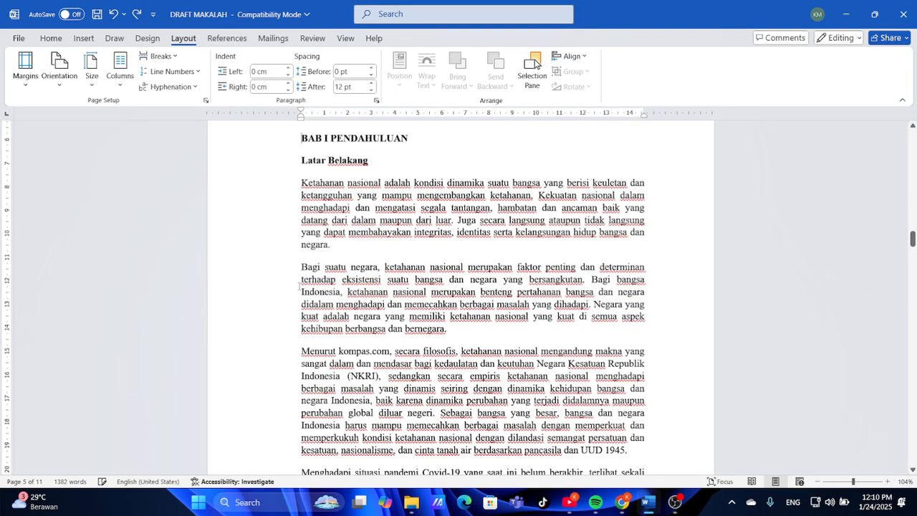
scroll(306, 229, "down", 2)
scroll(306, 229, "up", 3)
scroll(306, 229, "up", 6)
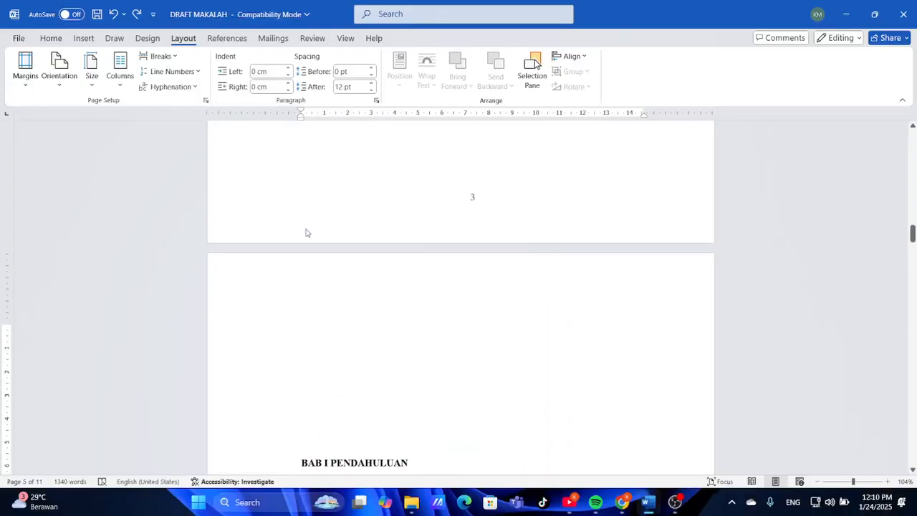
scroll(306, 230, "down", 1)
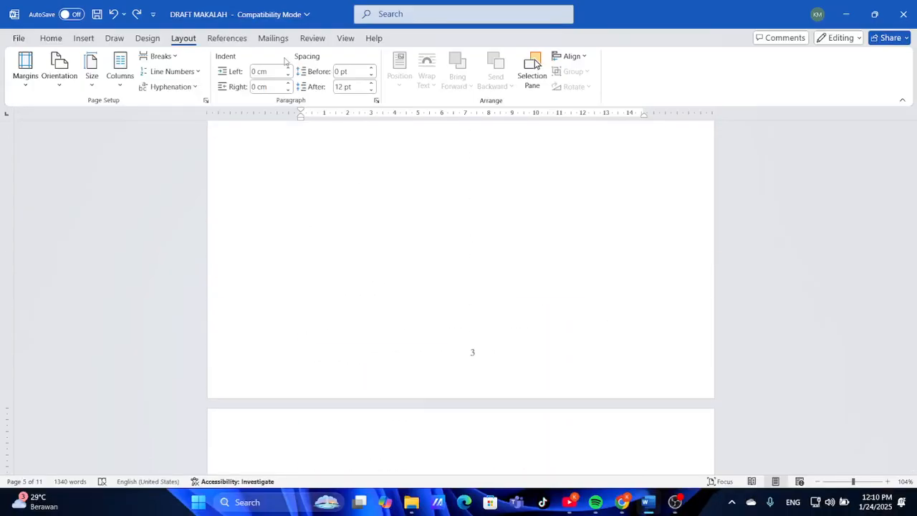
left_click(316, 39)
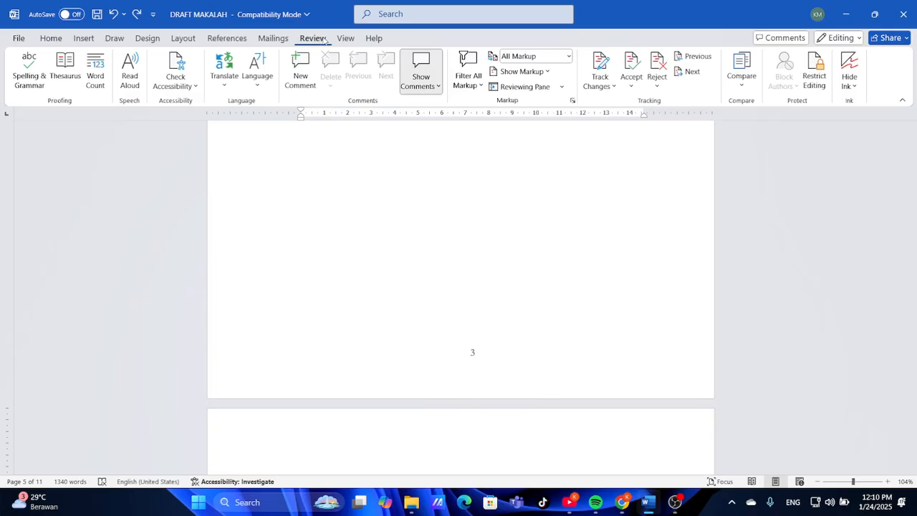
left_click(345, 38)
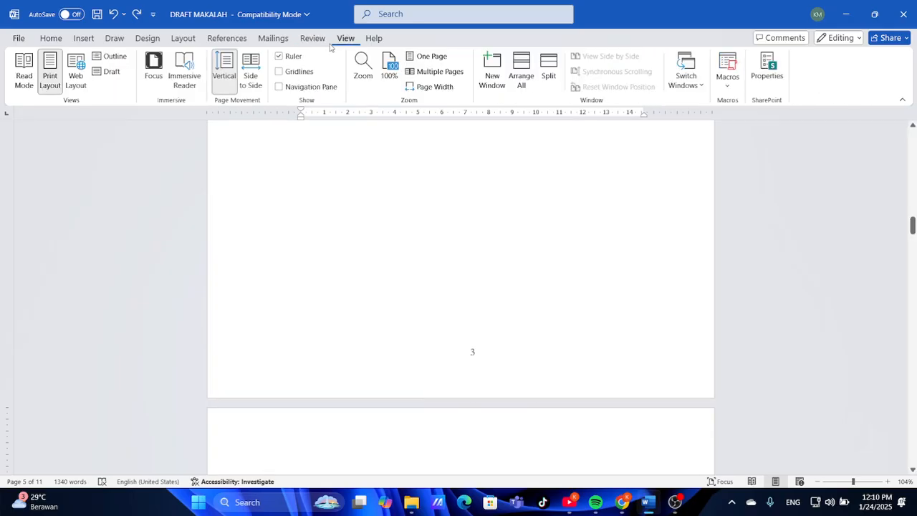
left_click(377, 41)
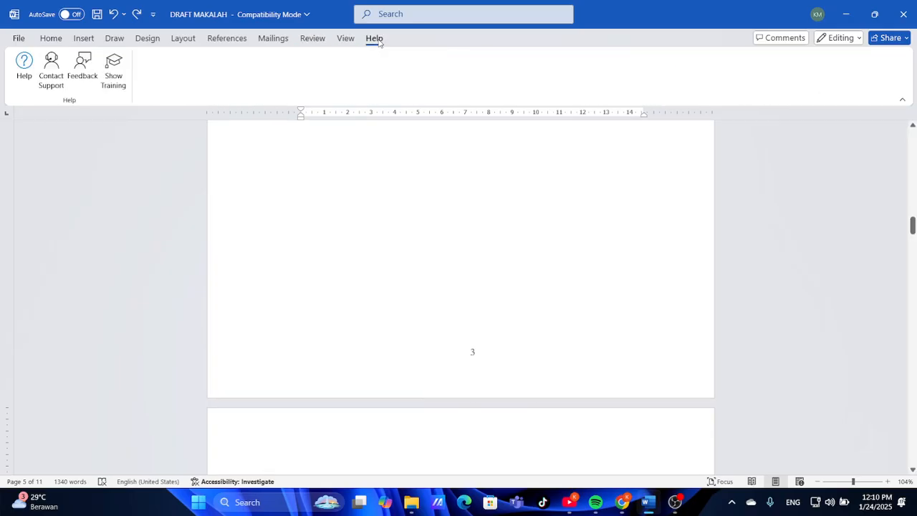
left_click(97, 38)
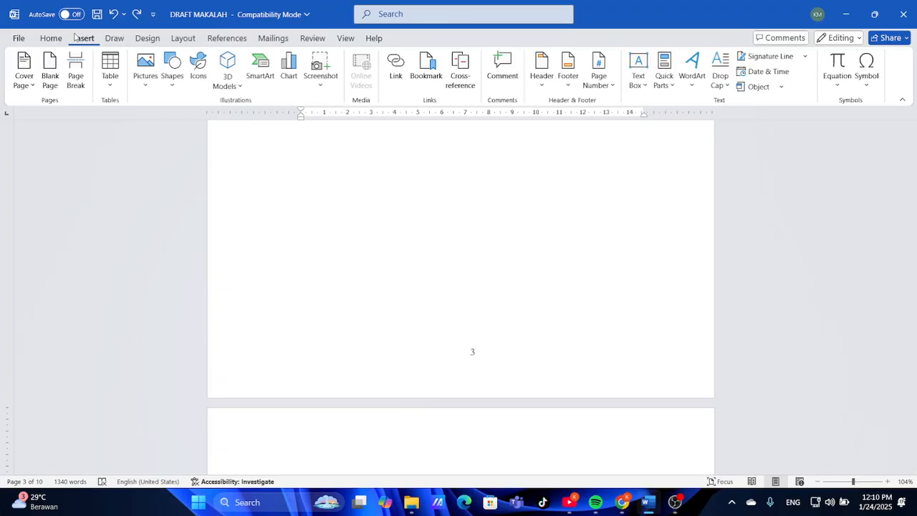
left_click(63, 37)
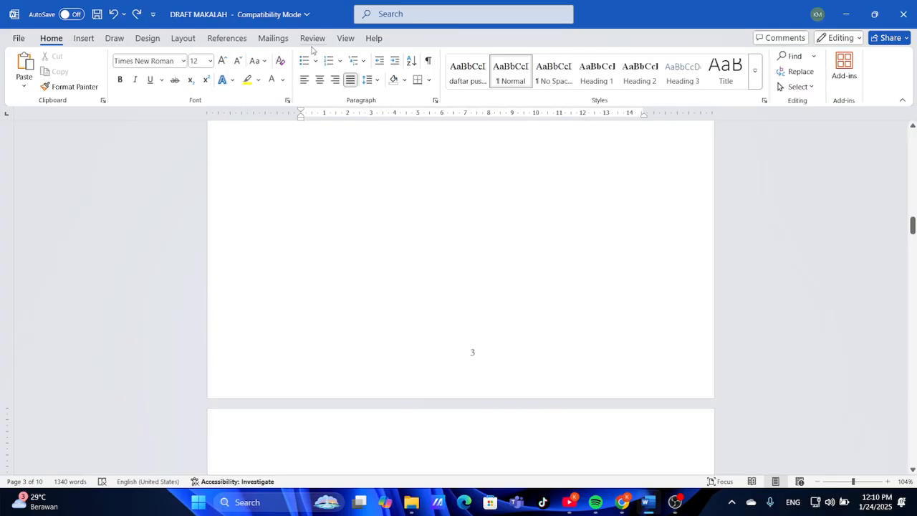
left_click(183, 40)
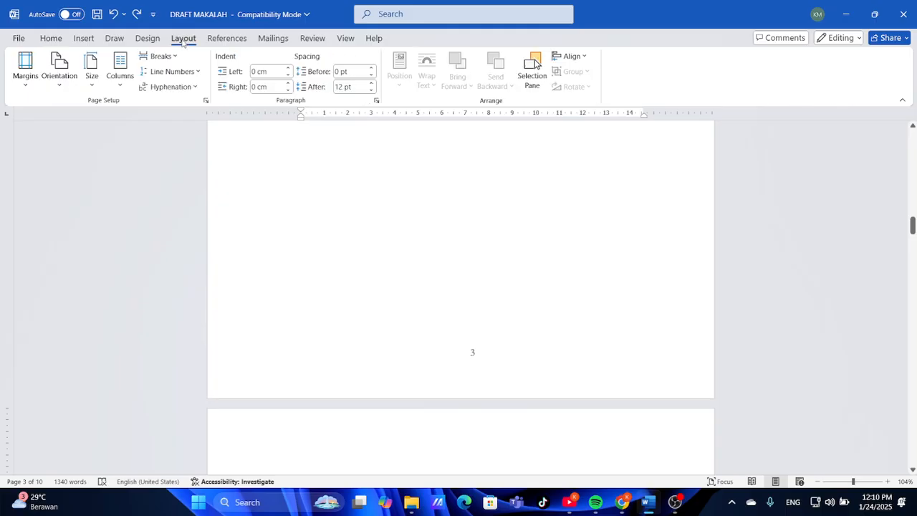
left_click(147, 39)
left_click(265, 38)
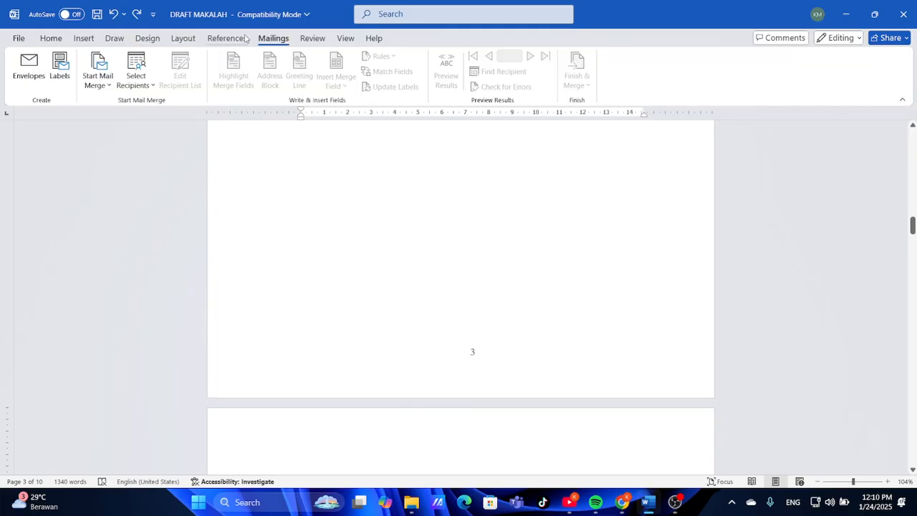
left_click(239, 38)
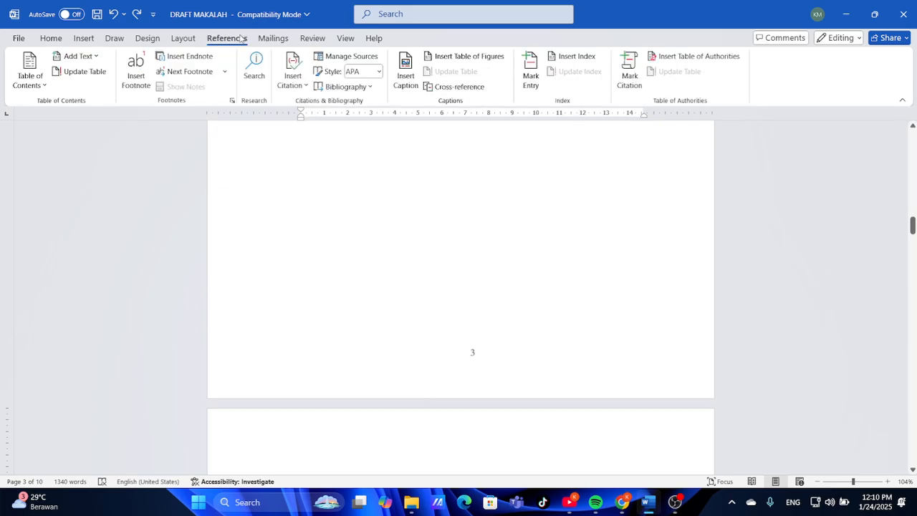
left_click(431, 57)
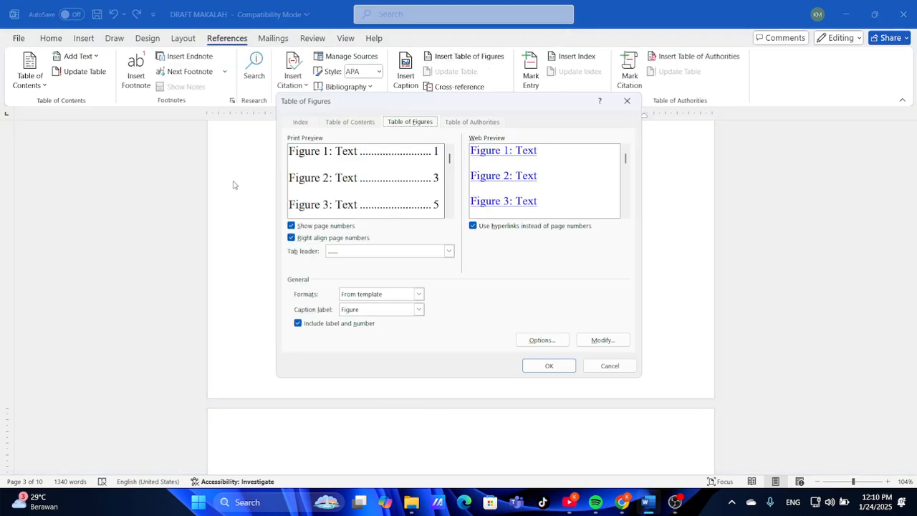
left_click(628, 102)
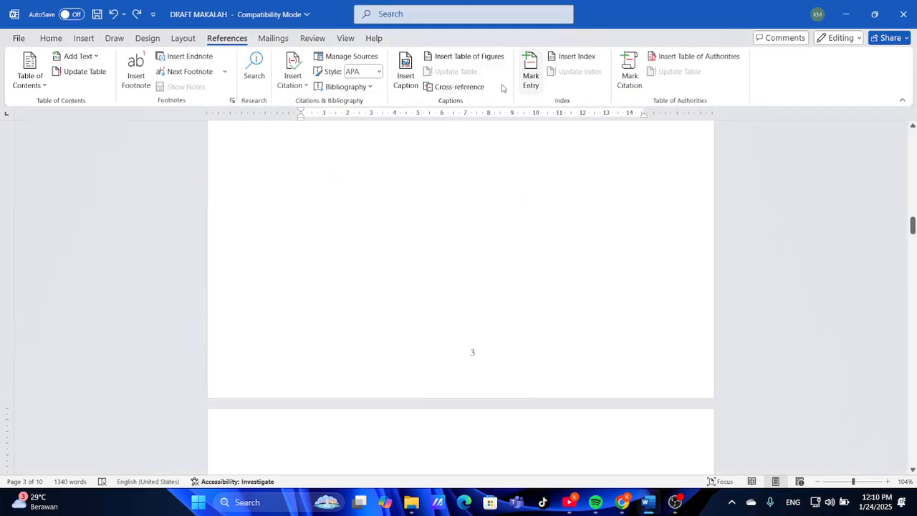
left_click(372, 44)
left_click(337, 43)
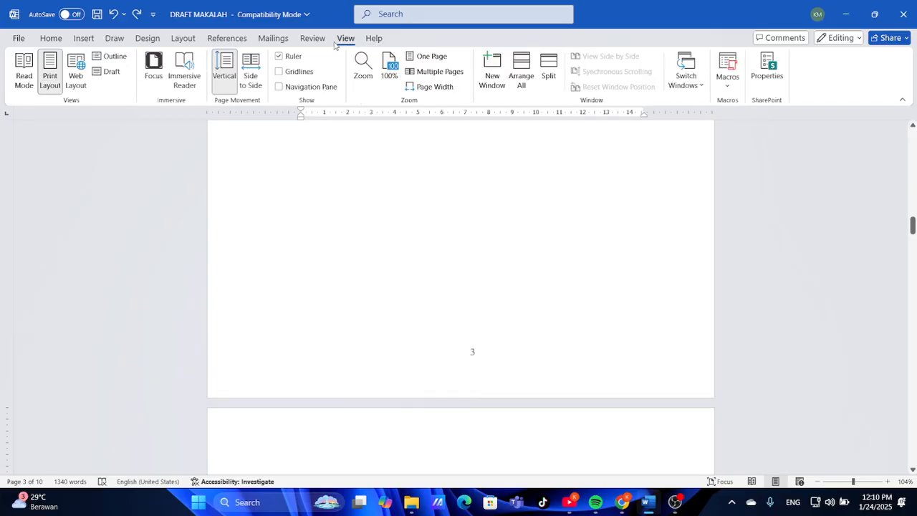
Show the draft in Multiple Pages view and place the cursor on the DAFTAR ISI heading
left_click(434, 71)
scroll(444, 238, "down", 1)
scroll(444, 238, "up", 3)
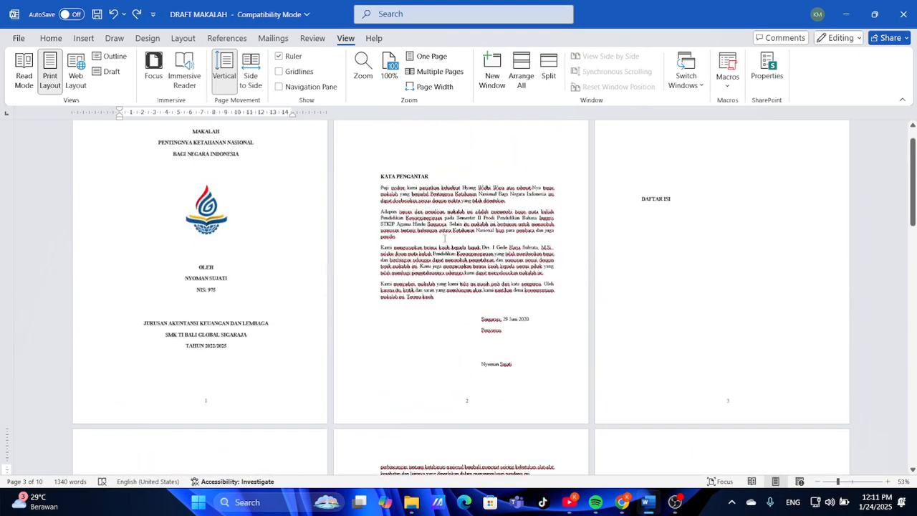
scroll(444, 239, "down", 3)
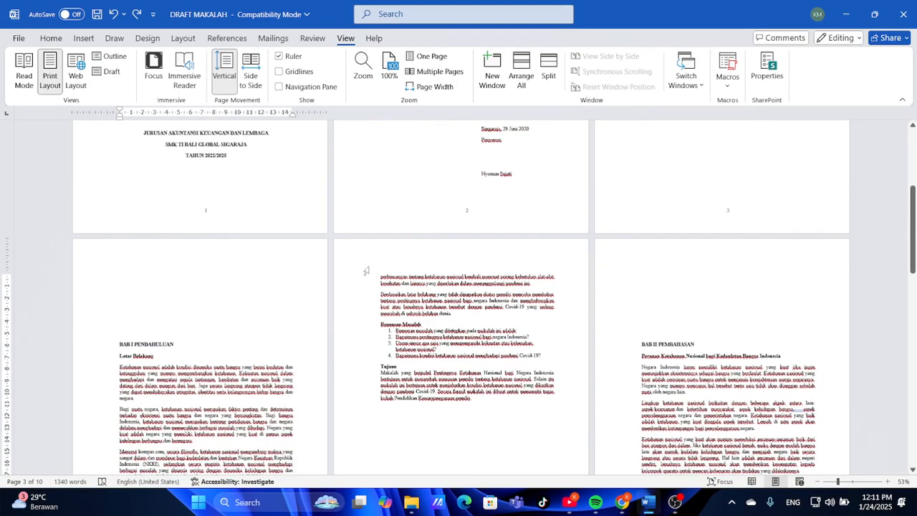
scroll(148, 312, "up", 5)
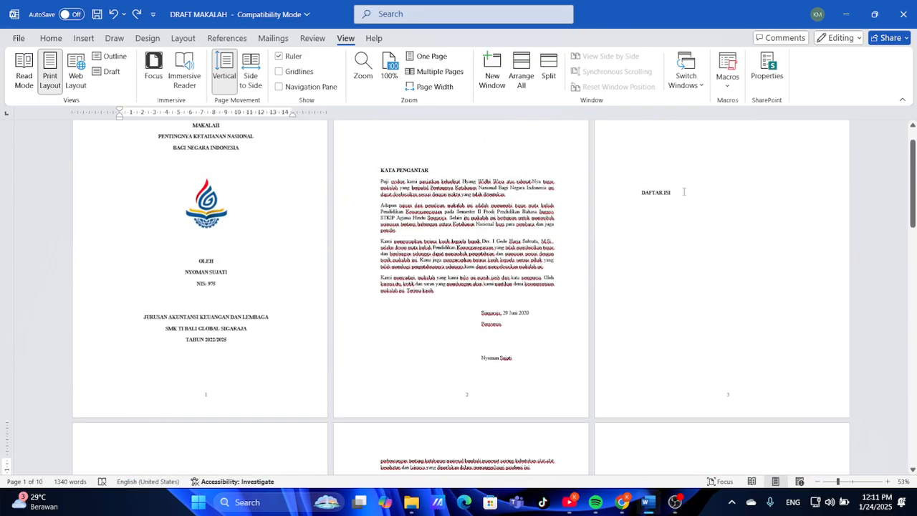
left_click(683, 191)
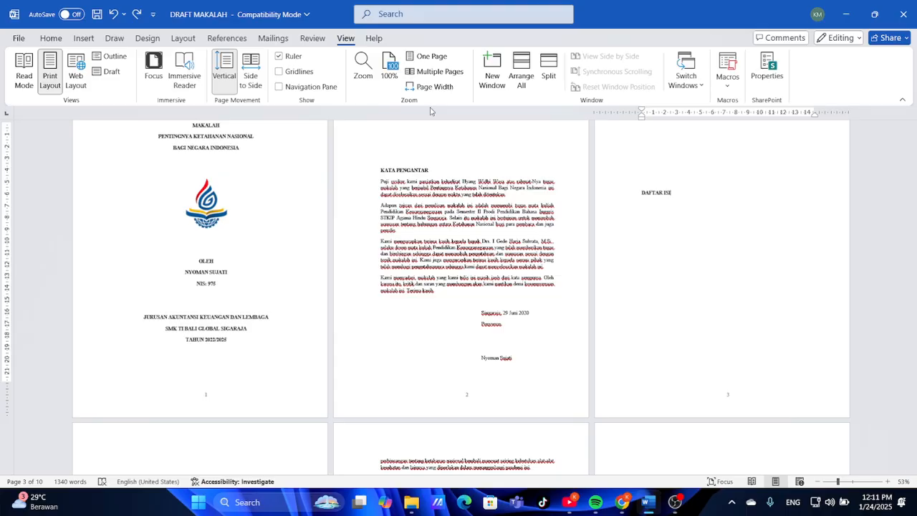
left_click(92, 40)
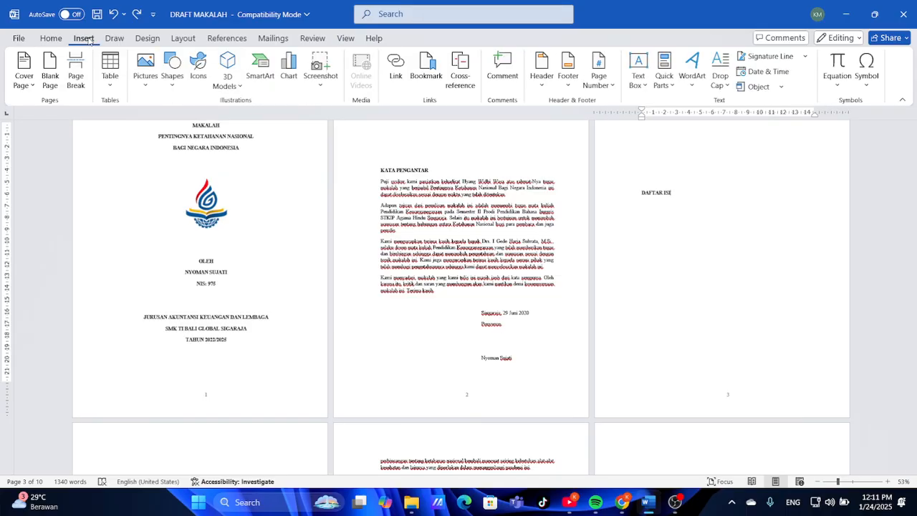
left_click(176, 37)
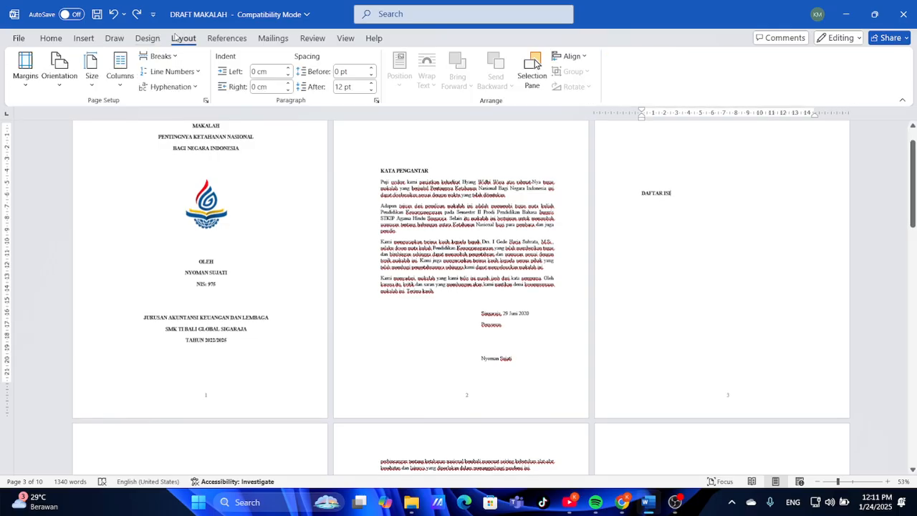
left_click(174, 56)
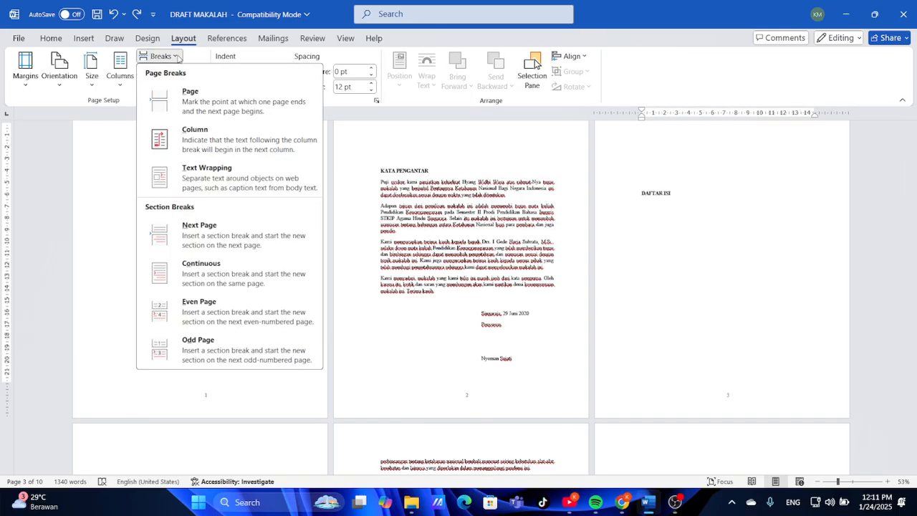
left_click(210, 225)
scroll(440, 346, "down", 5)
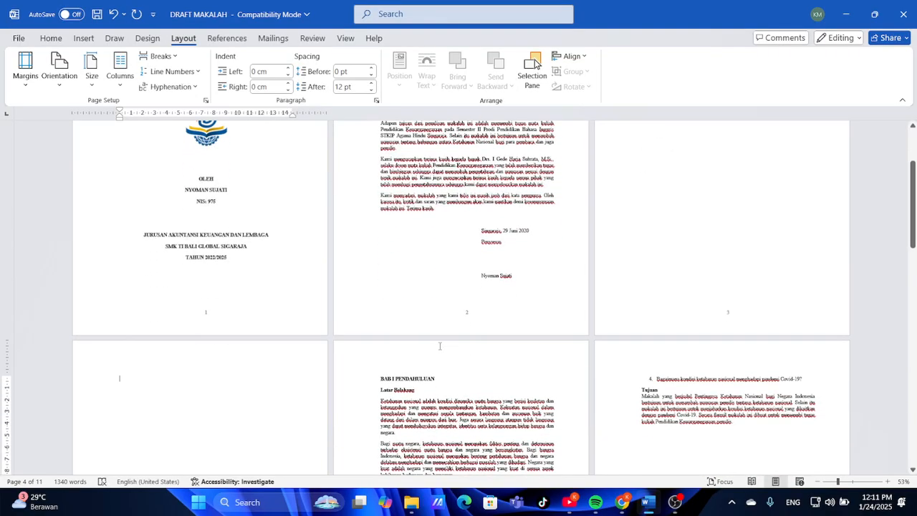
key("BackSpace")
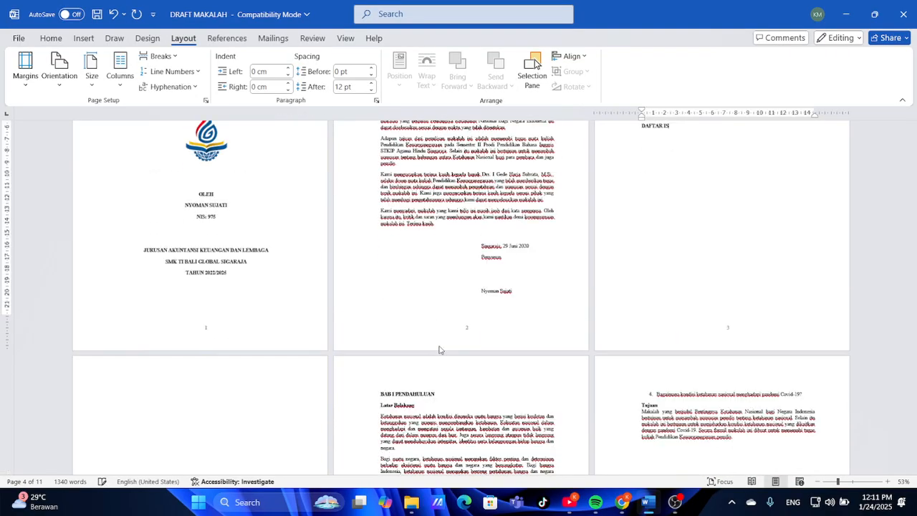
scroll(439, 346, "down", 3)
scroll(440, 346, "up", 2)
scroll(439, 346, "up", 1)
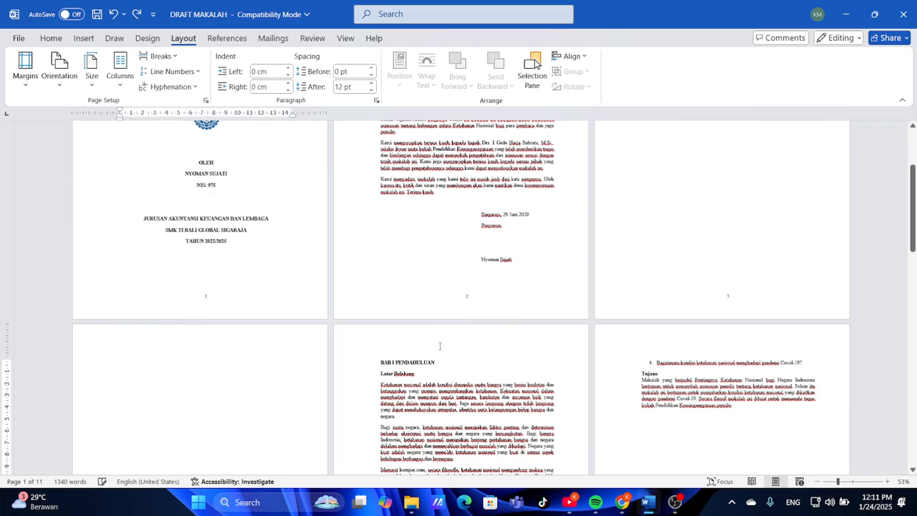
key("BackSpace")
scroll(440, 349, "down", 3)
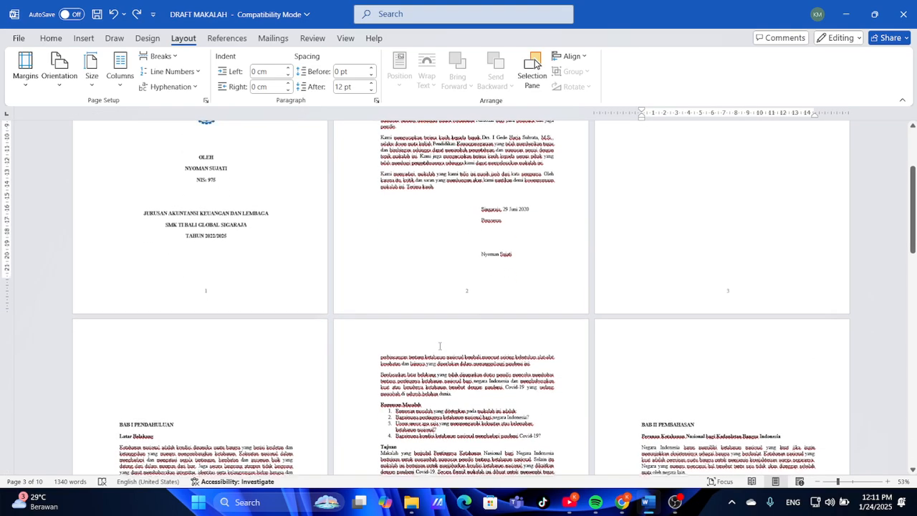
scroll(440, 348, "up", 6)
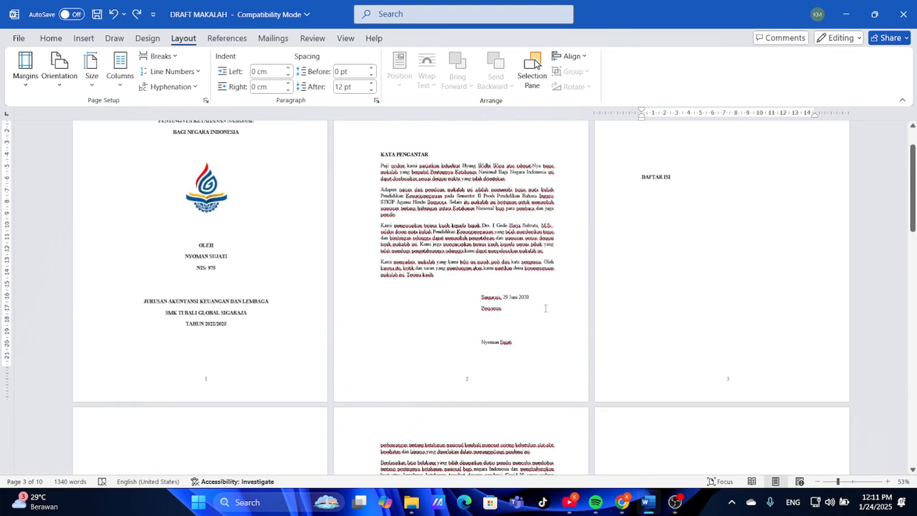
left_click(159, 56)
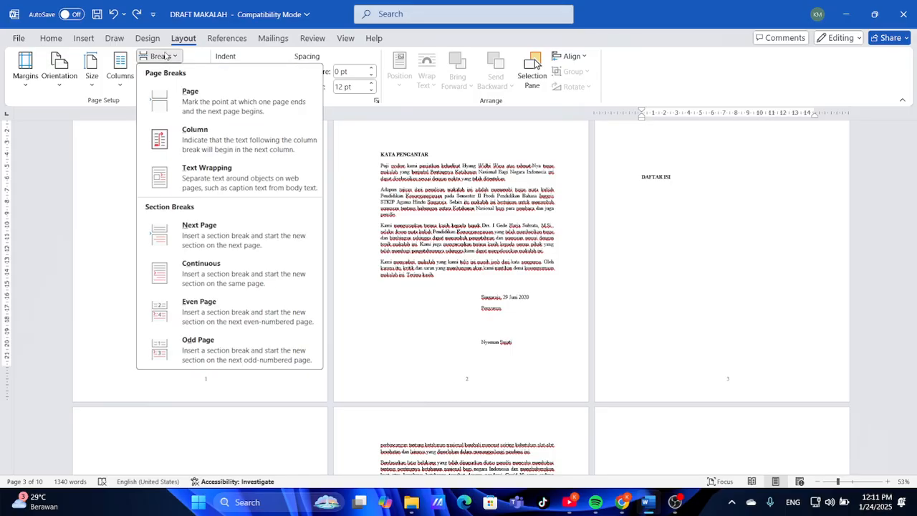
left_click(210, 107)
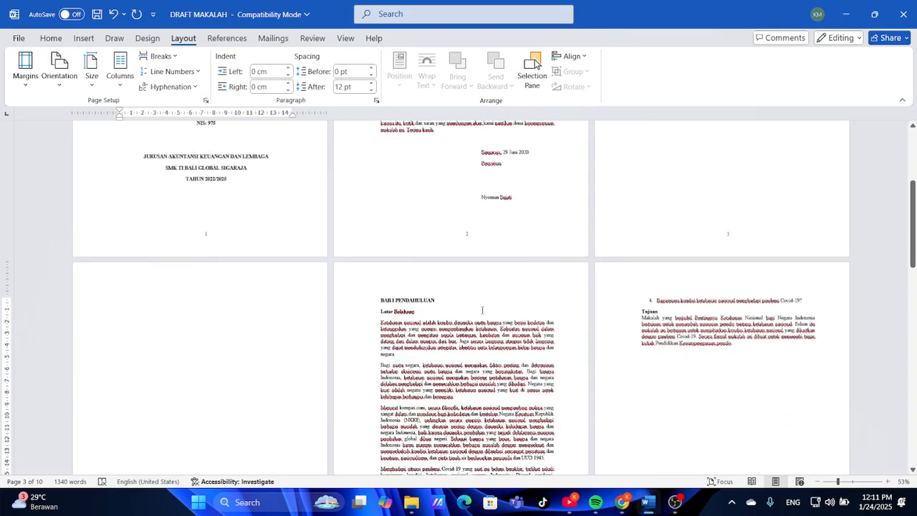
key("ctrl+z")
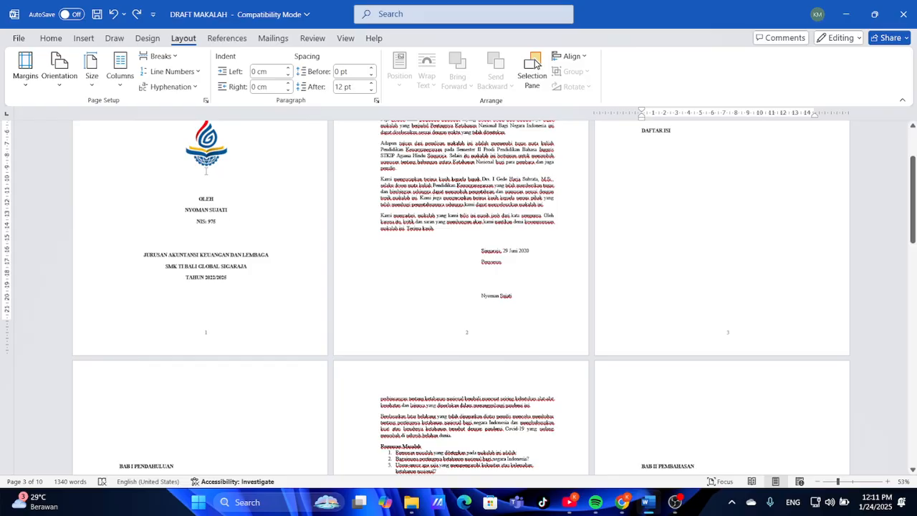
Insert a Next Page section break from Layout > Breaks
left_click(175, 57)
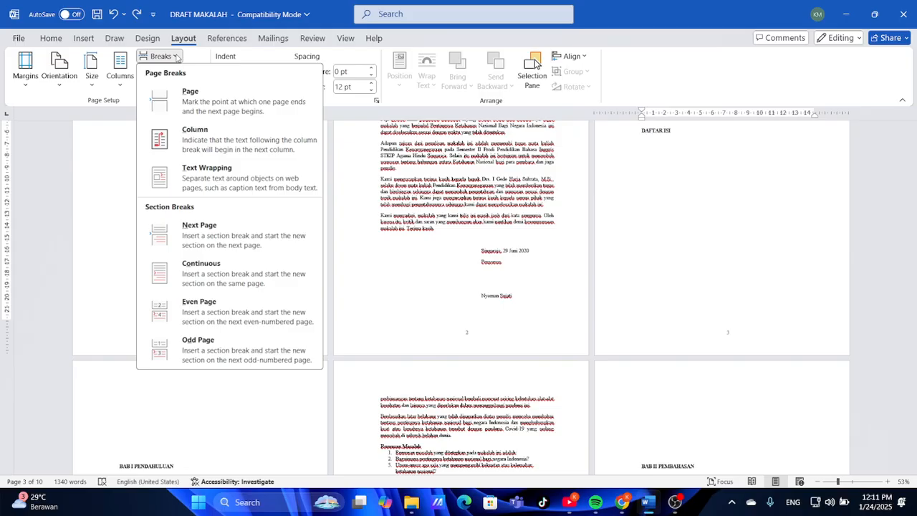
left_click(443, 268)
scroll(443, 265, "down", 3)
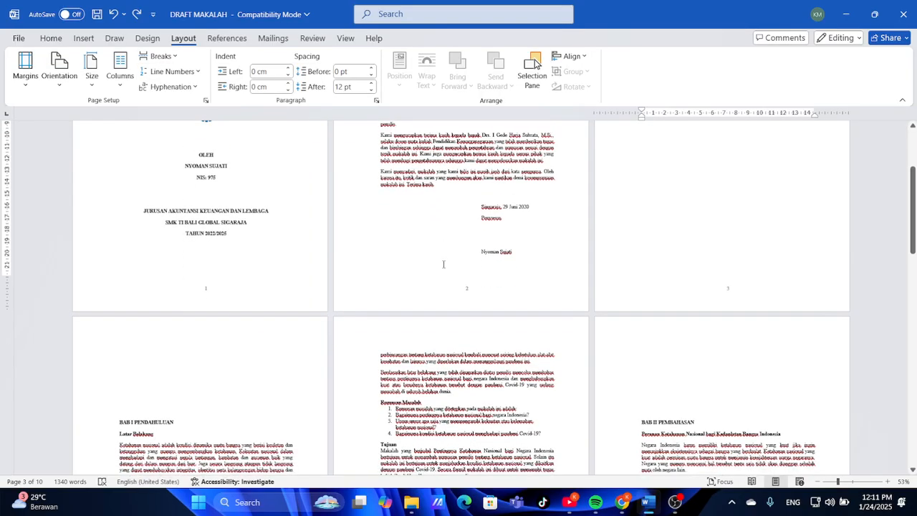
scroll(443, 265, "up", 4)
scroll(636, 142, "up", 1)
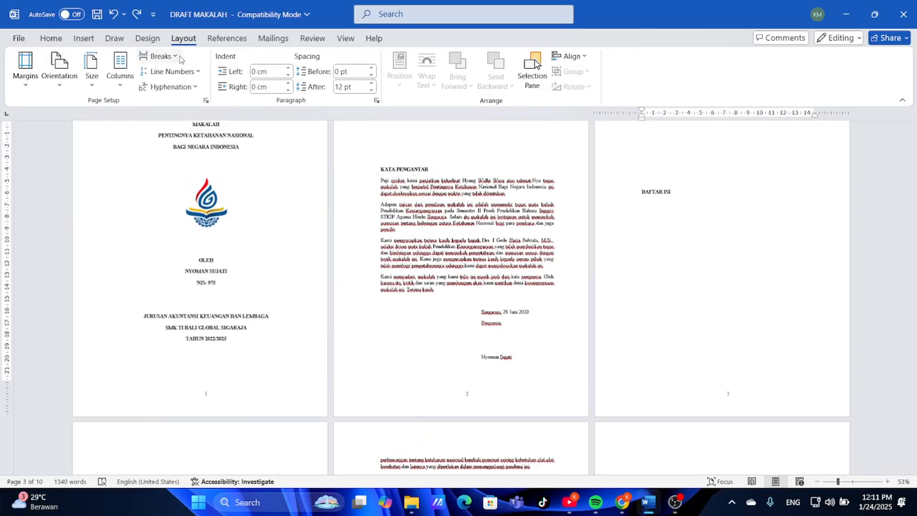
left_click(161, 56)
left_click(219, 227)
Delete the four blank lines above BAB I PENDAHULUAN
left_click(222, 226)
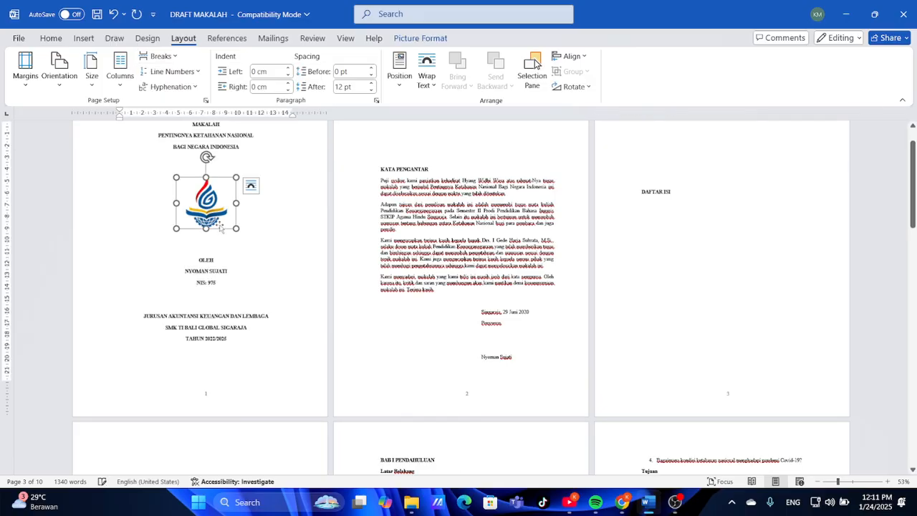
scroll(439, 292, "down", 2)
scroll(439, 292, "down", 3)
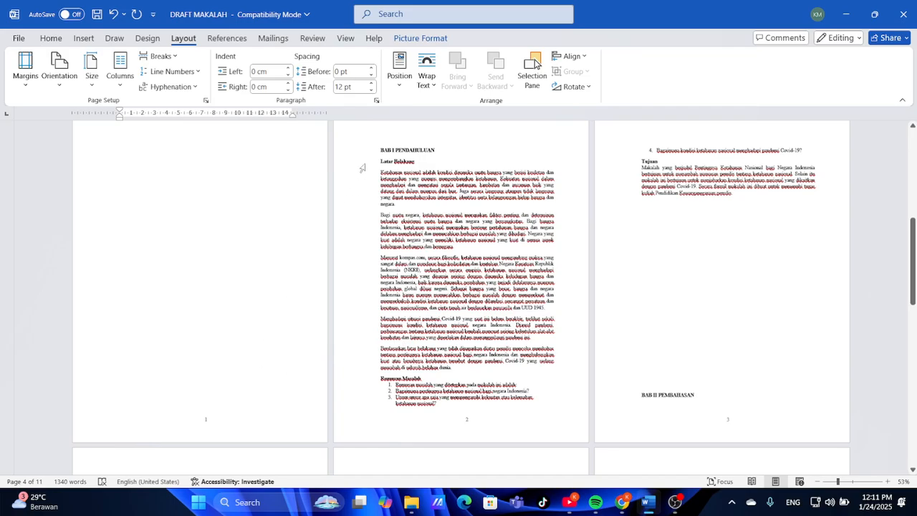
left_click(381, 149)
key("BackSpace")
key("BackSpace")
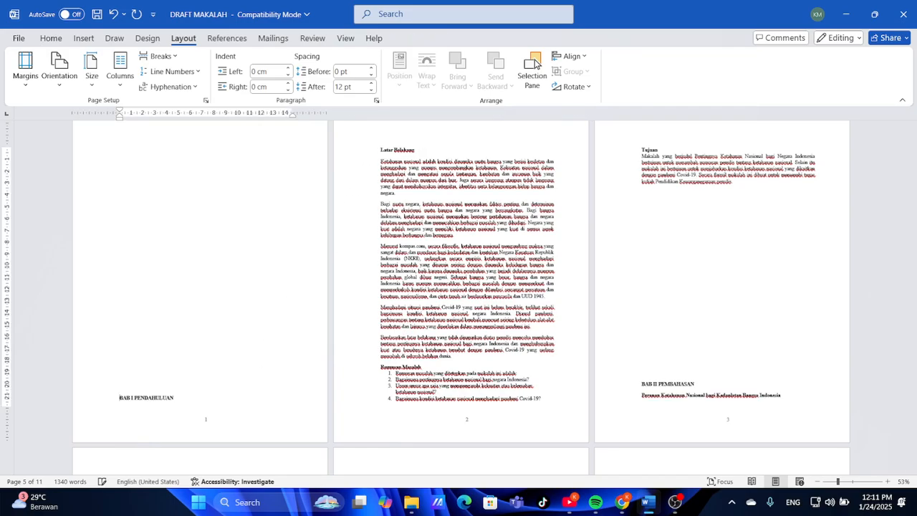
key("BackSpace")
key("BackSpace")
key("BackSpace")
key("BackSpace")
key("BackSpace")
key("BackSpace")
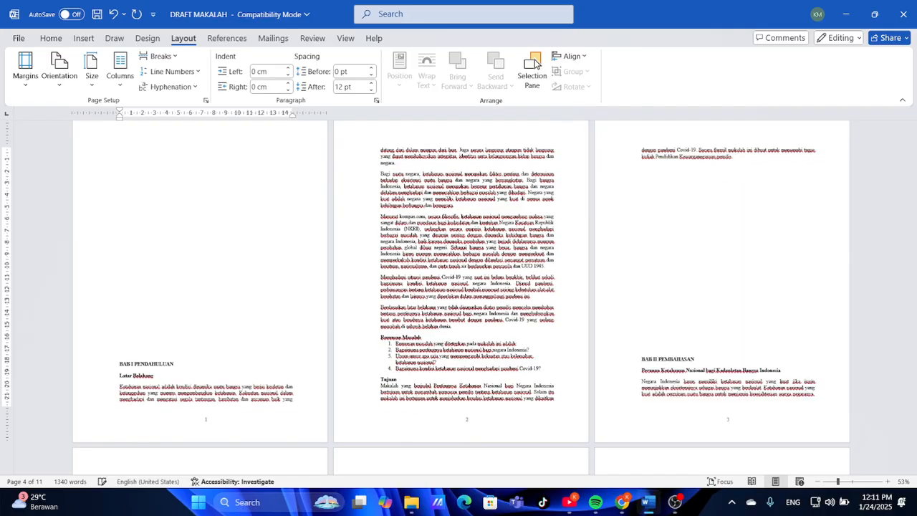
key("BackSpace")
key("BackSpace")
key("BackSpace")
key("BackSpace")
key("BackSpace")
key("BackSpace")
key("BackSpace")
key("BackSpace")
key("BackSpace")
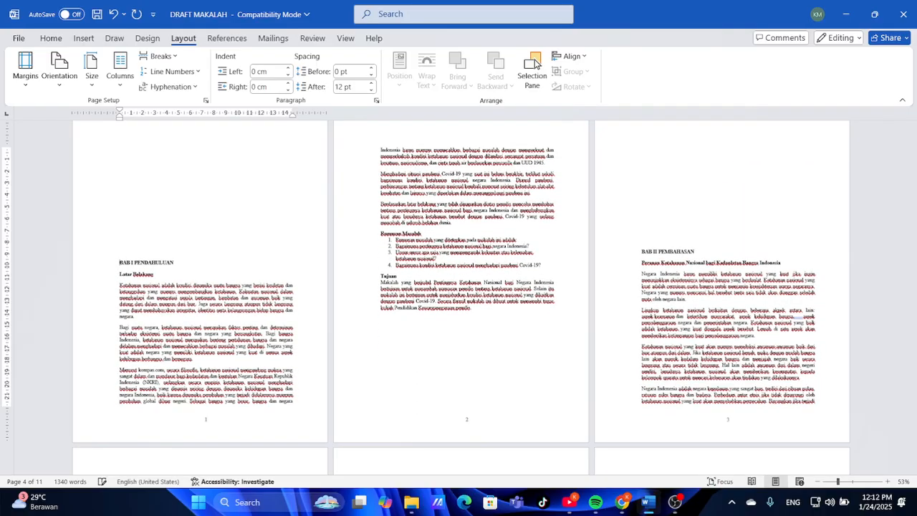
key("BackSpace")
key("BackSpace")
key("BackSpace")
key("BackSpace")
key("BackSpace")
key("BackSpace")
key("BackSpace")
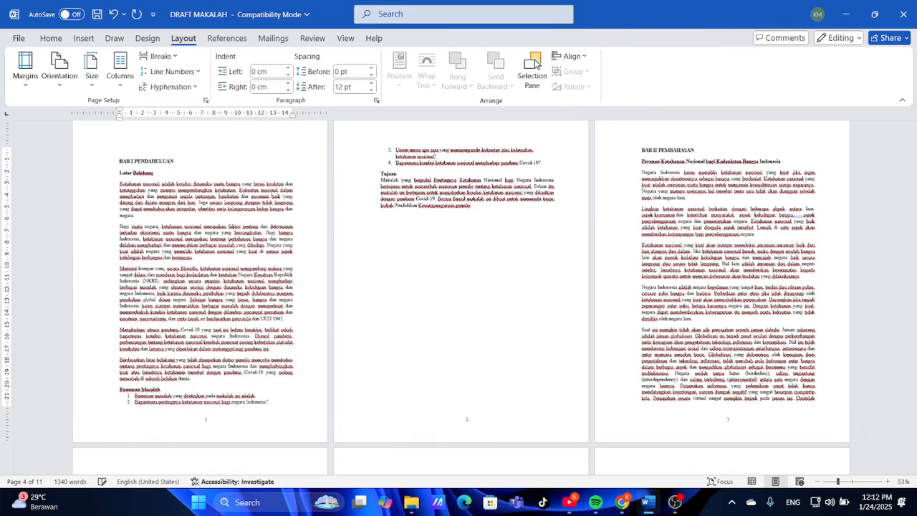
scroll(647, 331, "down", 5)
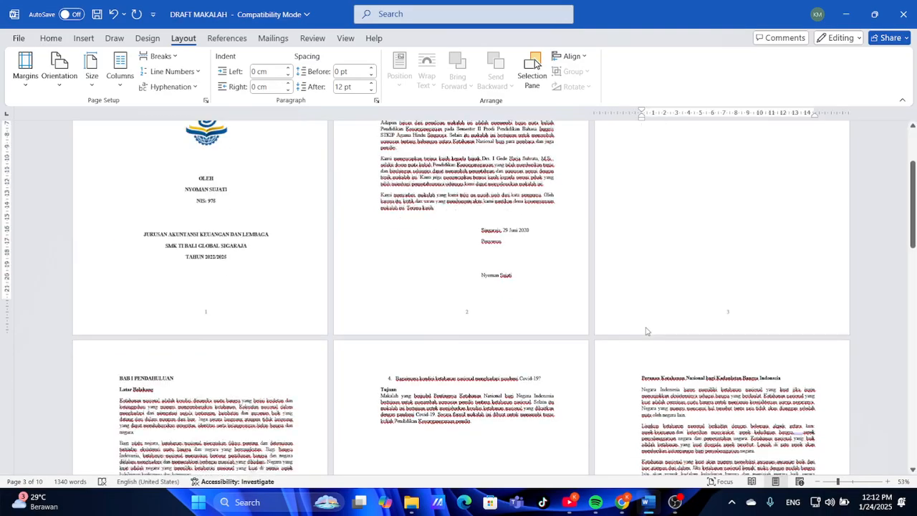
scroll(646, 332, "down", 2)
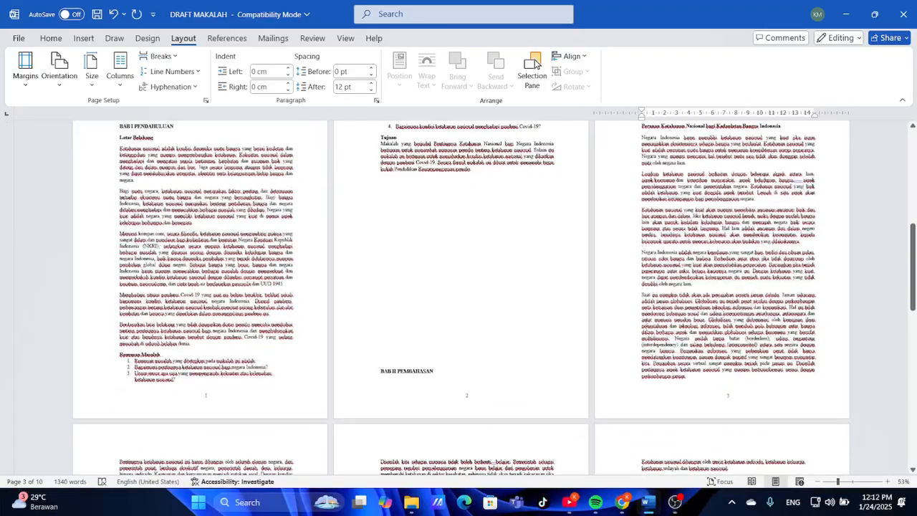
Switch the view back to One Page
left_click(287, 40)
left_click(242, 40)
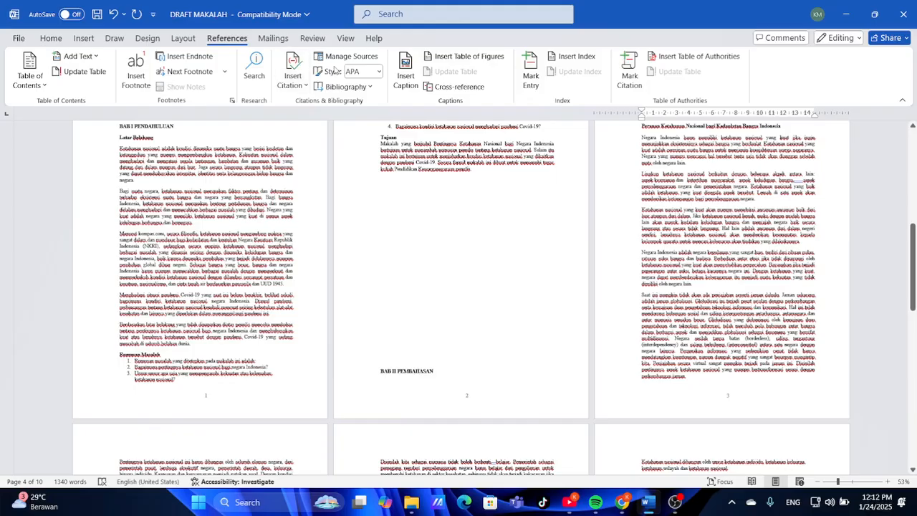
left_click(313, 40)
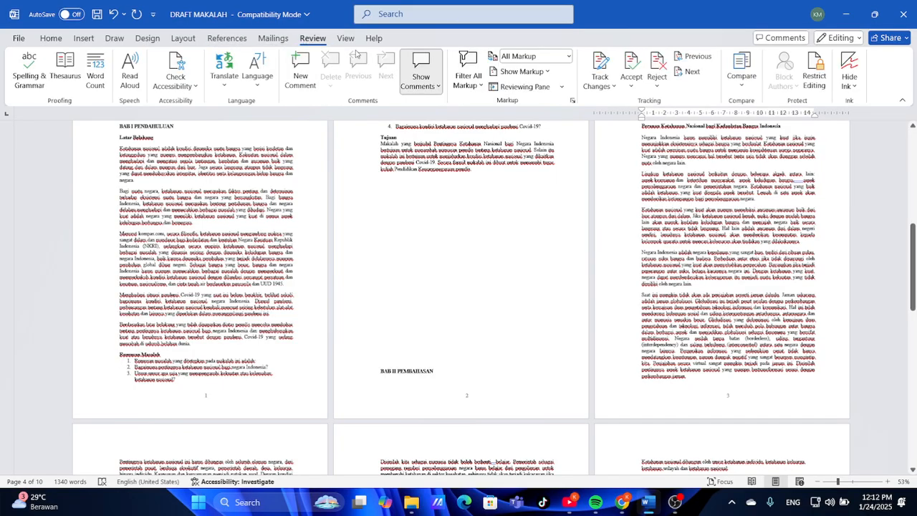
left_click(149, 38)
left_click(184, 39)
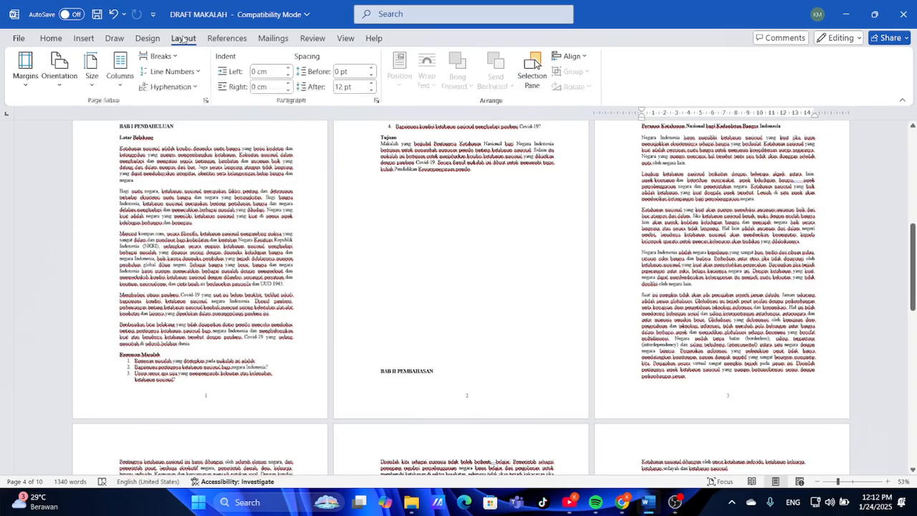
left_click(72, 40)
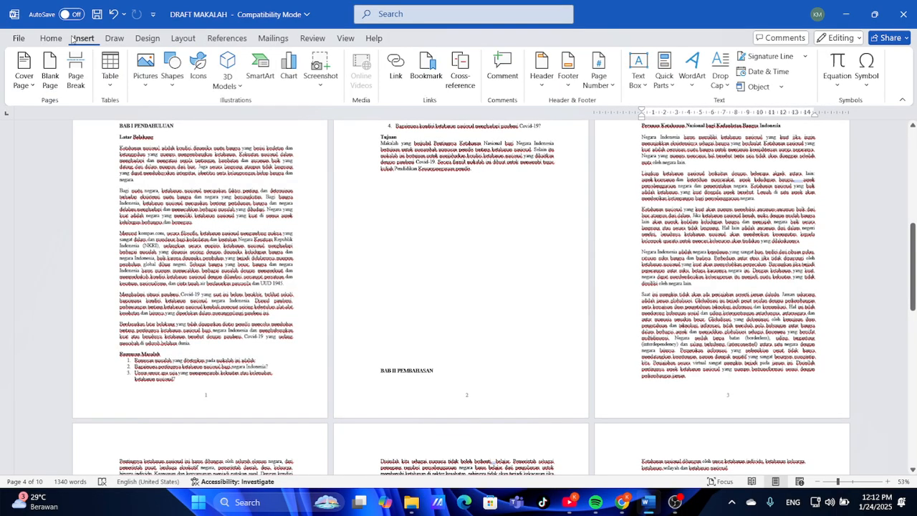
left_click(349, 39)
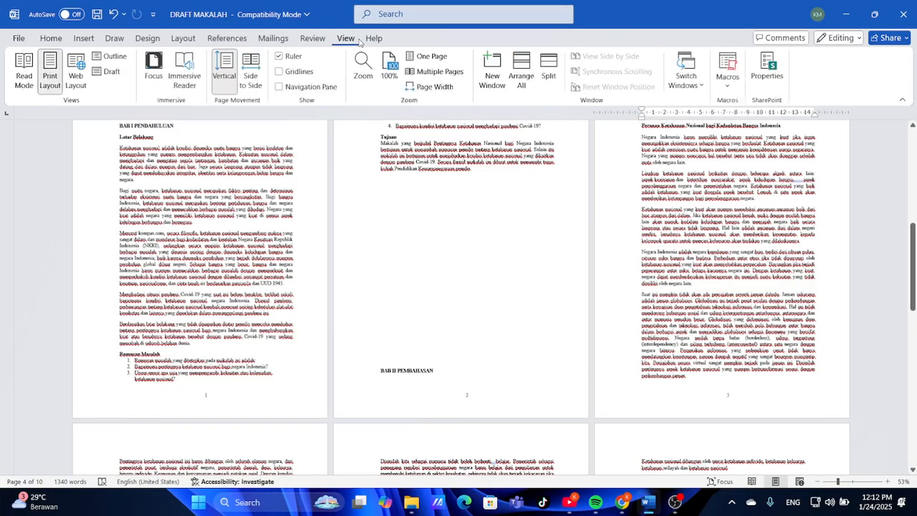
left_click(430, 57)
Format the front-matter page numbers as lowercase roman numerals (i, ii, iii) starting at i
scroll(491, 279, "up", 3)
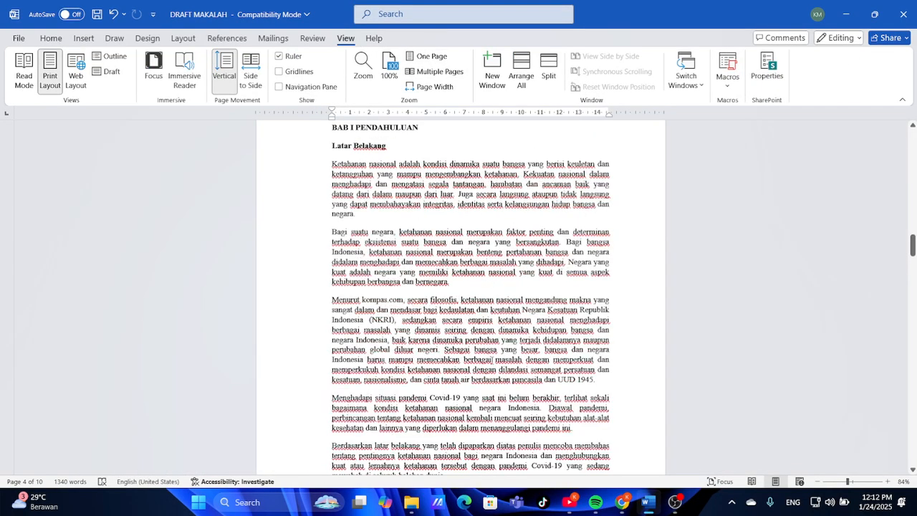
scroll(492, 358, "down", 4)
scroll(491, 358, "up", 7)
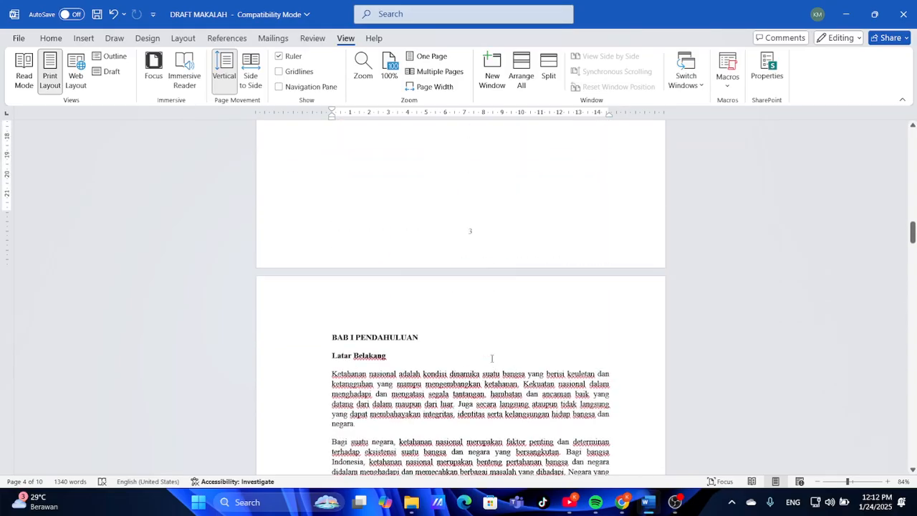
scroll(491, 358, "up", 10)
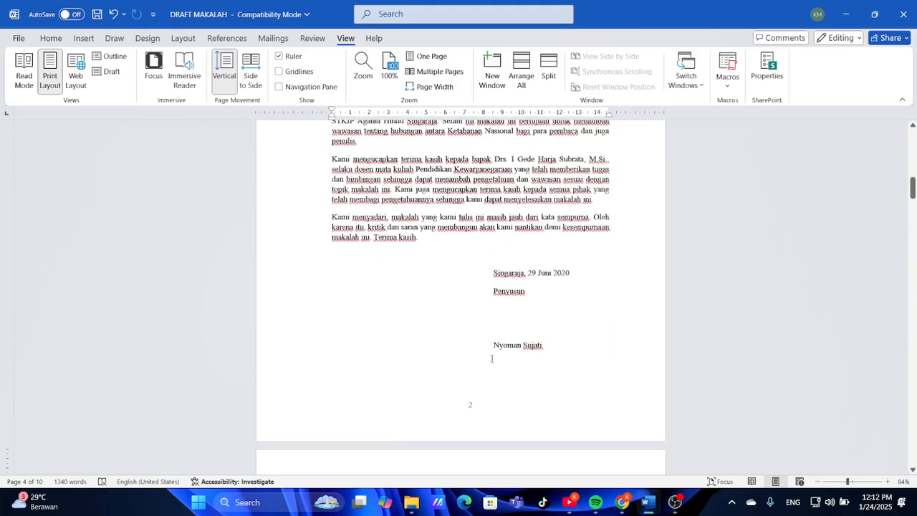
scroll(491, 358, "up", 8)
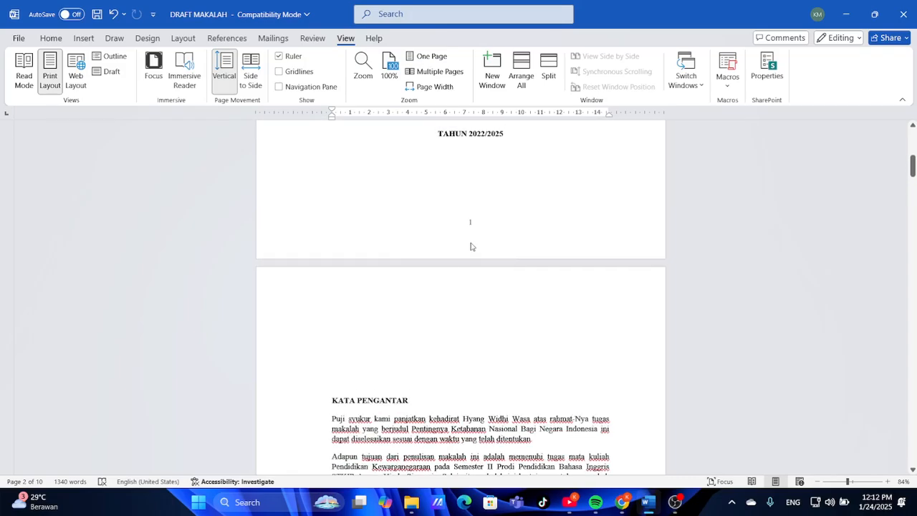
double_click(469, 226)
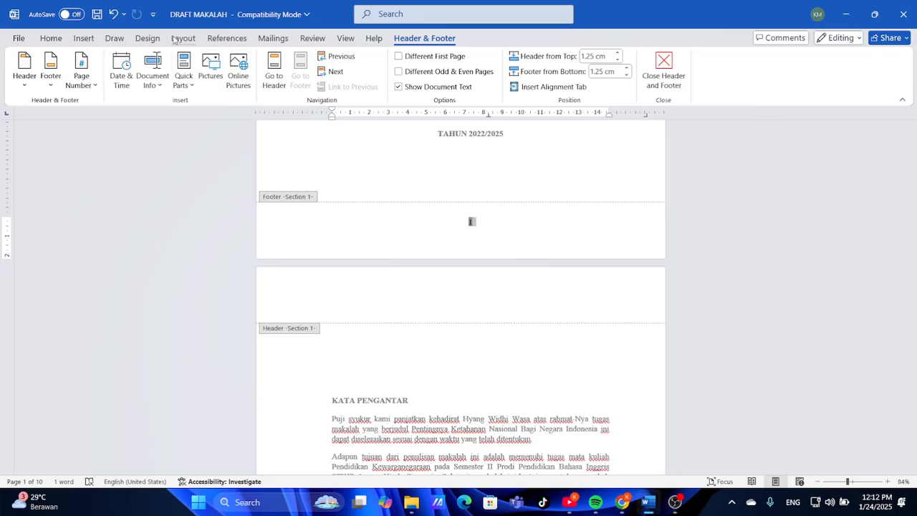
left_click(175, 39)
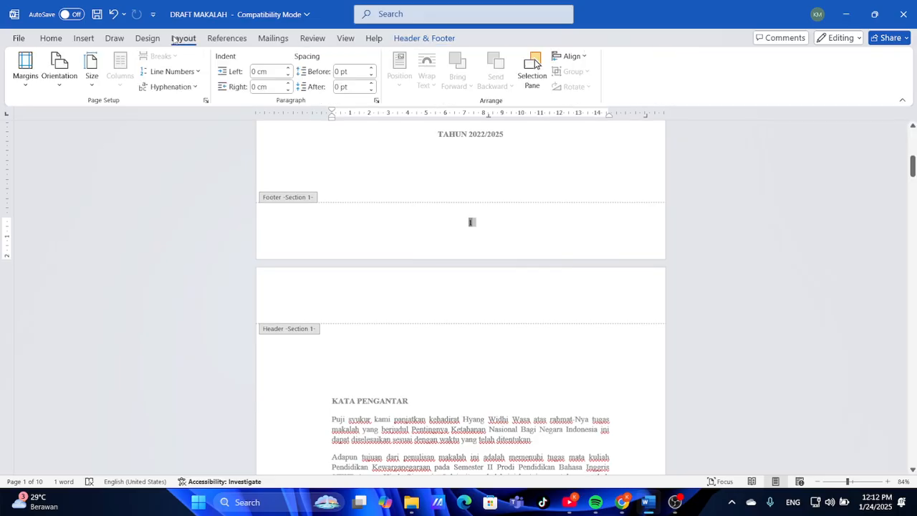
left_click(86, 39)
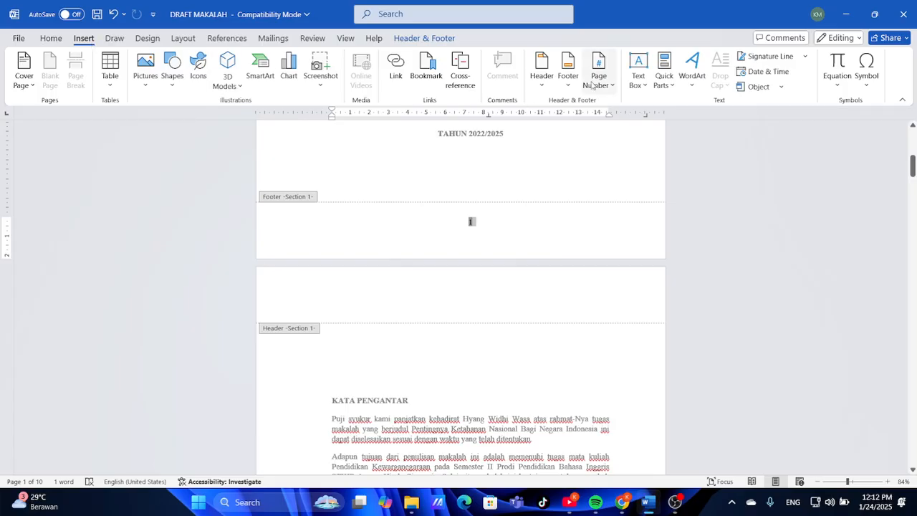
left_click(599, 85)
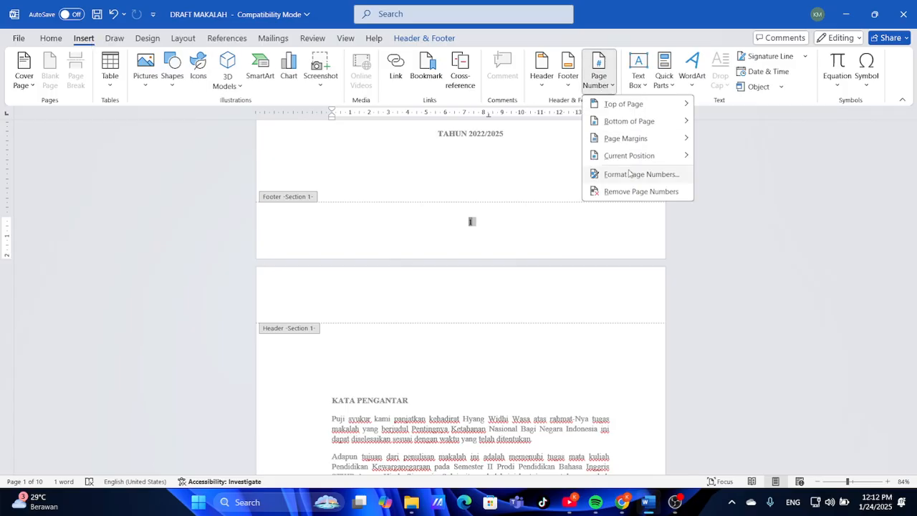
left_click(629, 173)
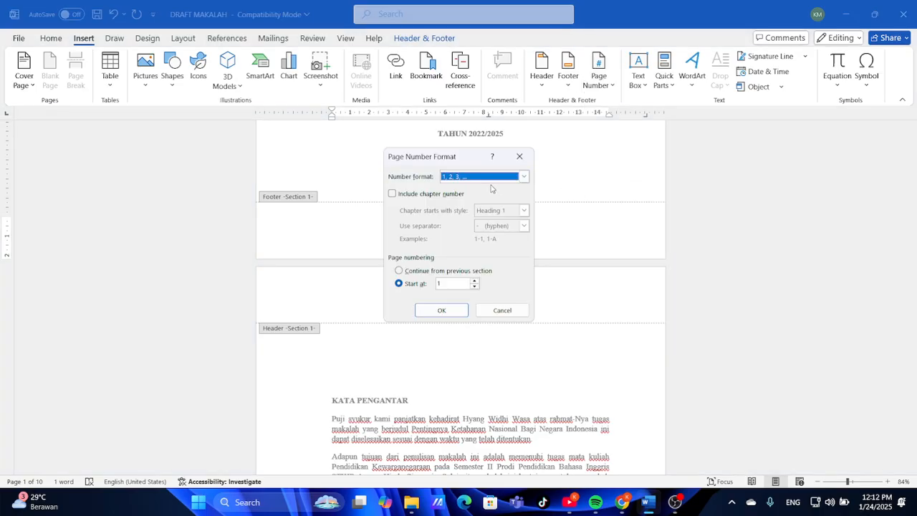
left_click(523, 176)
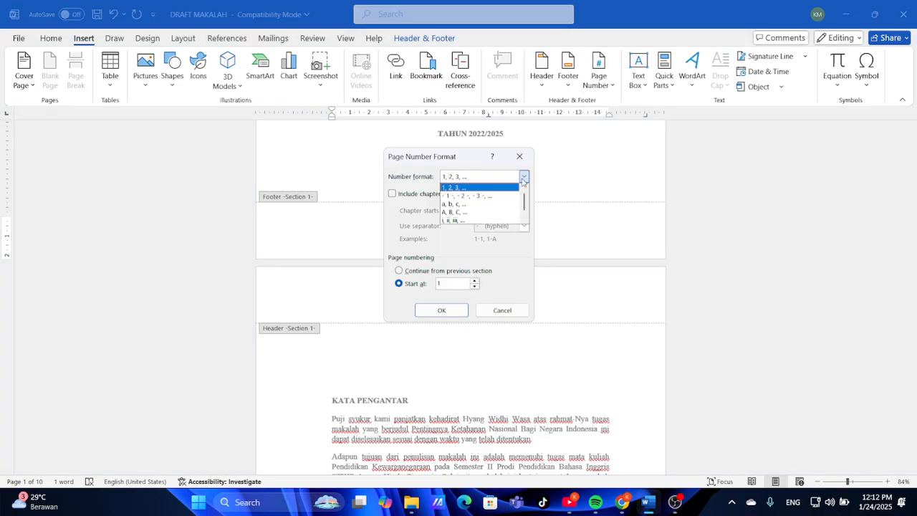
left_click(477, 220)
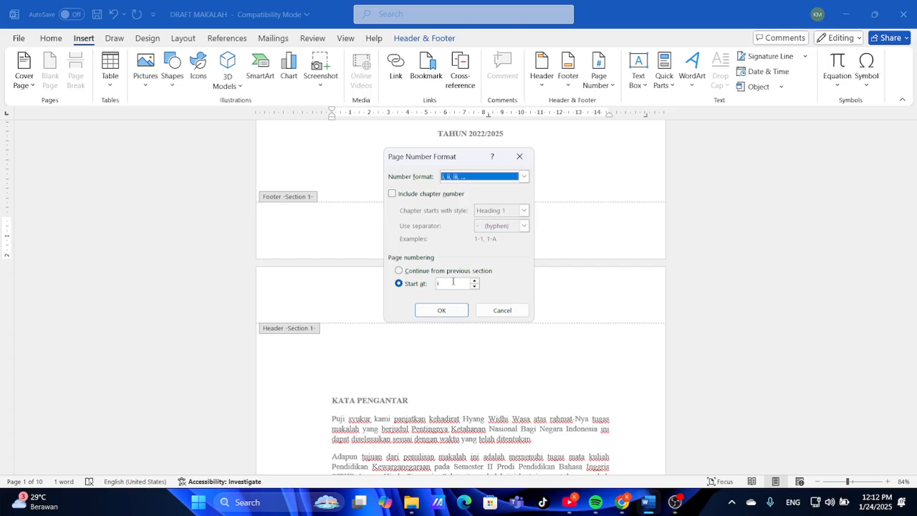
left_click(451, 312)
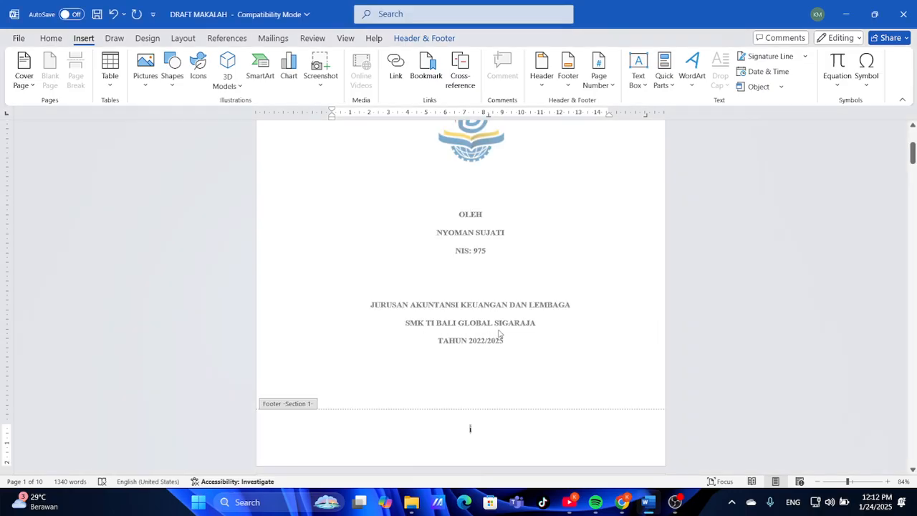
scroll(499, 333, "down", 15)
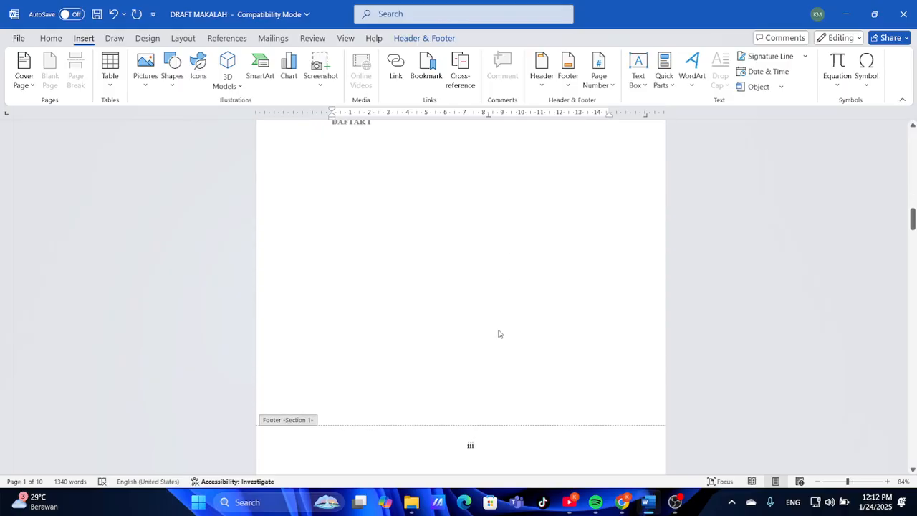
scroll(500, 333, "down", 15)
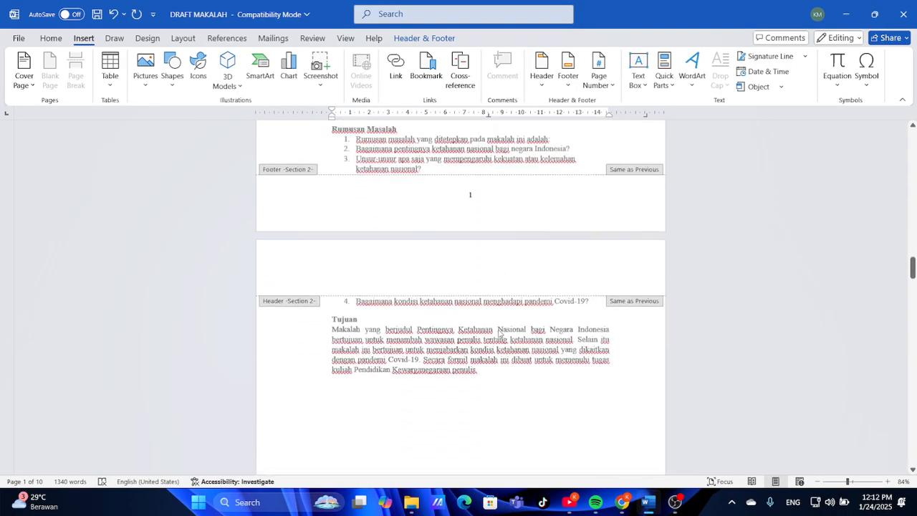
Enable Different First Page so the cover has no number and KATA PENGANTAR shows ii
left_click(476, 228)
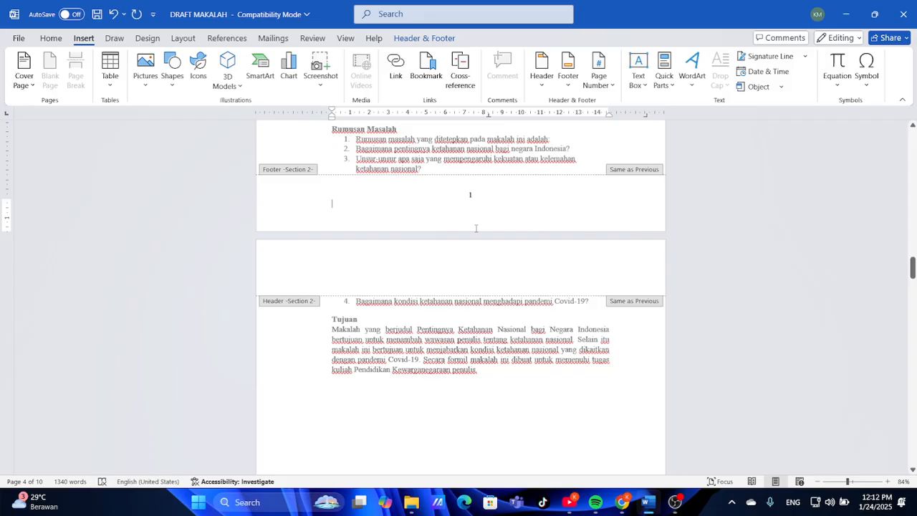
double_click(481, 369)
scroll(482, 366, "up", 10)
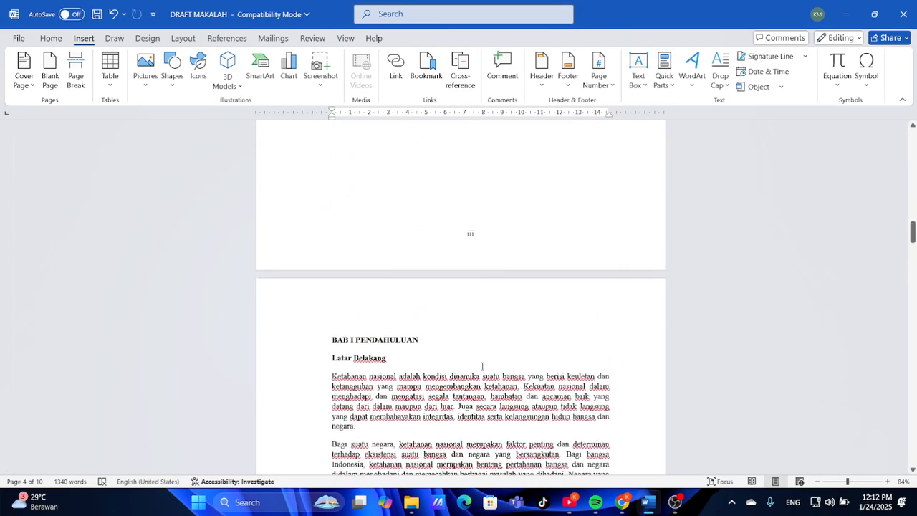
scroll(482, 366, "up", 15)
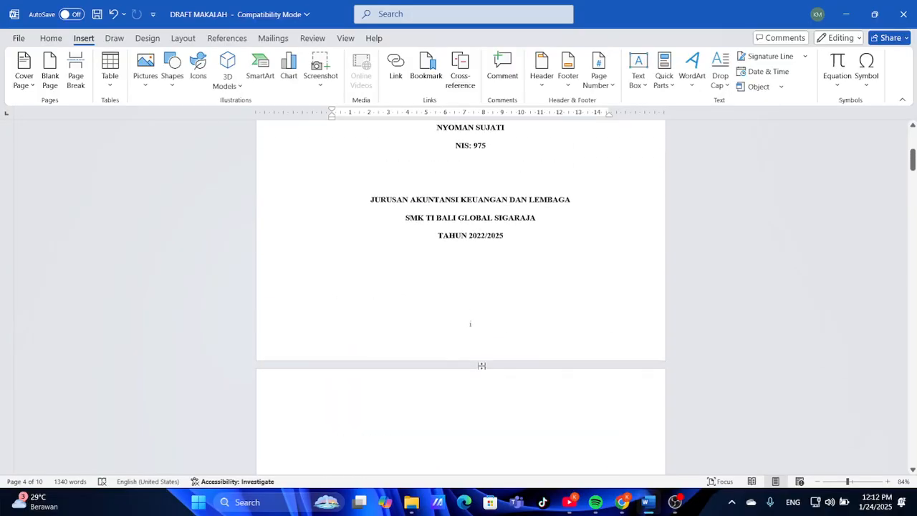
scroll(482, 368, "up", 1)
double_click(470, 365)
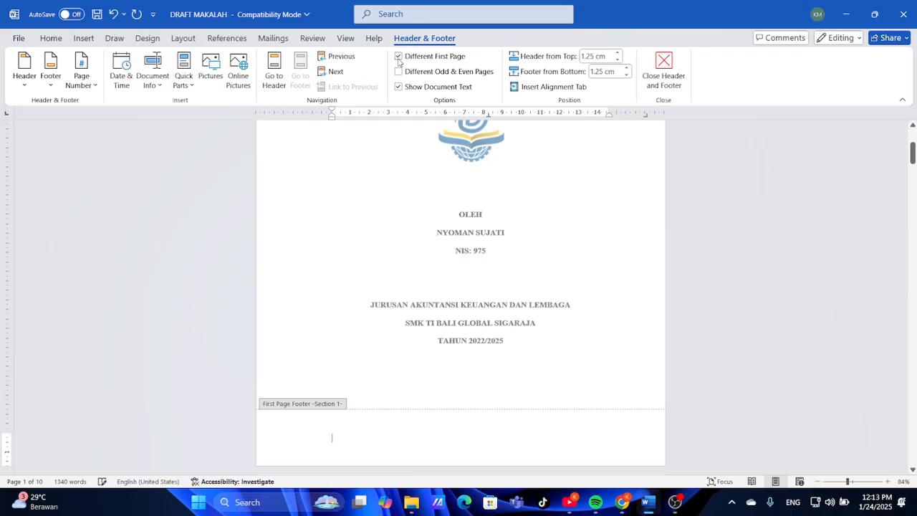
double_click(498, 405)
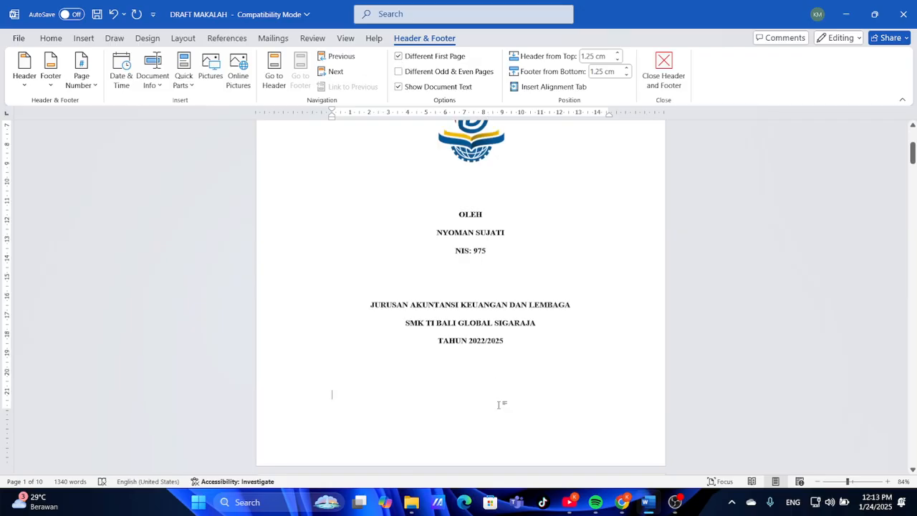
scroll(499, 405, "down", 15)
scroll(499, 405, "up", 1)
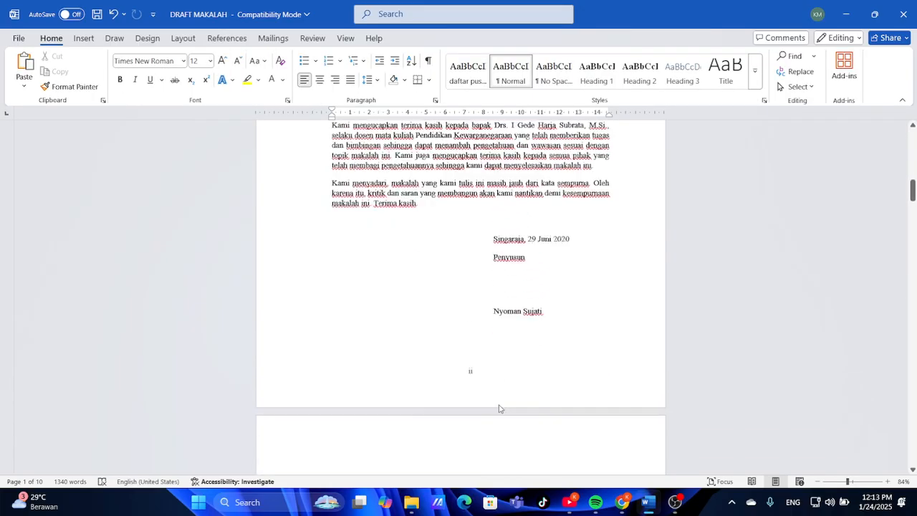
scroll(499, 404, "down", 3)
scroll(499, 405, "up", 10)
scroll(499, 405, "up", 3)
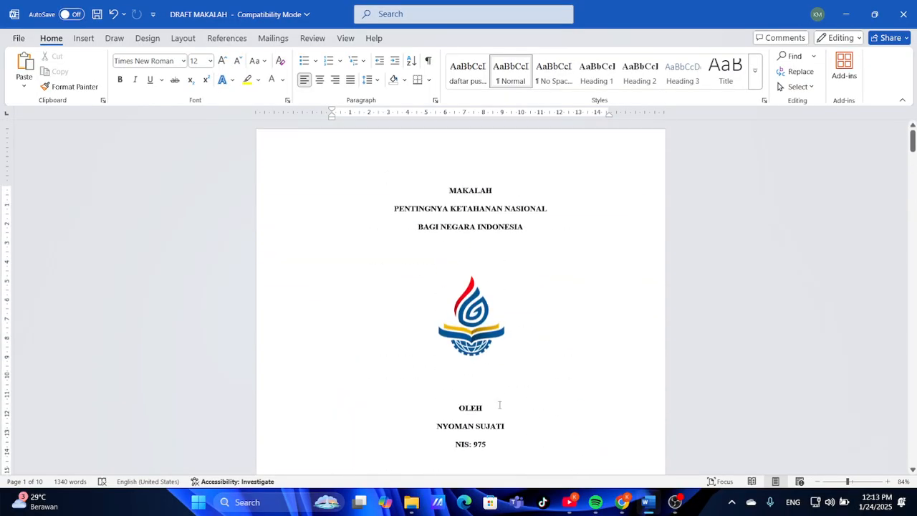
scroll(499, 404, "down", 10)
scroll(499, 404, "down", 1)
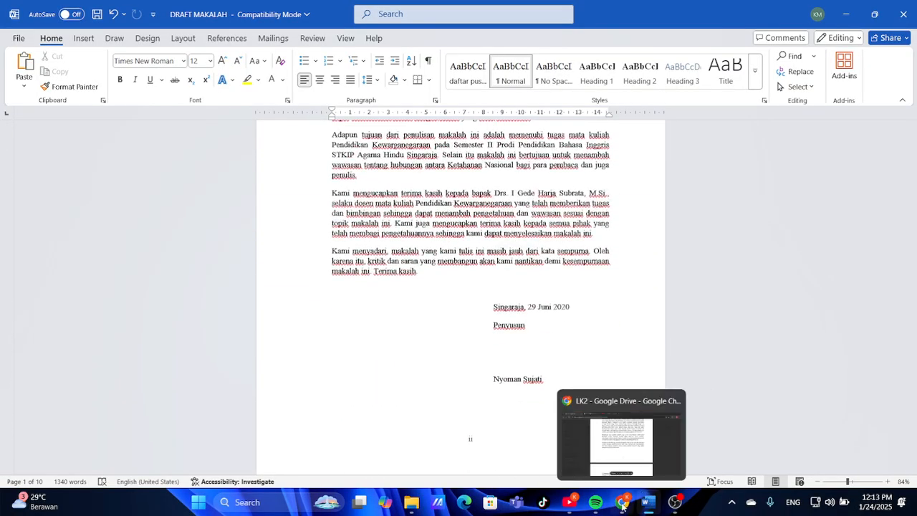
Compare MAKALAH JADI.pdf with the Word draft by switching between them
left_click(622, 502)
scroll(450, 317, "up", 3)
scroll(450, 317, "down", 10)
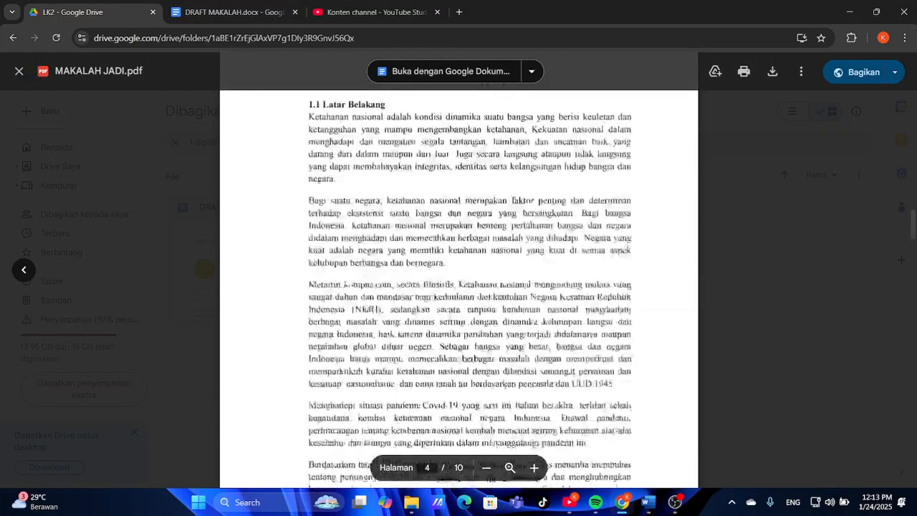
scroll(450, 316, "down", 10)
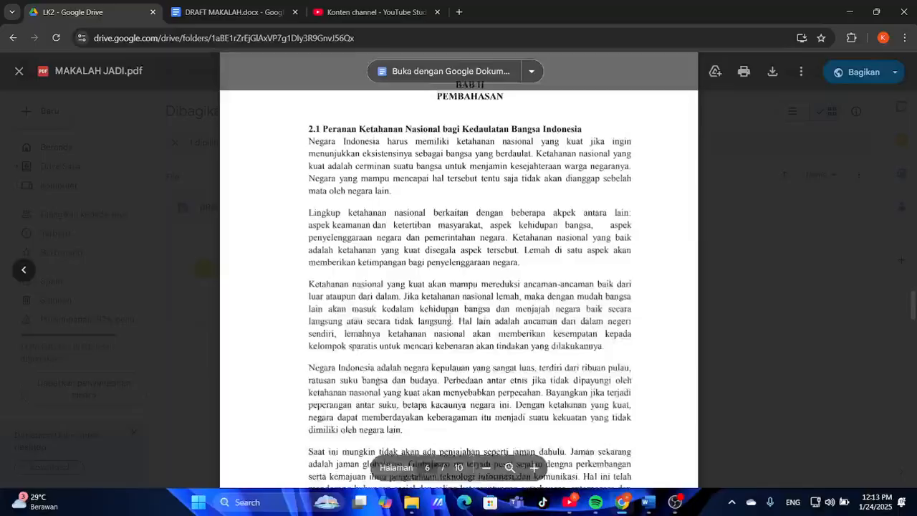
scroll(450, 316, "up", 15)
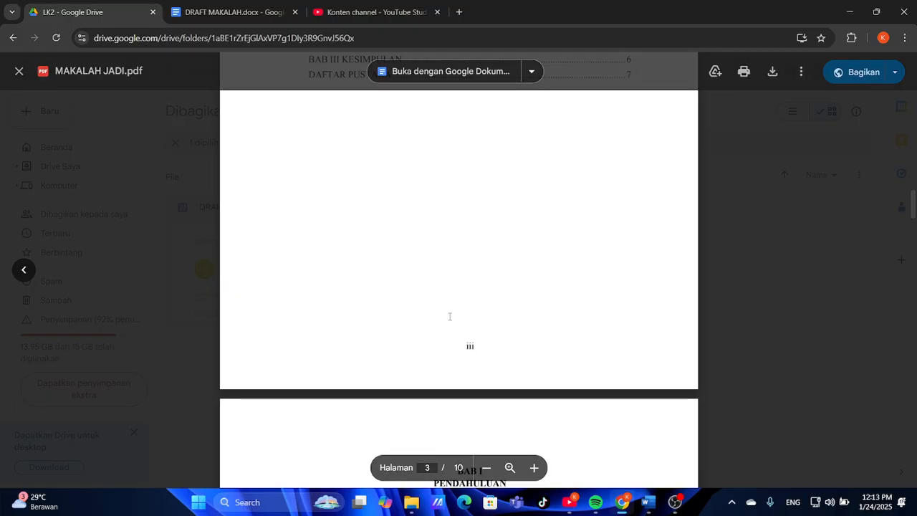
scroll(450, 316, "up", 5)
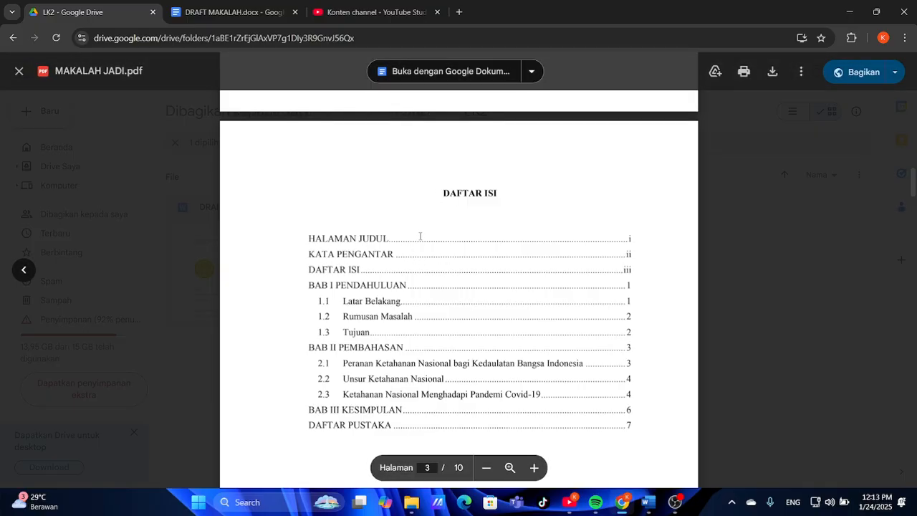
left_click(622, 507)
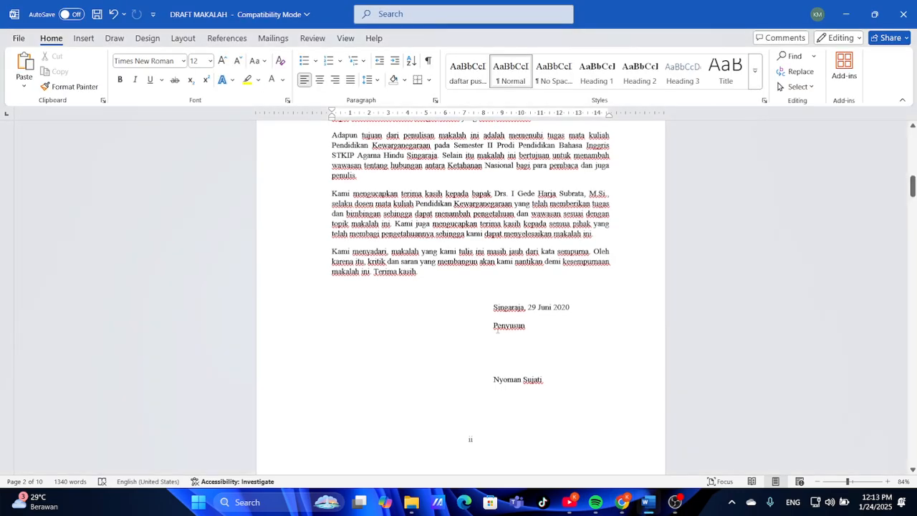
scroll(497, 329, "up", 8)
scroll(497, 328, "down", 3)
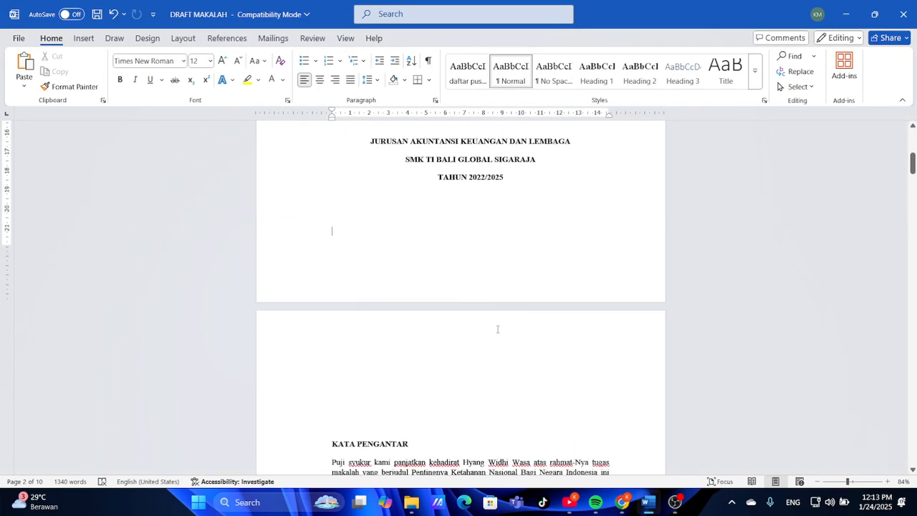
Close the MAKALAH JADI.pdf preview and open Instruksi.txt from the LK2 folder
left_click(634, 437)
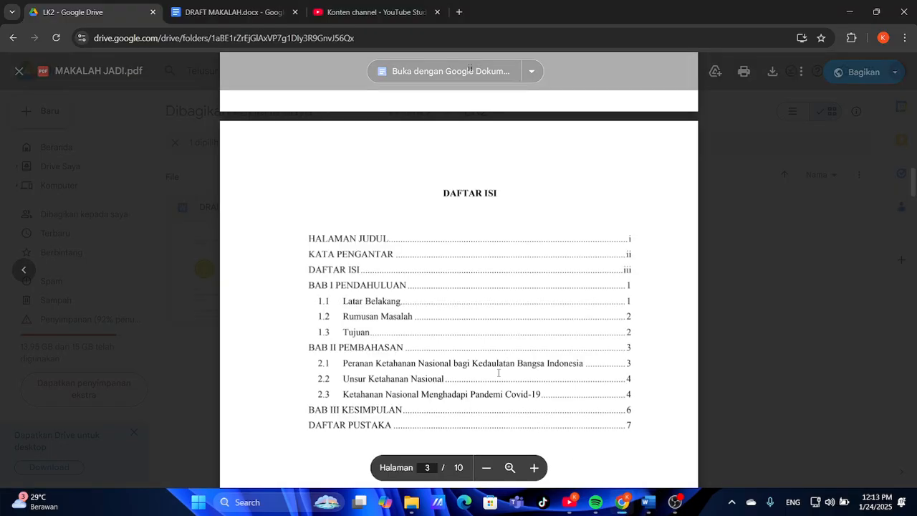
scroll(498, 372, "up", 1)
scroll(502, 268, "up", 5)
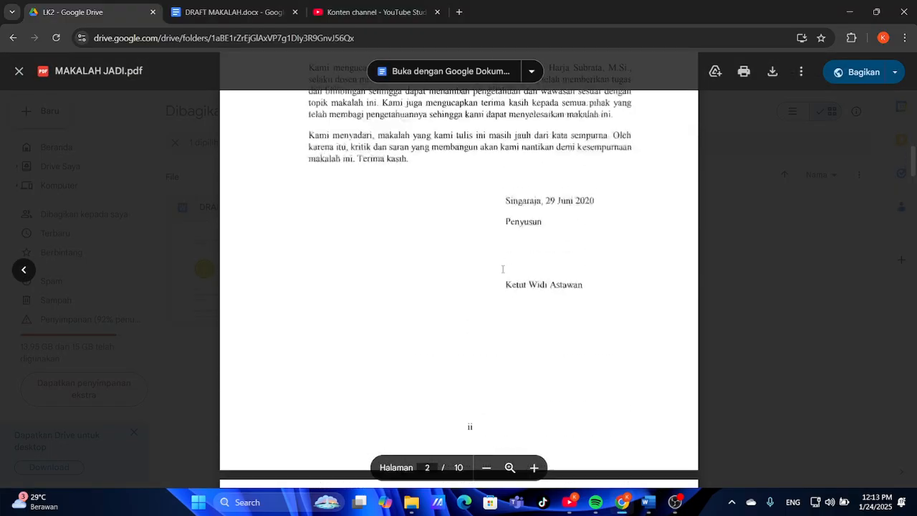
left_click(20, 71)
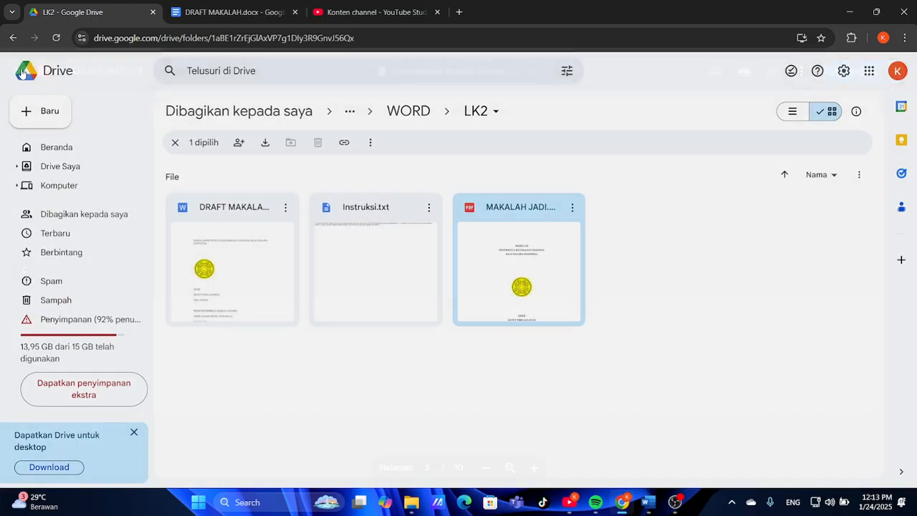
double_click(326, 246)
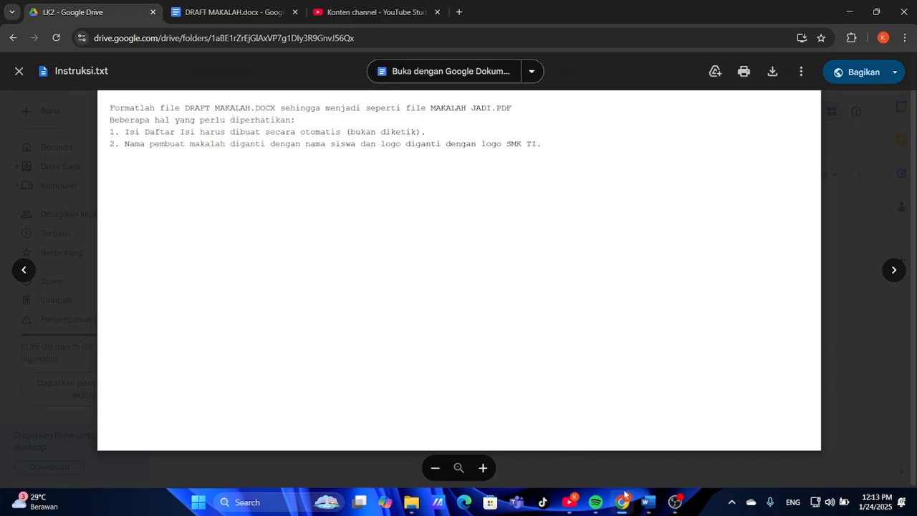
left_click(647, 501)
scroll(478, 342, "up", 5)
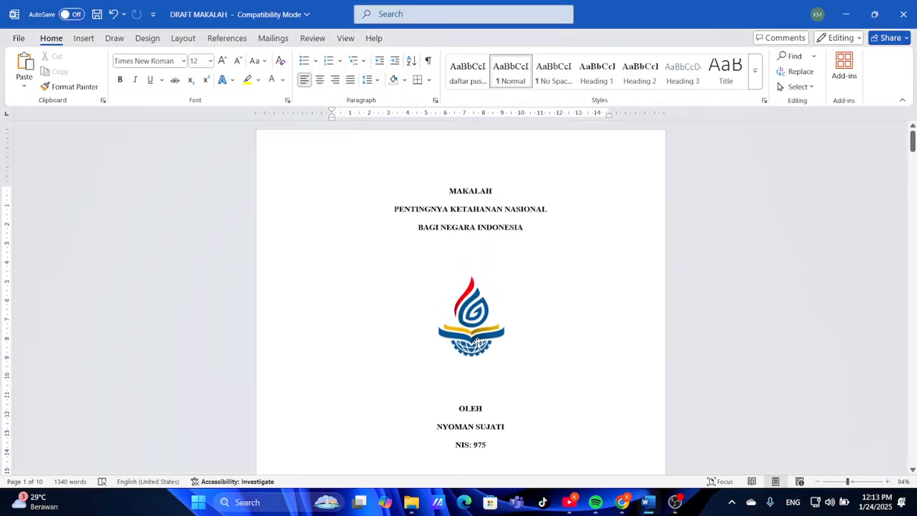
scroll(478, 342, "down", 5)
scroll(478, 342, "up", 5)
scroll(478, 343, "down", 2)
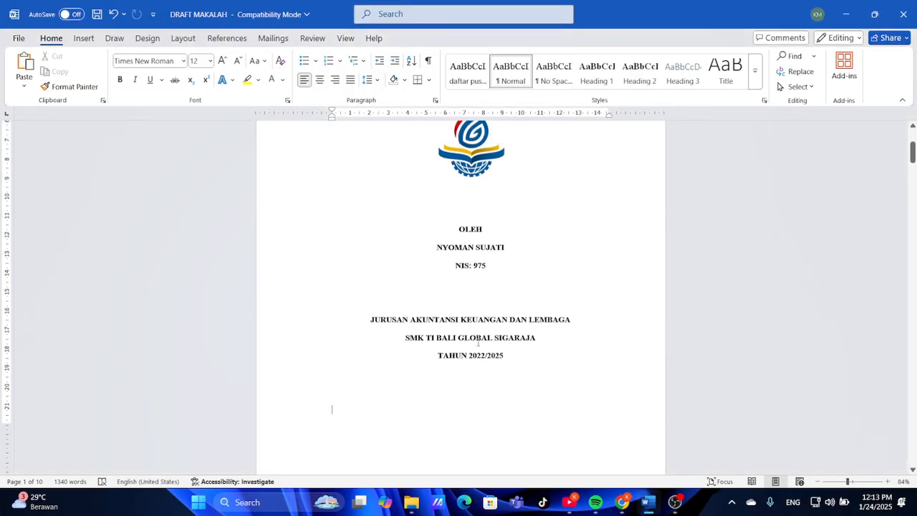
scroll(478, 342, "up", 3)
scroll(475, 427, "down", 8)
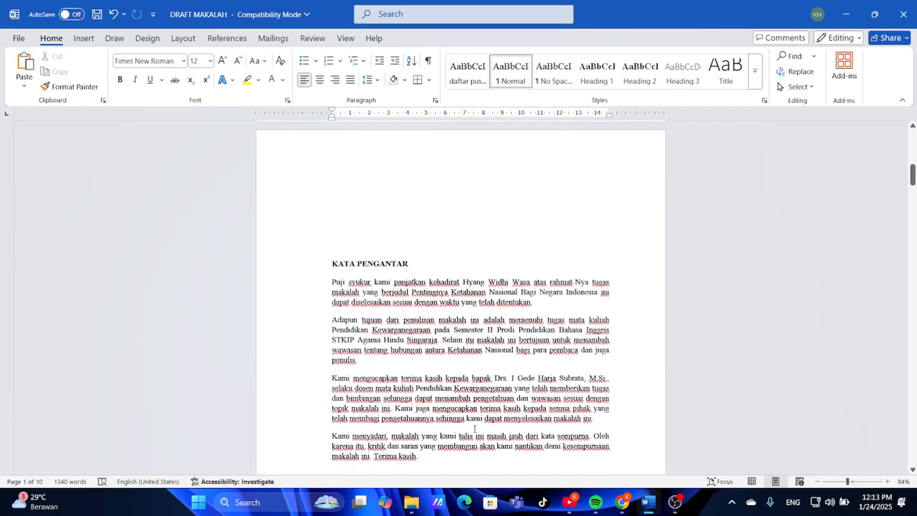
left_click_drag(331, 264, 398, 262)
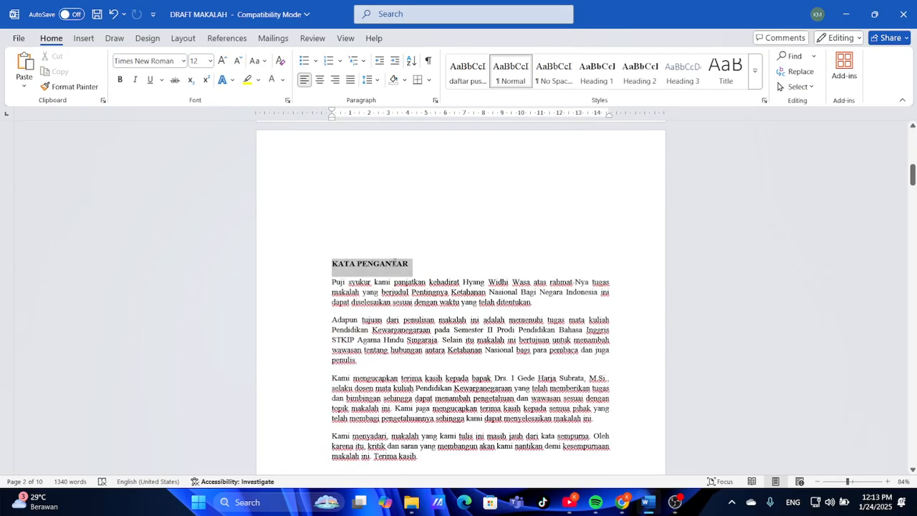
left_click(398, 262)
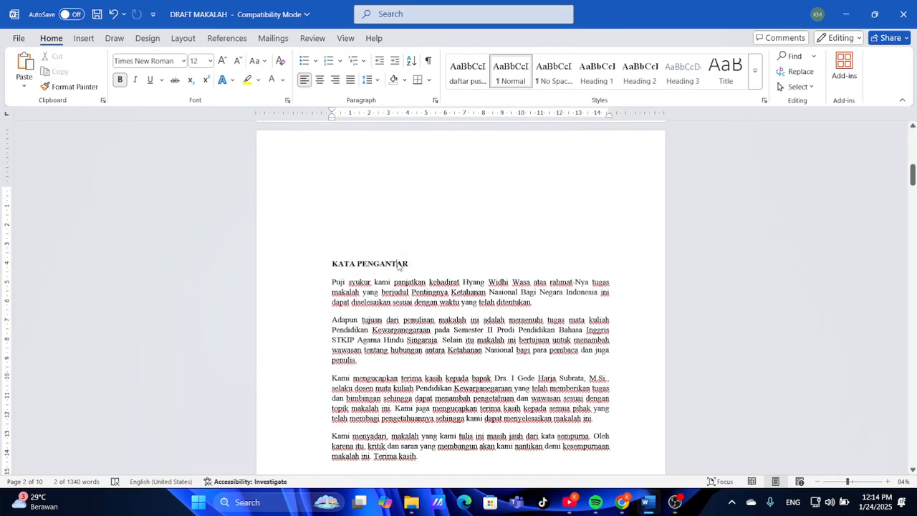
left_click(331, 258)
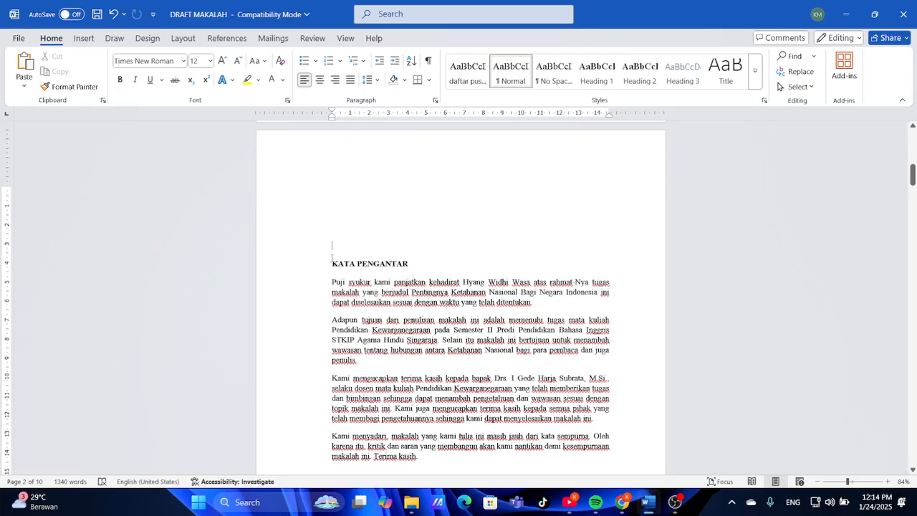
left_click(332, 262)
key("BackSpace")
key("BackSpace")
key("BackSpace")
key("BackSpace")
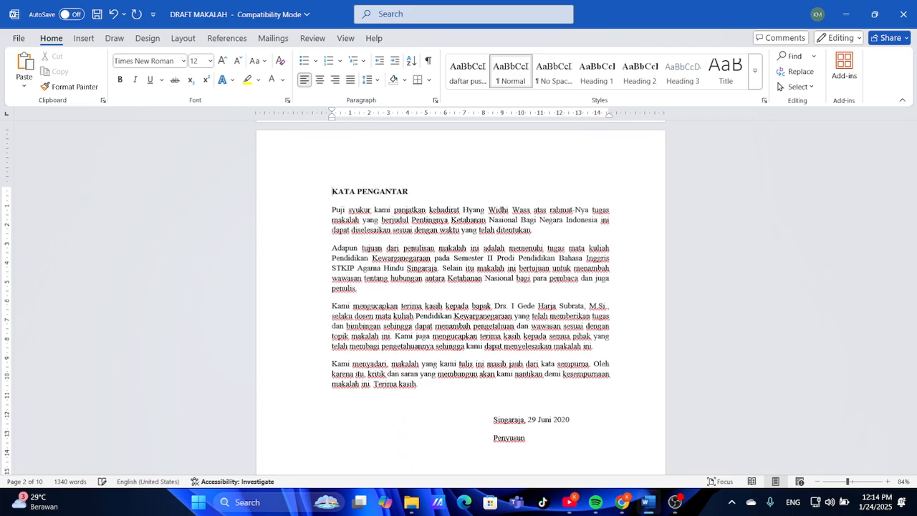
key("BackSpace")
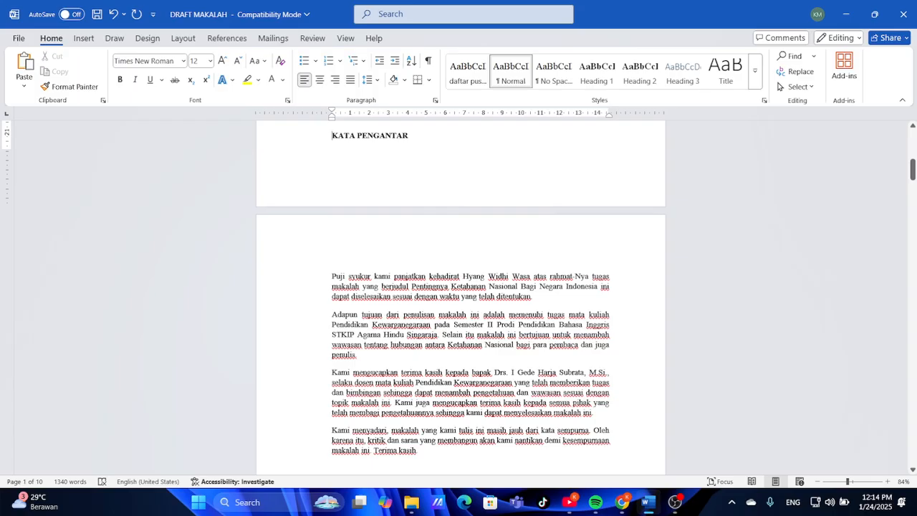
key("ctrl+z")
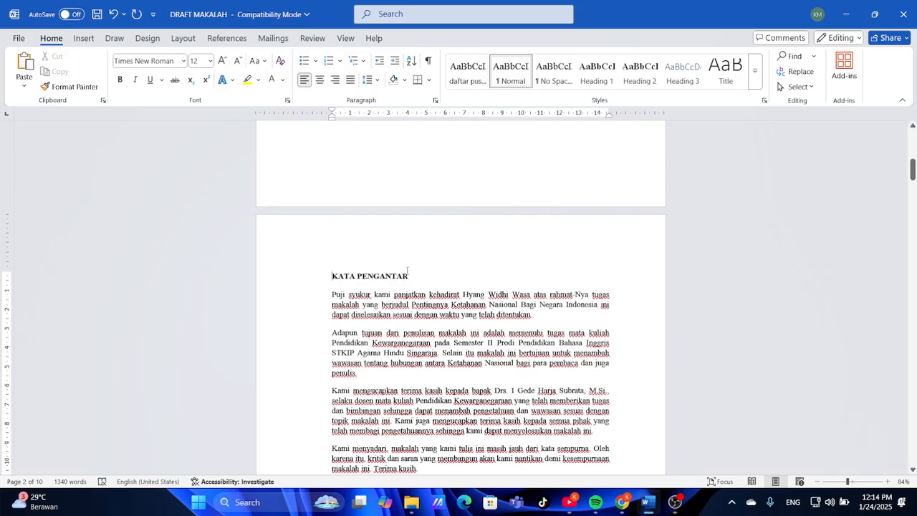
scroll(407, 270, "down", 5)
scroll(407, 270, "up", 4)
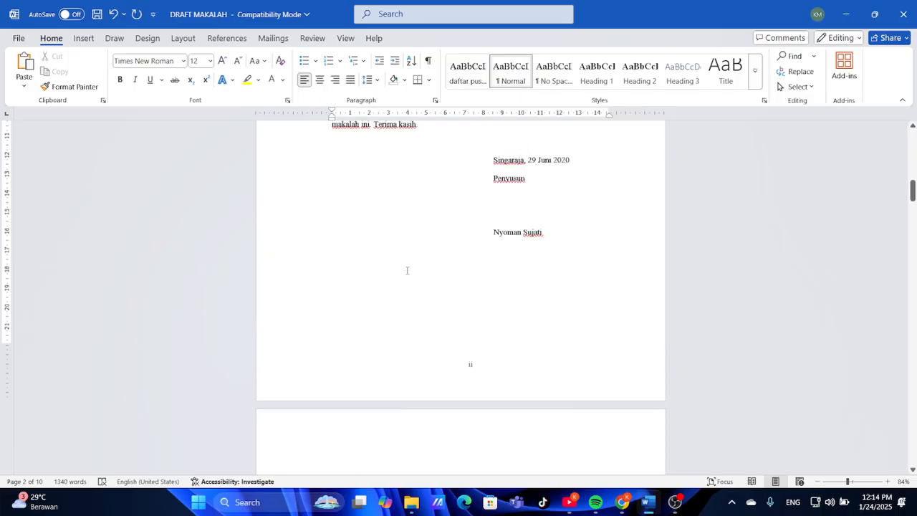
scroll(390, 263, "up", 2)
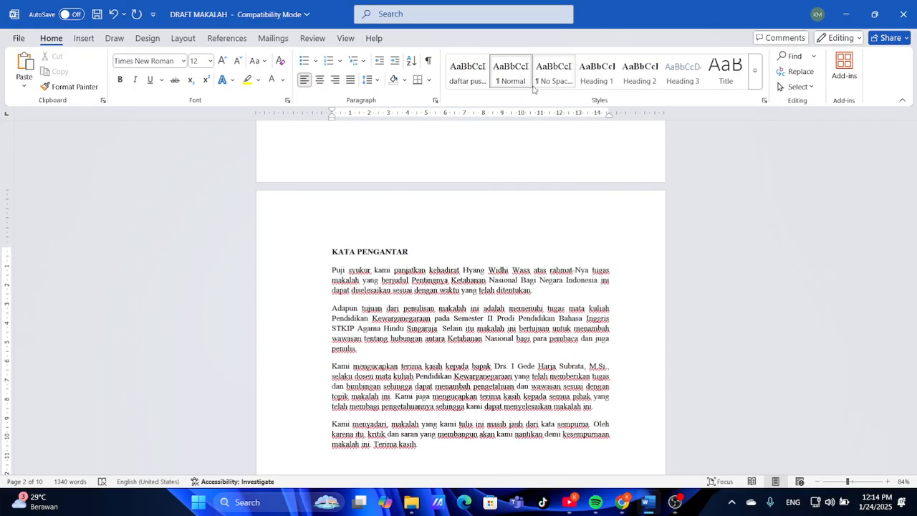
Open the Heading 1 style's Modify Style settings, then bring the Google Drive Instruksi.txt preview forward
right_click(593, 81)
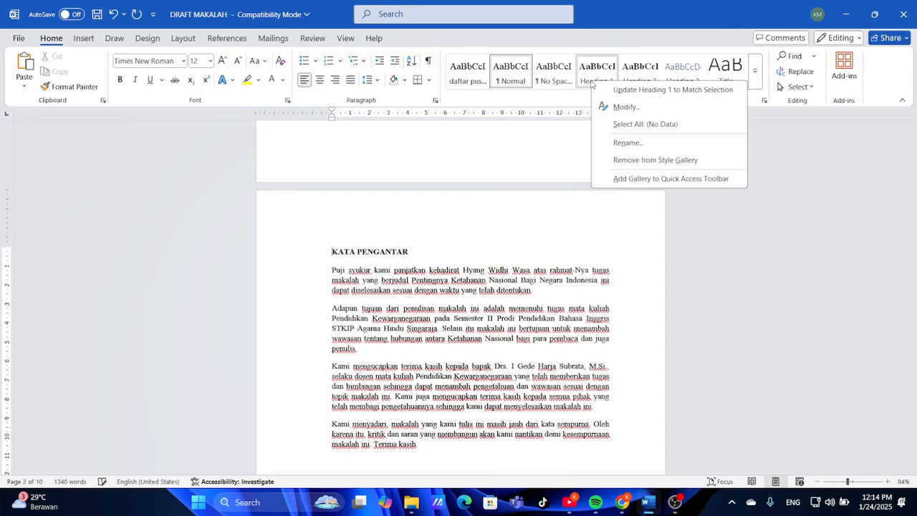
left_click(626, 108)
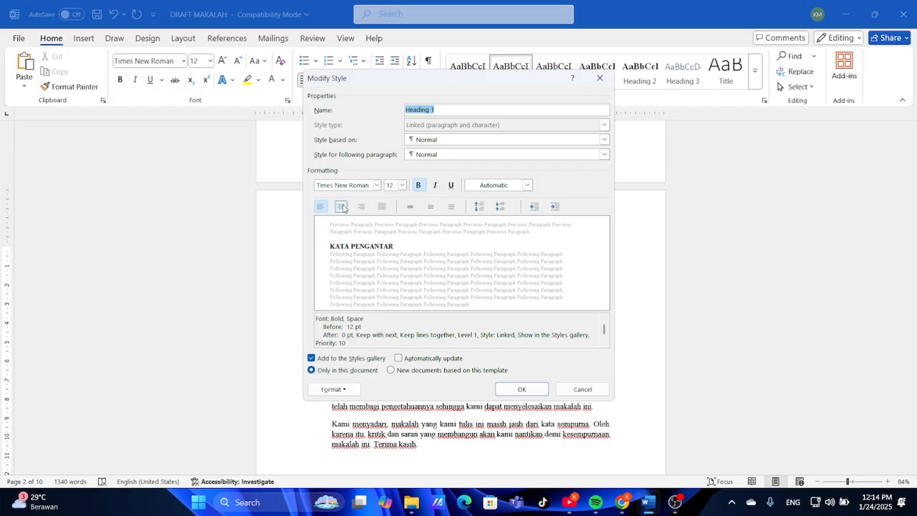
left_click(612, 513)
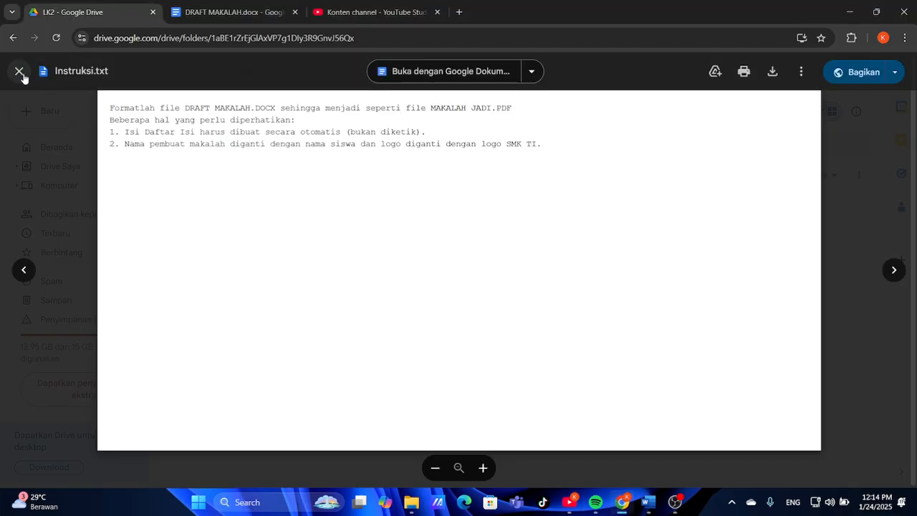
Close Instruksi.txt, view MAKALAH JADI.pdf's centred KATA PENGANTAR title, then return to Word
left_click(19, 71)
left_click(510, 266)
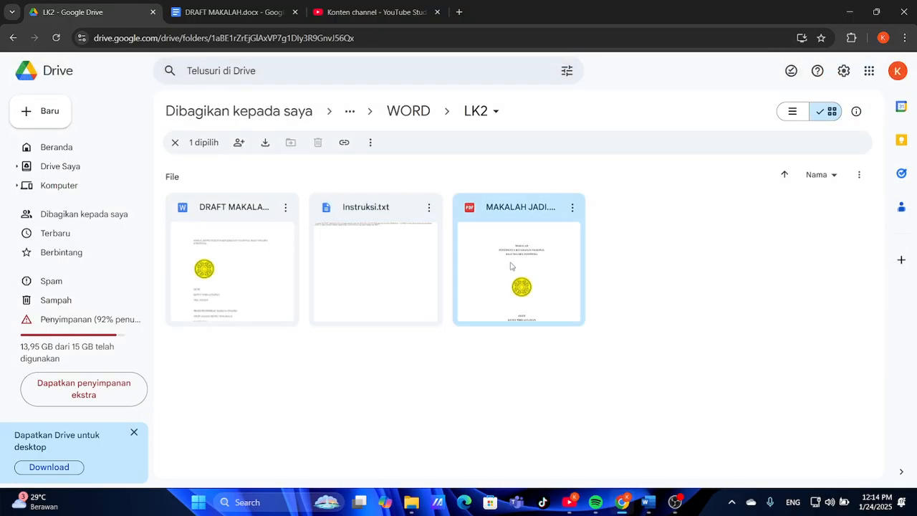
double_click(510, 265)
scroll(527, 330, "down", 10)
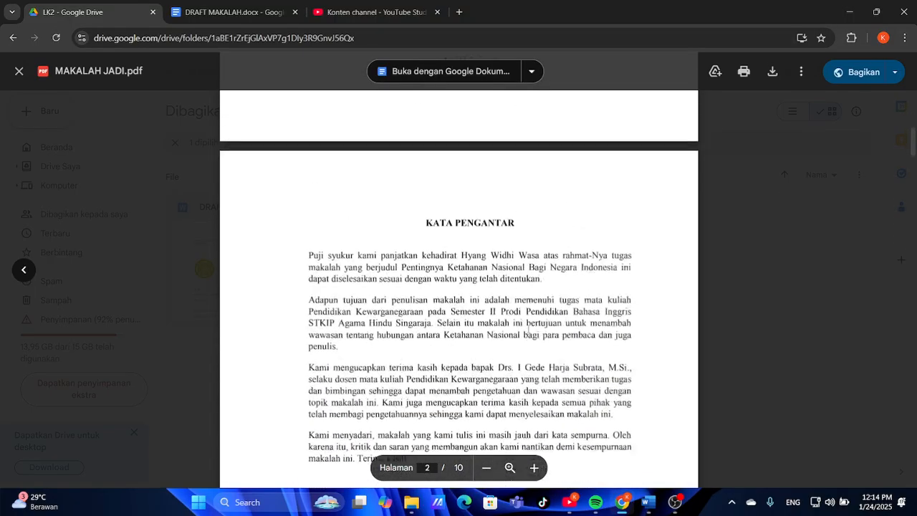
scroll(528, 330, "up", 1)
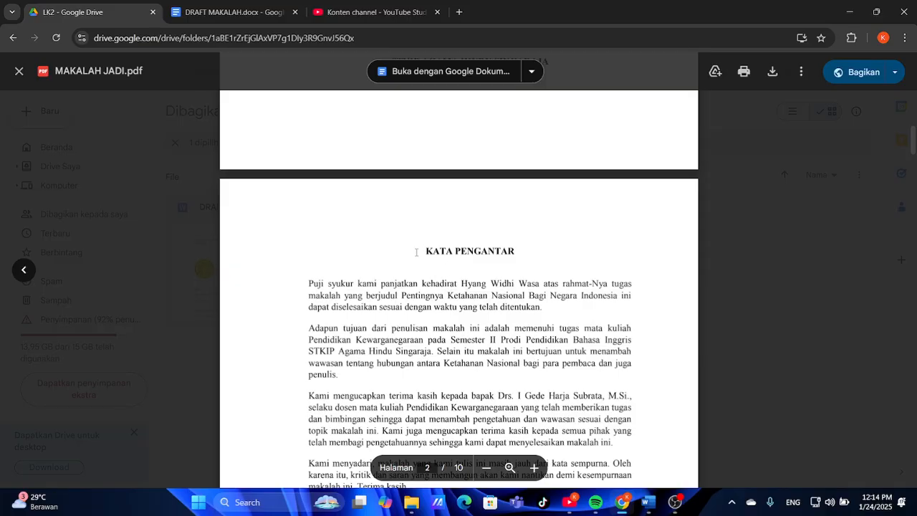
mouse_move(648, 501)
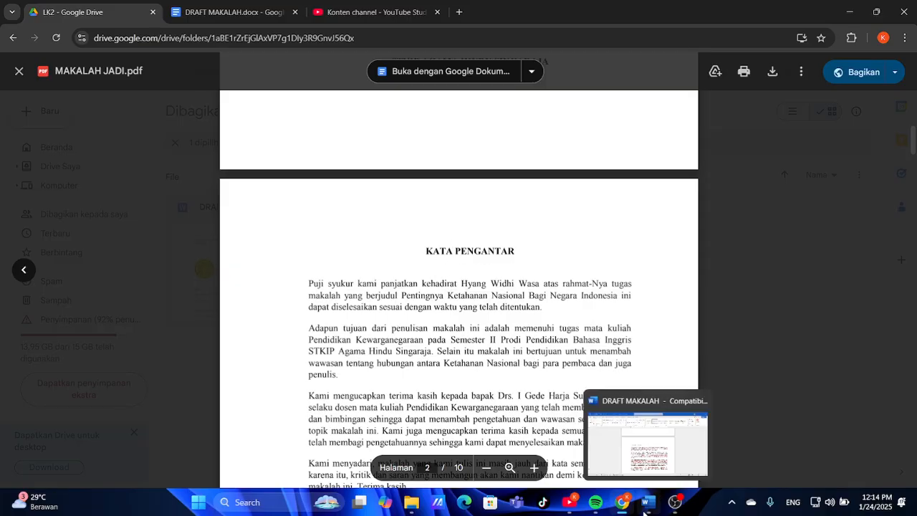
left_click(615, 470)
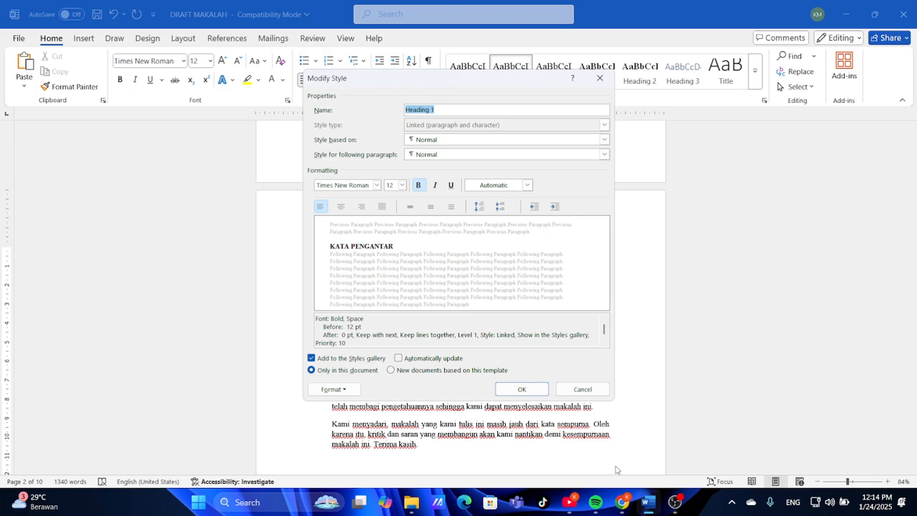
Set the Heading 1 style to centre alignment and save the change
left_click(345, 211)
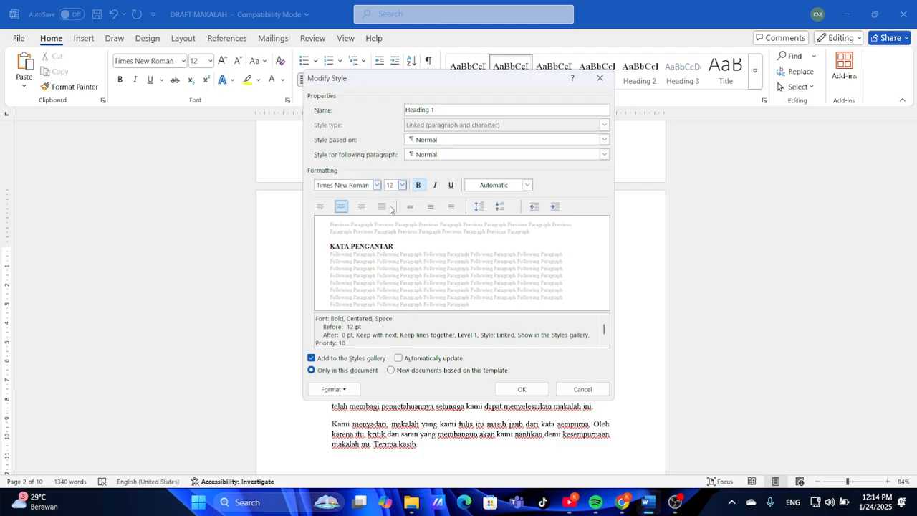
left_click(343, 392)
left_click(342, 391)
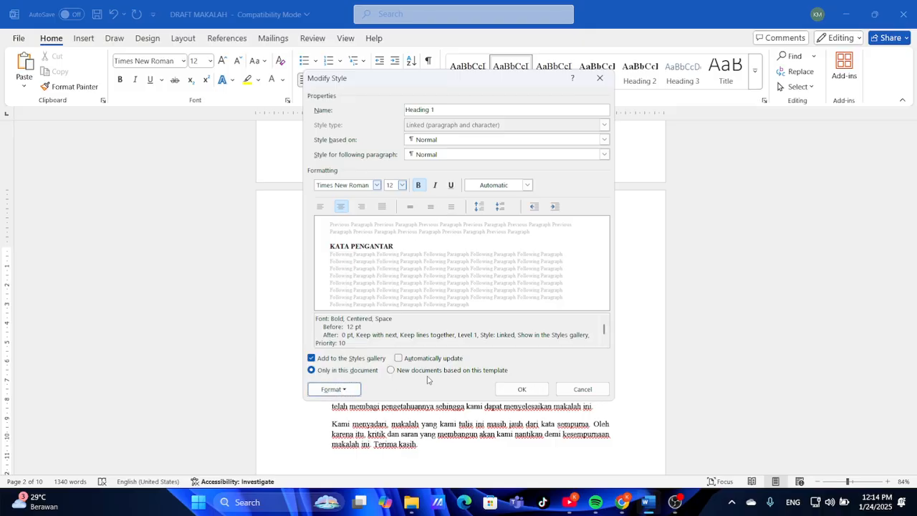
left_click(520, 389)
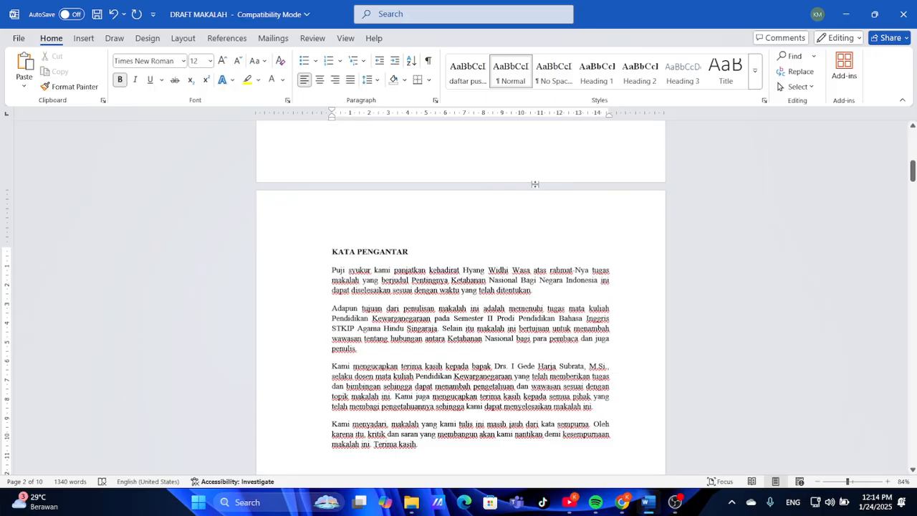
Apply Heading 1 to the KATA PENGANTAR title and add a blank line below it
left_click(596, 75)
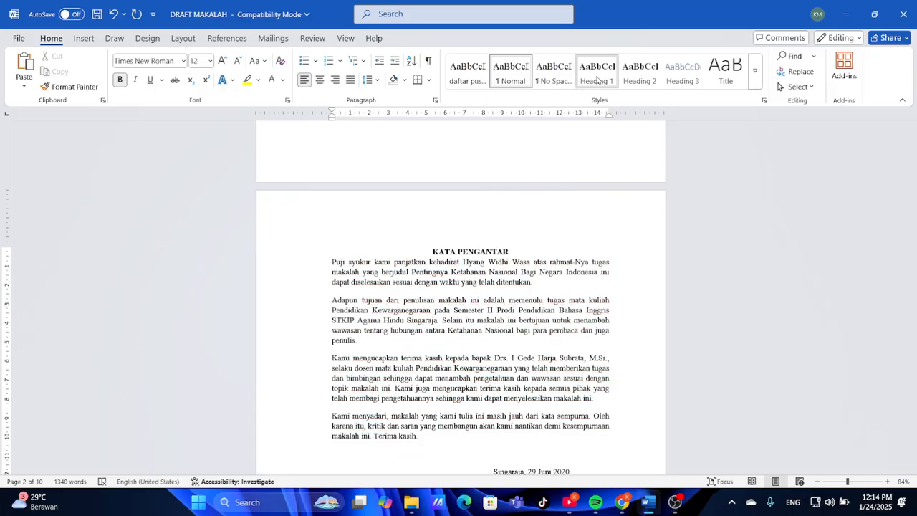
left_click(542, 248)
key("Return")
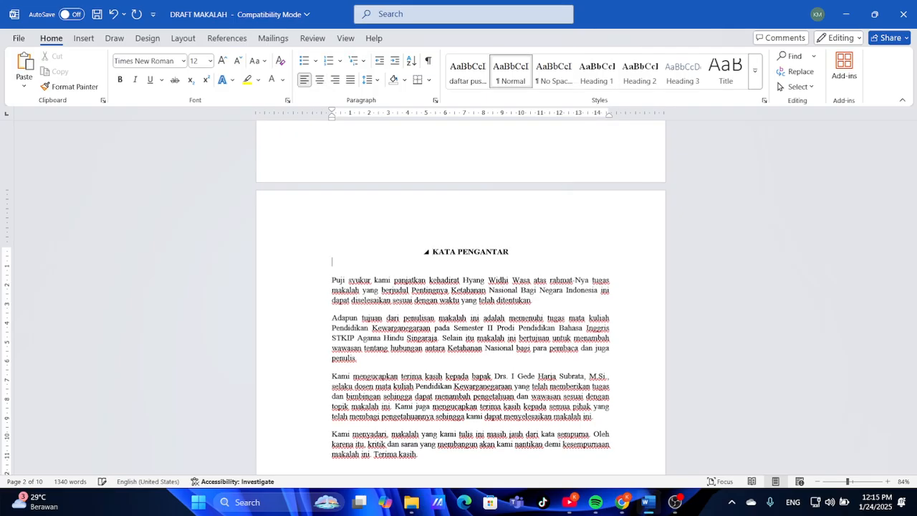
scroll(460, 297, "down", 10)
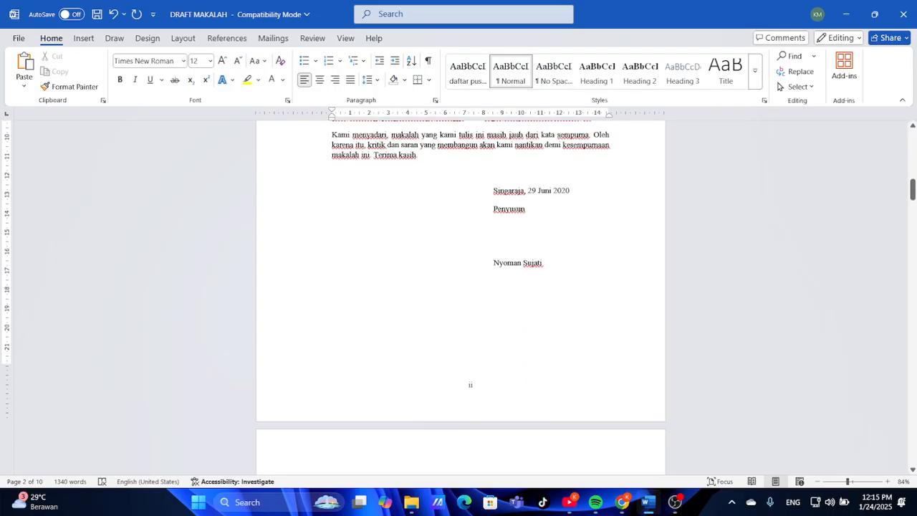
scroll(460, 297, "down", 10)
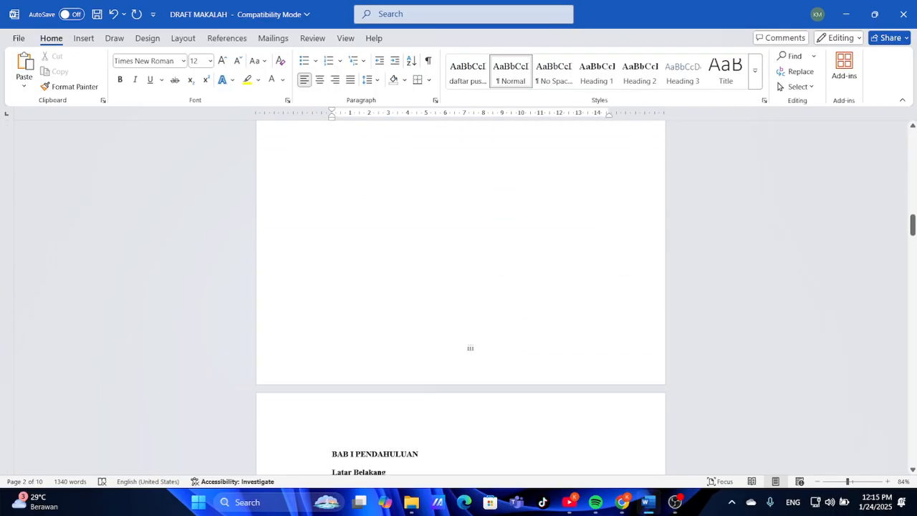
scroll(508, 348, "up", 6)
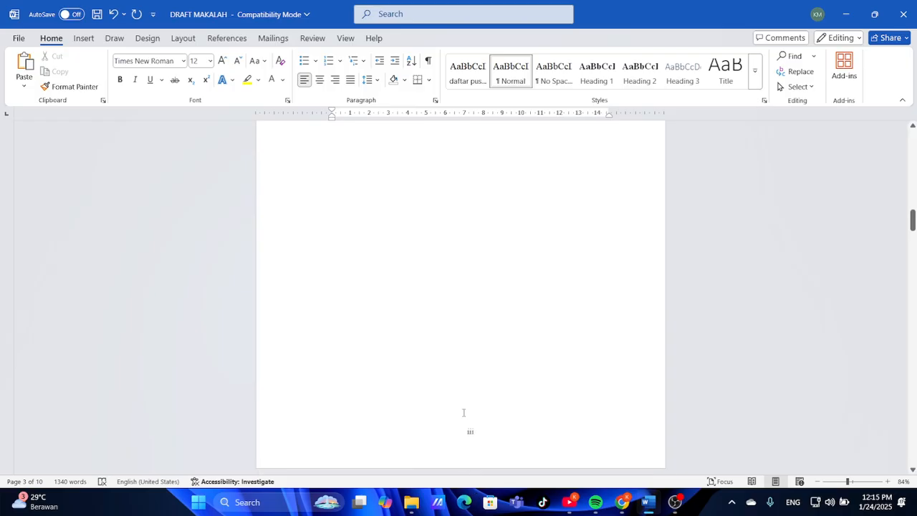
scroll(372, 329, "up", 2)
Make the DAFTAR ISI and BAB I PENDAHULUAN titles centred Heading 1 headings
left_click(338, 326)
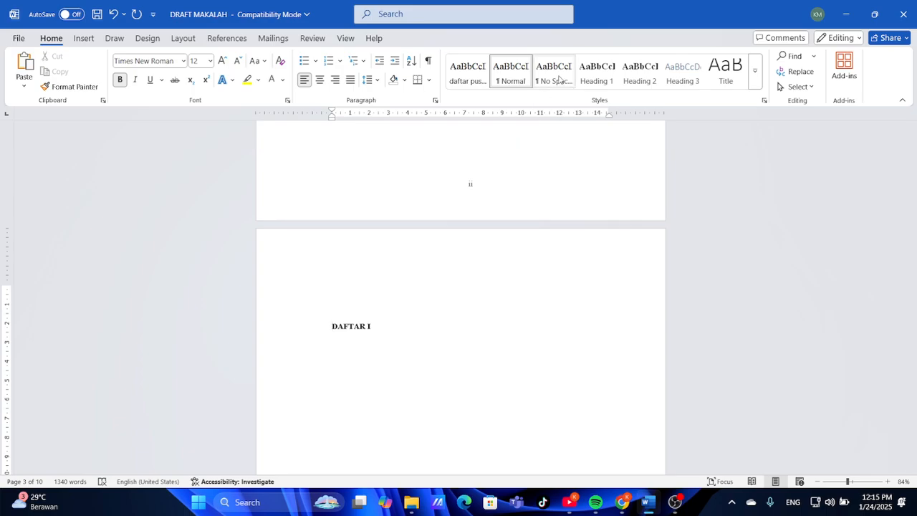
key("ctrl+e")
left_click(589, 79)
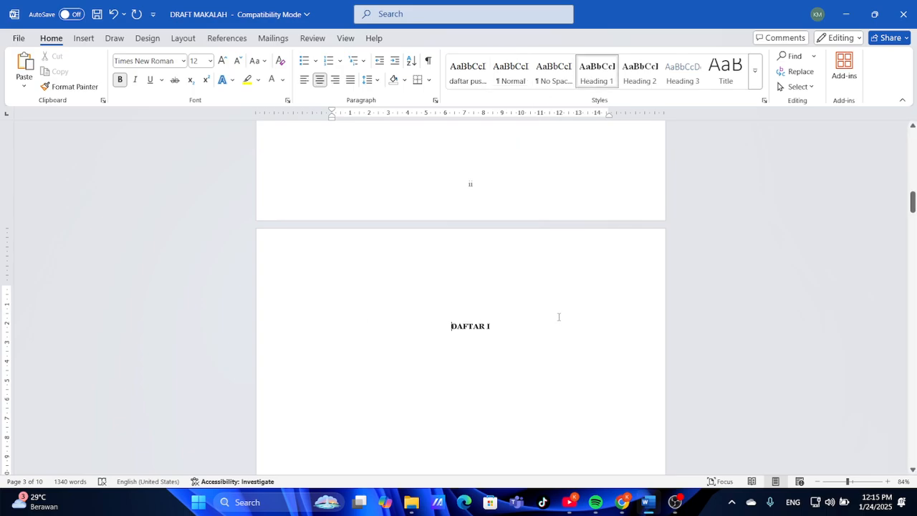
left_click(559, 317)
scroll(558, 316, "down", 8)
scroll(559, 316, "down", 5)
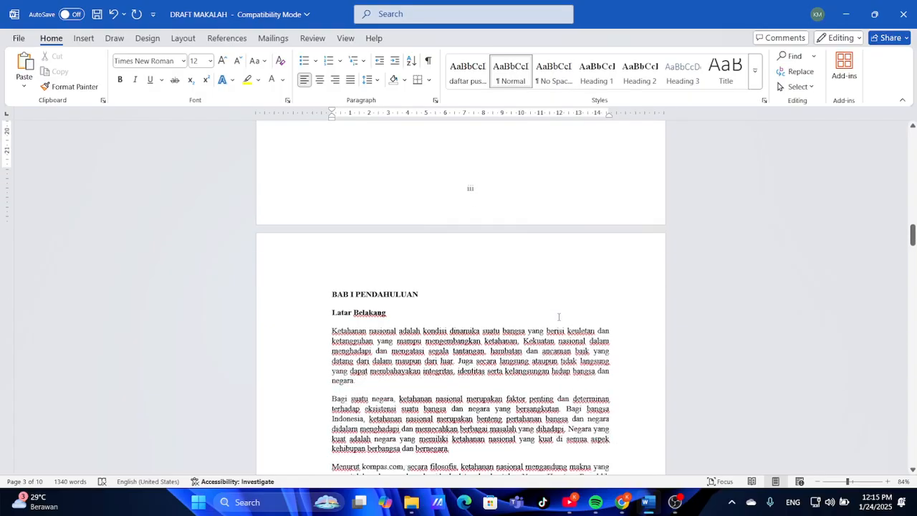
left_click(334, 265)
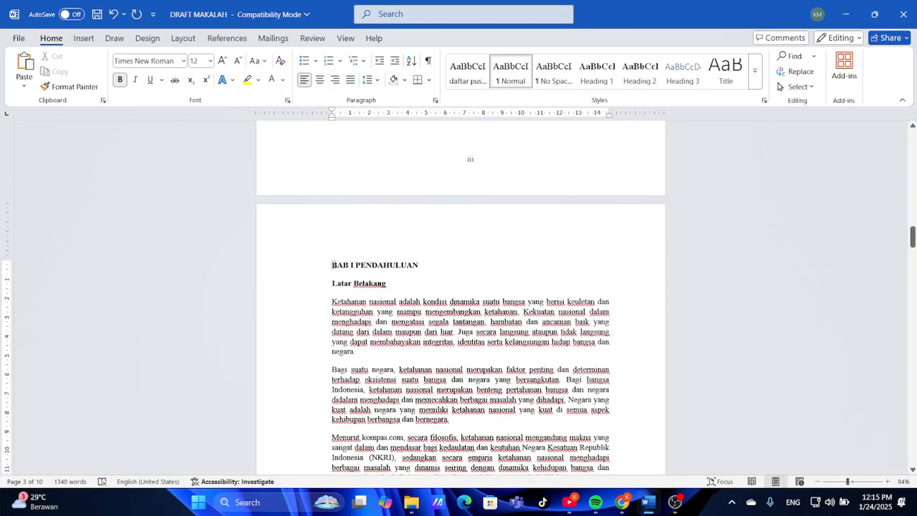
left_click(598, 74)
key("ctrl+e")
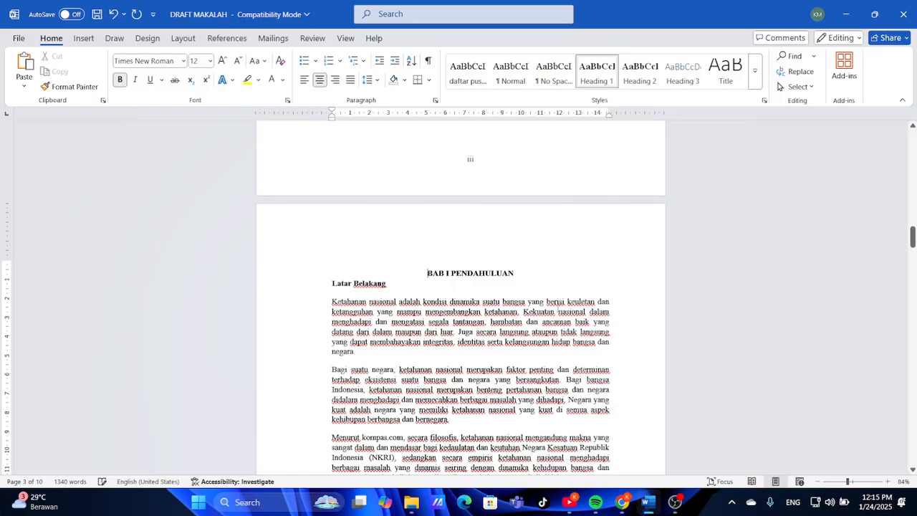
scroll(557, 308, "down", 9)
scroll(488, 267, "down", 9)
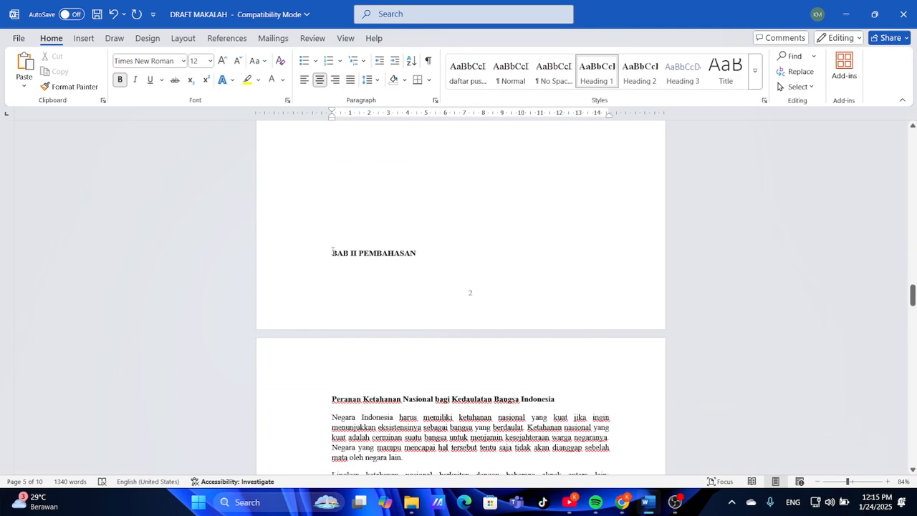
Apply Heading 1 to the BAB II PEMBAHASAN and BAB III KESIMPULAN titles
left_click(332, 252)
left_click(595, 75)
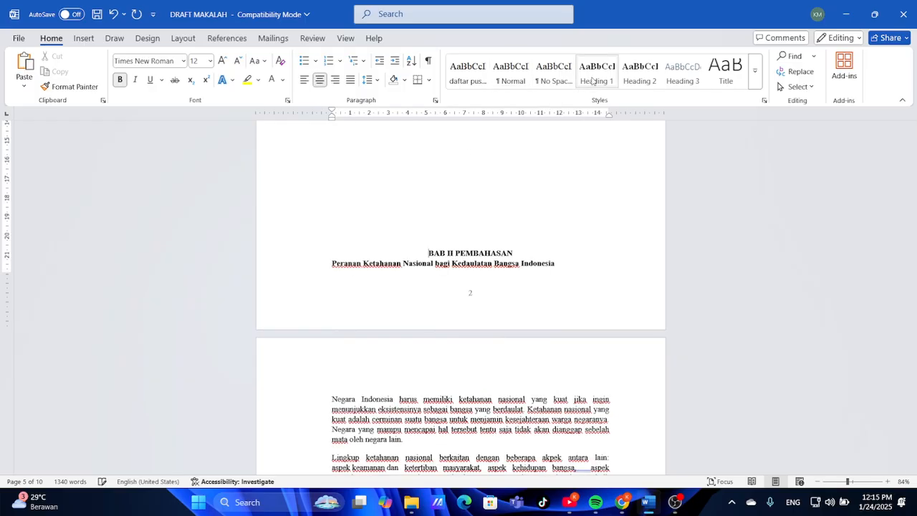
scroll(557, 278, "down", 14)
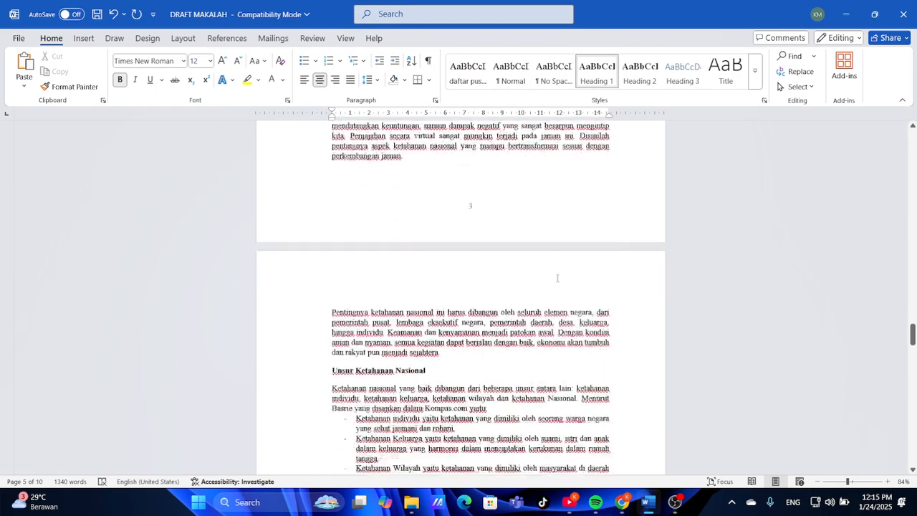
scroll(557, 277, "down", 5)
scroll(557, 277, "down", 13)
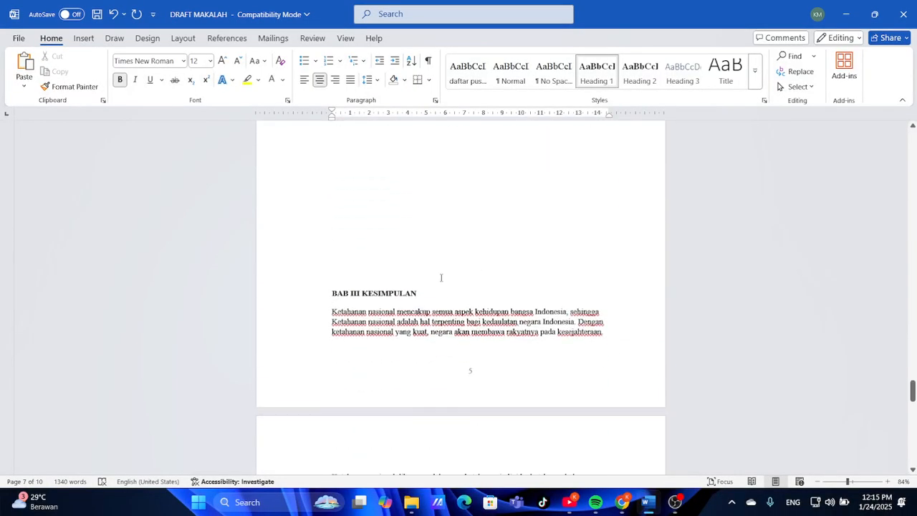
left_click(333, 294)
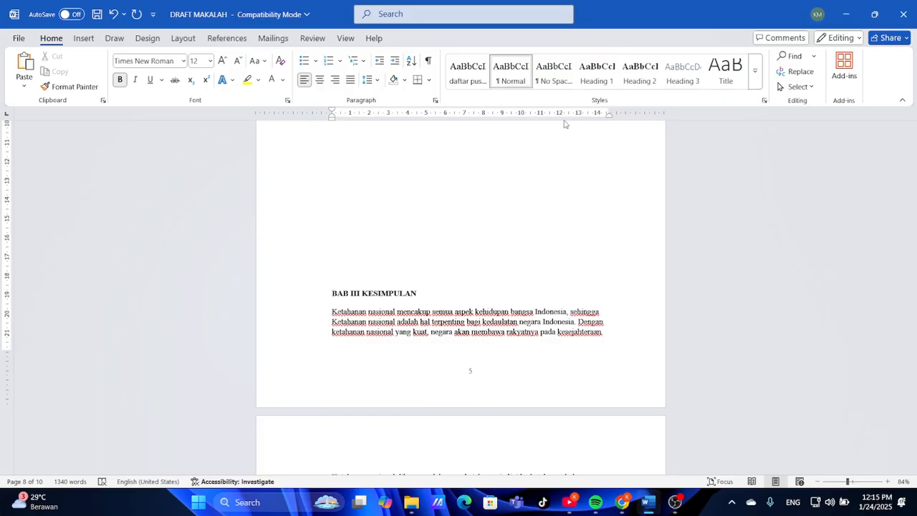
left_click(597, 71)
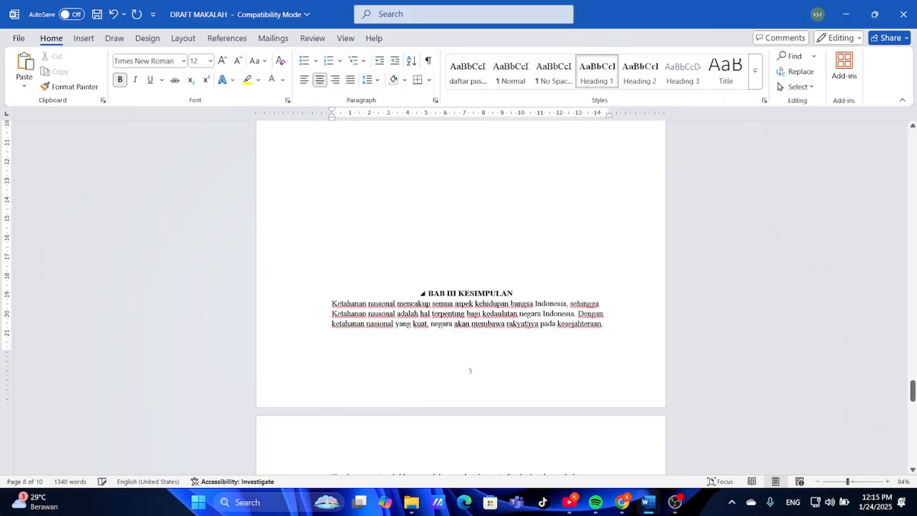
scroll(509, 360, "down", 3)
scroll(509, 361, "down", 9)
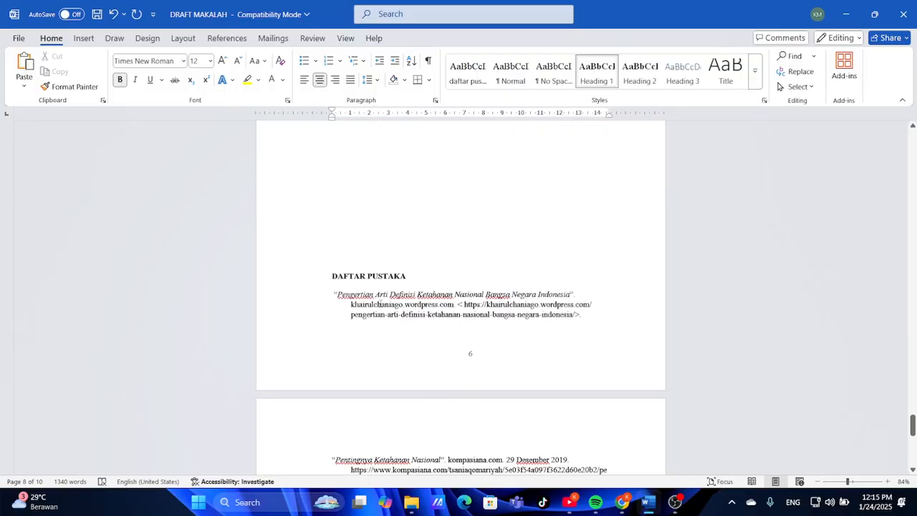
Apply Heading 1 to DAFTAR PUSTAKA and scroll back to BAB I PENDAHULUAN
left_click(329, 273)
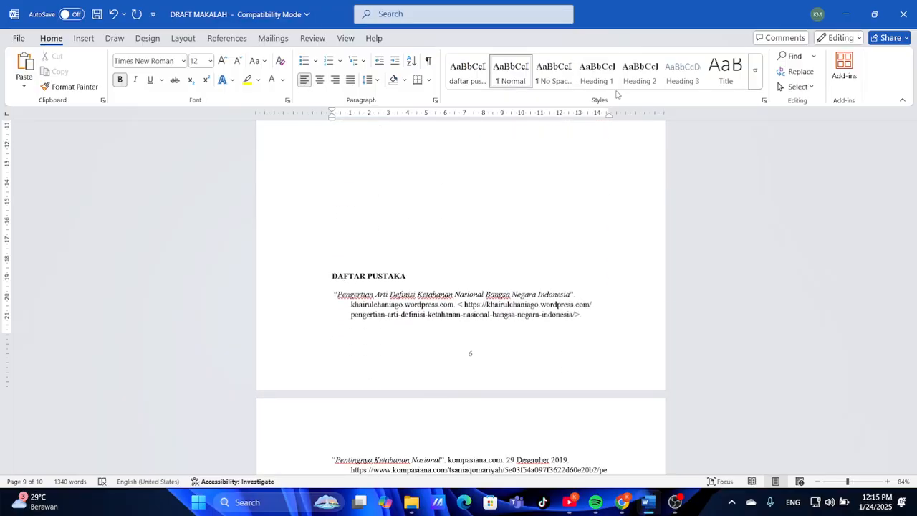
left_click(612, 80)
scroll(499, 342, "down", 3)
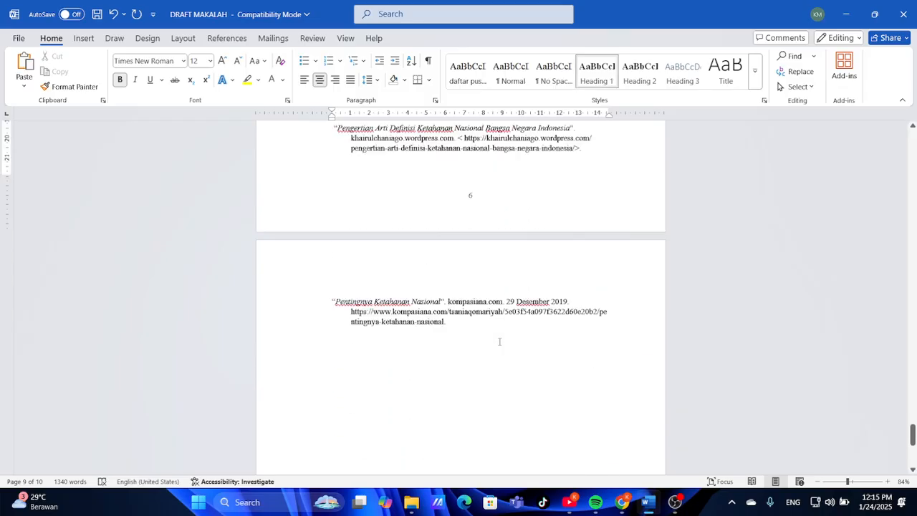
scroll(499, 342, "up", 10)
scroll(499, 342, "up", 20)
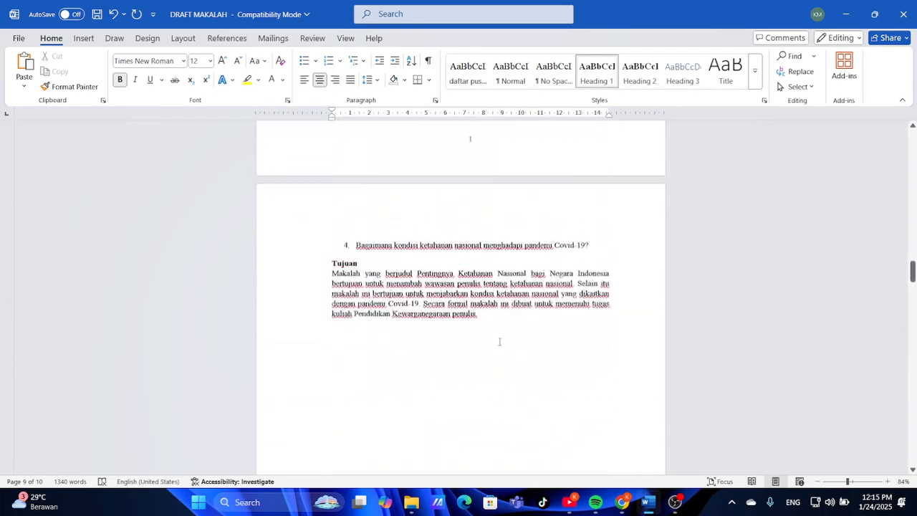
scroll(499, 341, "up", 10)
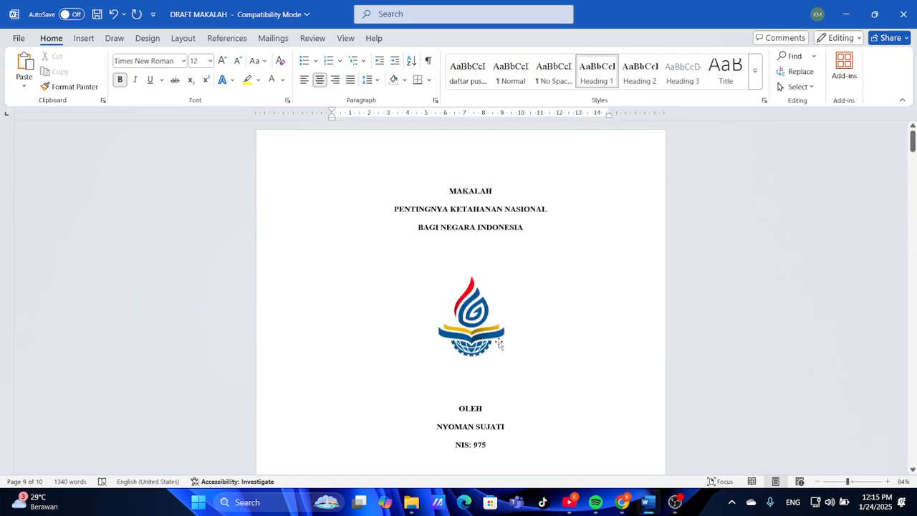
scroll(499, 341, "down", 5)
scroll(499, 341, "down", 15)
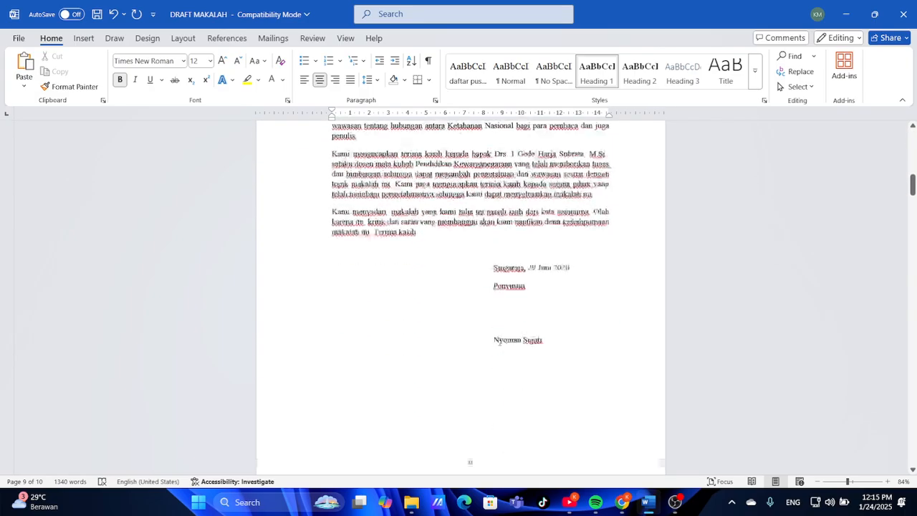
scroll(499, 342, "down", 8)
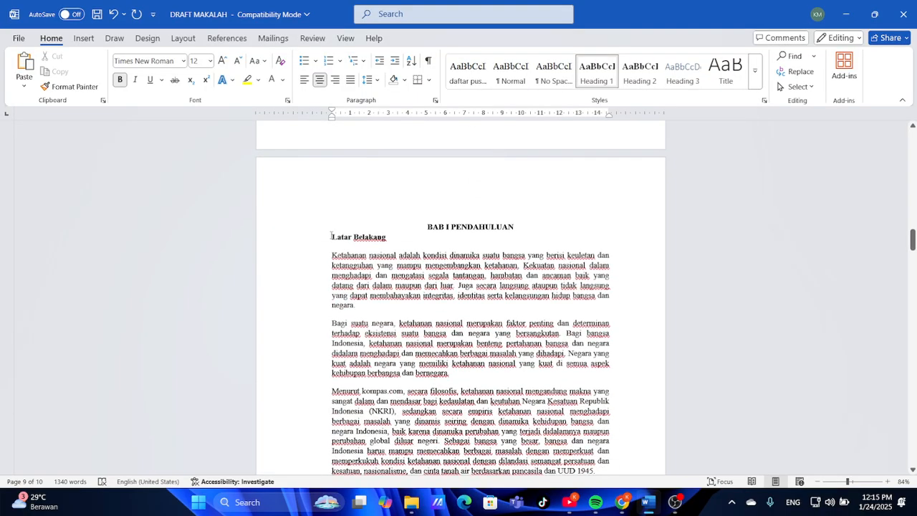
With the caret in Latar Belakang, open Heading 2's Modify Style settings, then switch to the reference PDF
left_click(331, 236)
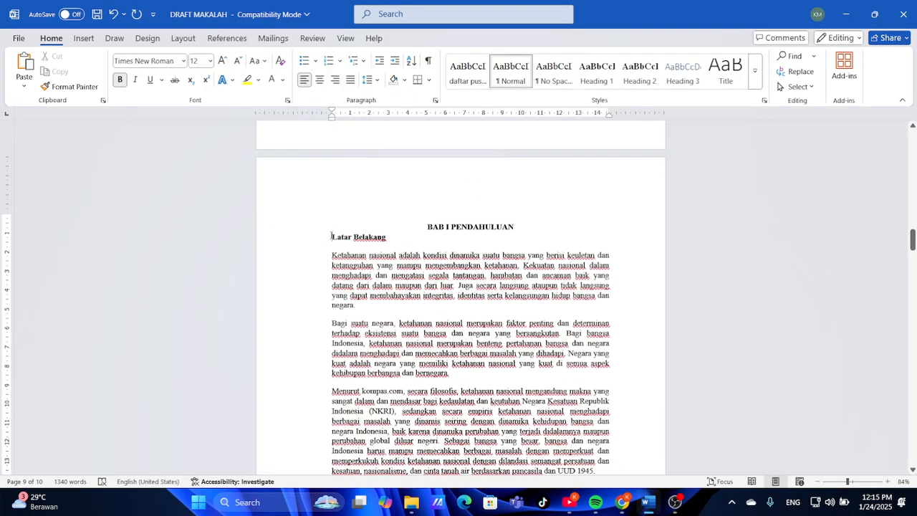
right_click(651, 69)
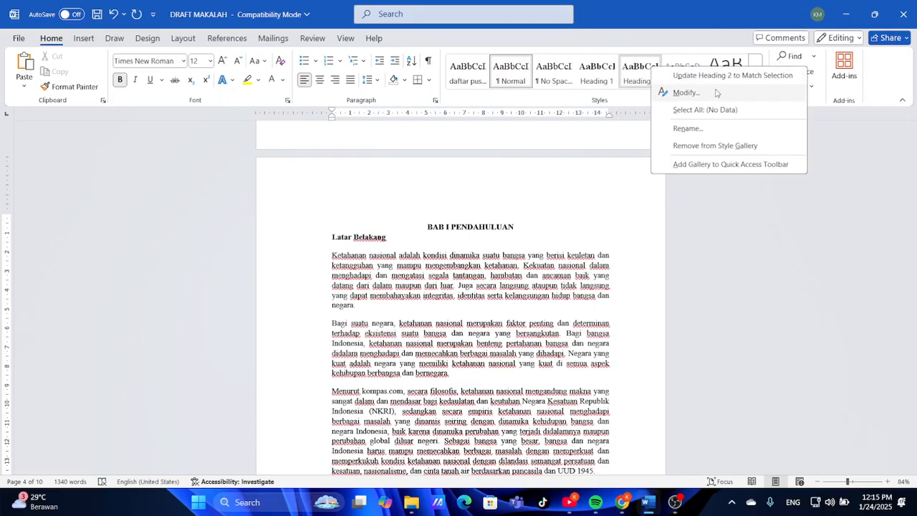
left_click(677, 92)
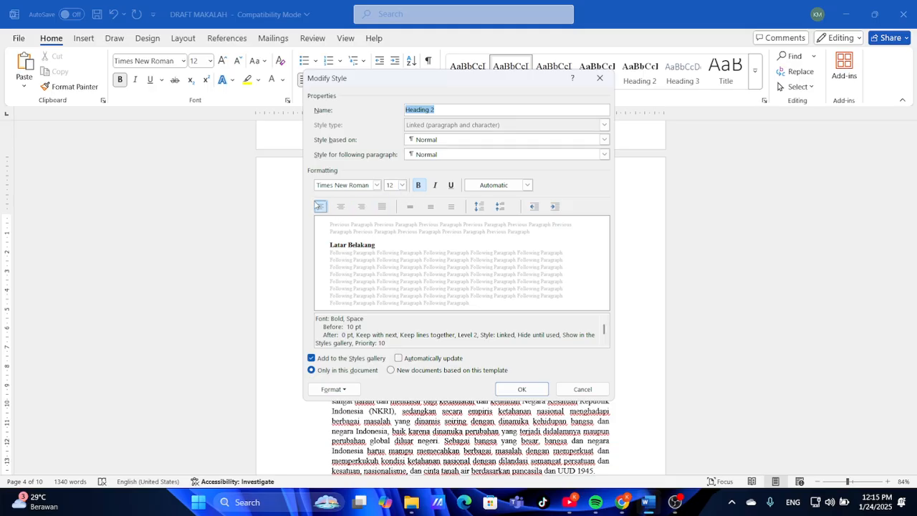
left_click(349, 388)
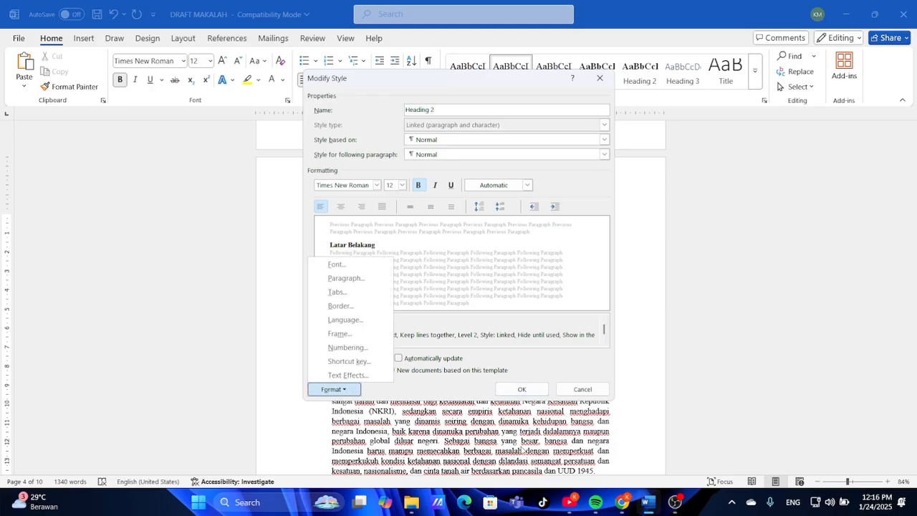
mouse_move(622, 502)
left_click(623, 437)
Scroll the reference PDF to its DAFTAR ISI page 3, then return to Word's style editing
scroll(432, 348, "down", 5)
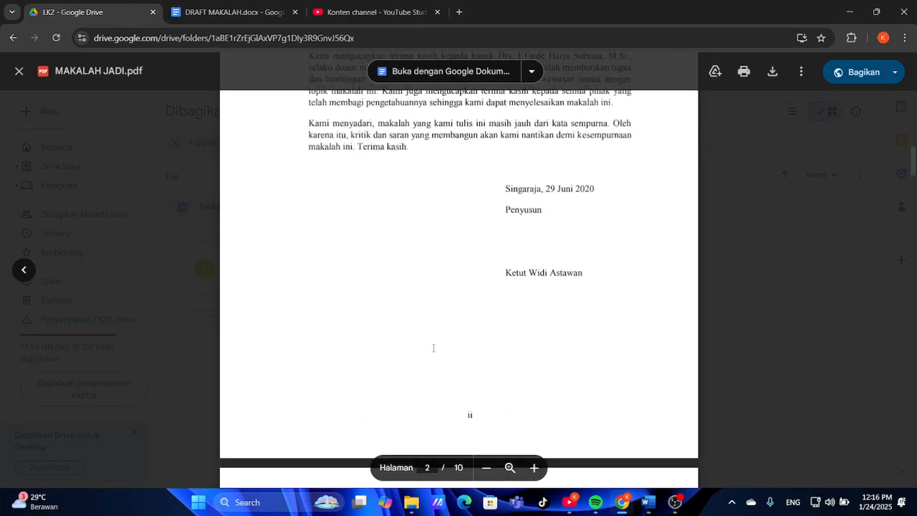
scroll(432, 348, "down", 5)
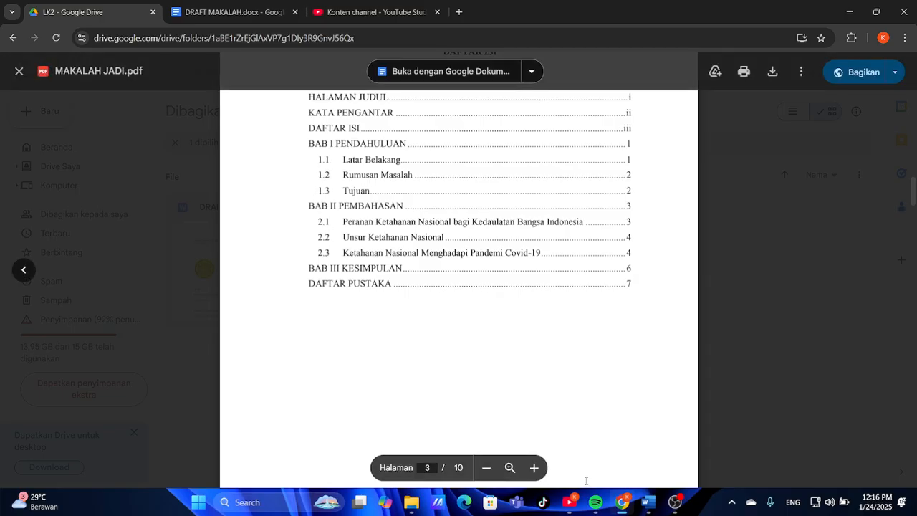
left_click(647, 502)
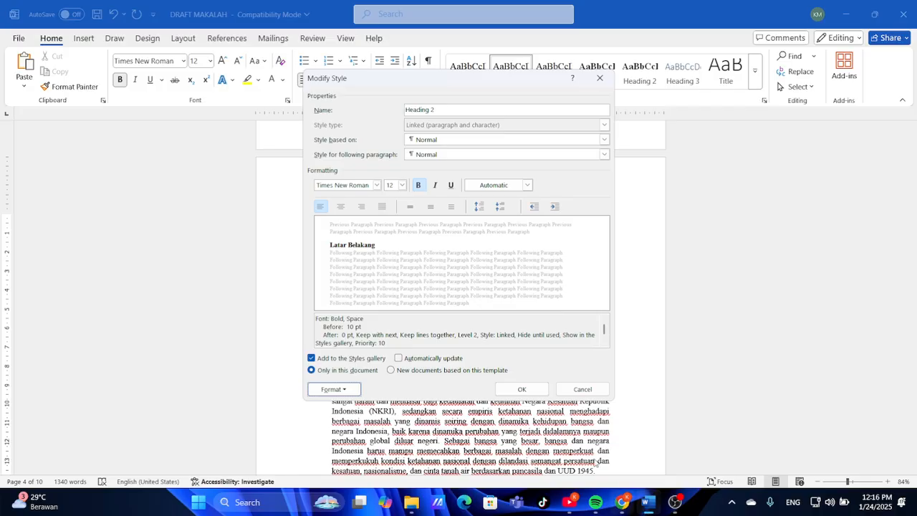
Give Heading 2 the 1.1, 1.2, 1.3 numbering format and save the style
left_click(334, 389)
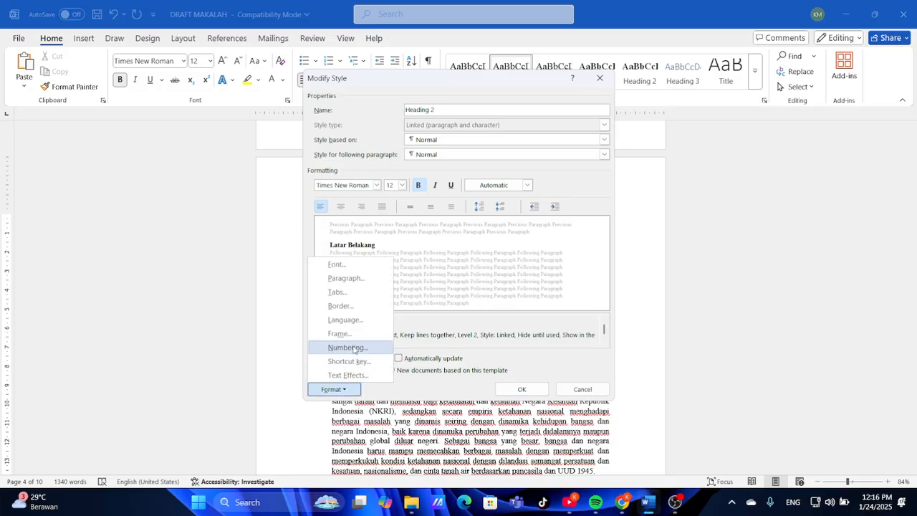
left_click(347, 347)
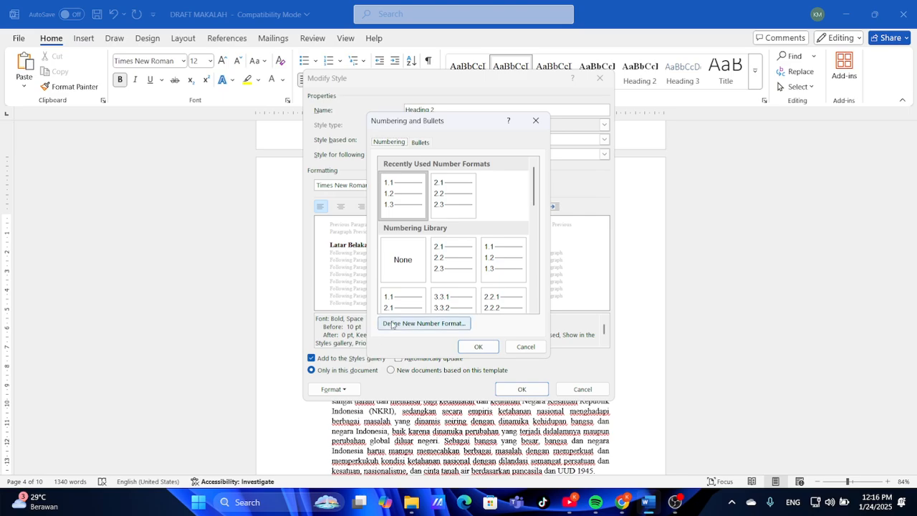
left_click(406, 199)
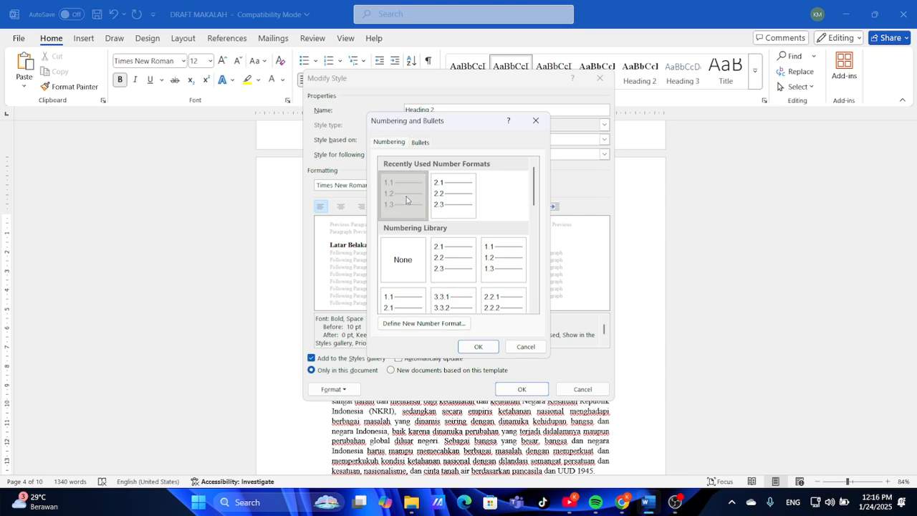
left_click(477, 348)
left_click(521, 389)
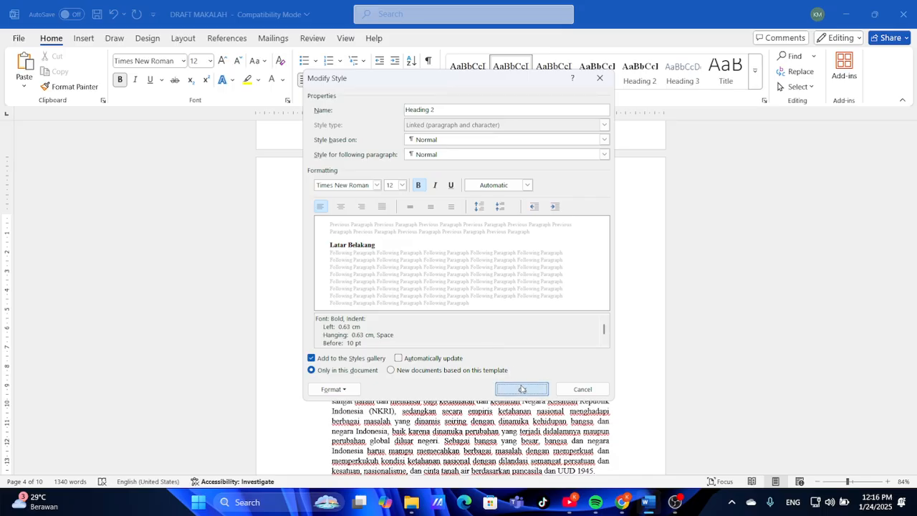
Make Latar Belakang the numbered subheading 1.1, flush with the left margin
left_click(633, 86)
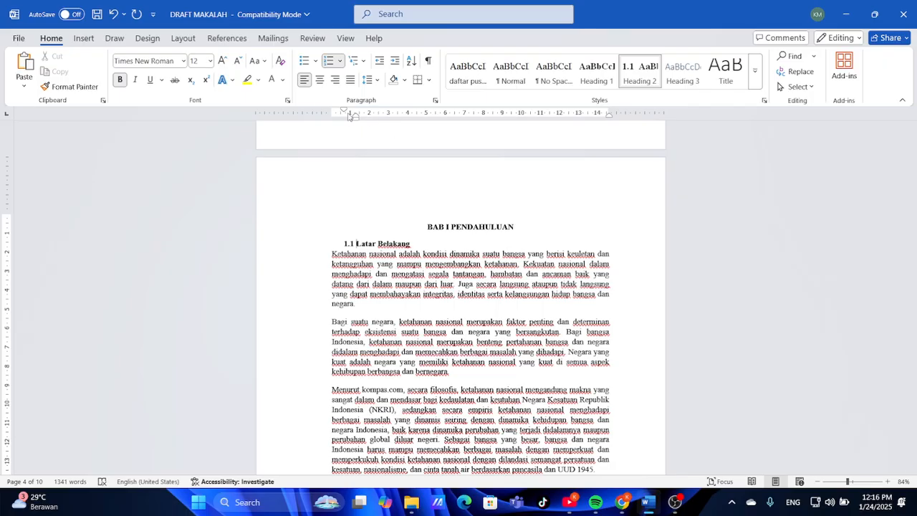
mouse_move(344, 111)
left_mouse_down()
mouse_move(332, 111)
mouse_move(356, 116)
mouse_move(345, 116)
left_mouse_up()
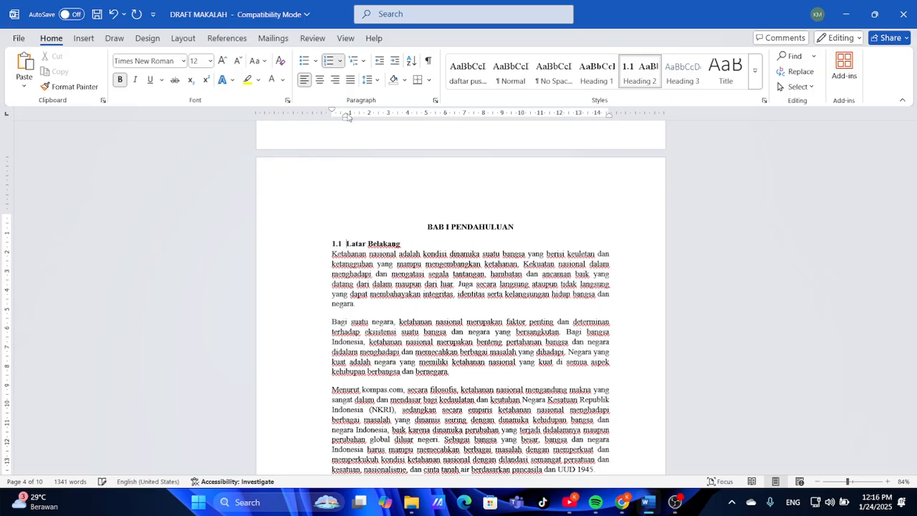
left_click(421, 291)
scroll(421, 292, "down", 12)
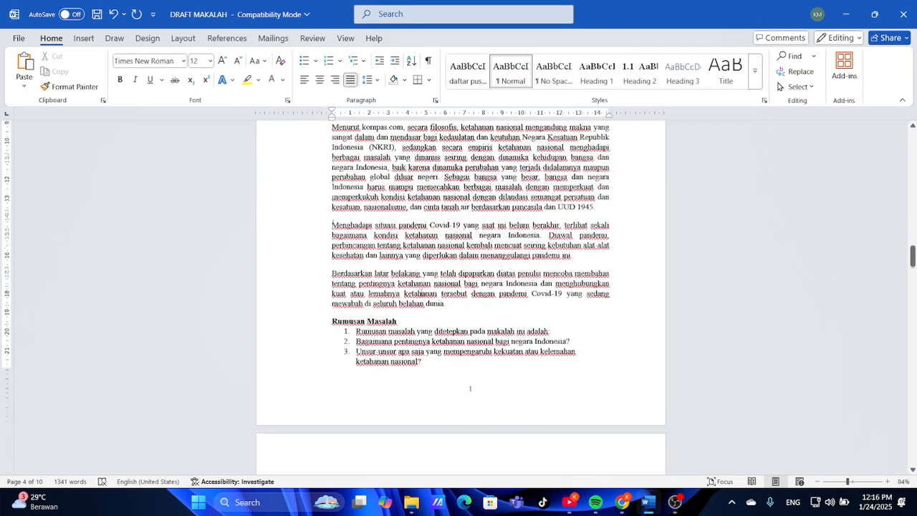
scroll(377, 281, "up", 15)
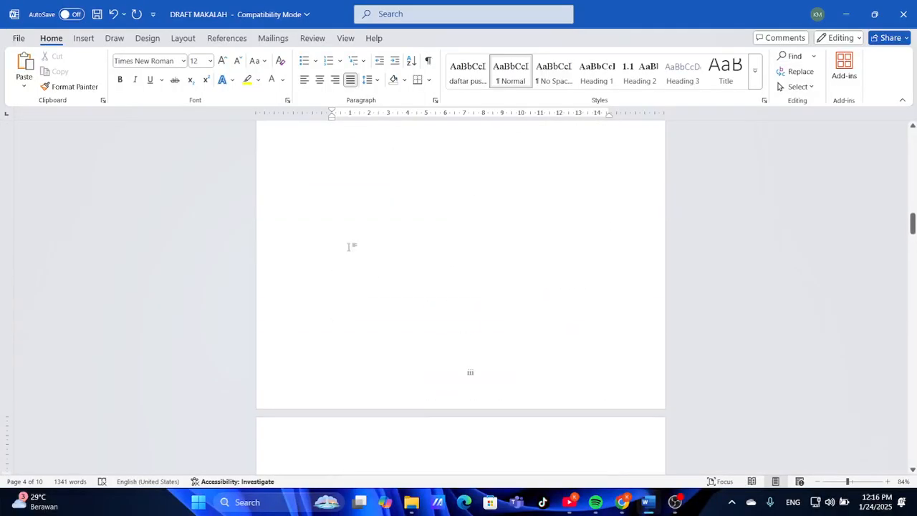
scroll(349, 246, "up", 3)
scroll(349, 246, "down", 16)
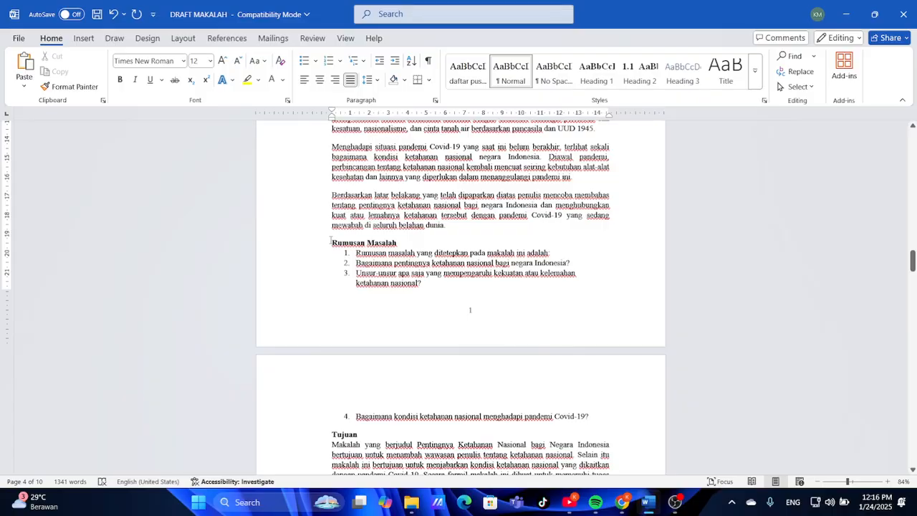
Make Rumusan Masalah the numbered subheading 1.2 at the left margin
left_click(331, 242)
left_click(630, 84)
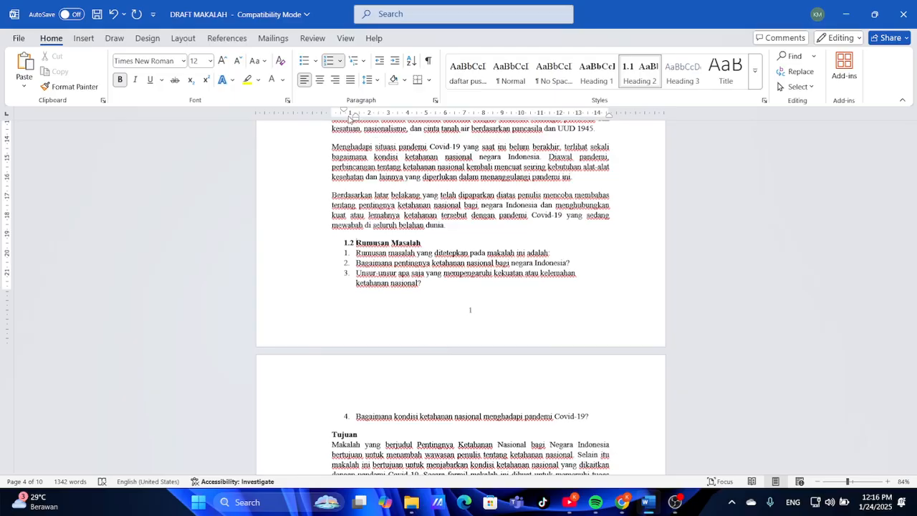
mouse_move(343, 111)
left_mouse_down()
mouse_move(333, 112)
mouse_move(355, 114)
mouse_move(346, 116)
left_mouse_up()
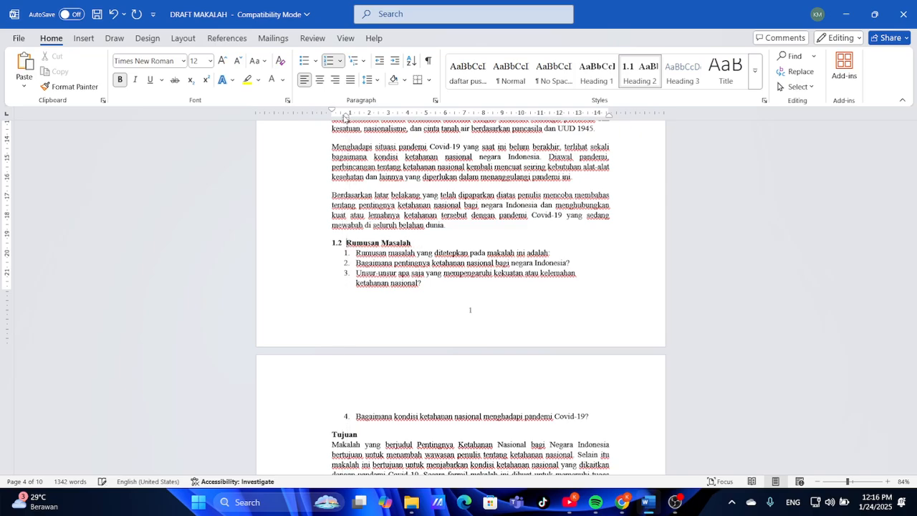
scroll(429, 302, "down", 5)
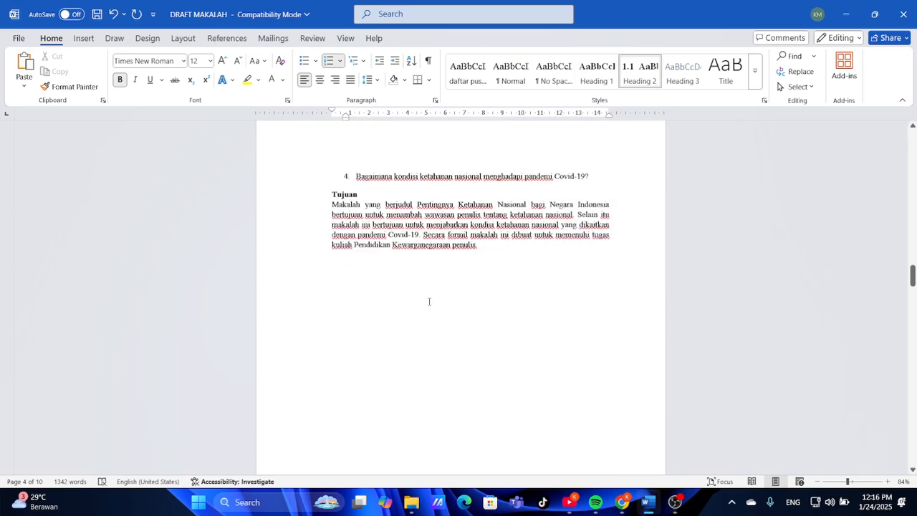
Make Tujuan the numbered subheading 1.3 at the left margin
left_click(329, 198)
left_click(639, 71)
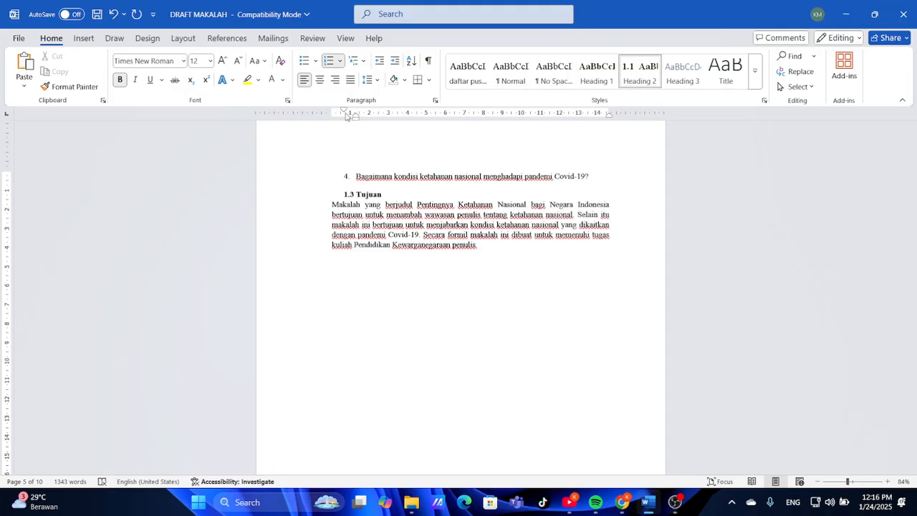
mouse_move(345, 111)
left_mouse_down()
mouse_move(332, 112)
mouse_move(346, 114)
left_mouse_up()
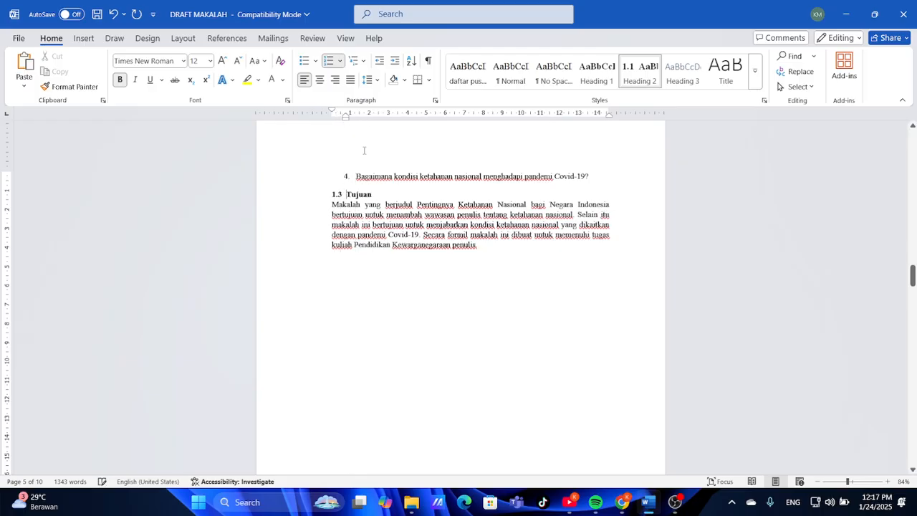
left_click(417, 280)
scroll(417, 280, "down", 5)
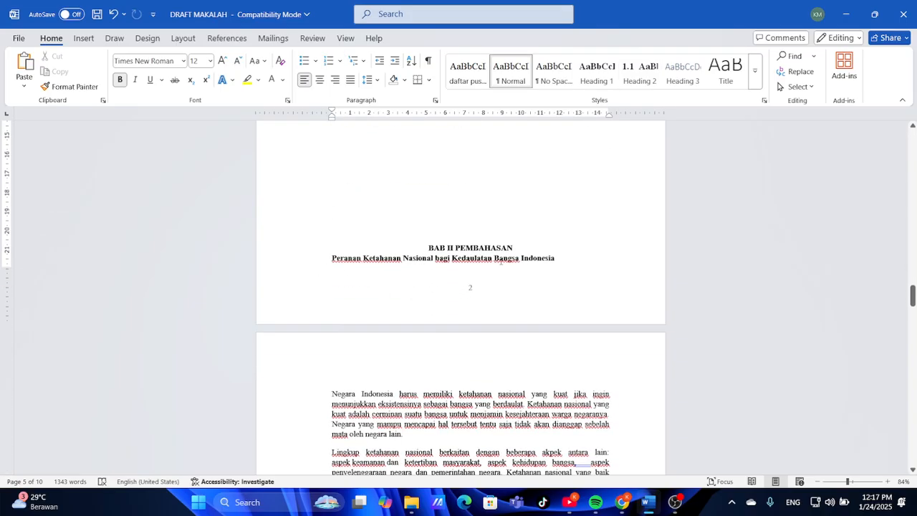
Check the reference PDF's DAFTAR ISI listing subheadings 1.1–1.3 and 2.1–2.3
left_click(622, 501)
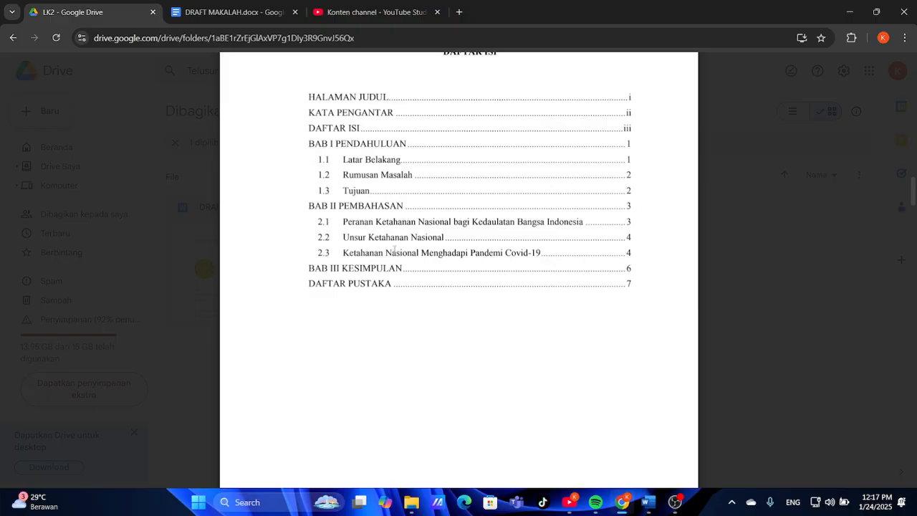
Back in DRAFT MAKALAH, delete the empty lines after the Tujuan paragraph
left_click(646, 503)
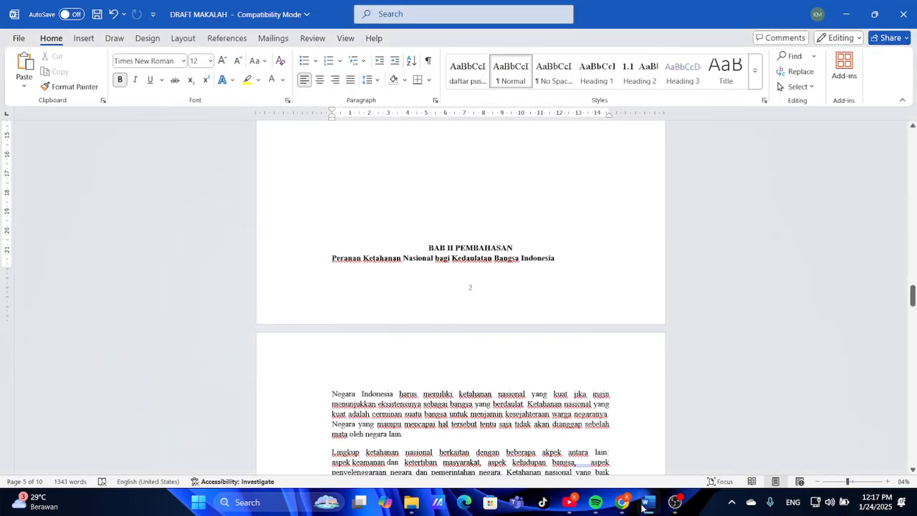
scroll(473, 370, "up", 2)
scroll(473, 370, "down", 2)
scroll(473, 369, "up", 6)
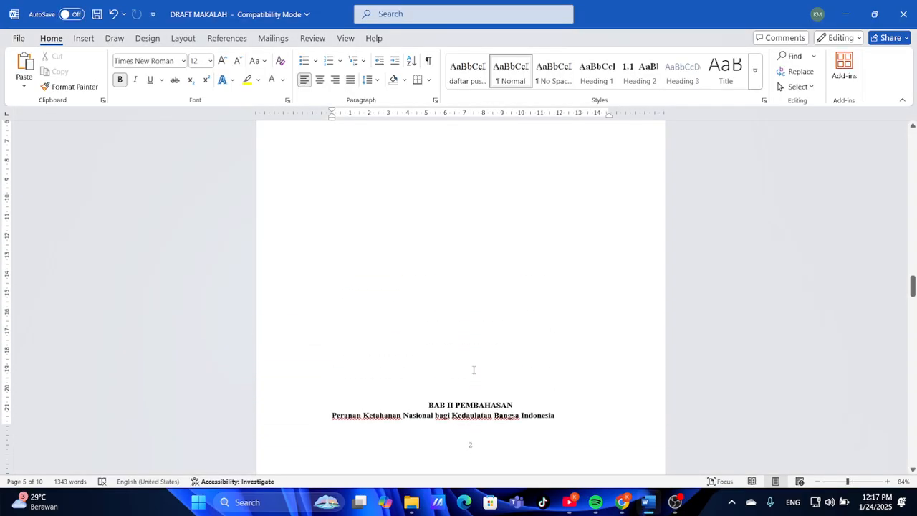
scroll(473, 369, "up", 1)
scroll(473, 370, "down", 5)
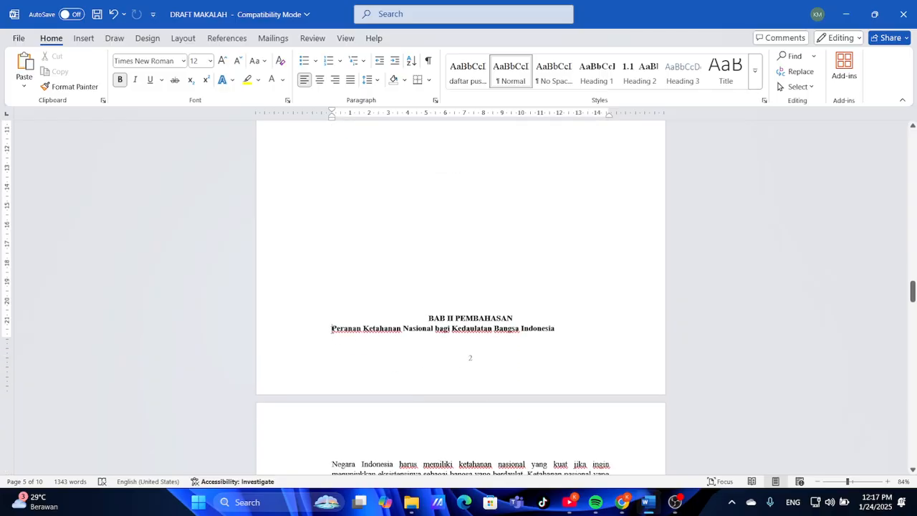
scroll(470, 239, "up", 5)
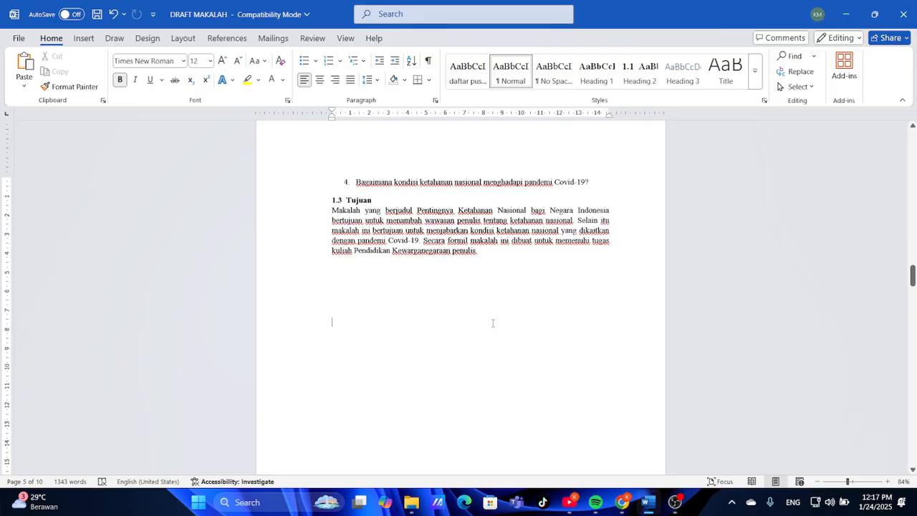
key("Return")
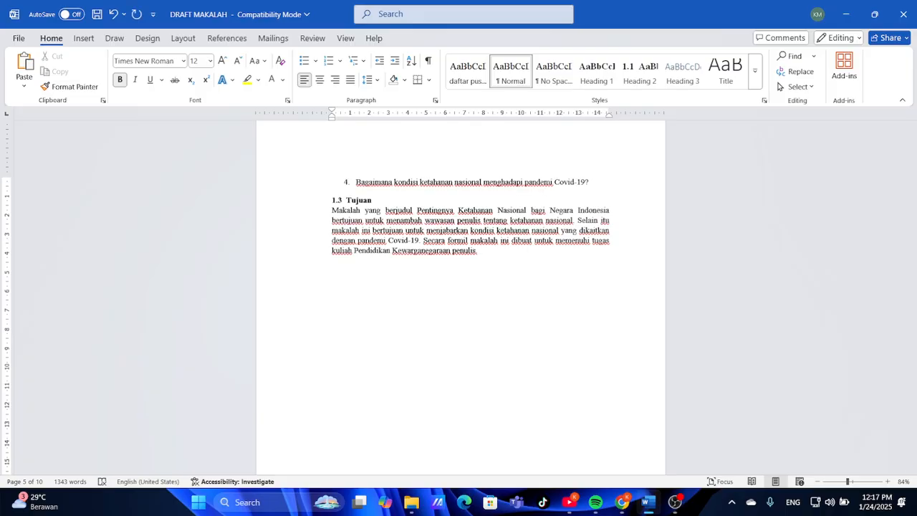
key("BackSpace")
key("BackSpace")
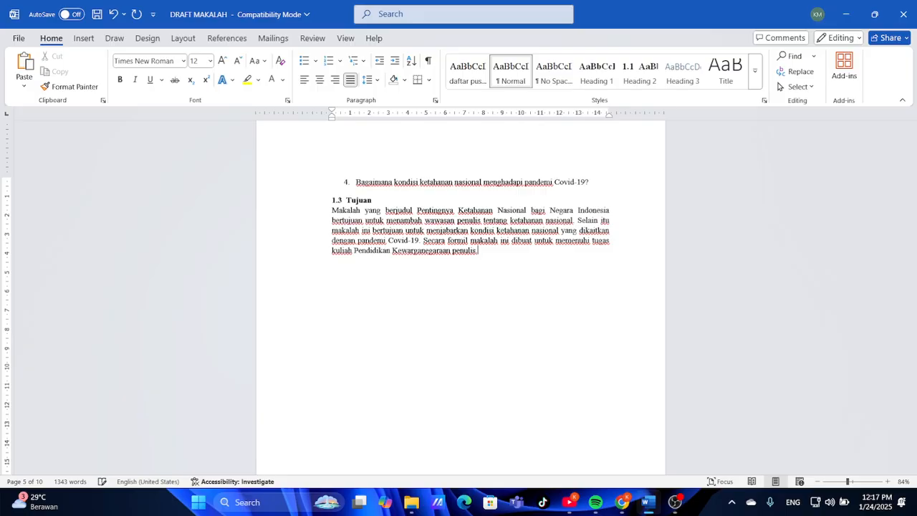
scroll(492, 323, "down", 10)
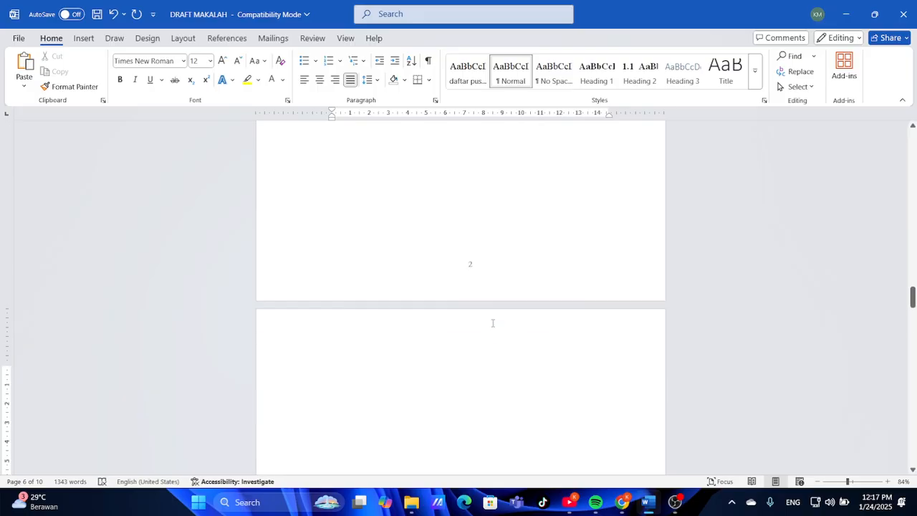
scroll(492, 323, "down", 5)
scroll(492, 323, "up", 20)
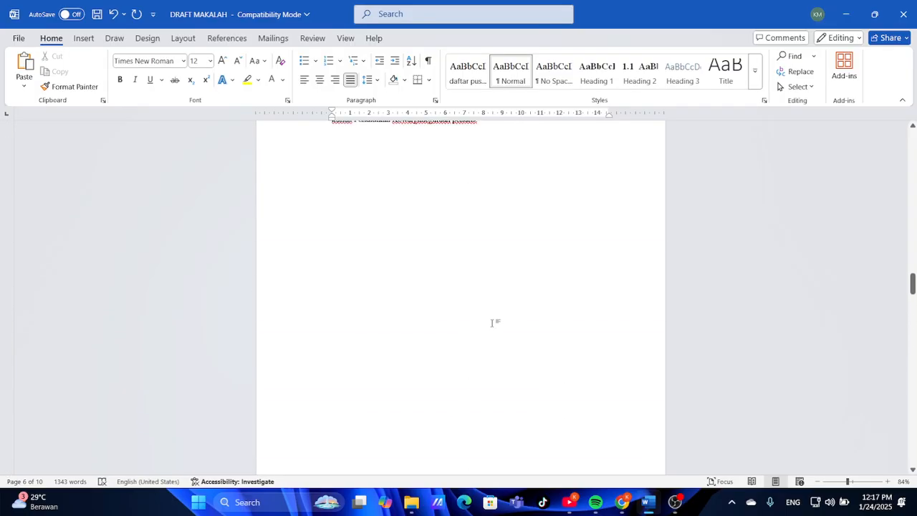
scroll(492, 323, "up", 20)
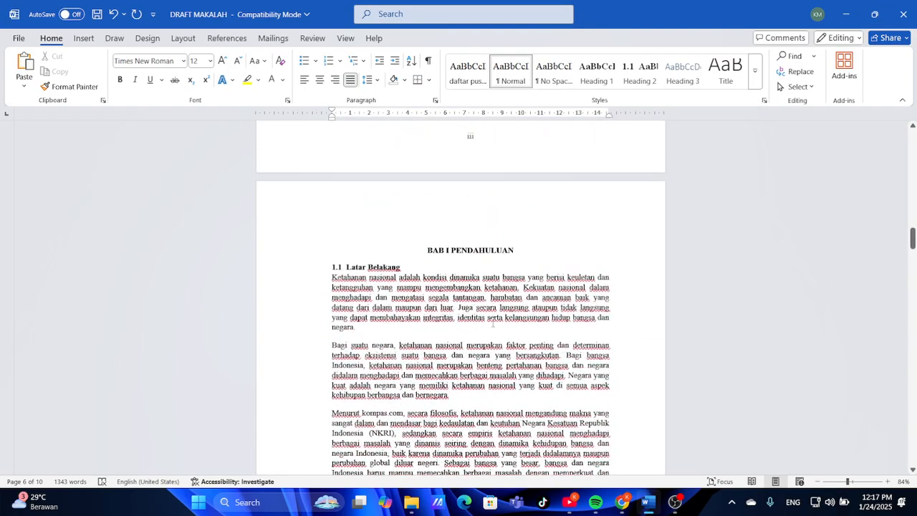
scroll(492, 323, "down", 20)
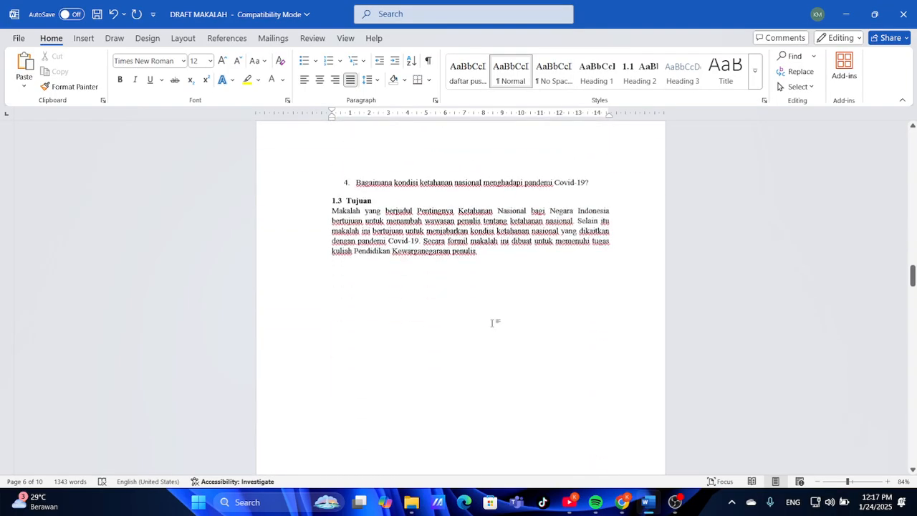
scroll(492, 323, "down", 5)
scroll(492, 323, "up", 3)
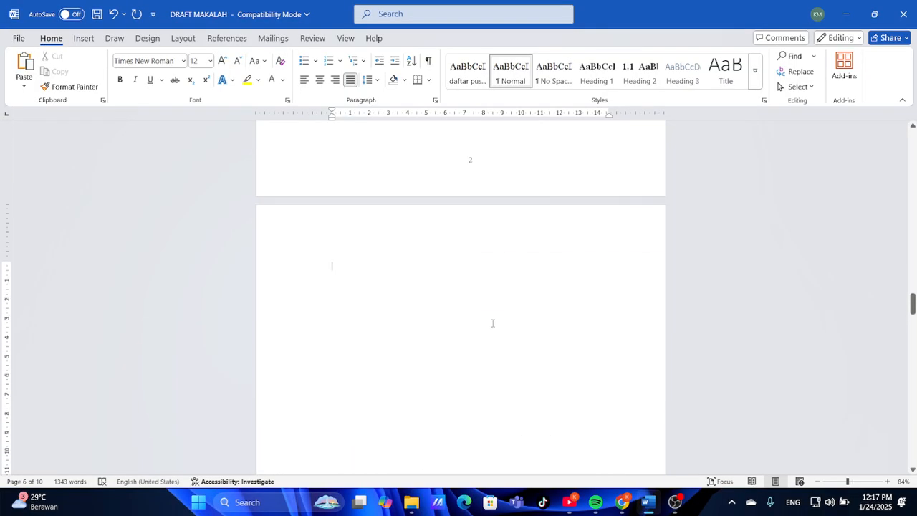
scroll(492, 323, "down", 2)
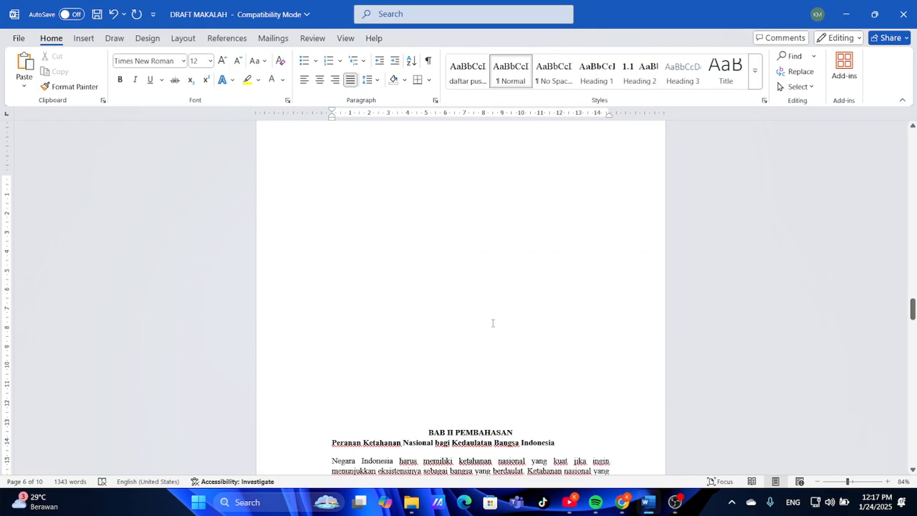
Insert a page break so BAB II PEMBAHASAN starts on a new page
left_click(411, 425)
scroll(411, 425, "down", 5)
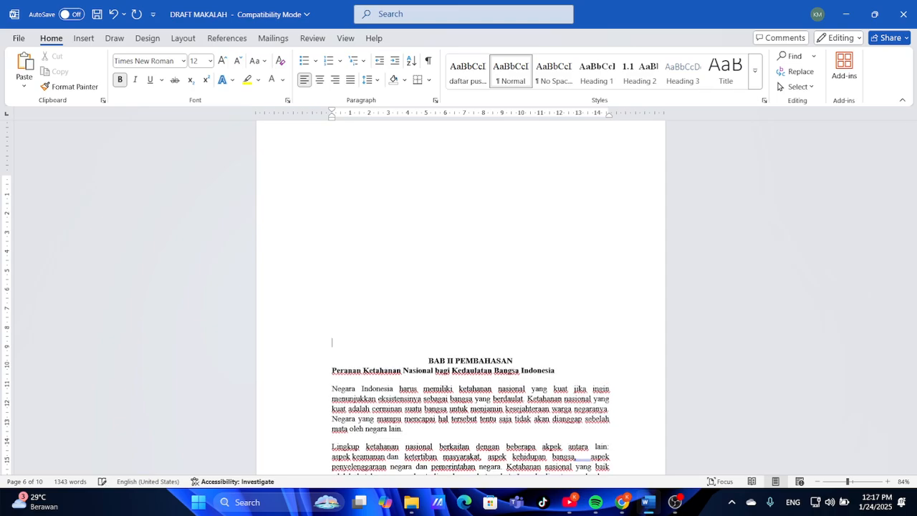
scroll(470, 300, "down", 3)
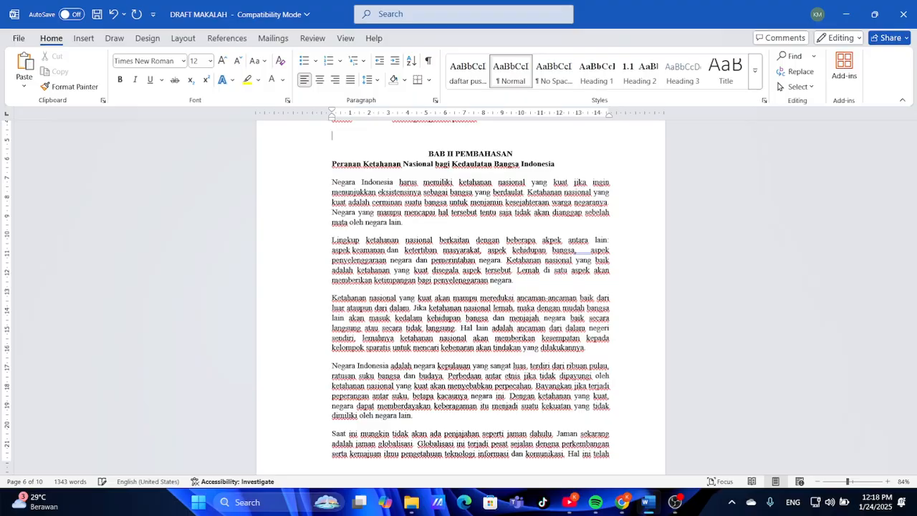
scroll(470, 300, "up", 1)
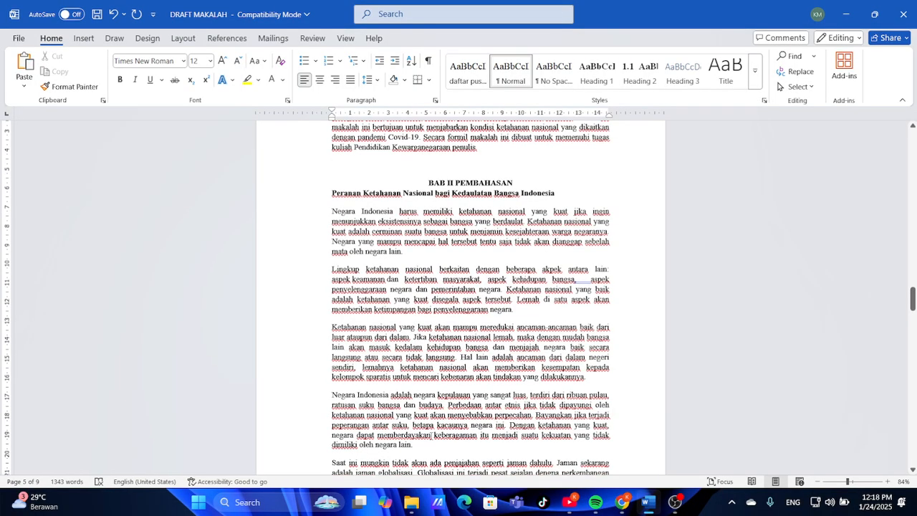
key("ctrl+Return")
scroll(431, 436, "down", 4)
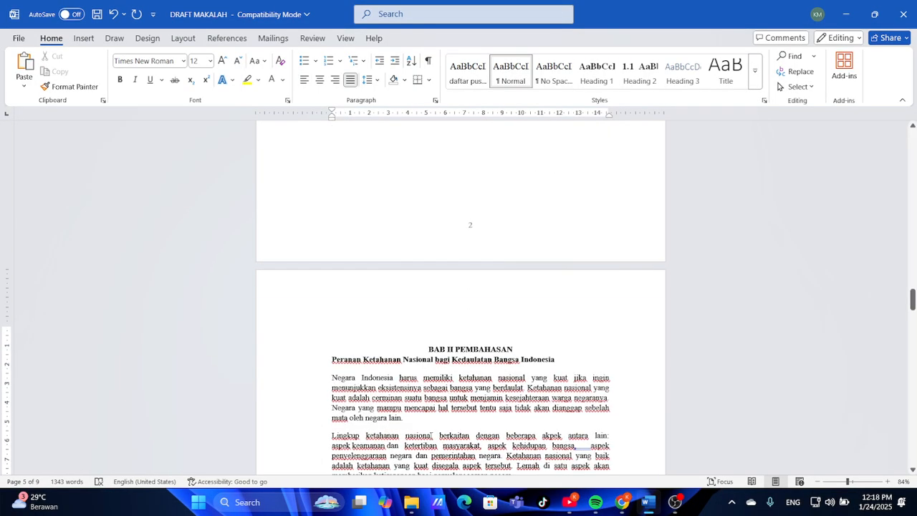
scroll(430, 435, "up", 20)
scroll(431, 432, "down", 10)
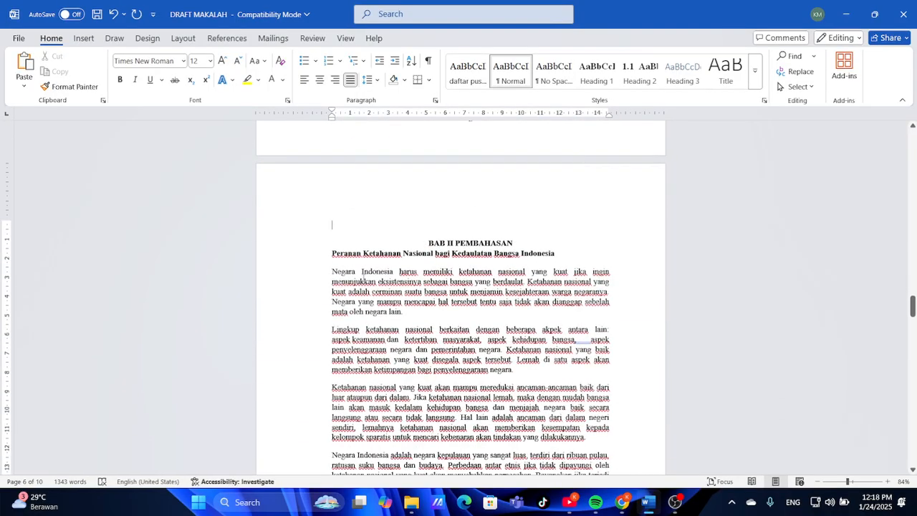
key("BackSpace")
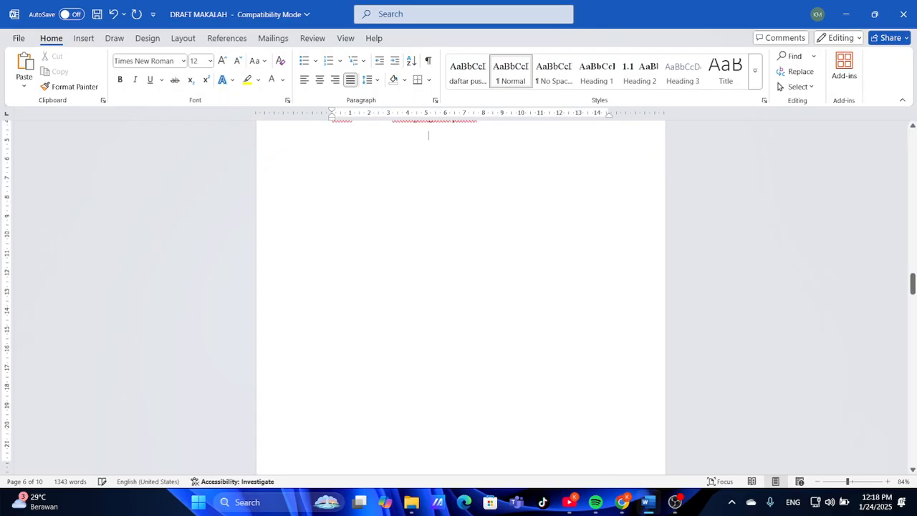
scroll(460, 297, "up", 3)
scroll(461, 297, "down", 11)
scroll(460, 297, "up", 1)
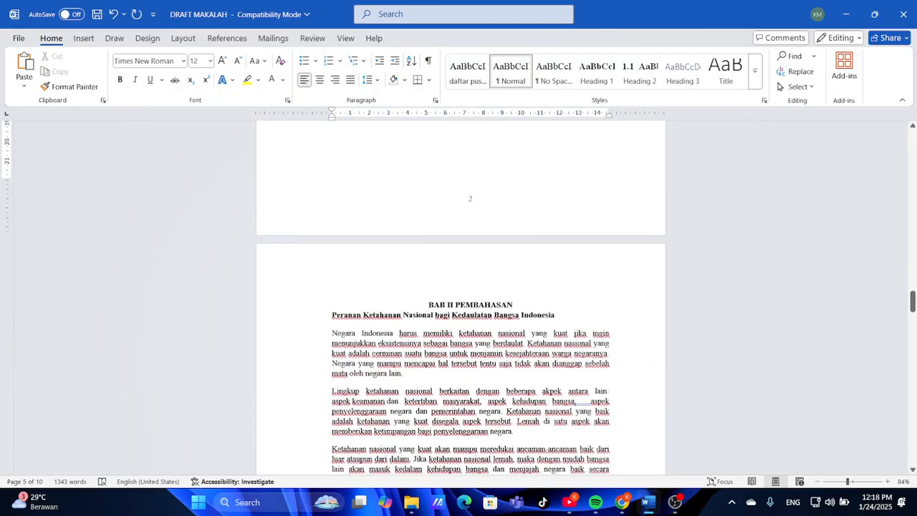
Apply Heading 2 to the Peranan heading and give that style 2.1, 2.2, 2.3 numbering
left_click(332, 317)
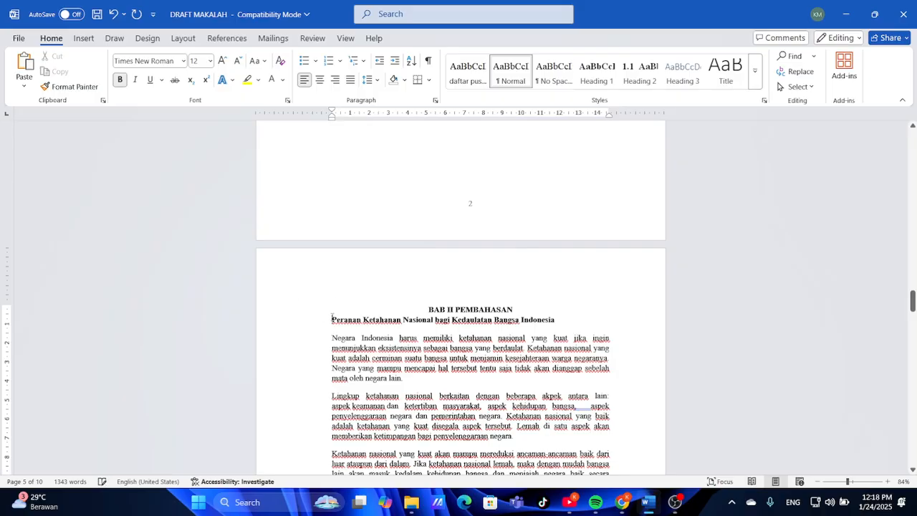
left_click(647, 87)
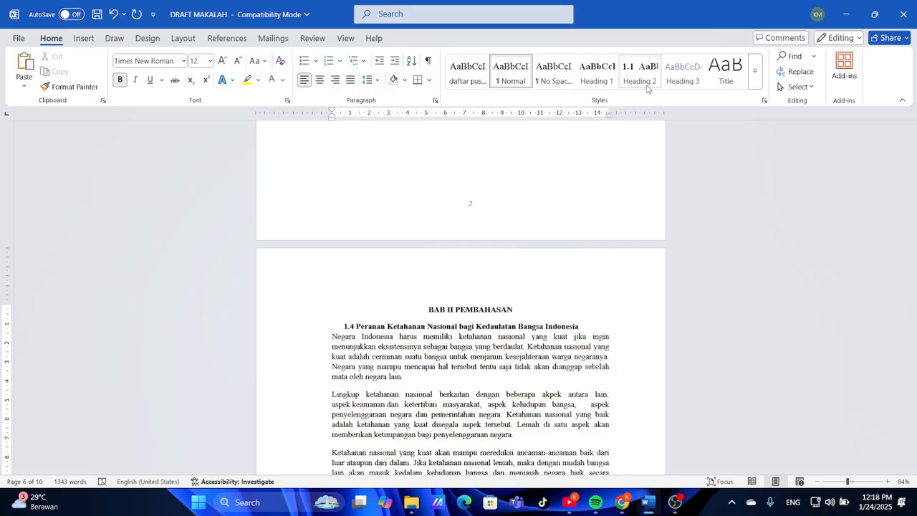
right_click(647, 87)
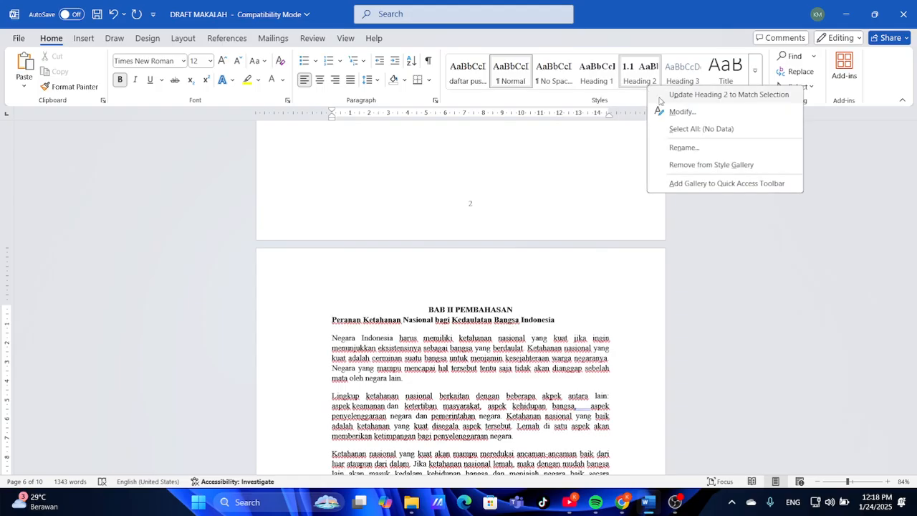
left_click(677, 112)
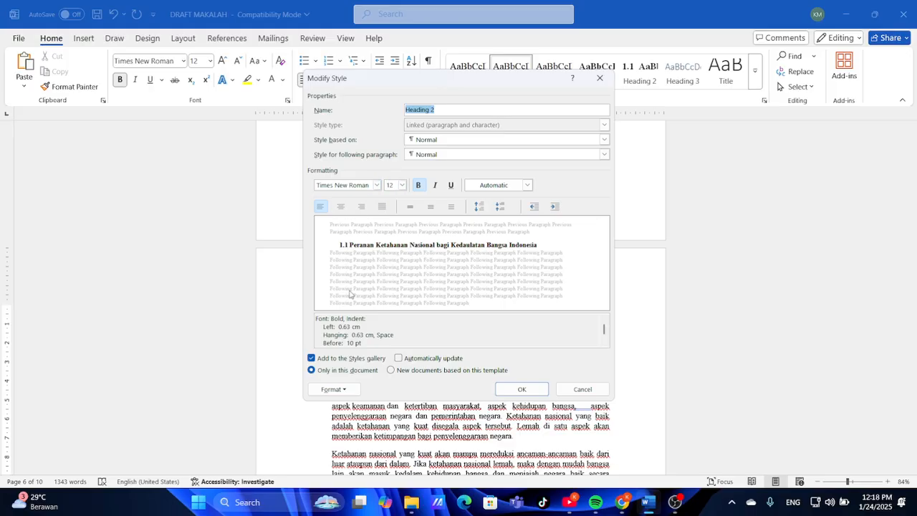
left_click(352, 389)
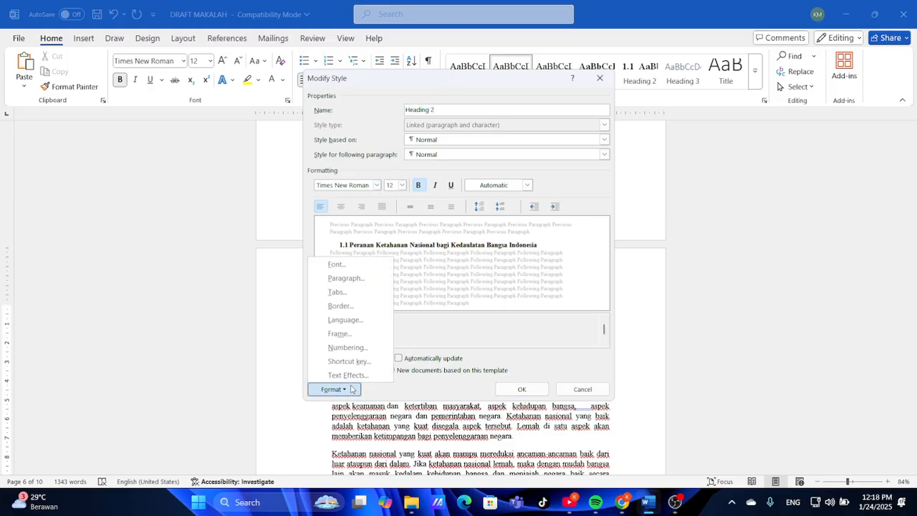
left_click(348, 347)
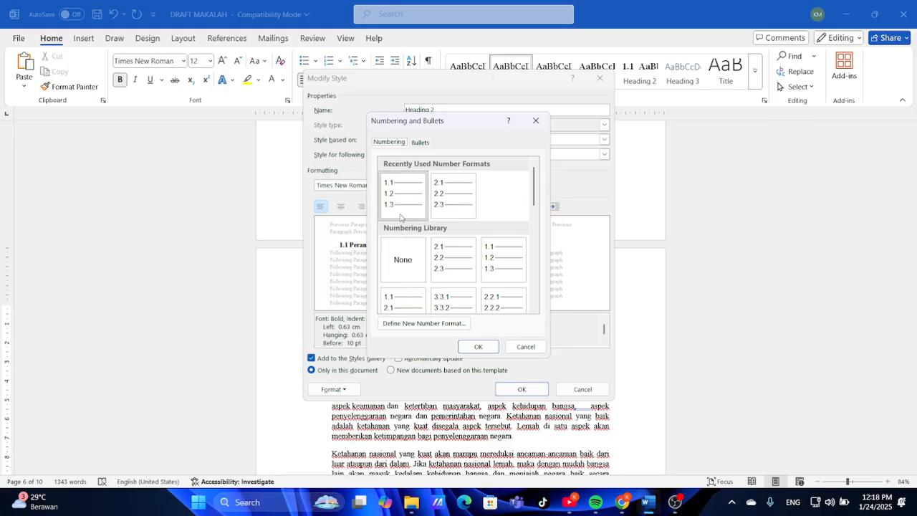
left_click(439, 267)
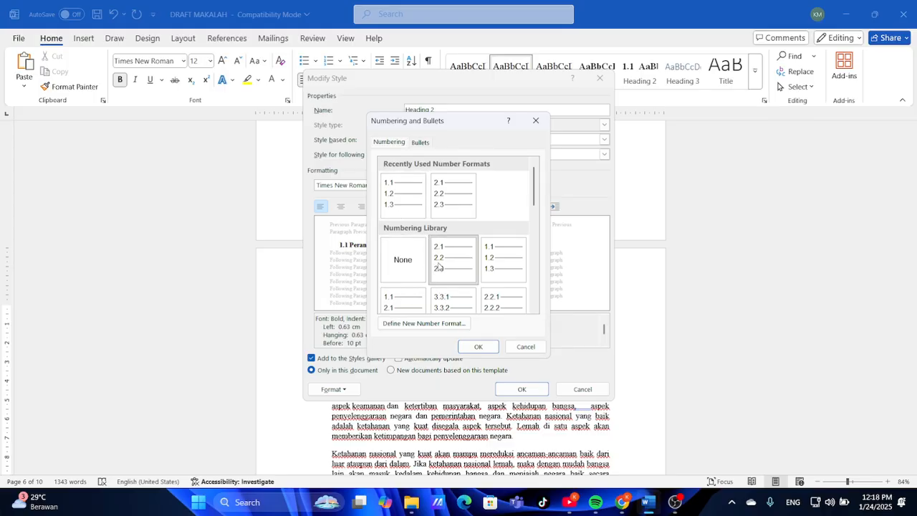
left_click(491, 348)
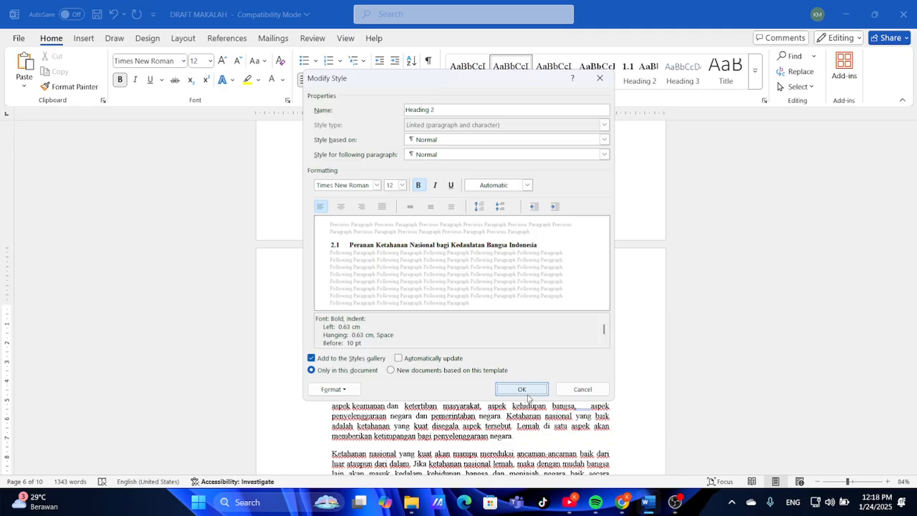
Save the numbered Heading 2 style and apply it to the Peranan subtitle
left_click(521, 389)
scroll(528, 393, "up", 5)
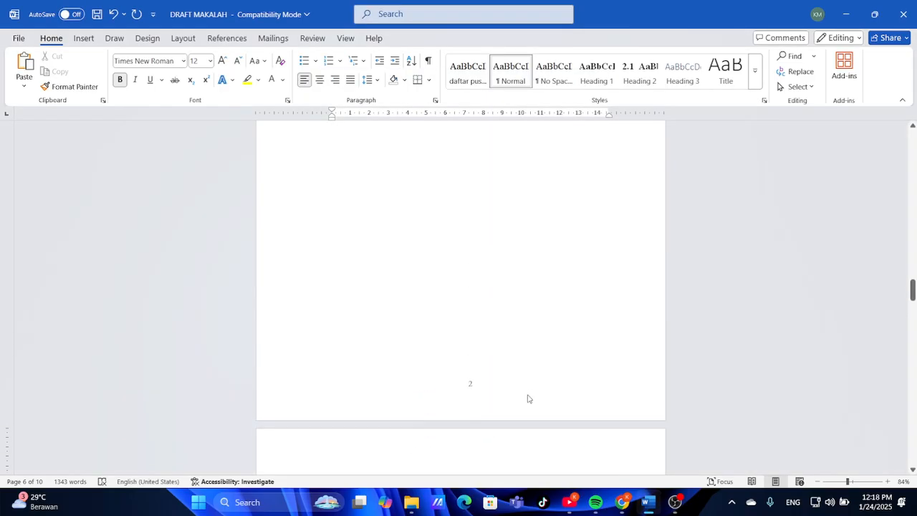
left_click(636, 85)
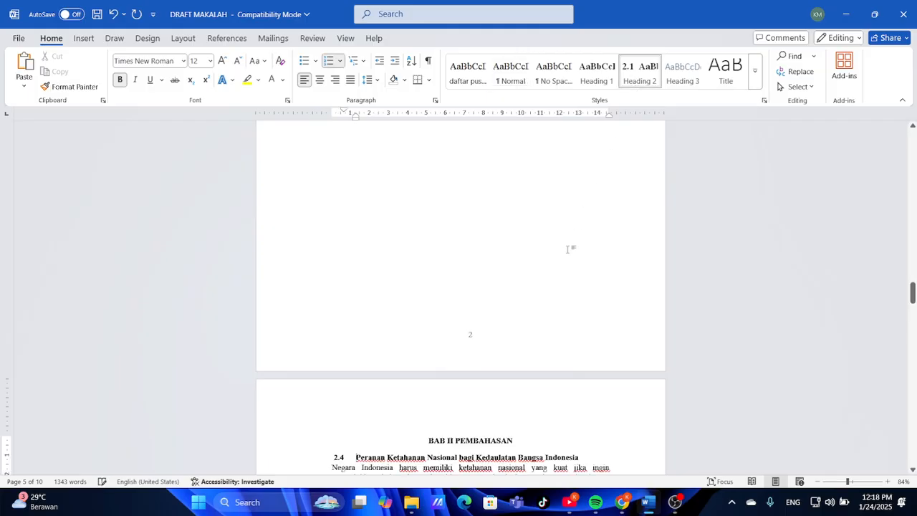
scroll(562, 253, "up", 10)
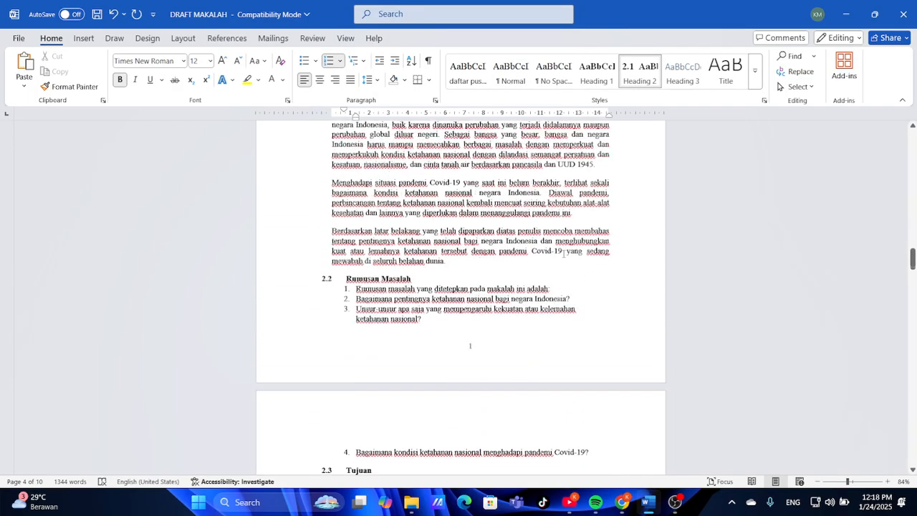
scroll(469, 297, "up", 2)
scroll(469, 297, "down", 3)
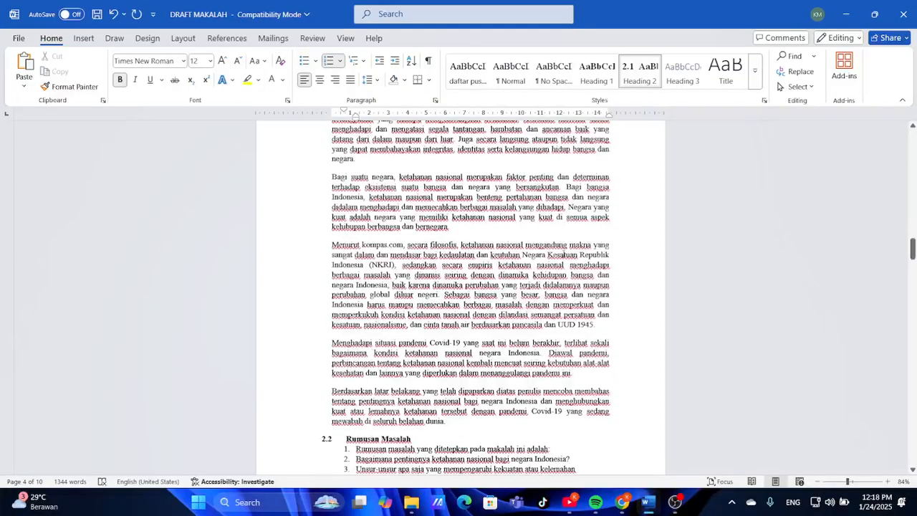
Undo the Heading 2 on the Peranan subtitle and review the pages
key("ctrl+z")
scroll(563, 253, "up", 8)
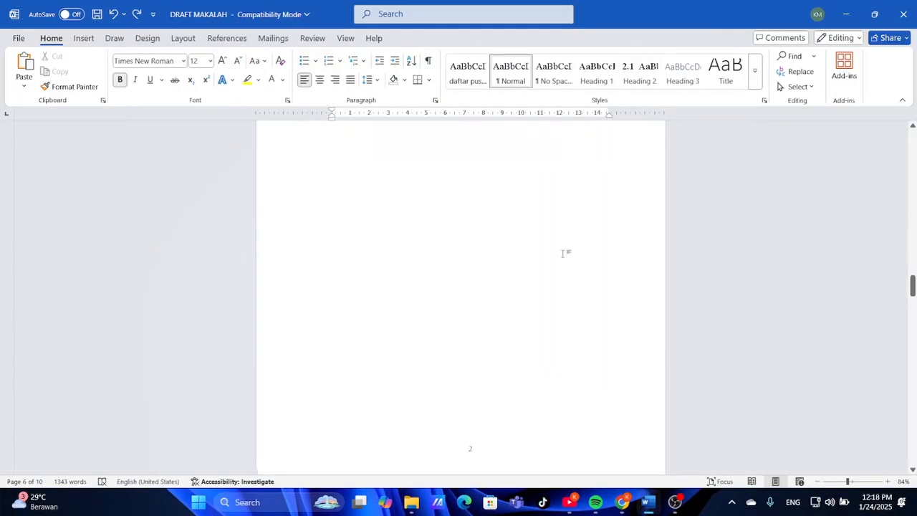
scroll(562, 253, "up", 10)
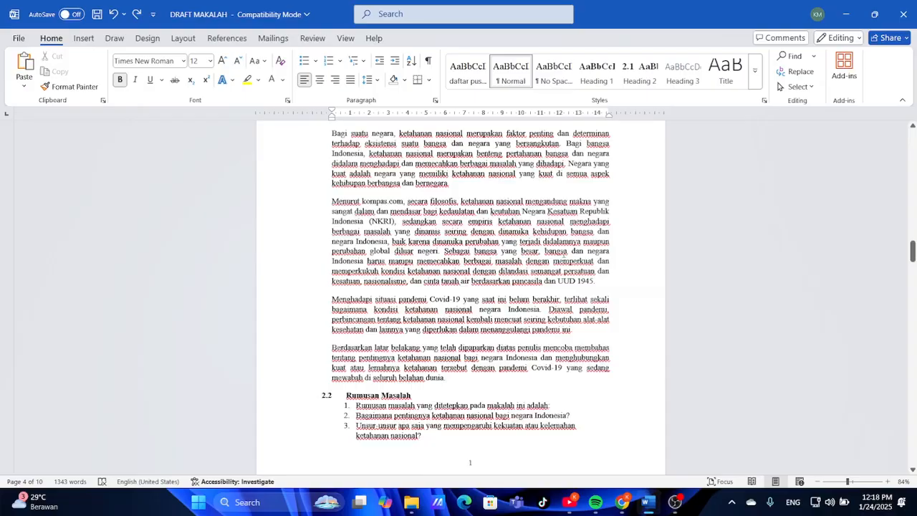
scroll(562, 253, "up", 4)
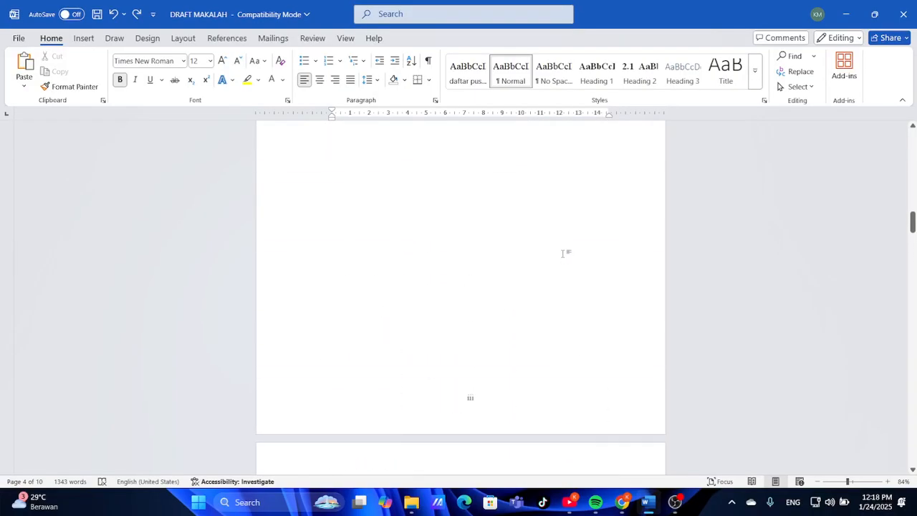
scroll(563, 252, "down", 6)
scroll(563, 254, "down", 1)
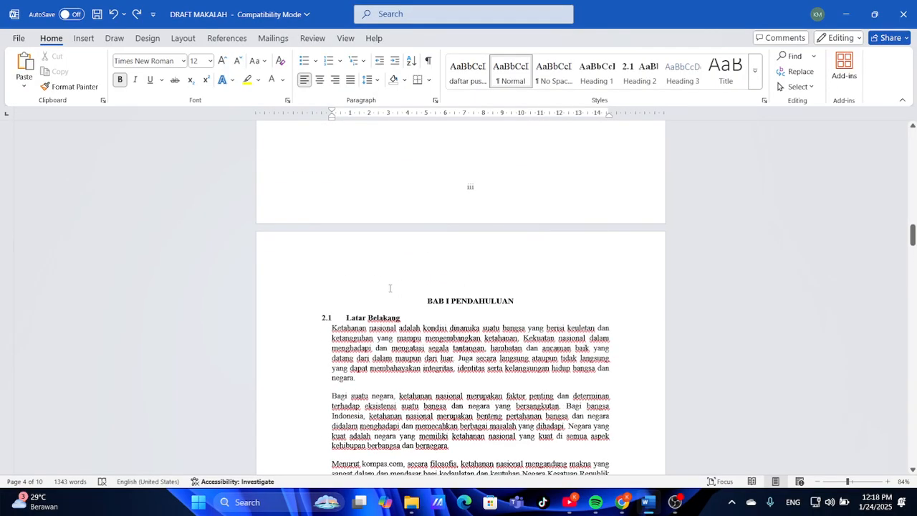
scroll(345, 318, "down", 10)
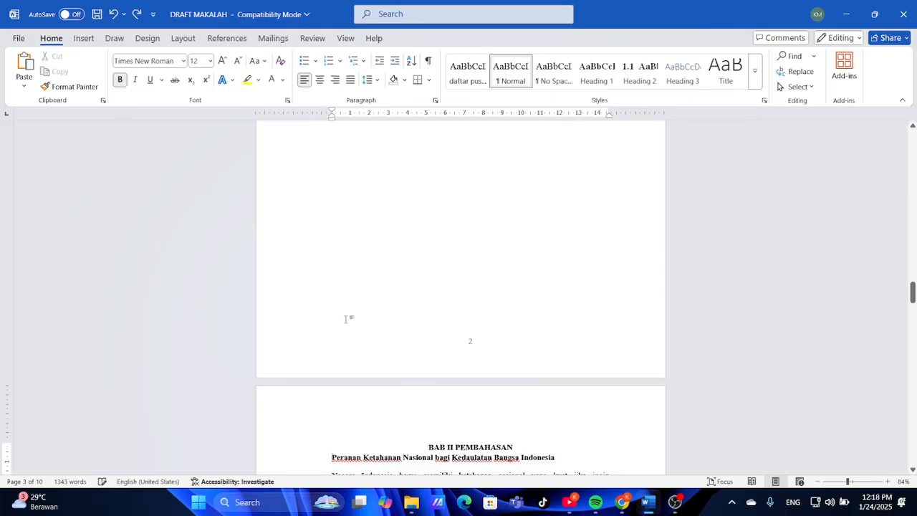
scroll(346, 318, "down", 3)
scroll(345, 318, "up", 8)
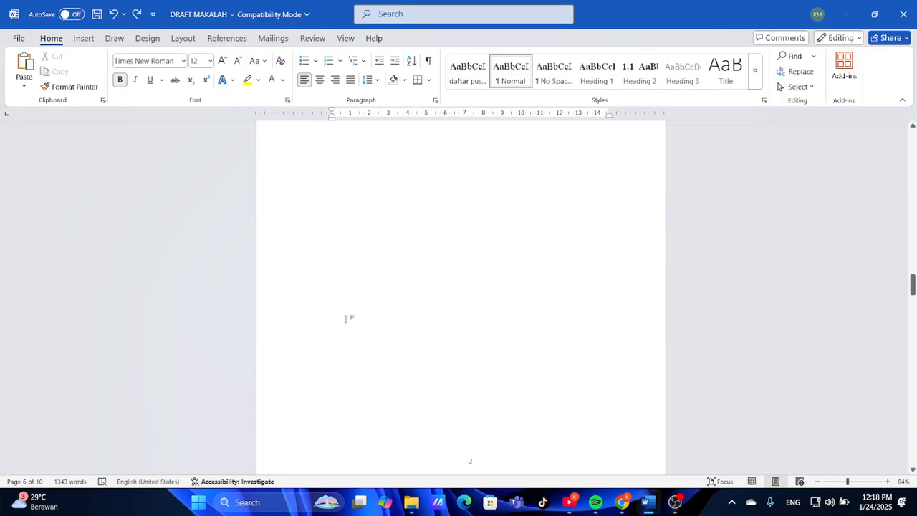
scroll(346, 318, "down", 6)
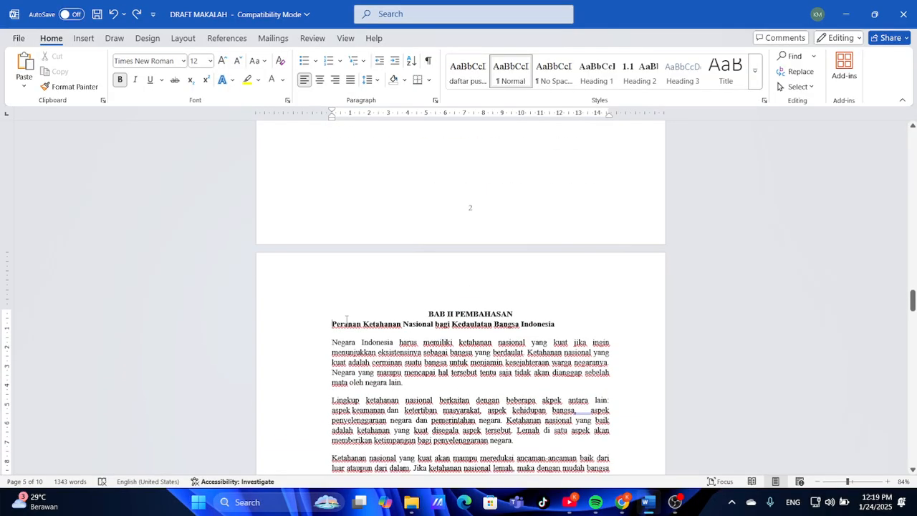
Set the Heading 2 style's numbering to None via Modify Style's Format menu
right_click(626, 83)
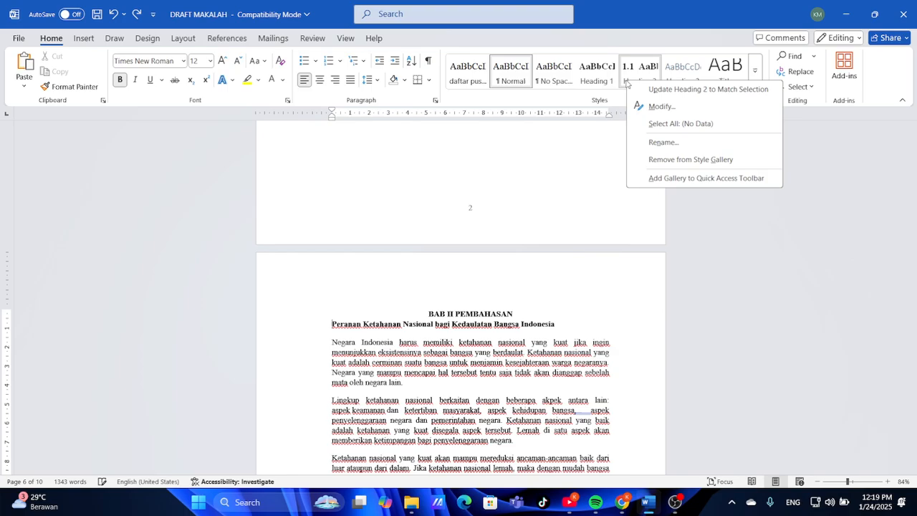
left_click(651, 106)
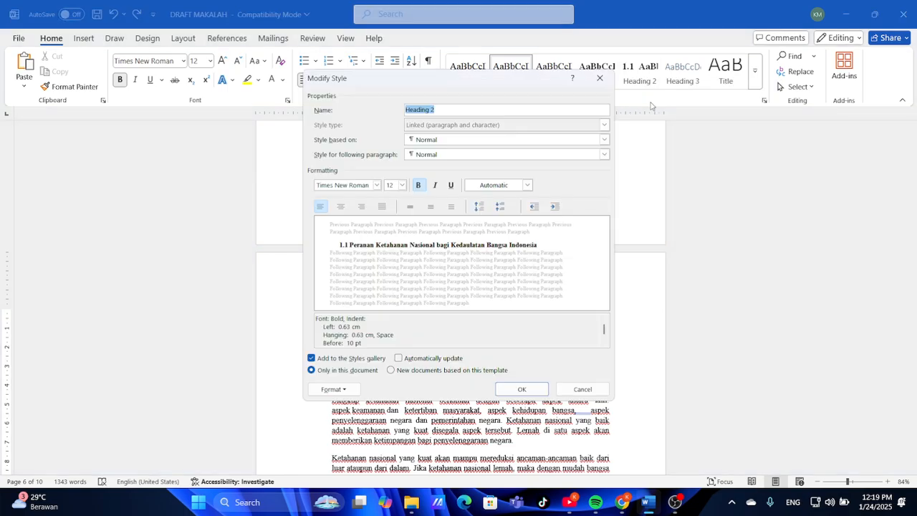
left_click(348, 391)
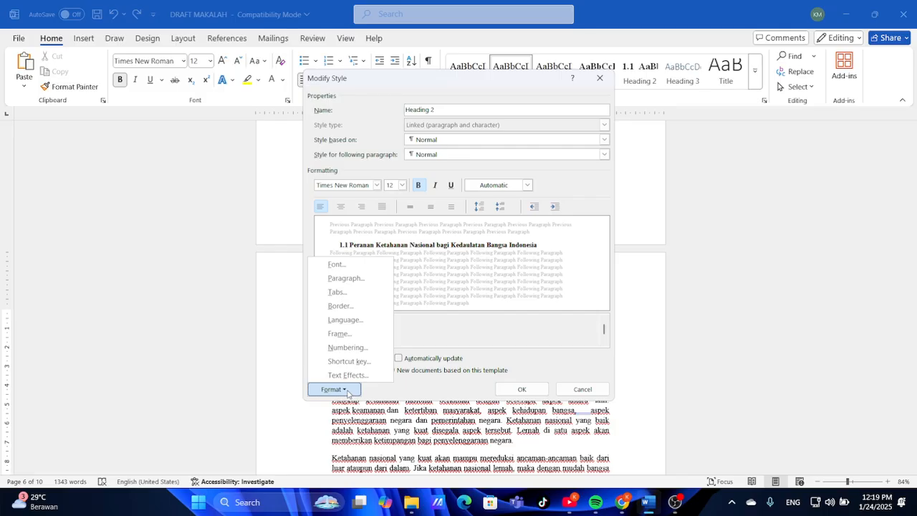
left_click(348, 391)
left_click(352, 391)
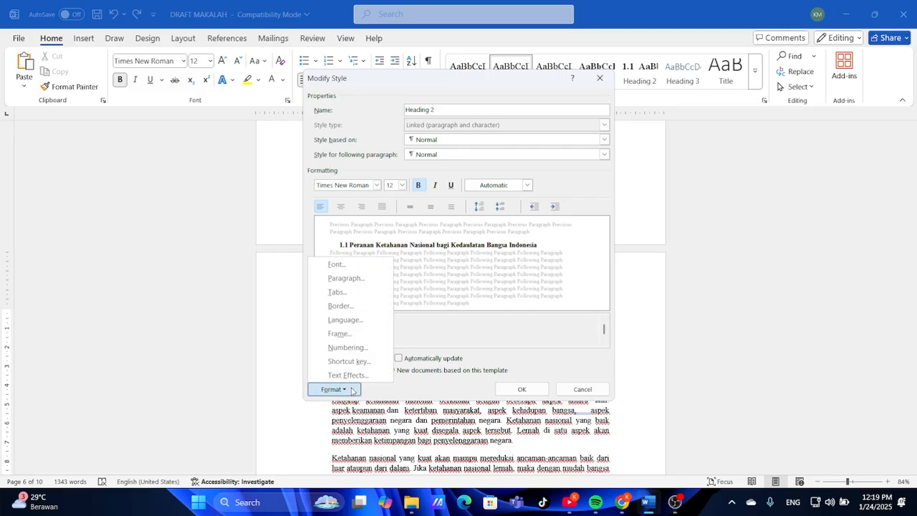
left_click(353, 348)
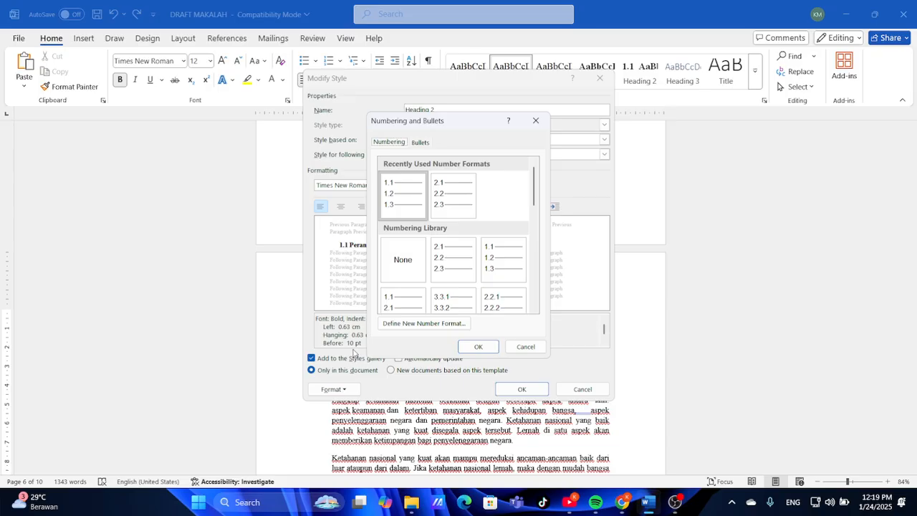
left_click(414, 266)
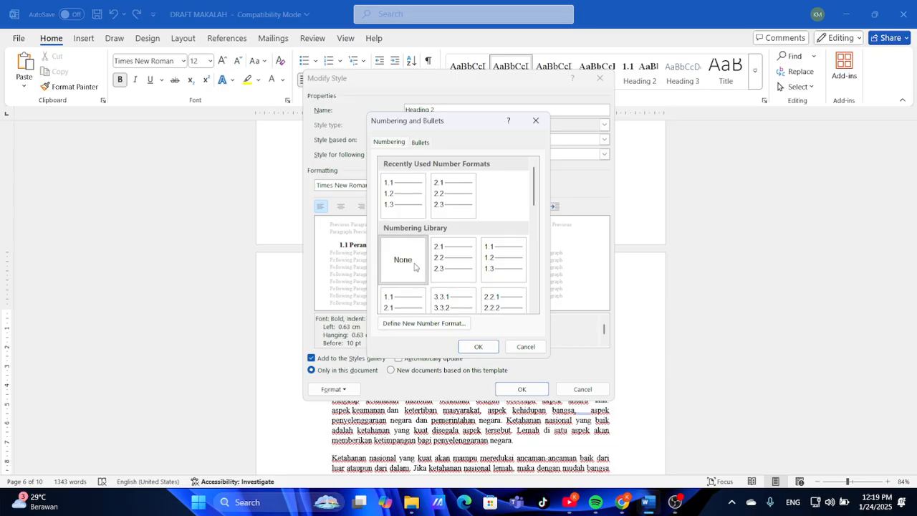
left_click(477, 347)
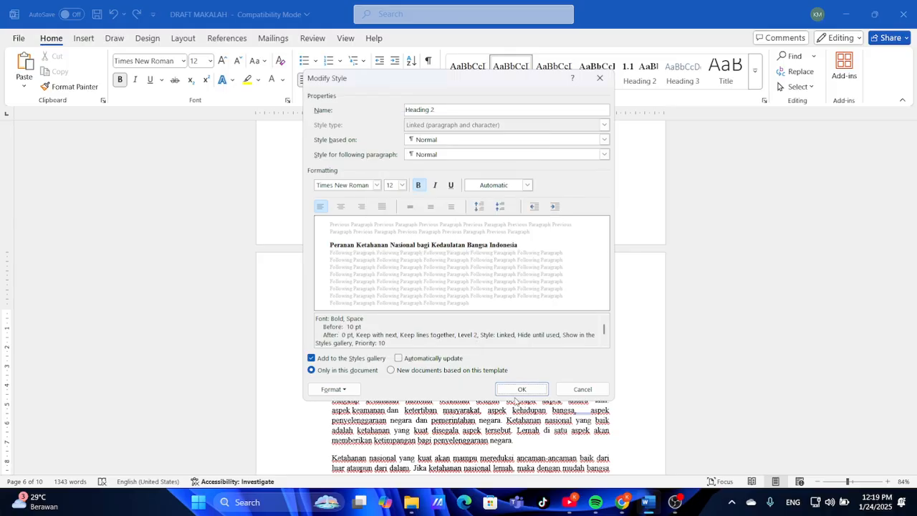
left_click(512, 389)
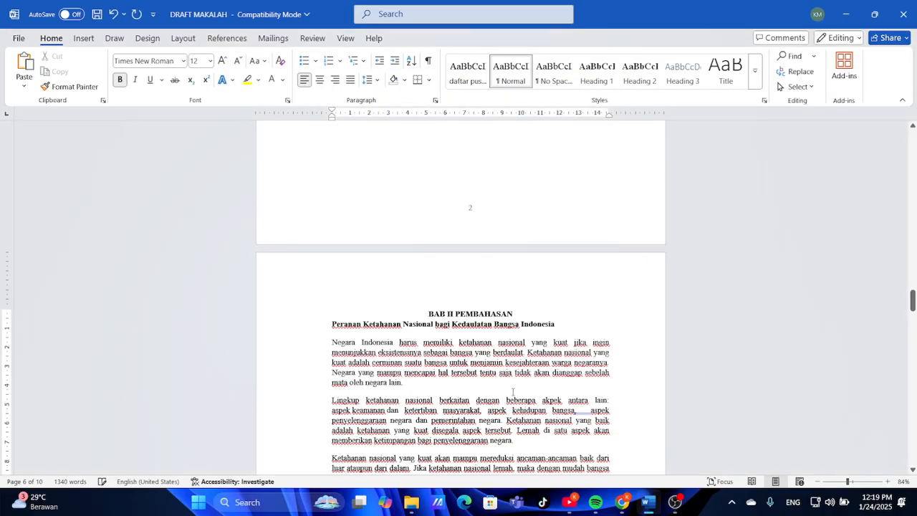
Make the Peranan subtitle under BAB II PEMBAHASAN a Heading 2, numbered 1.4
scroll(513, 392, "up", 5)
scroll(512, 391, "up", 2)
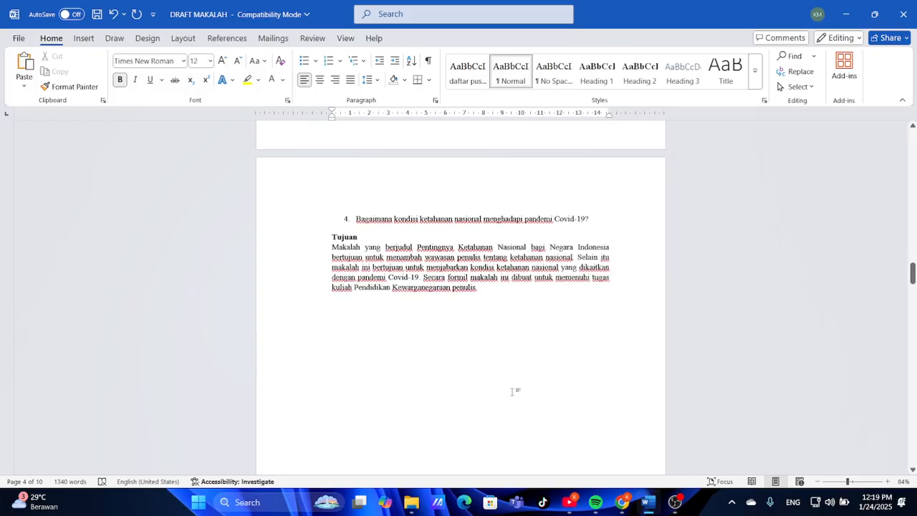
scroll(512, 391, "down", 8)
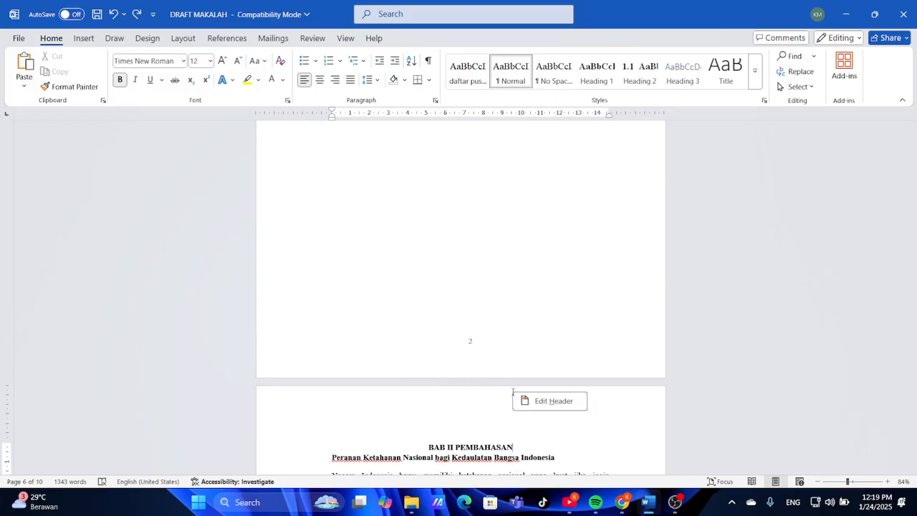
scroll(512, 392, "up", 8)
scroll(512, 392, "down", 8)
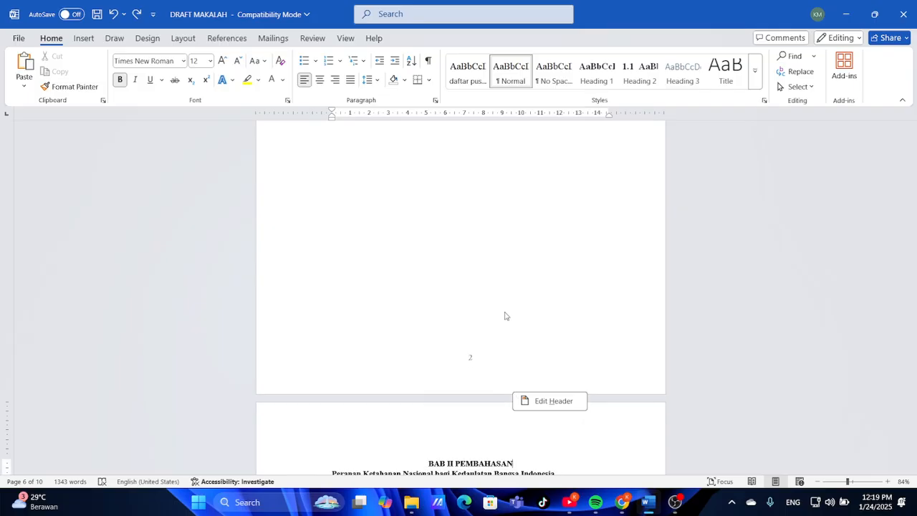
scroll(477, 315, "down", 4)
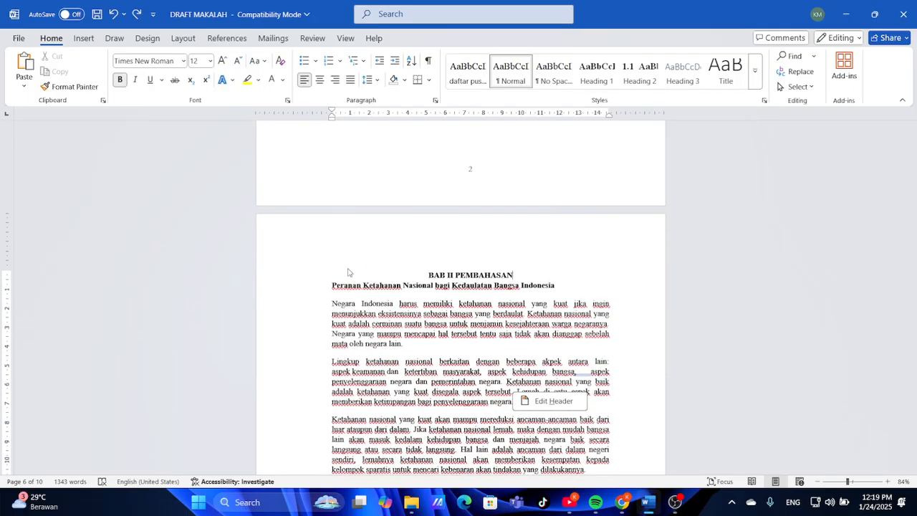
left_click(329, 279)
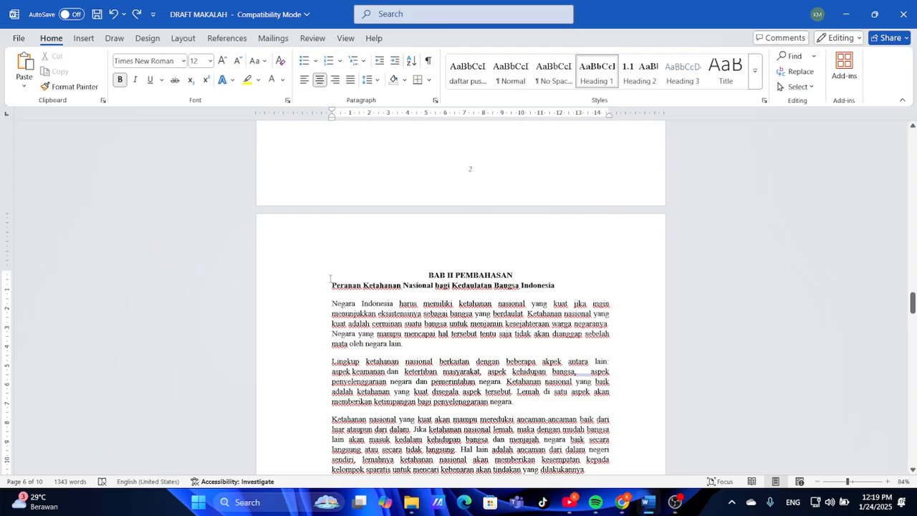
left_click(331, 282)
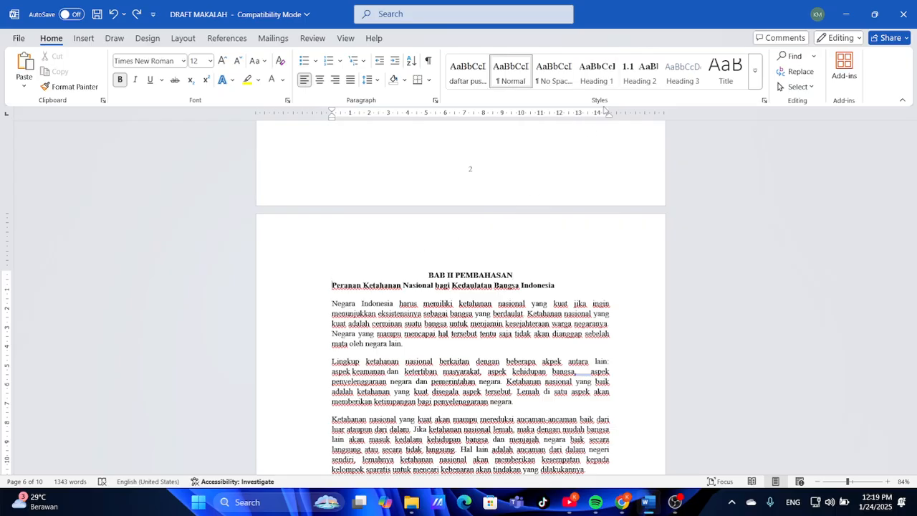
left_click(640, 77)
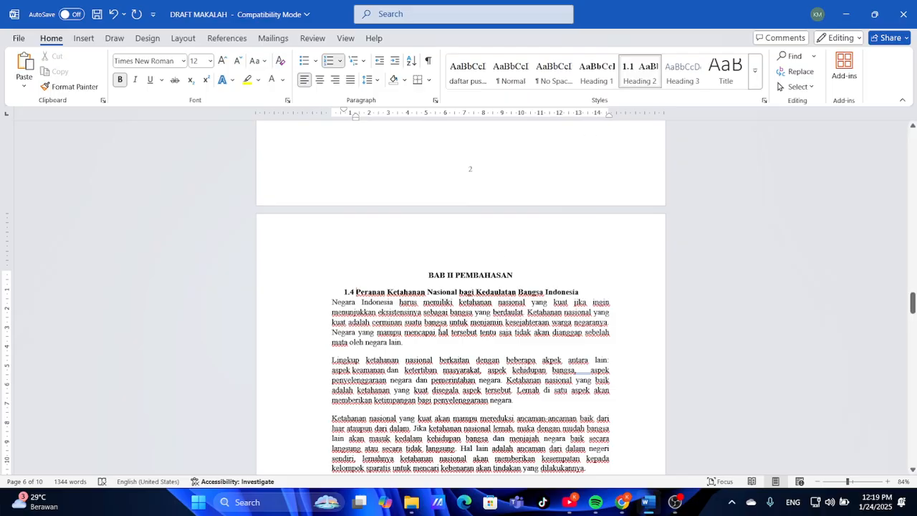
Make Unsur Ketahanan Nasional and the Pandemi Covid-19 heading Heading 2 too (1.5, 1.6)
scroll(460, 297, "down", 10)
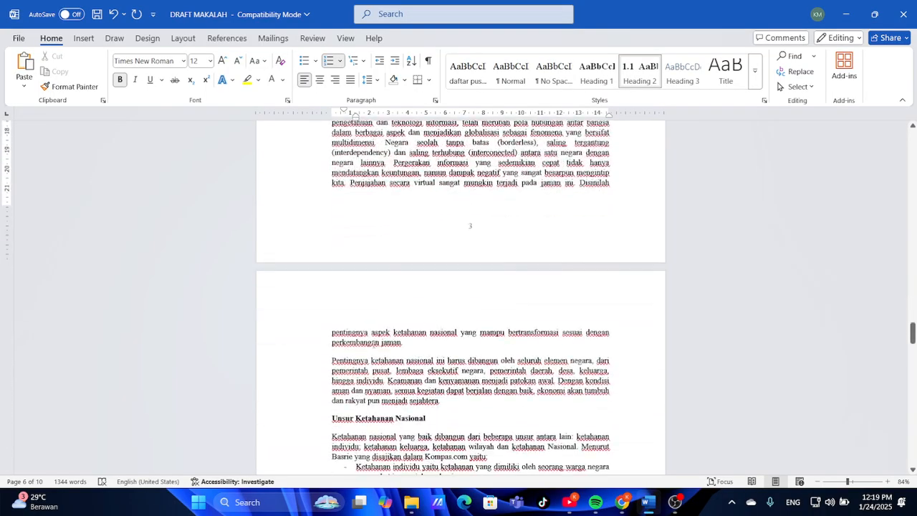
left_click(330, 421)
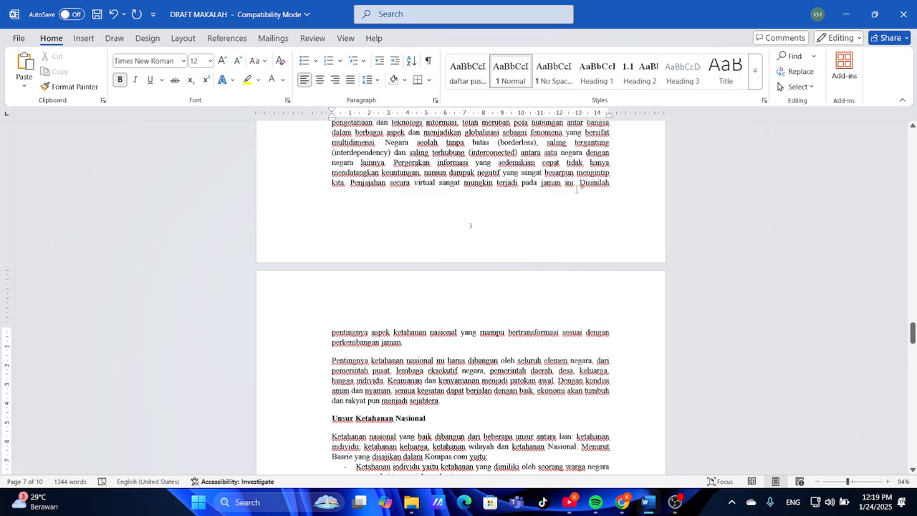
left_click(637, 87)
scroll(504, 318, "down", 3)
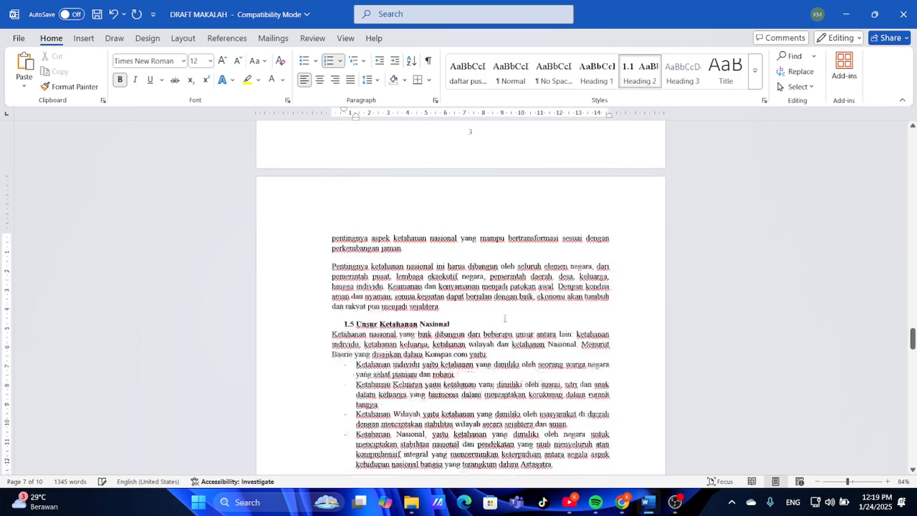
scroll(504, 318, "down", 5)
left_click(330, 328)
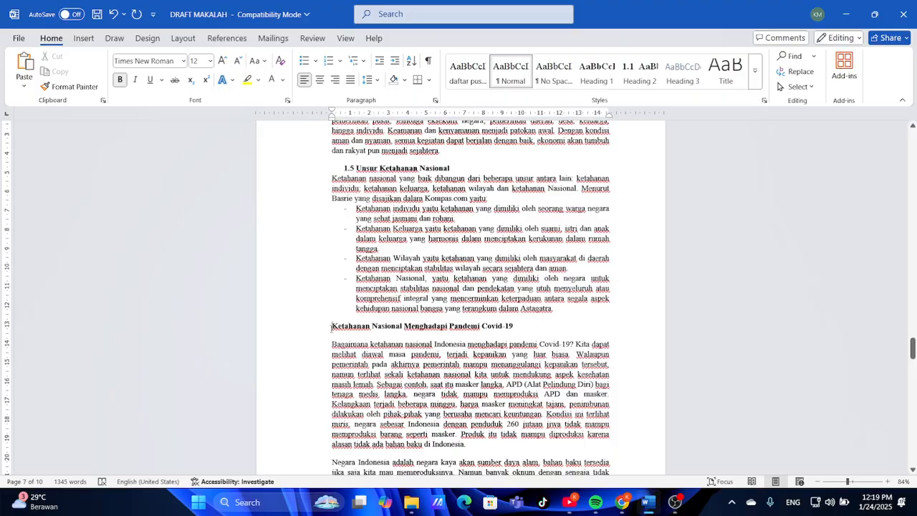
left_click(644, 86)
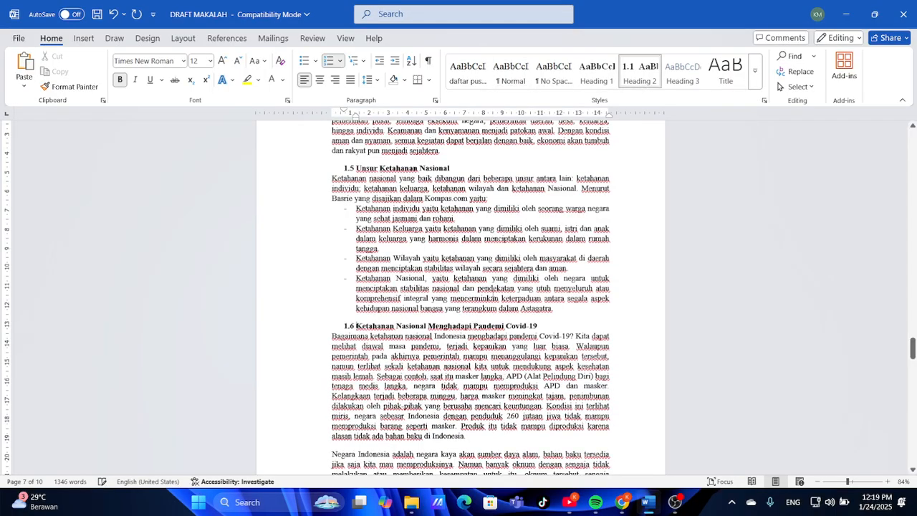
scroll(493, 292, "down", 9)
scroll(492, 293, "down", 5)
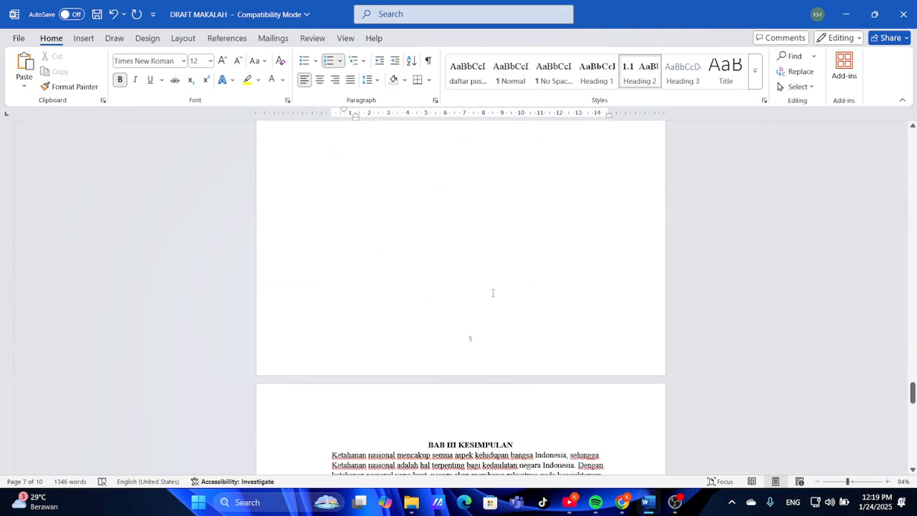
scroll(452, 321, "down", 8)
scroll(452, 321, "up", 20)
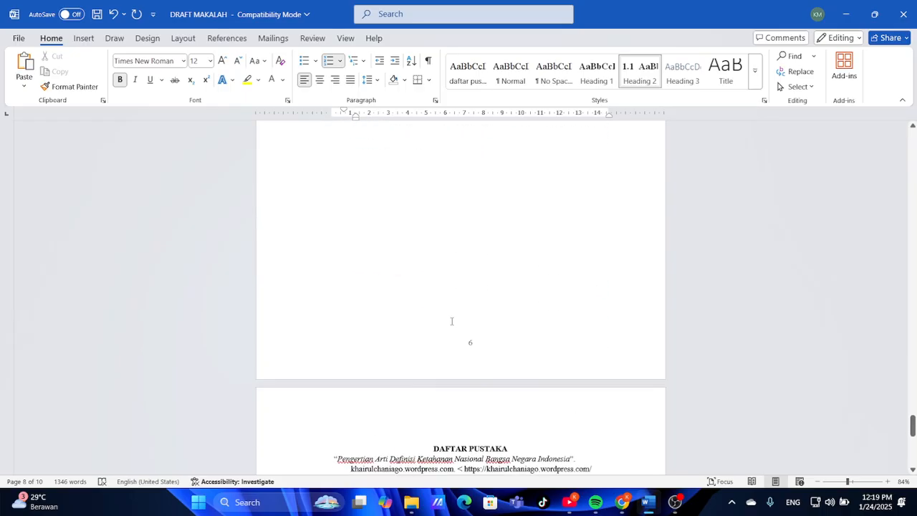
scroll(450, 320, "up", 15)
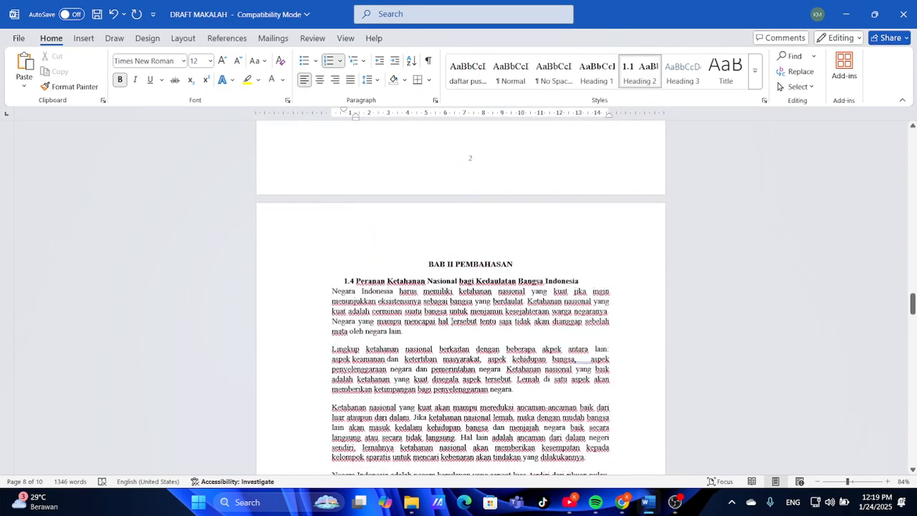
scroll(450, 321, "up", 5)
scroll(451, 321, "down", 14)
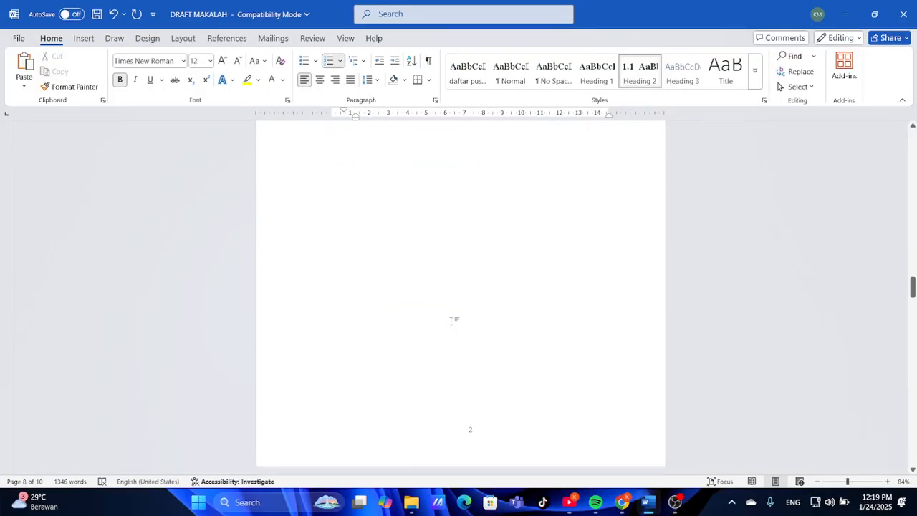
Define a new '2.' number format with 1, 2, 3 style and update Heading 2 to it
left_click(355, 334)
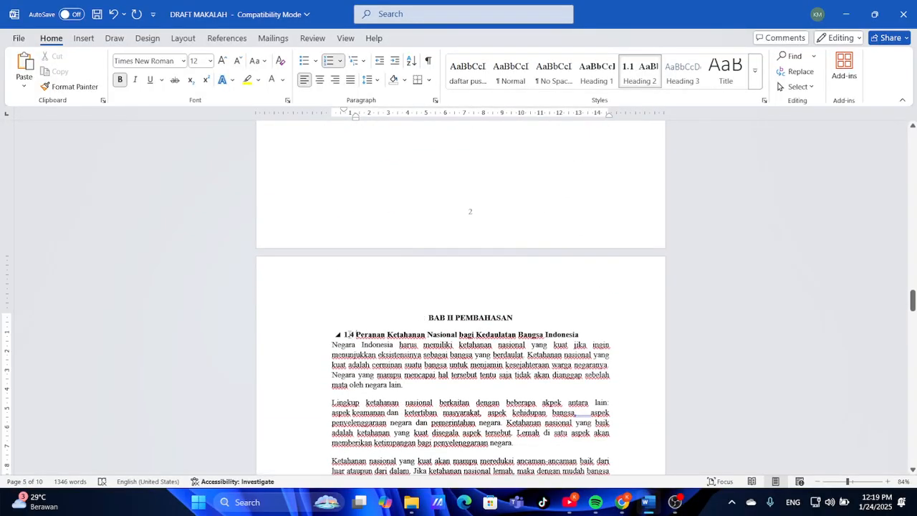
left_click(350, 334)
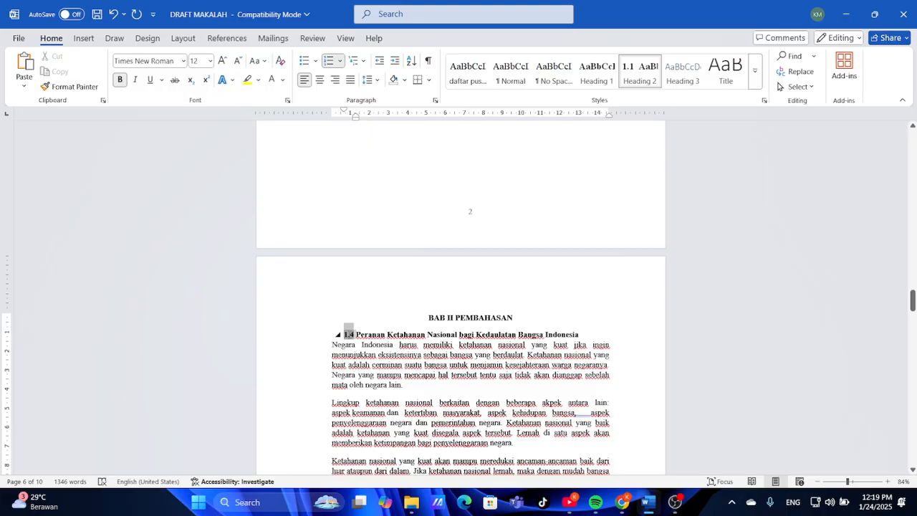
left_click(340, 63)
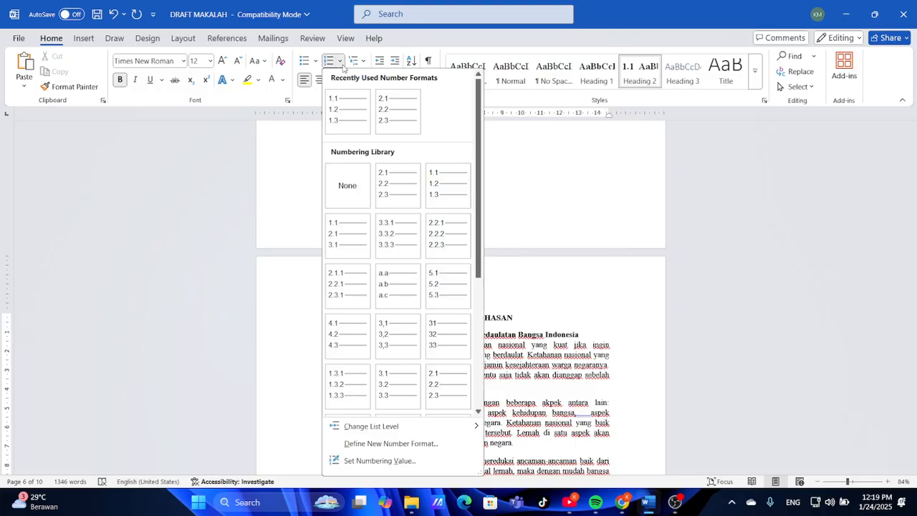
left_click(391, 443)
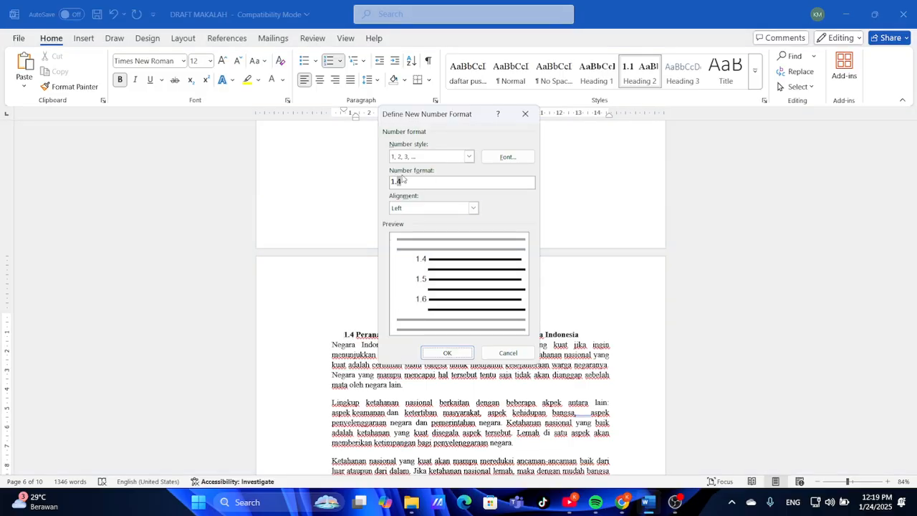
left_click(405, 179)
key("BackSpace")
key("BackSpace")
key("BackSpace")
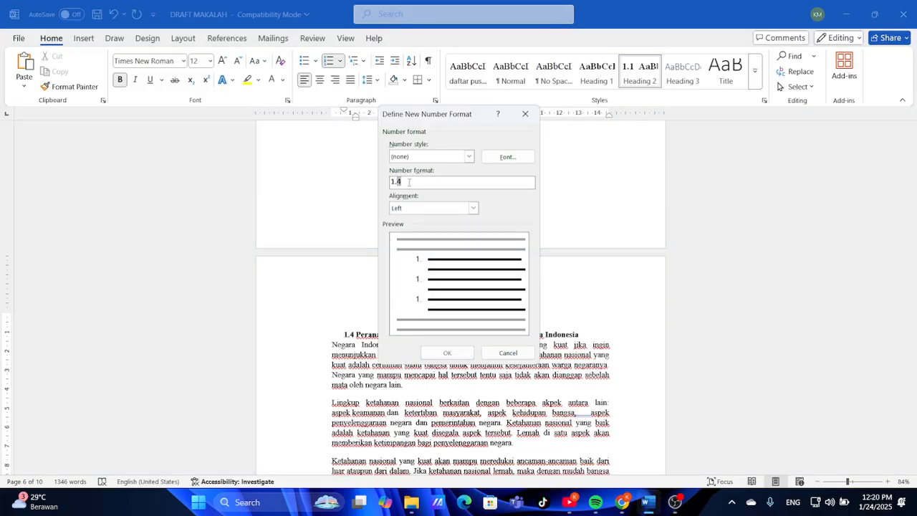
type("2.")
left_click(468, 157)
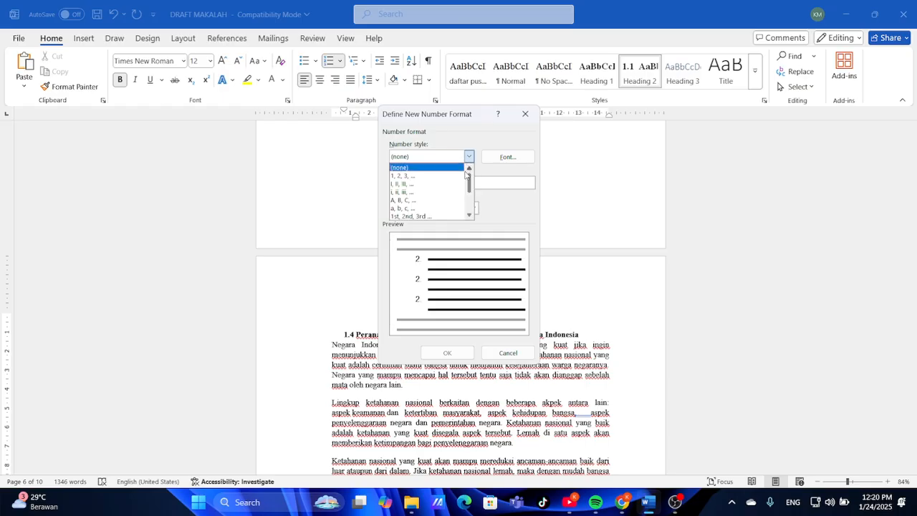
left_click(469, 157)
left_click(469, 158)
left_click(452, 176)
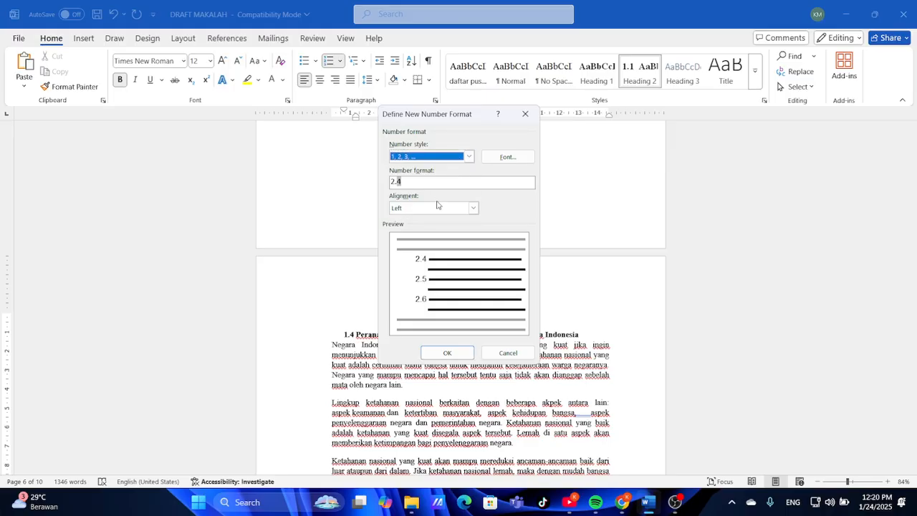
key("alt+Down")
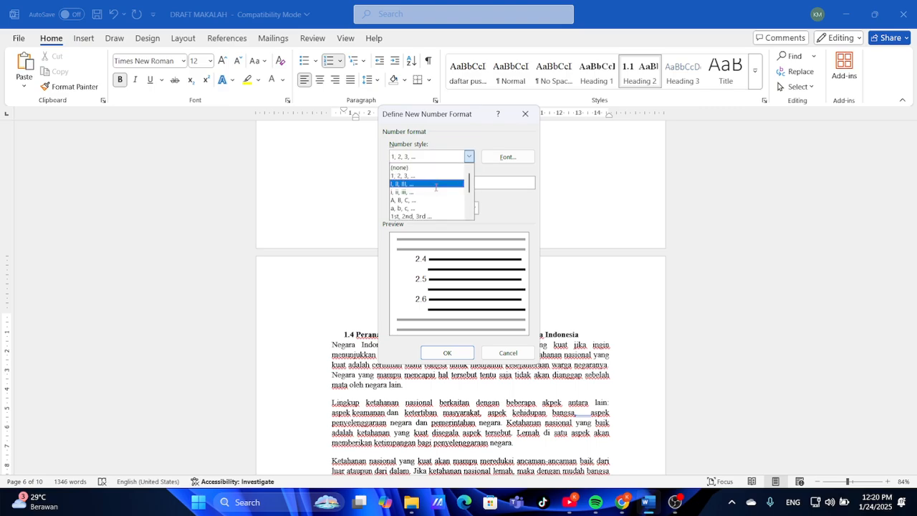
key("Escape")
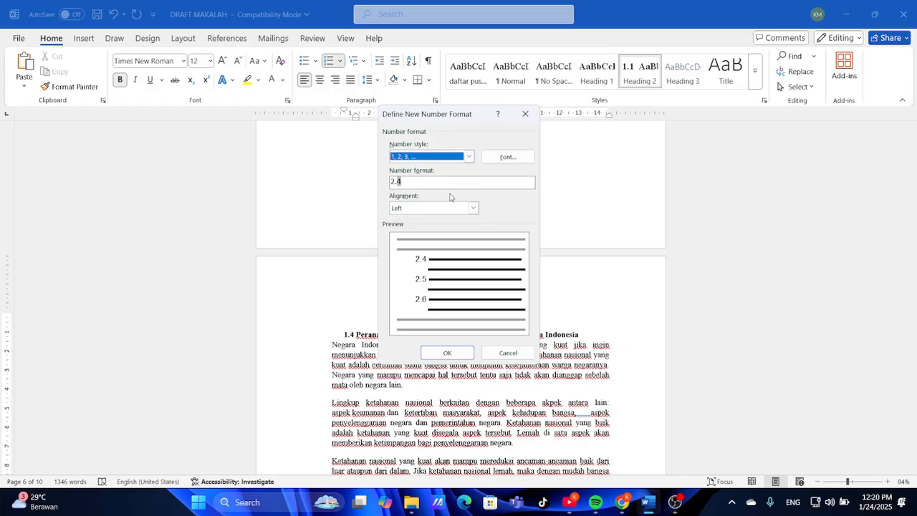
left_click(447, 352)
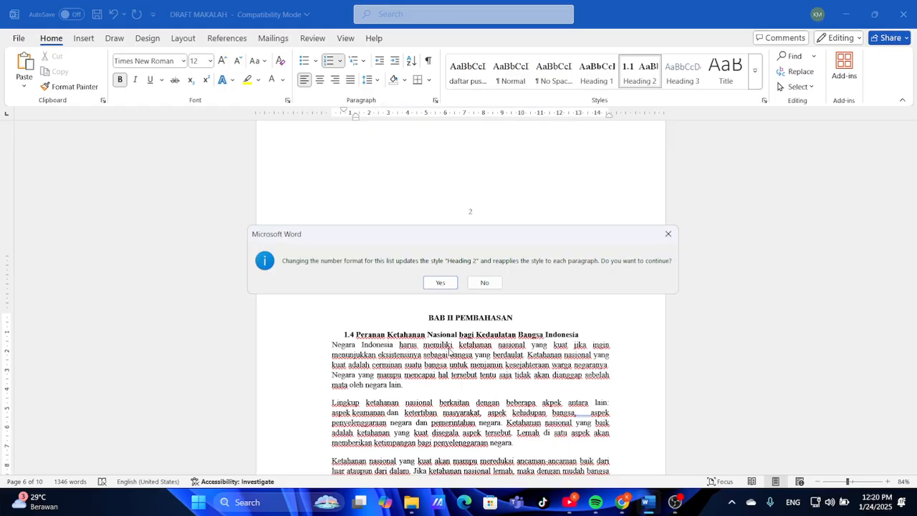
left_click(437, 283)
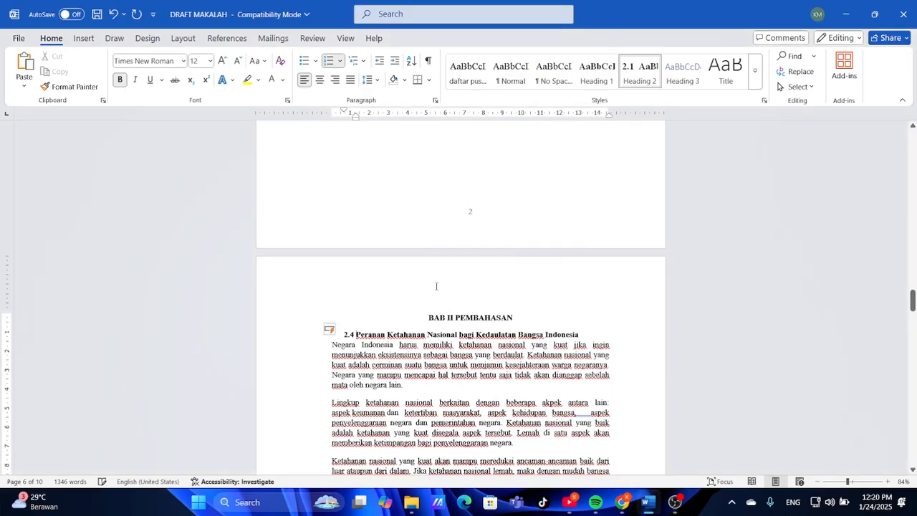
scroll(392, 351, "up", 15)
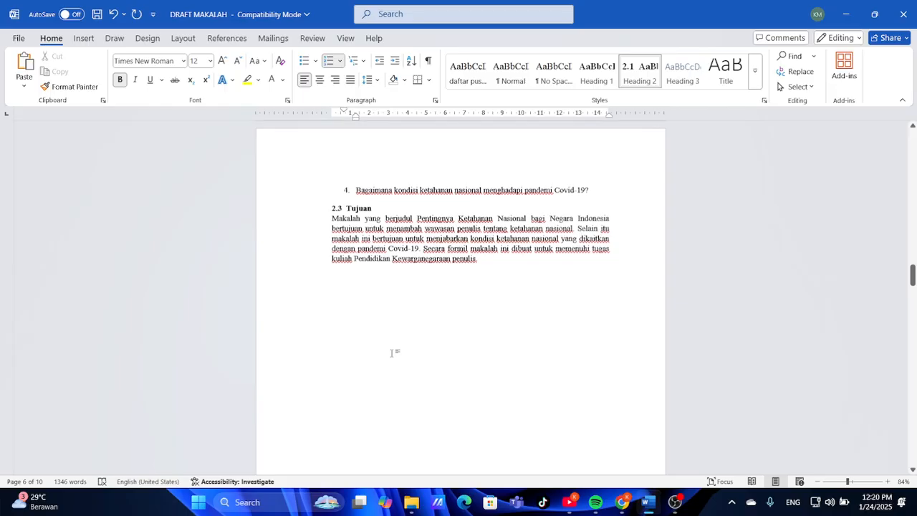
Undo the renumbering and delete the 1.4 number from the Peranan heading
scroll(391, 353, "up", 2)
key("ctrl+z")
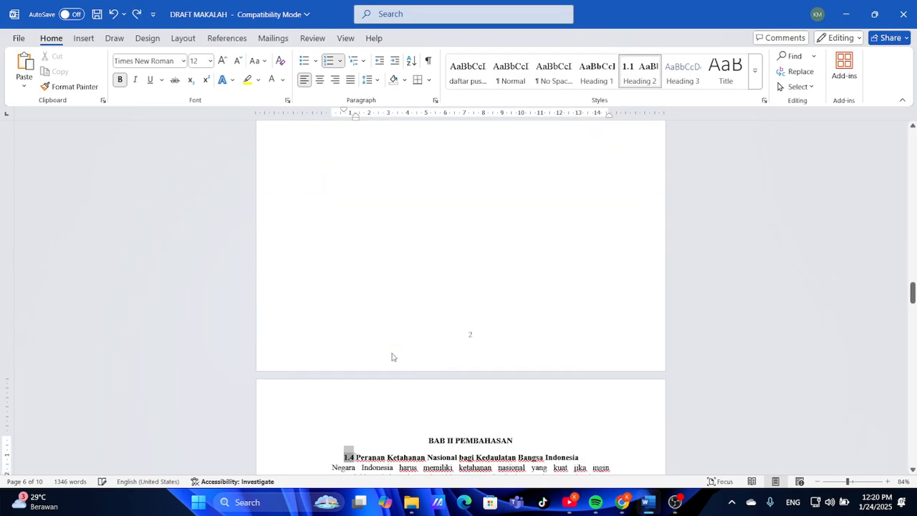
scroll(393, 352, "up", 5)
scroll(393, 353, "down", 10)
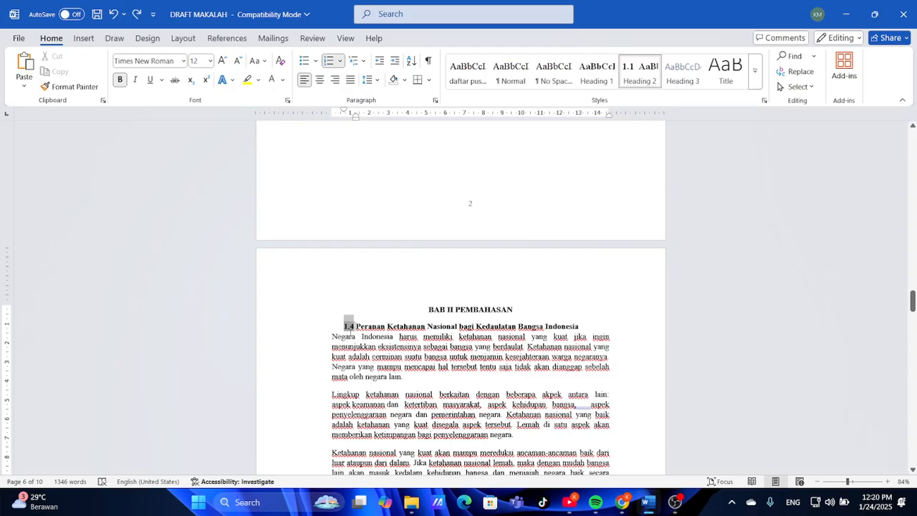
left_click(350, 334)
scroll(350, 334, "up", 3)
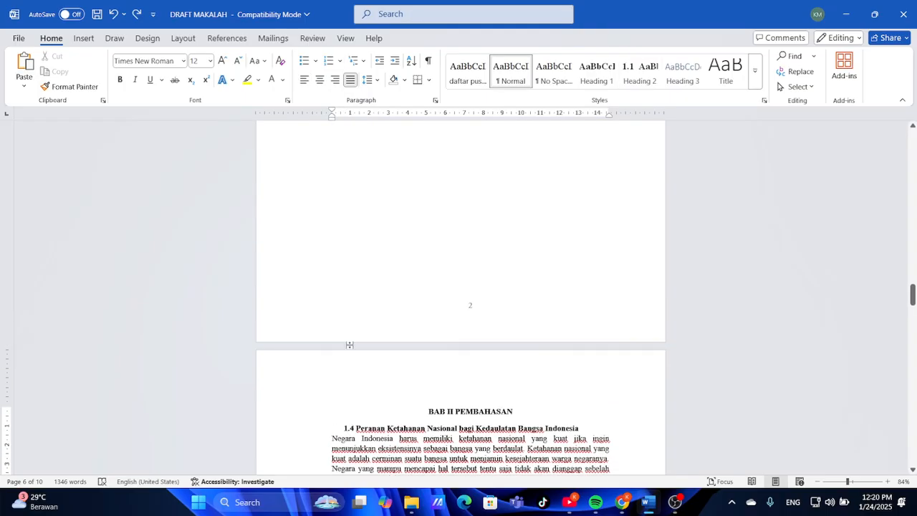
left_click(355, 425)
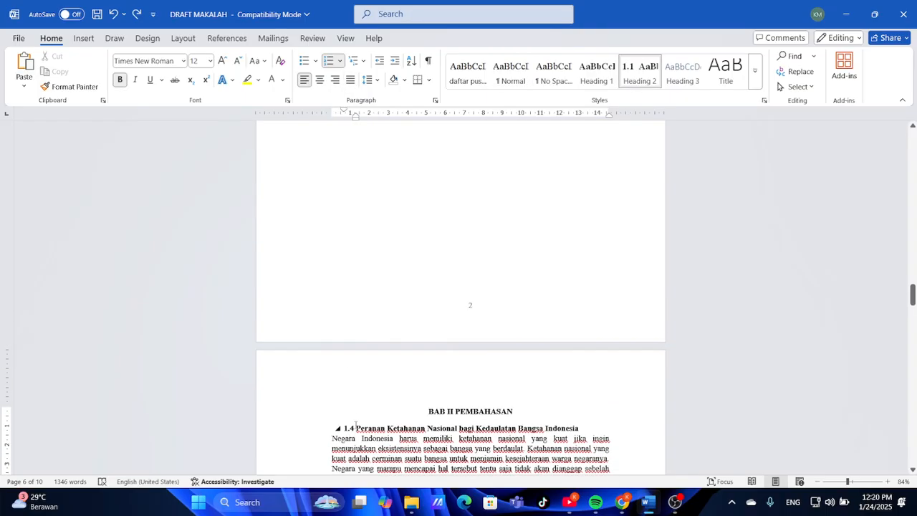
key("BackSpace")
key("BackSpace")
key("BackSpace")
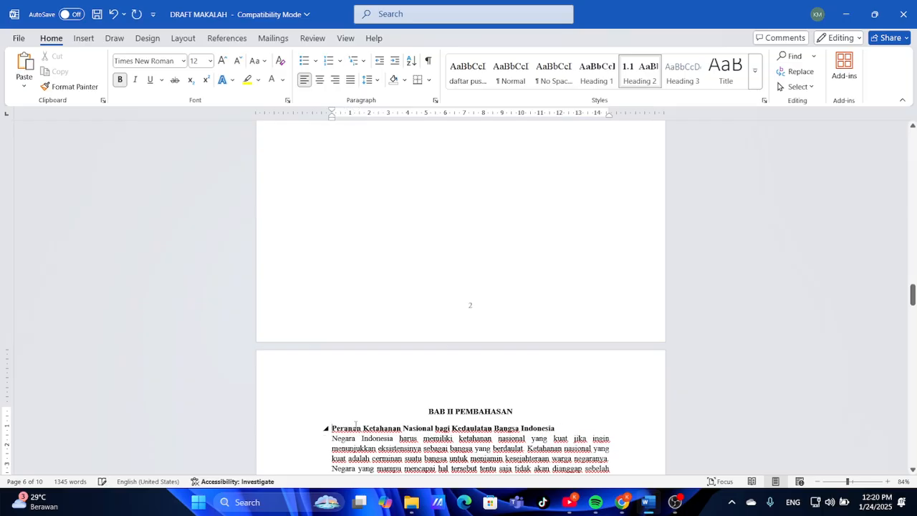
Apply the recent 2.1 numbering to the heading and drag its hanging indent left
left_click(342, 62)
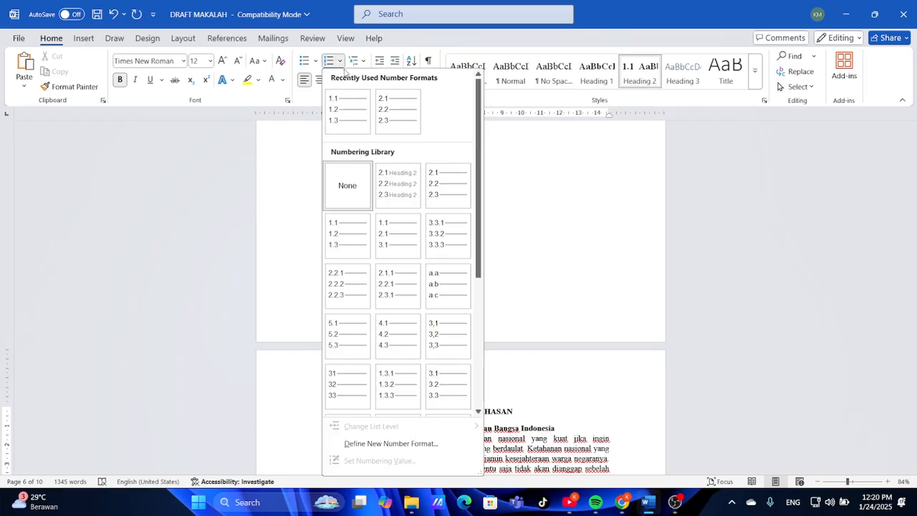
left_click(394, 114)
scroll(429, 311, "up", 5)
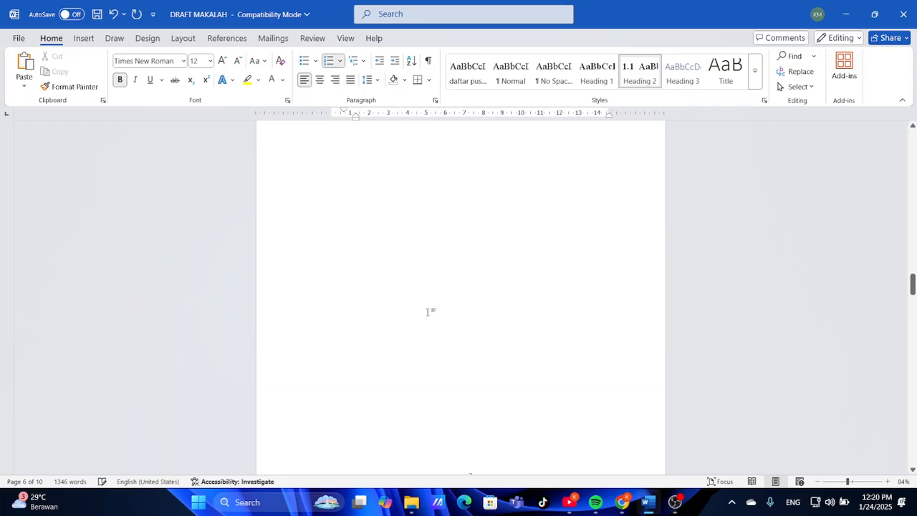
scroll(429, 312, "down", 5)
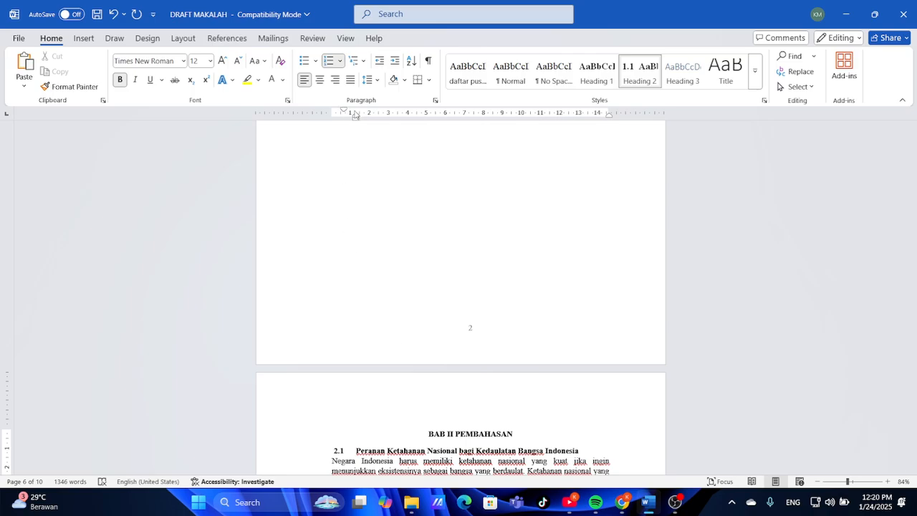
left_click_drag(355, 117, 347, 115)
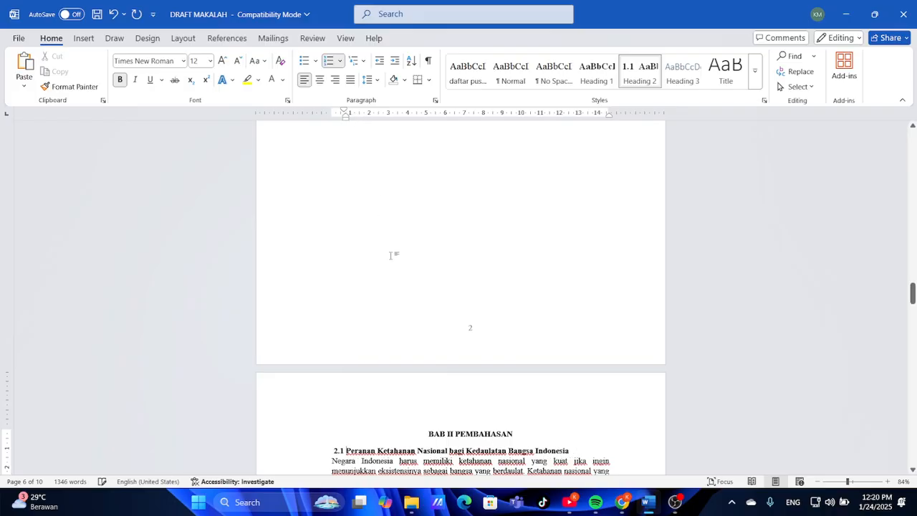
scroll(393, 253, "down", 5)
left_click(339, 236)
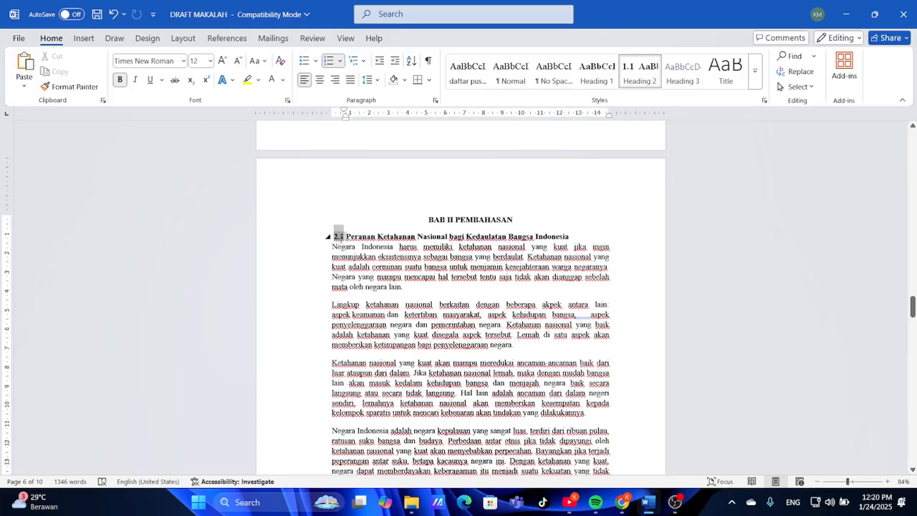
left_click(75, 87)
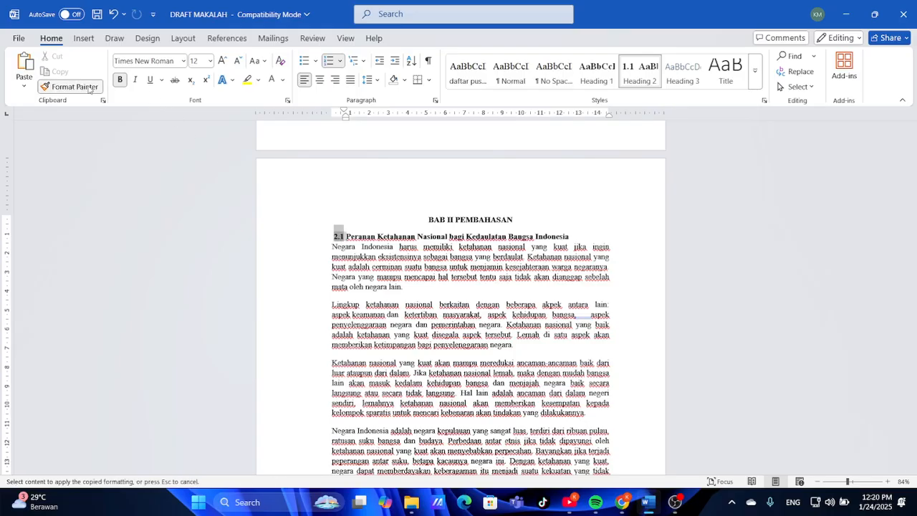
scroll(421, 330, "down", 8)
scroll(421, 330, "down", 4)
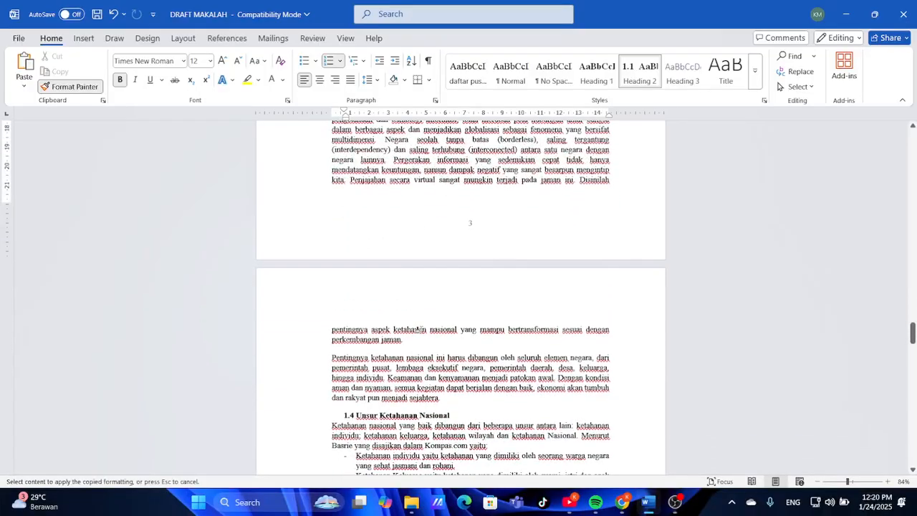
left_click(346, 406)
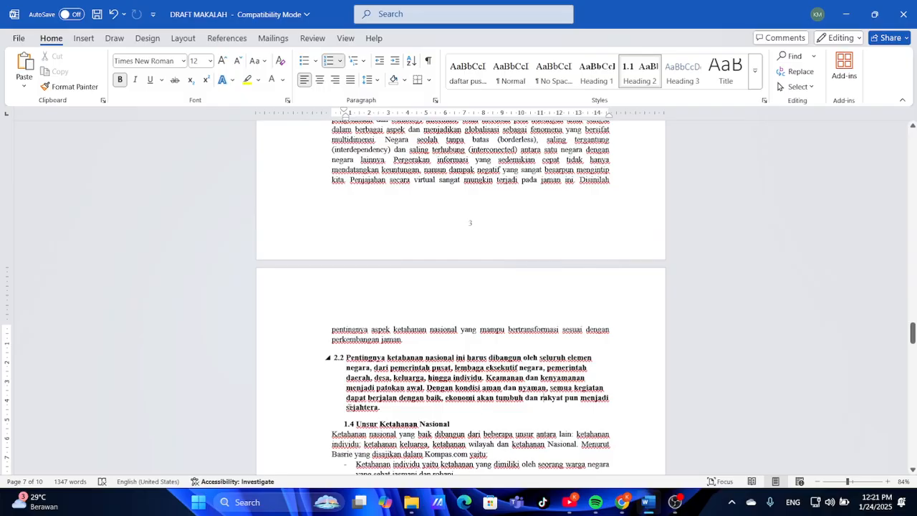
key("ctrl+z")
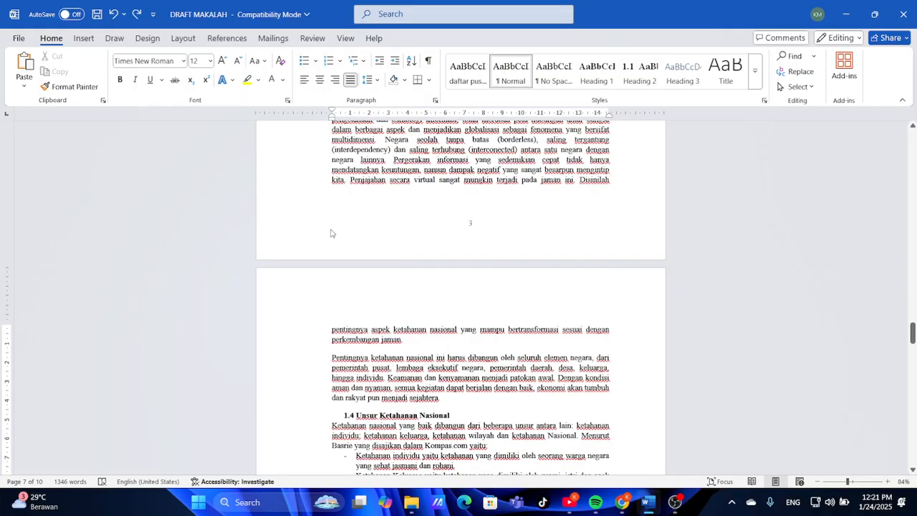
scroll(468, 263, "up", 20)
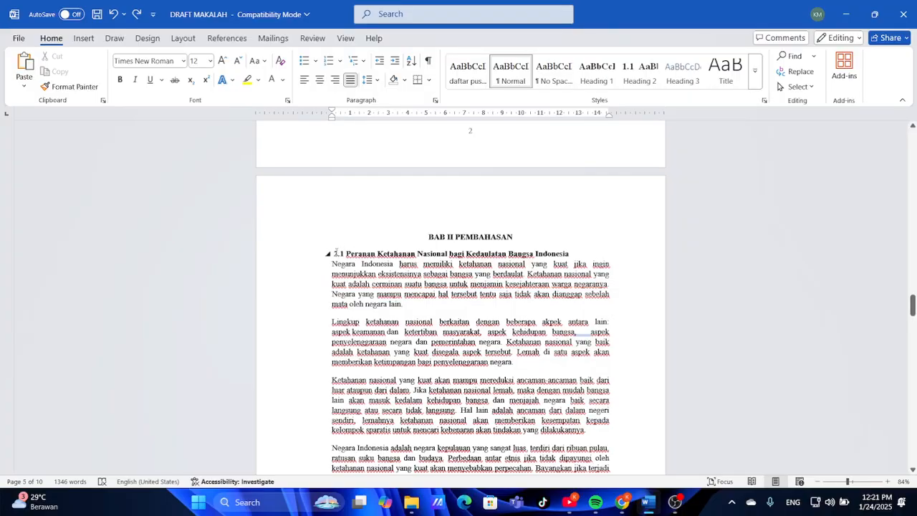
left_click(336, 253)
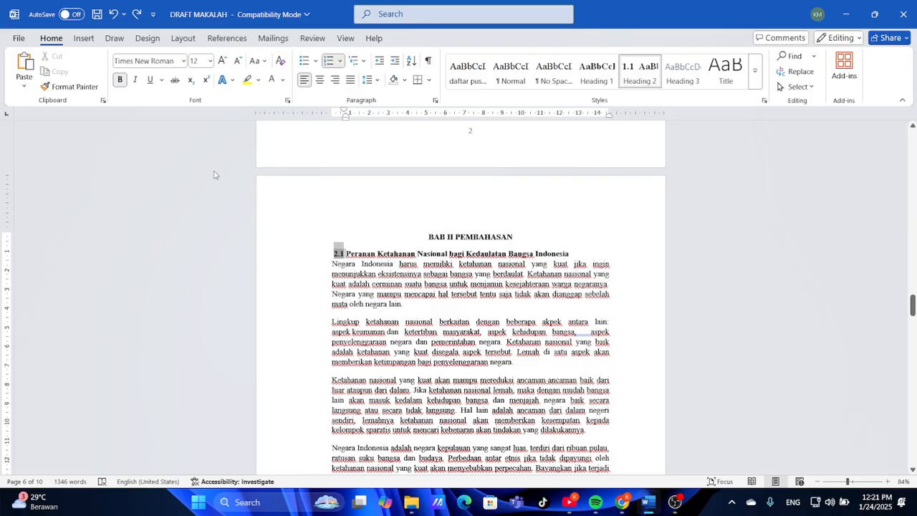
left_click(73, 87)
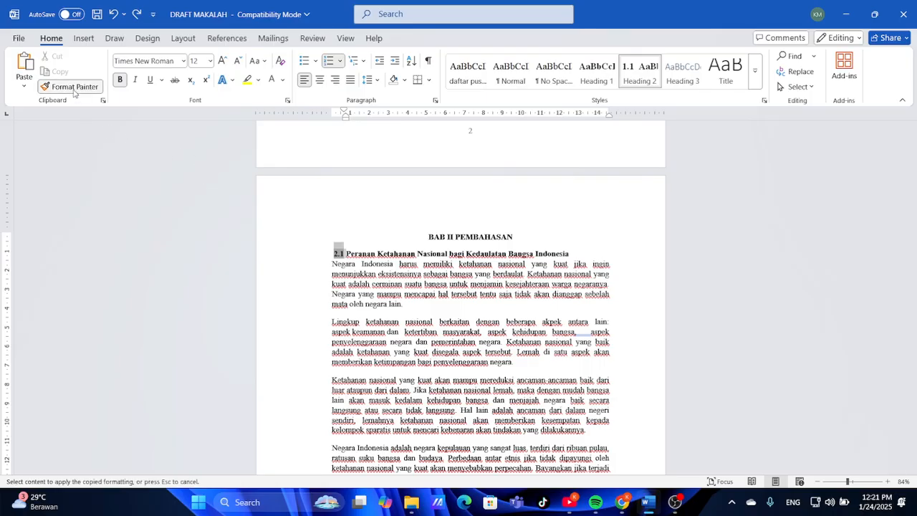
scroll(323, 286, "down", 5, "ctrl")
scroll(323, 287, "up", 3, "ctrl")
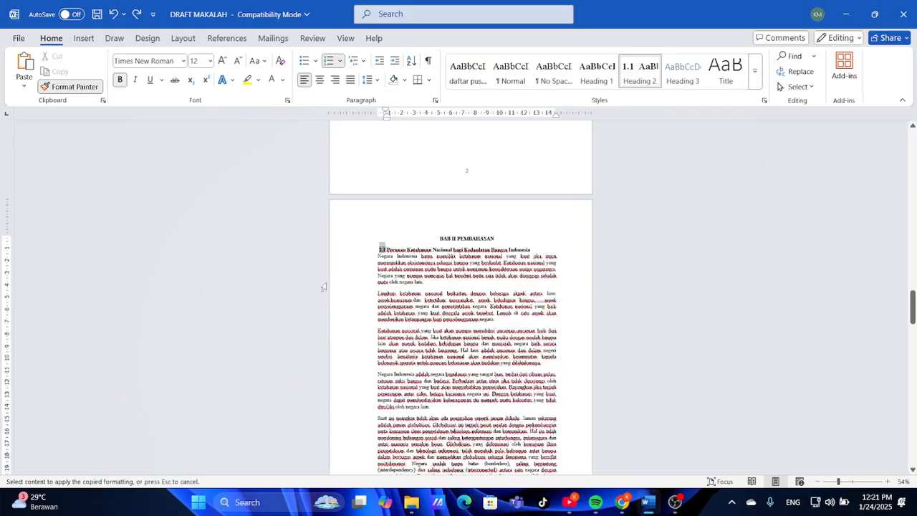
left_click_drag(436, 326, 453, 197)
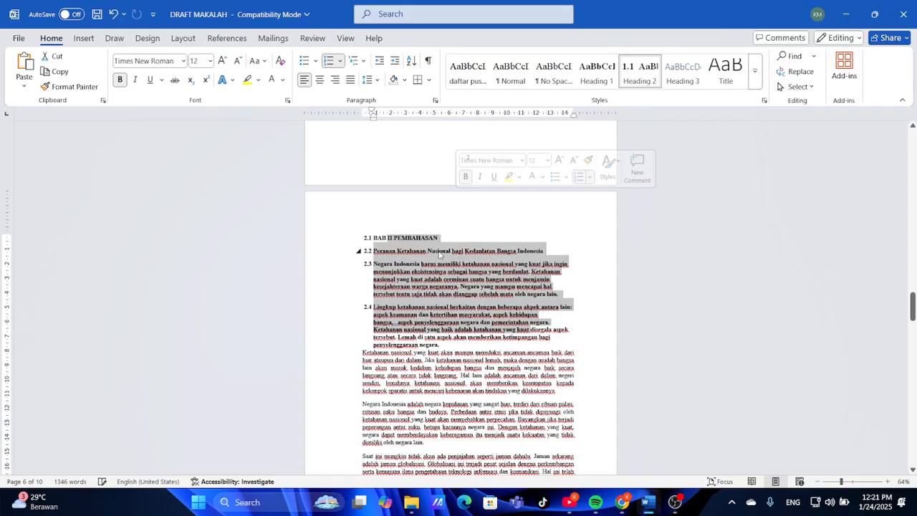
key("ctrl+z")
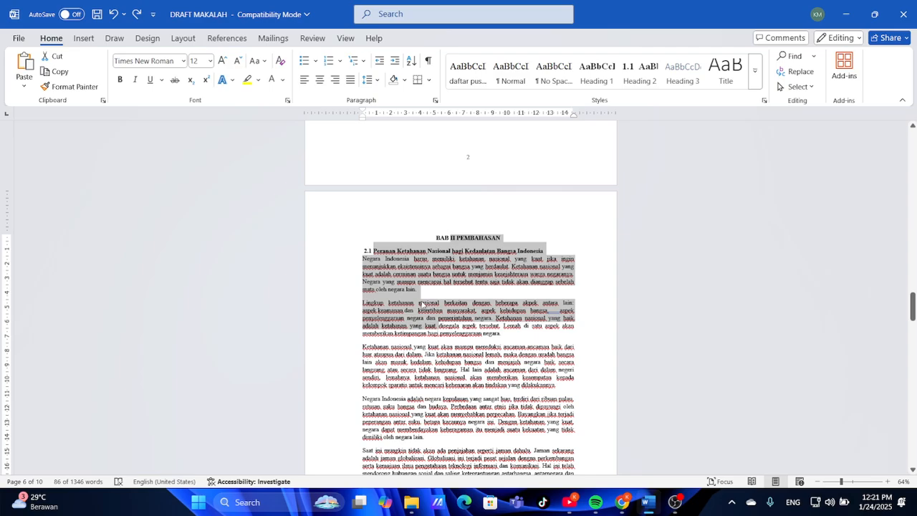
left_click(402, 258)
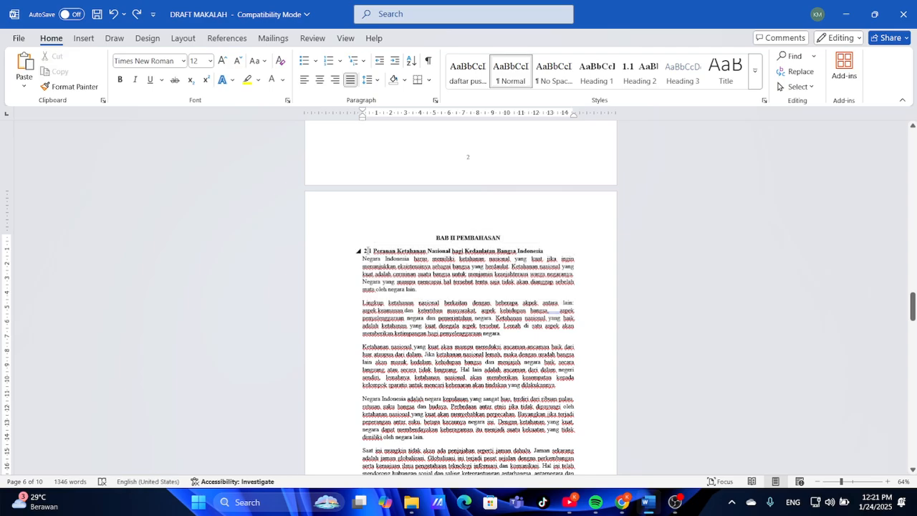
left_click(368, 250)
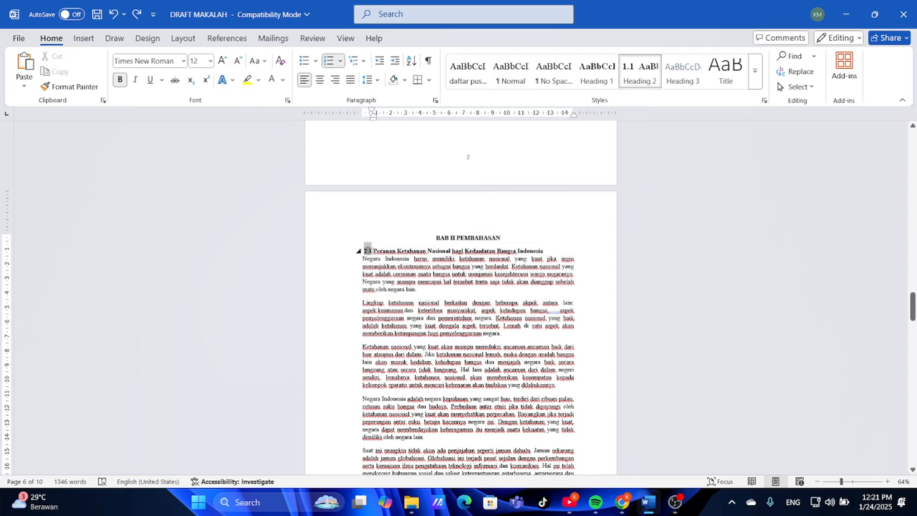
left_click(69, 86)
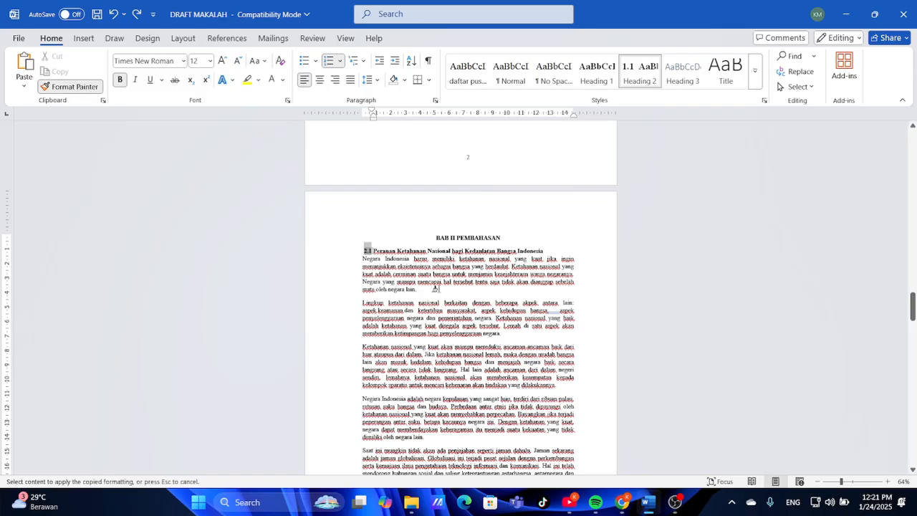
scroll(436, 289, "up", 4)
scroll(431, 231, "down", 10)
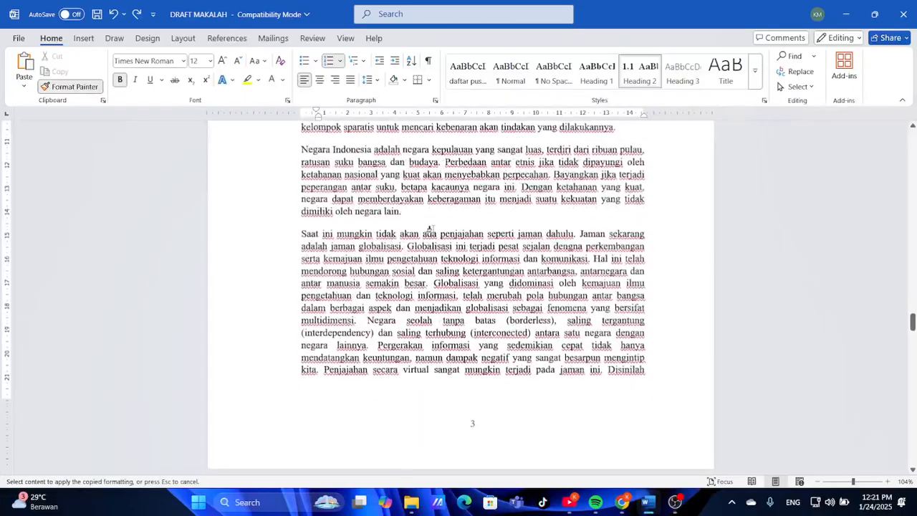
scroll(433, 233, "down", 3)
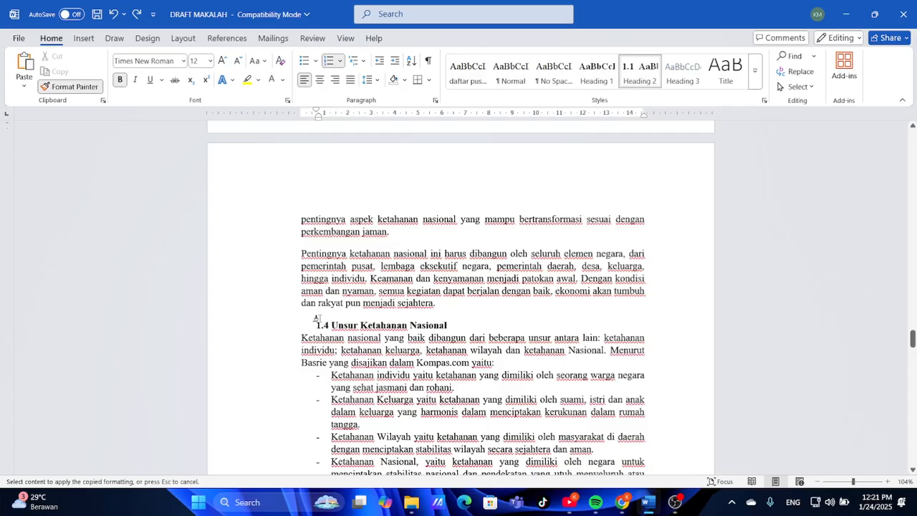
left_click_drag(581, 278, 319, 321)
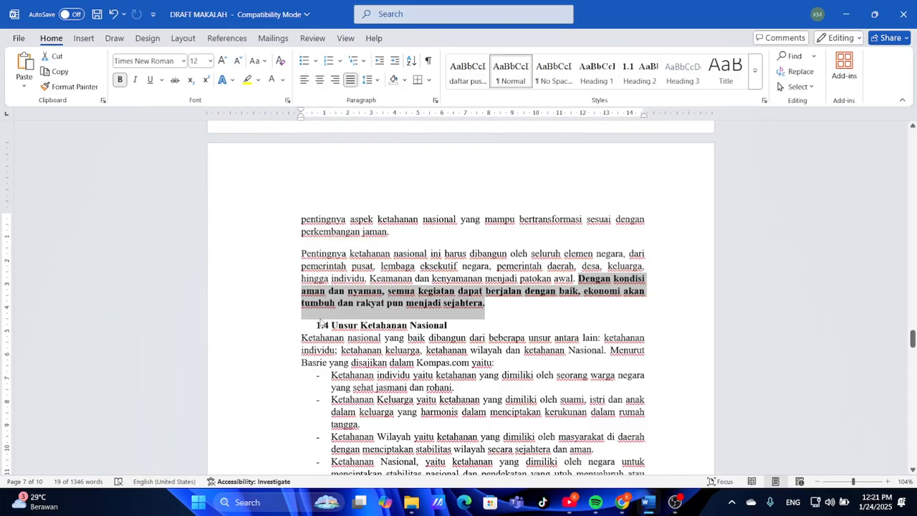
key("ctrl+z")
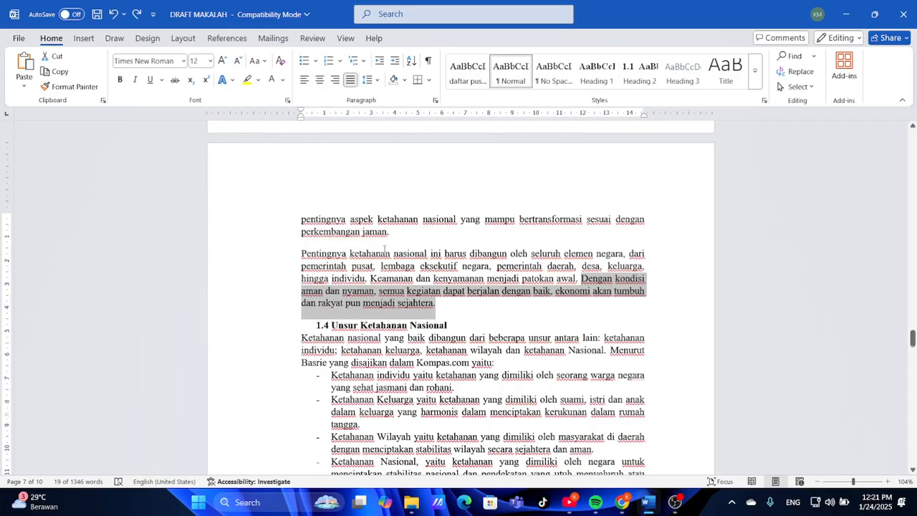
scroll(384, 249, "up", 15)
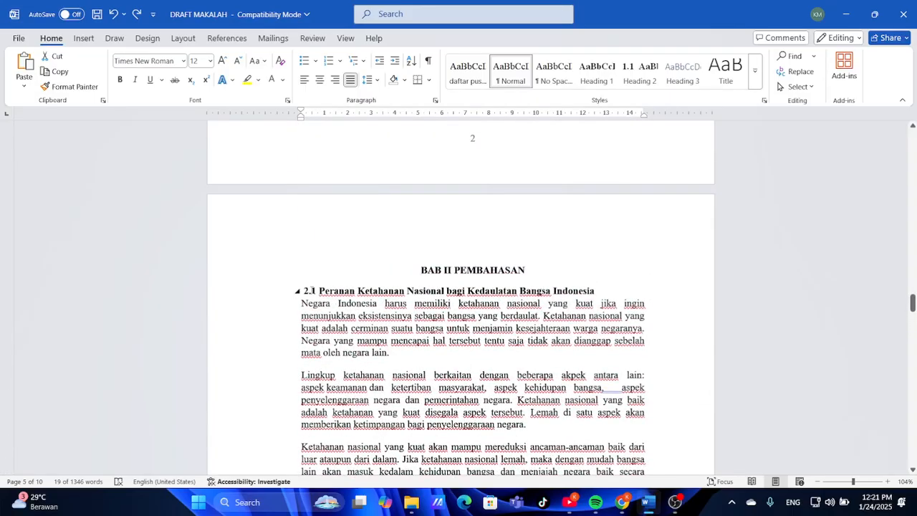
Nudge the 2.1 Peranan heading slightly left using the ruler indent
left_click(312, 290)
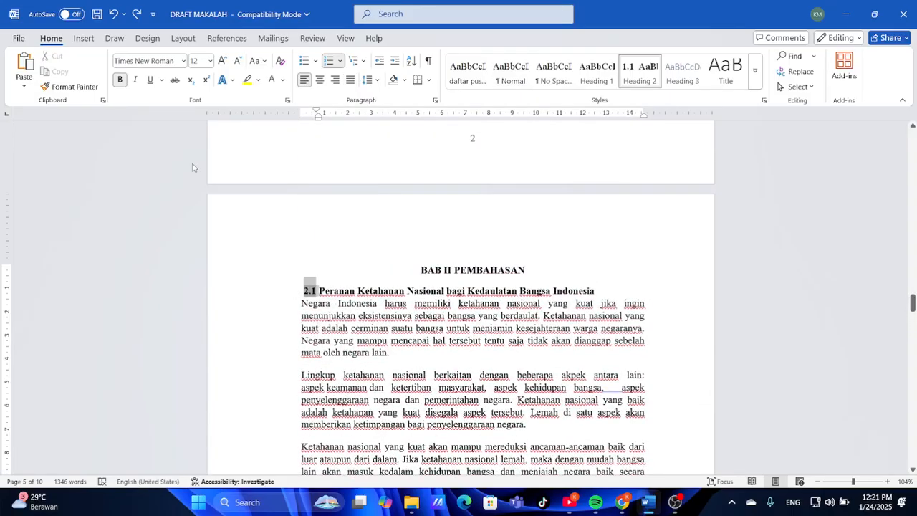
left_click(345, 265)
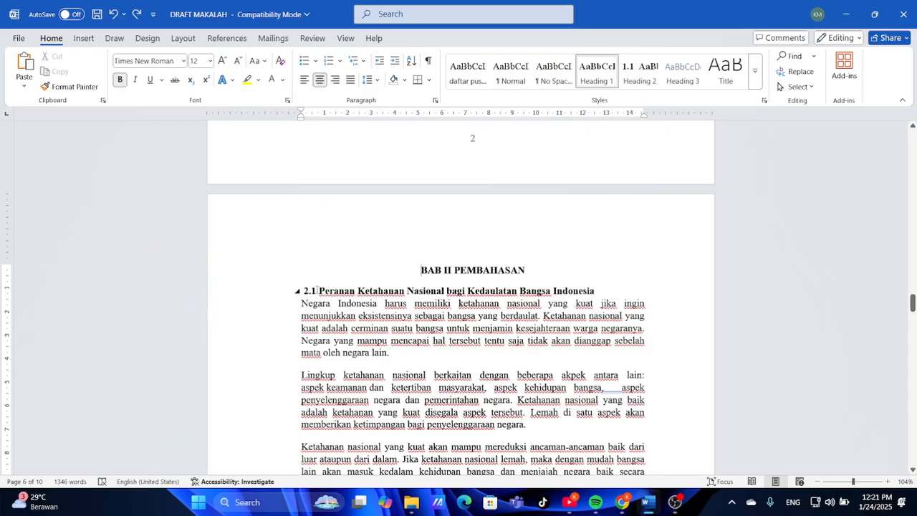
left_click(318, 290)
left_click_drag(316, 111, 313, 113)
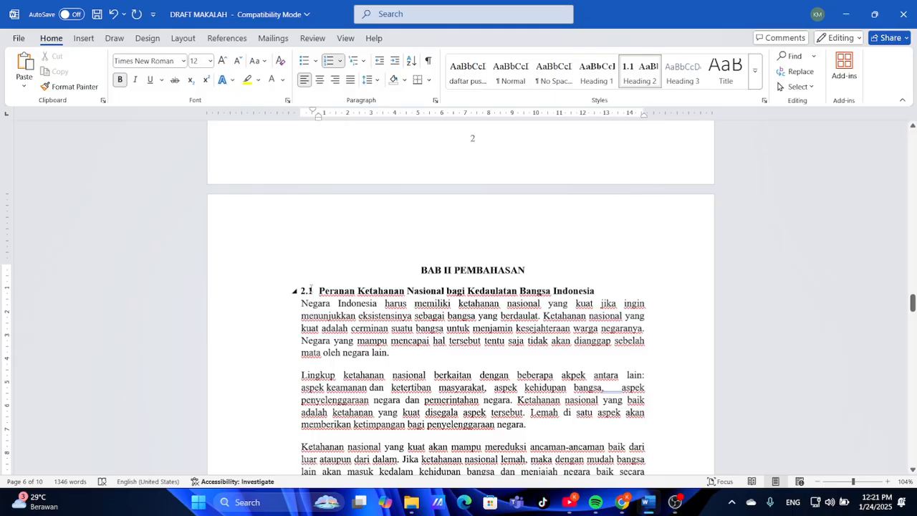
Format-paint the 2.1 heading onto Unsur Ketahanan Nasional, numbering it 2.2
left_click(310, 289)
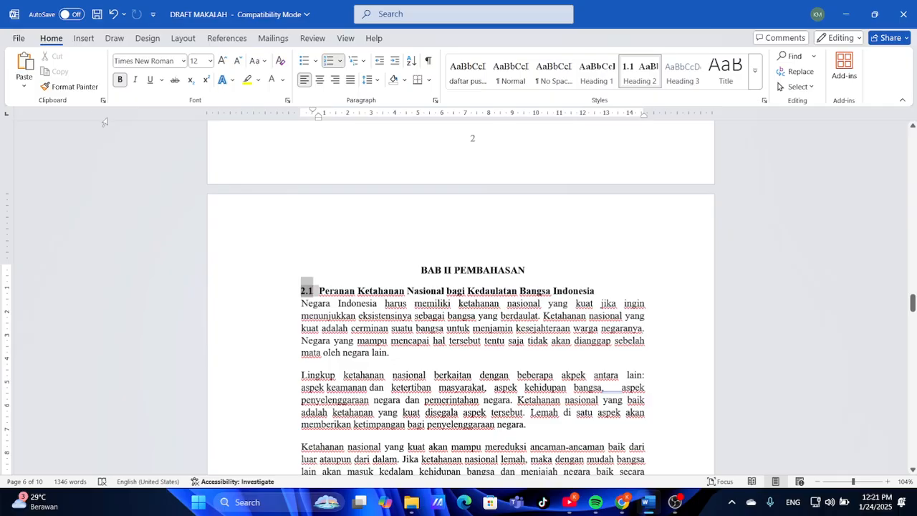
left_click(69, 86)
scroll(283, 289, "down", 20)
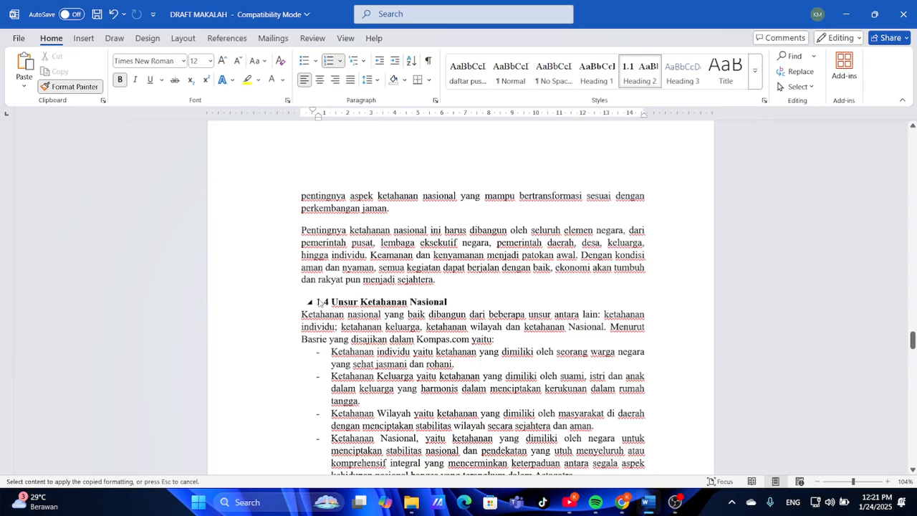
left_click(313, 292)
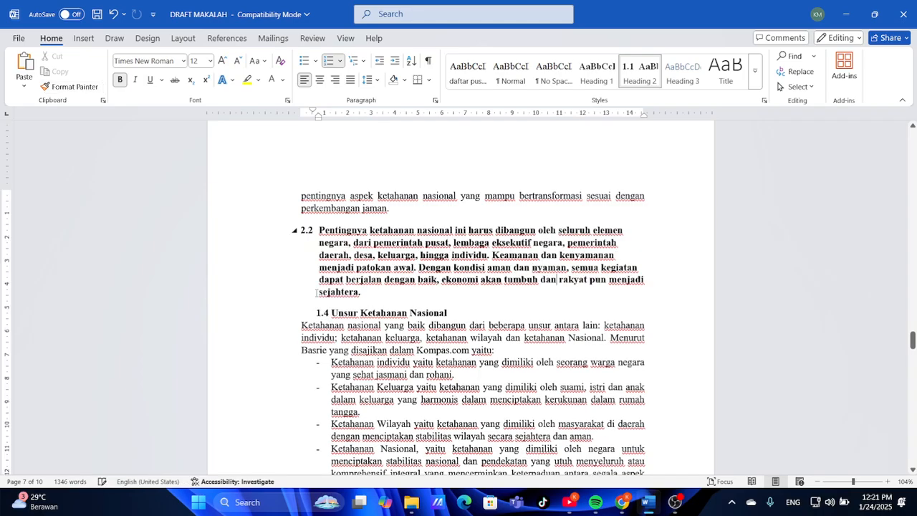
key("ctrl+z")
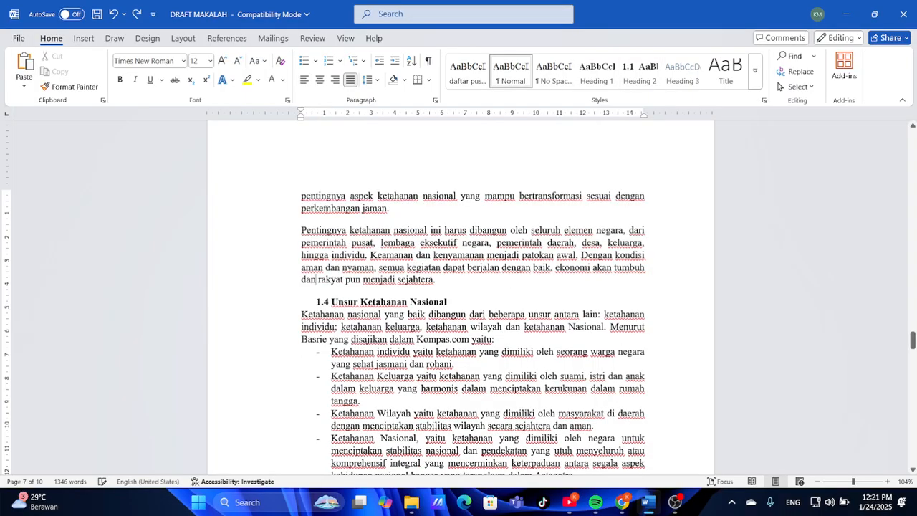
scroll(325, 209, "up", 10)
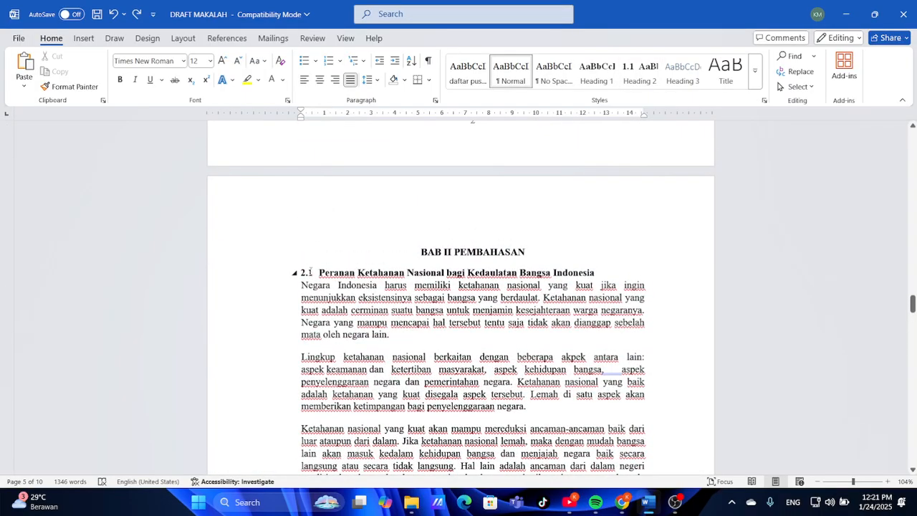
left_click(306, 272)
left_click(70, 86)
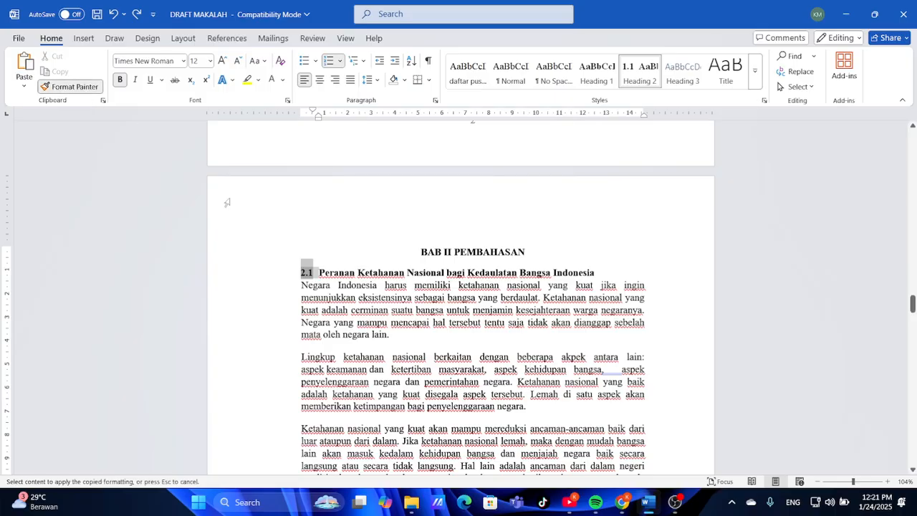
scroll(376, 379, "down", 20)
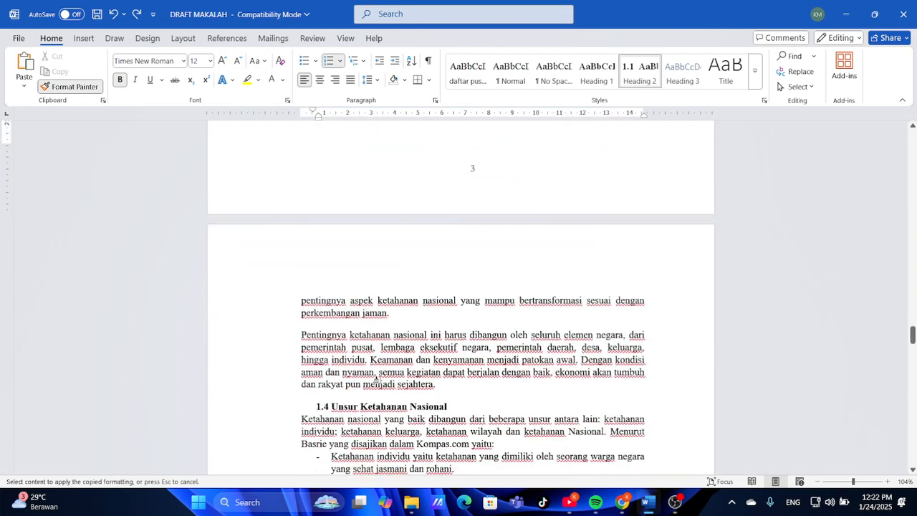
left_click(334, 402)
Format-paint the 2.2 heading onto the pandemic heading, numbering it 2.3
scroll(296, 272, "down", 5)
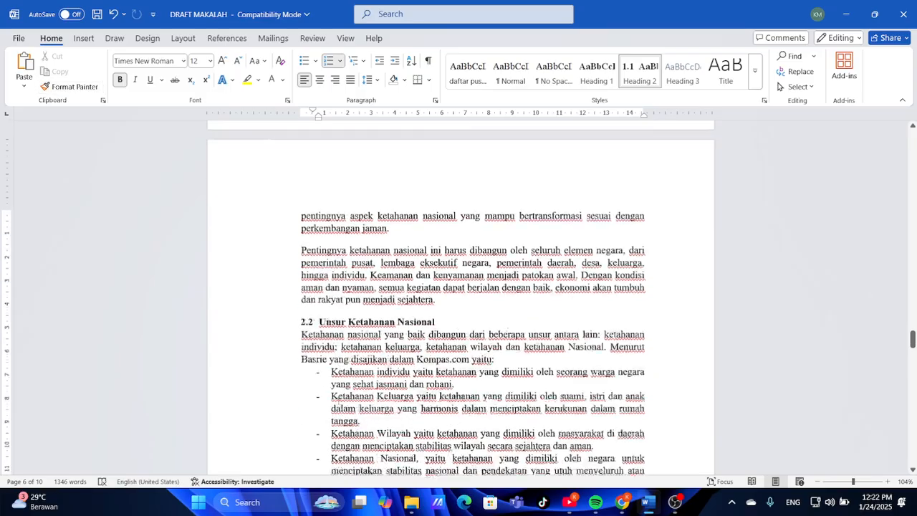
left_click(307, 230)
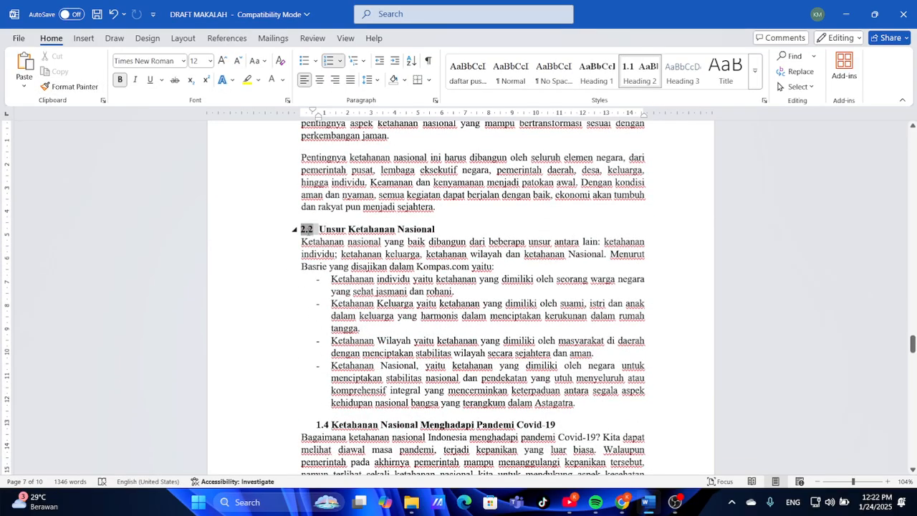
left_click(69, 86)
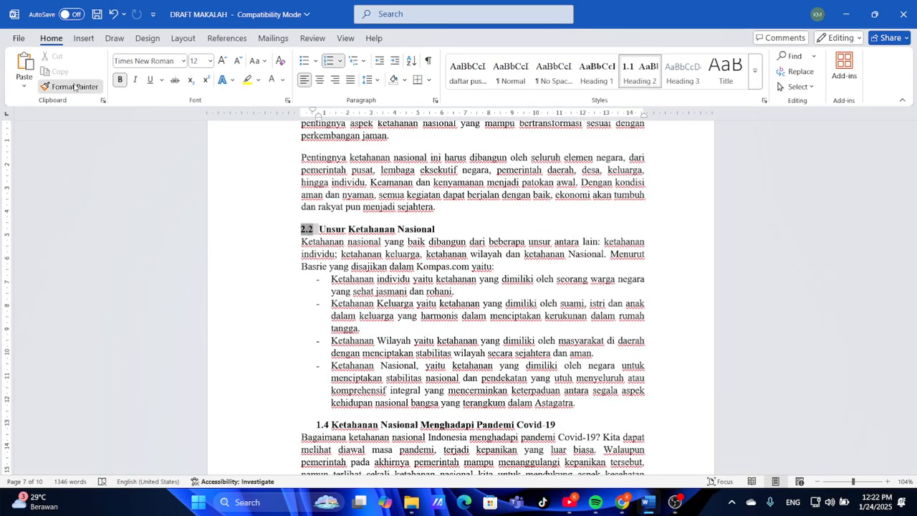
left_click(334, 422)
scroll(333, 422, "down", 3)
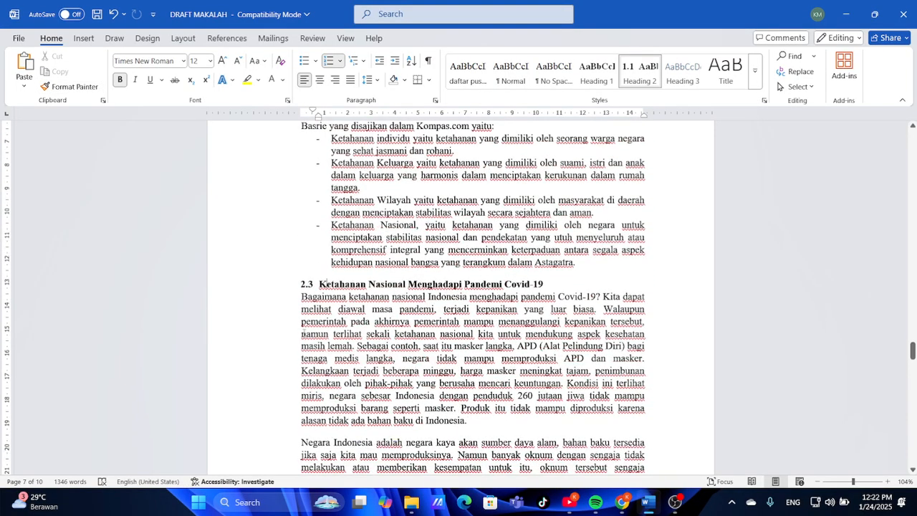
left_click(306, 283)
left_click(93, 85)
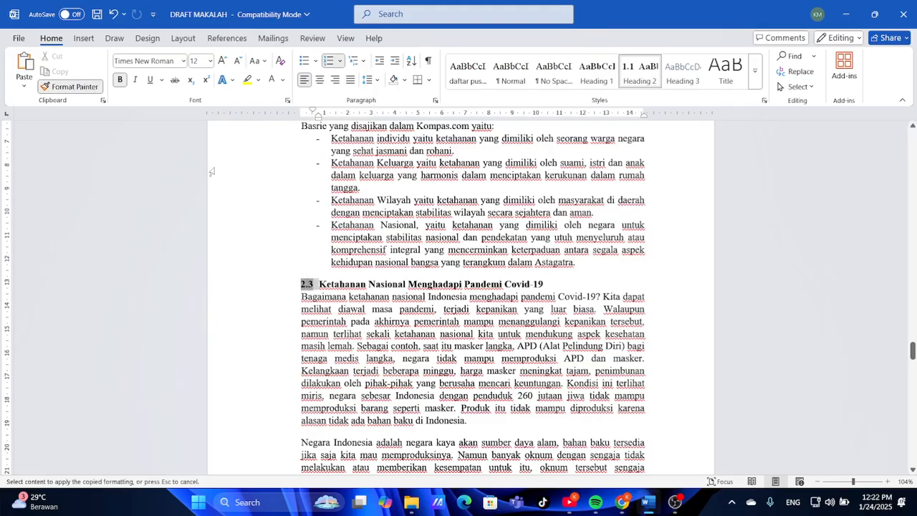
scroll(352, 344, "down", 5)
scroll(351, 344, "down", 10)
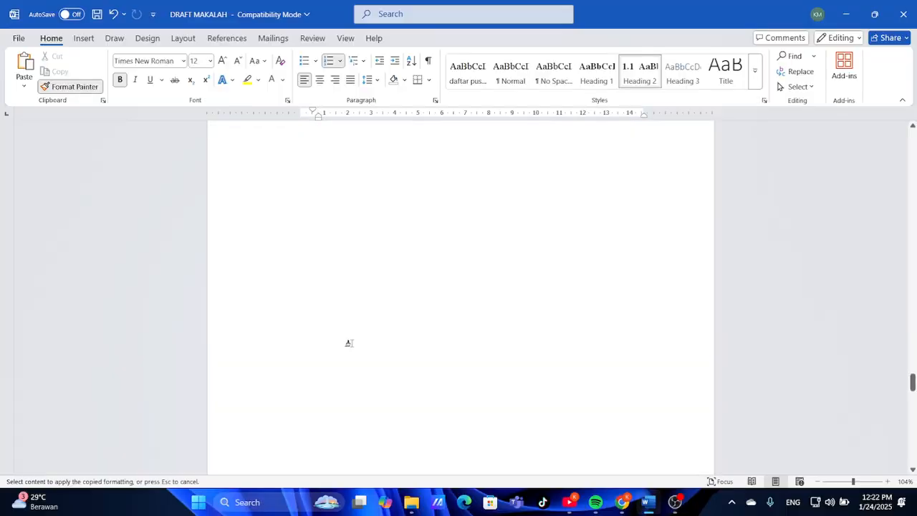
scroll(349, 343, "up", 10)
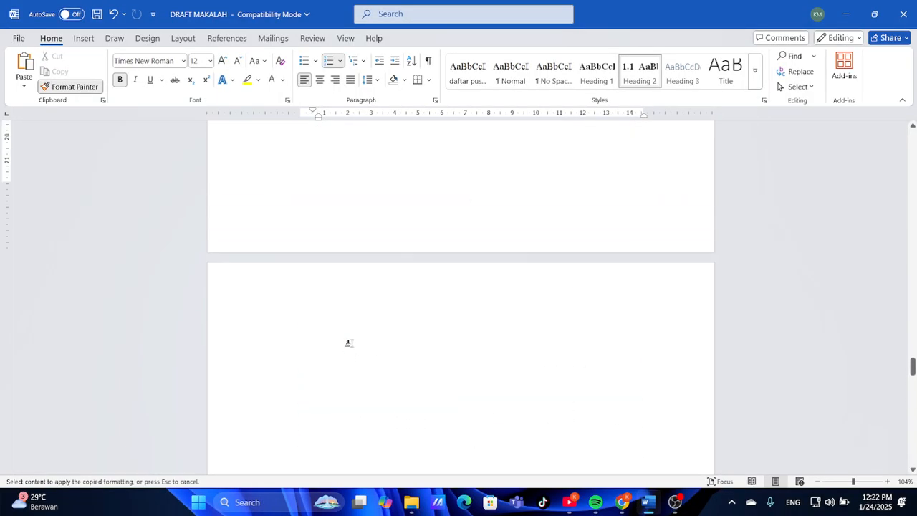
scroll(540, 255, "up", 10)
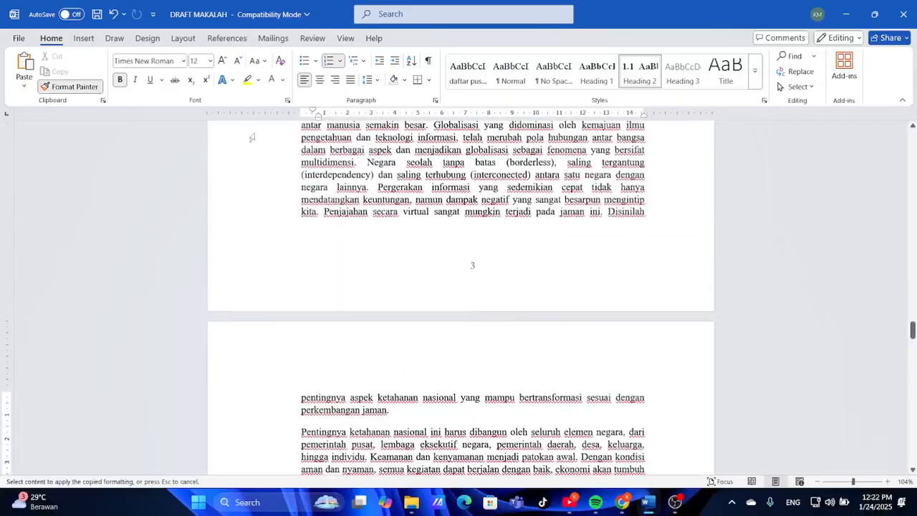
left_click(71, 87)
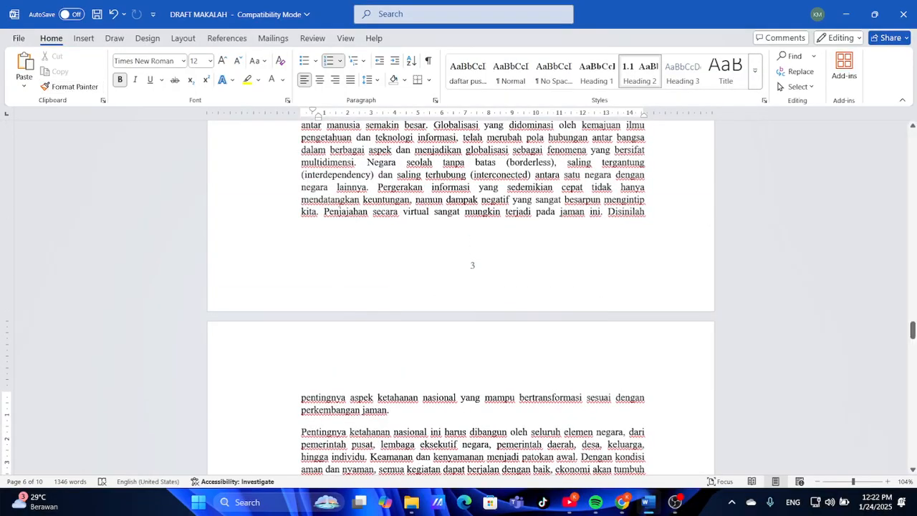
scroll(387, 252, "up", 10)
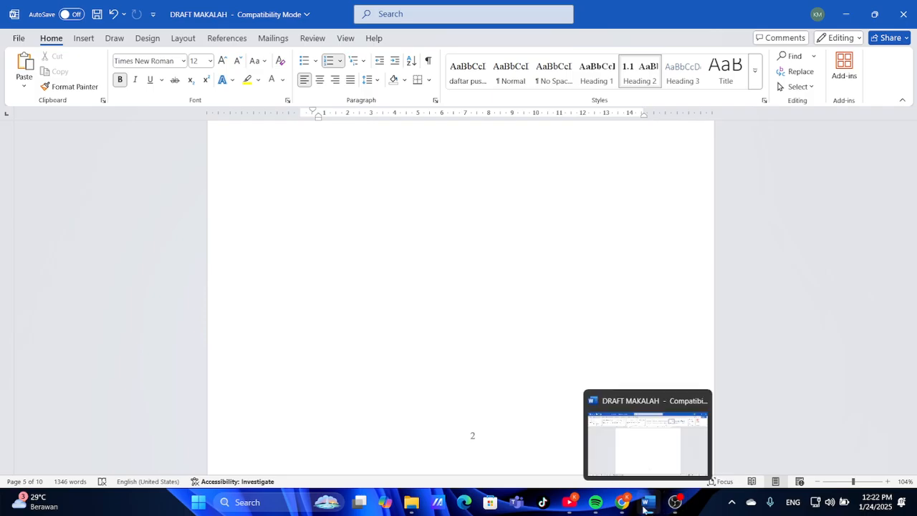
Check the Kata Pengantar page in the MAKALAH JADI.pdf reference and return to the draft
left_click(622, 501)
scroll(545, 386, "up", 15)
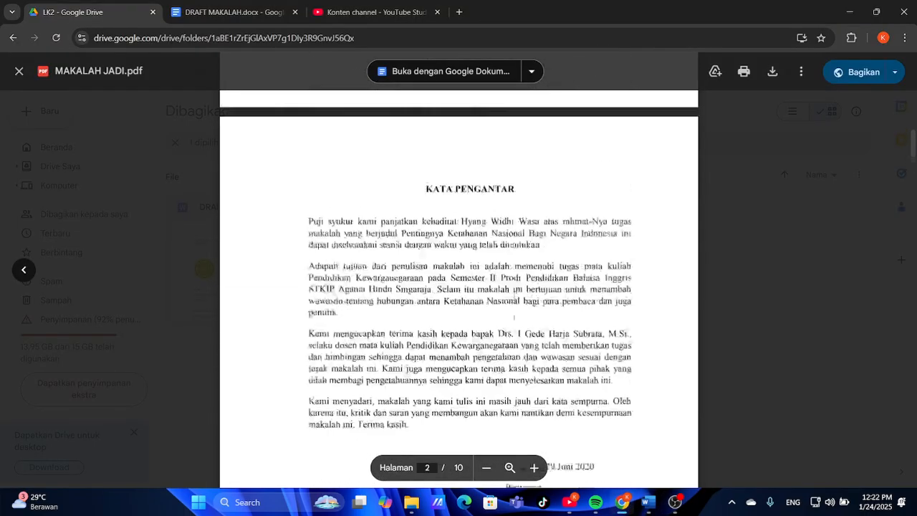
scroll(513, 317, "down", 10)
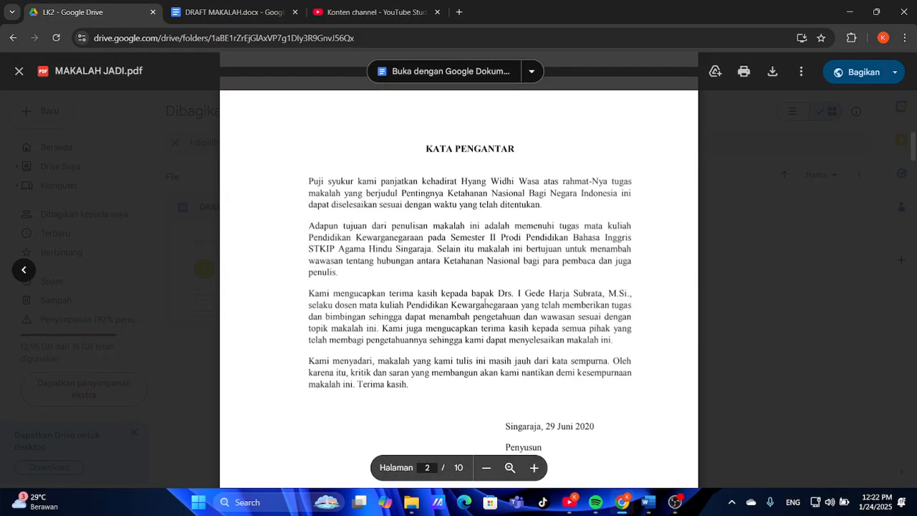
left_click(647, 502)
scroll(537, 311, "up", 20)
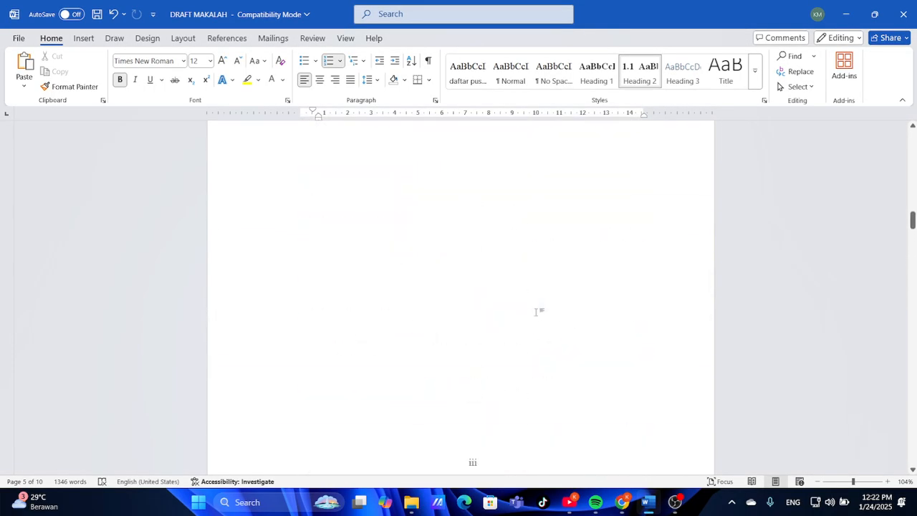
Add an empty line below the DAFTAR I heading
scroll(535, 313, "up", 1)
left_click(535, 313)
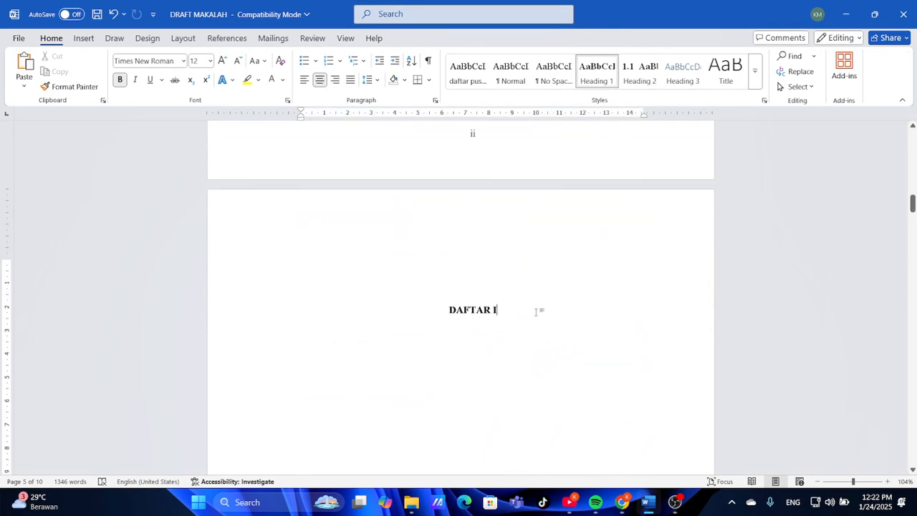
key("Return")
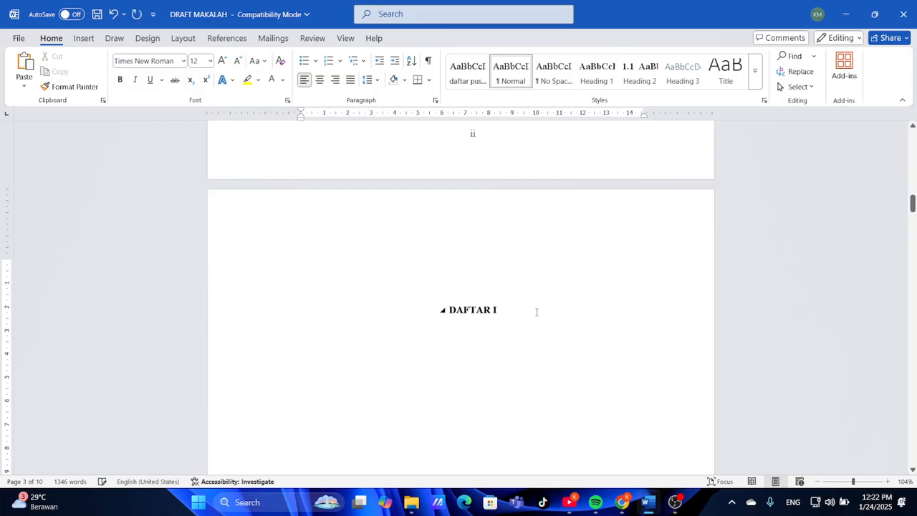
Open the Table of Contents gallery on the References ribbon
left_click(171, 42)
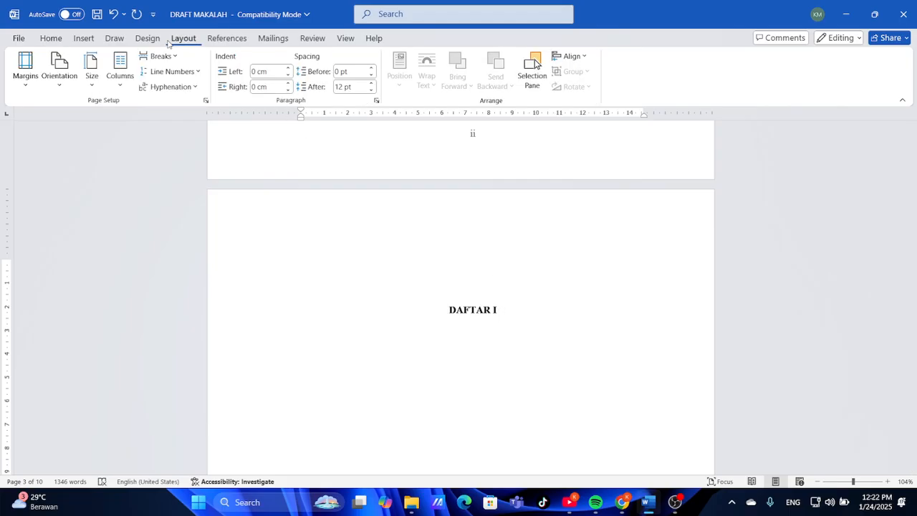
left_click(93, 40)
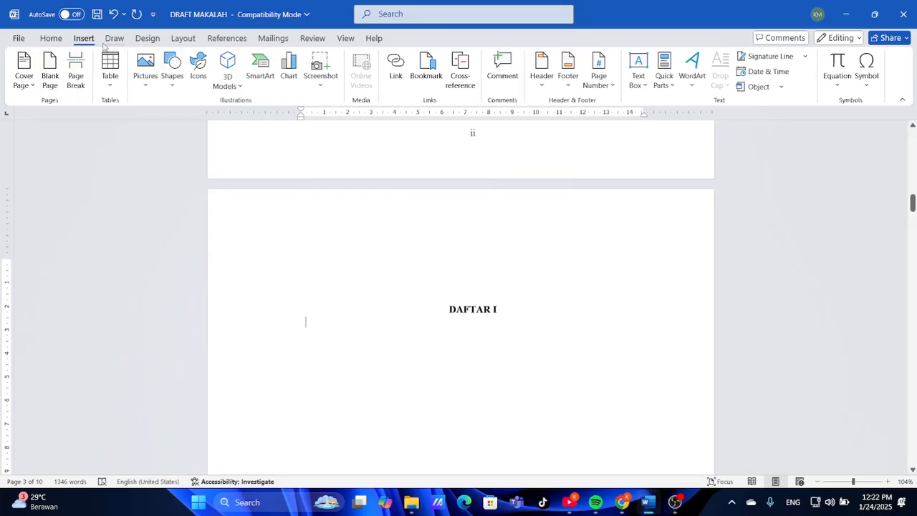
left_click(111, 41)
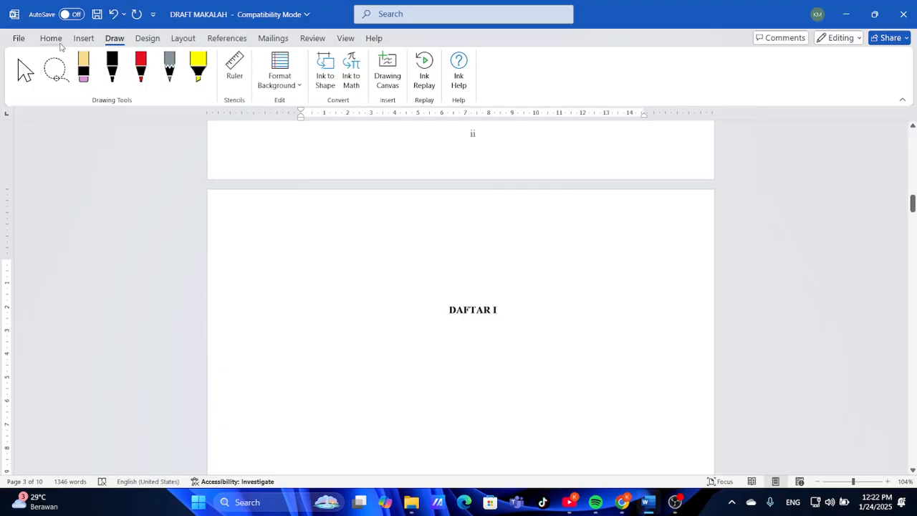
left_click(61, 43)
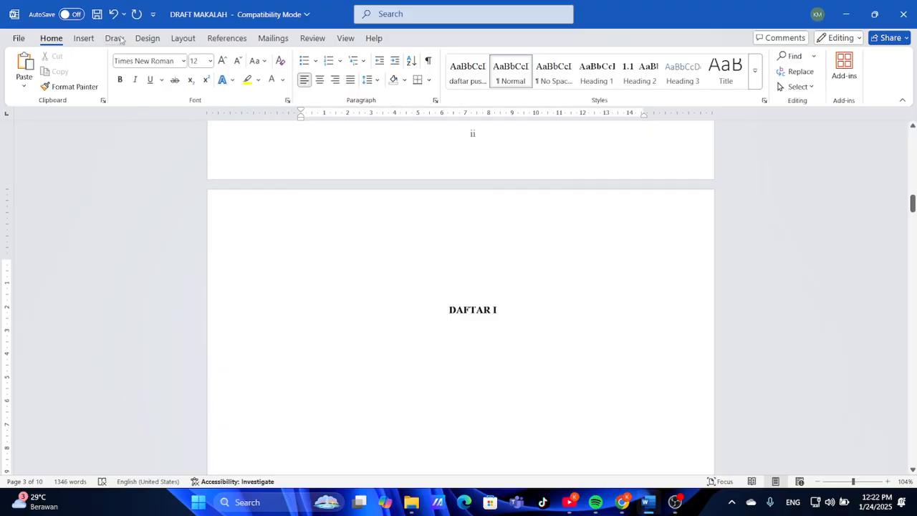
left_click(192, 41)
left_click(224, 41)
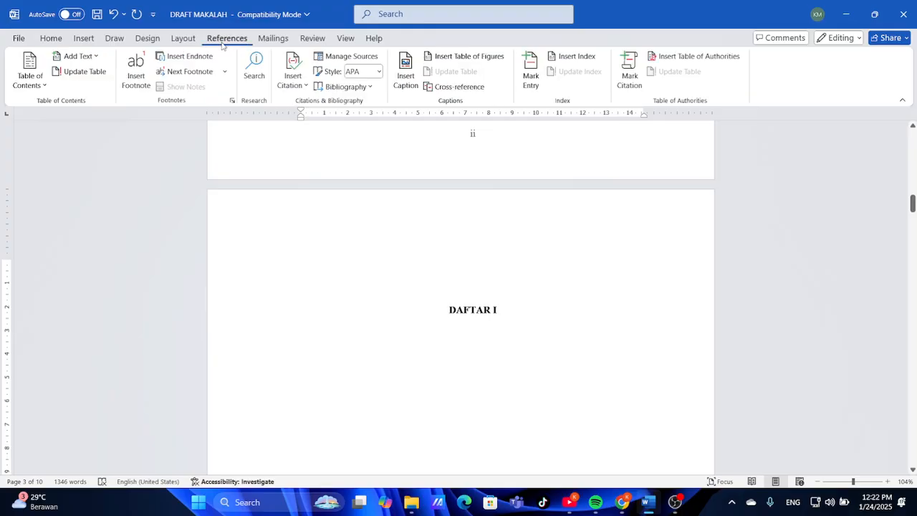
left_click(36, 72)
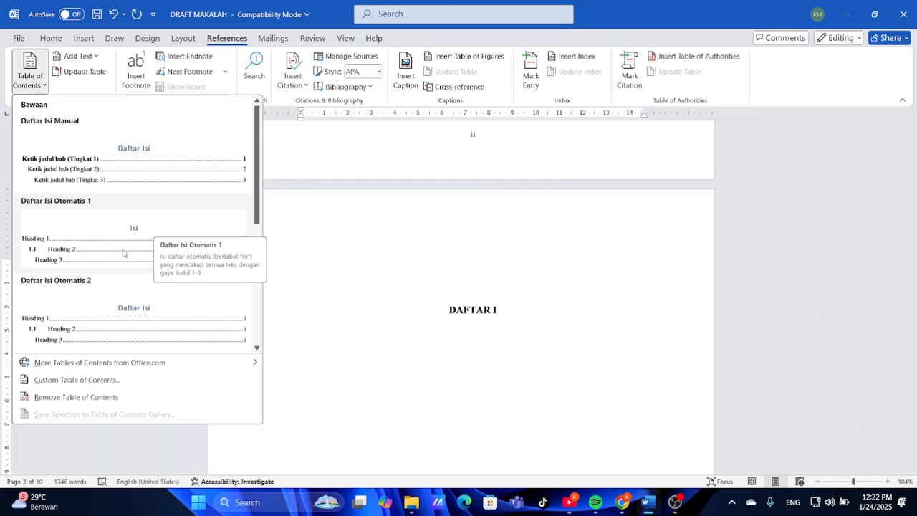
Insert Daftar Isi Otomatis 1, removing its Isi title and the blank line above
left_click(90, 237)
scroll(536, 327, "up", 3)
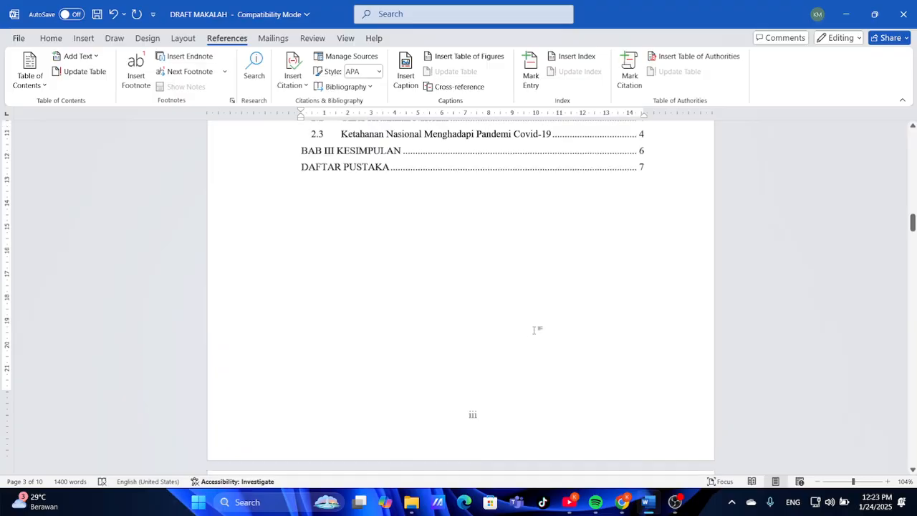
scroll(534, 331, "up", 1)
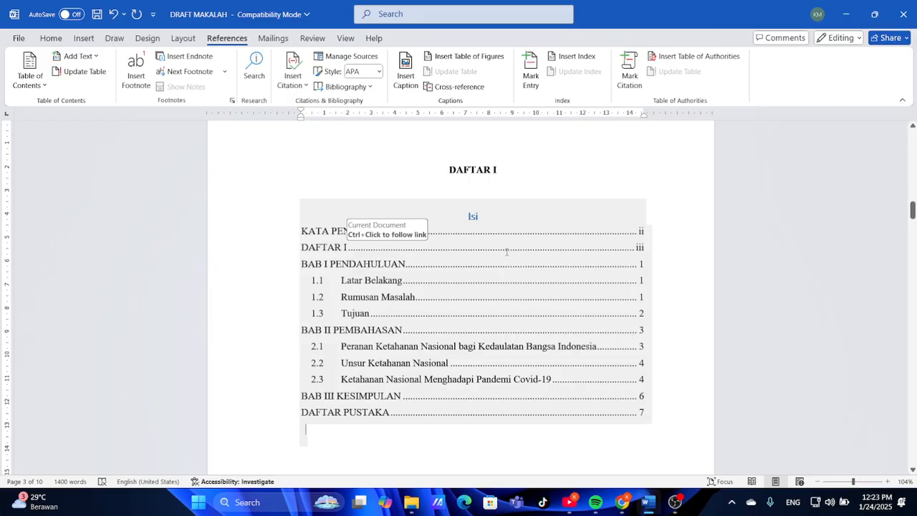
left_click(489, 219)
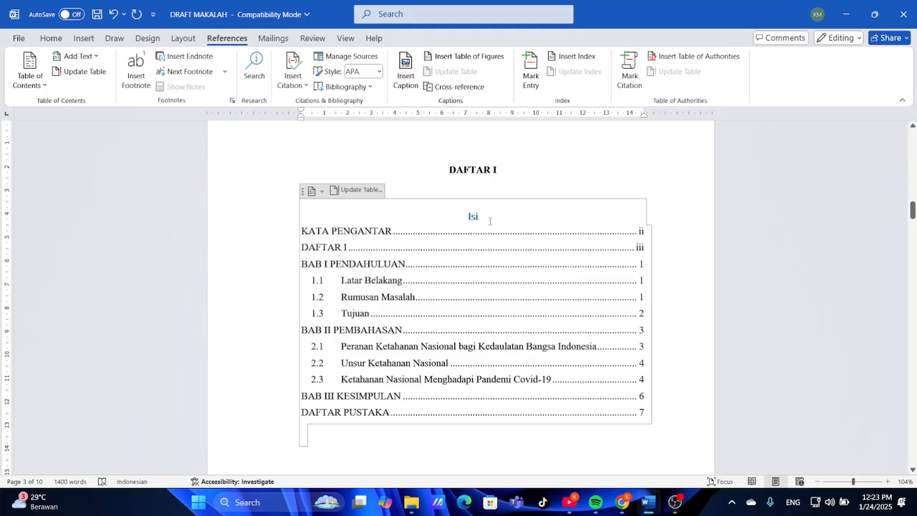
key("BackSpace")
key("BackSpace")
key("BackSpace")
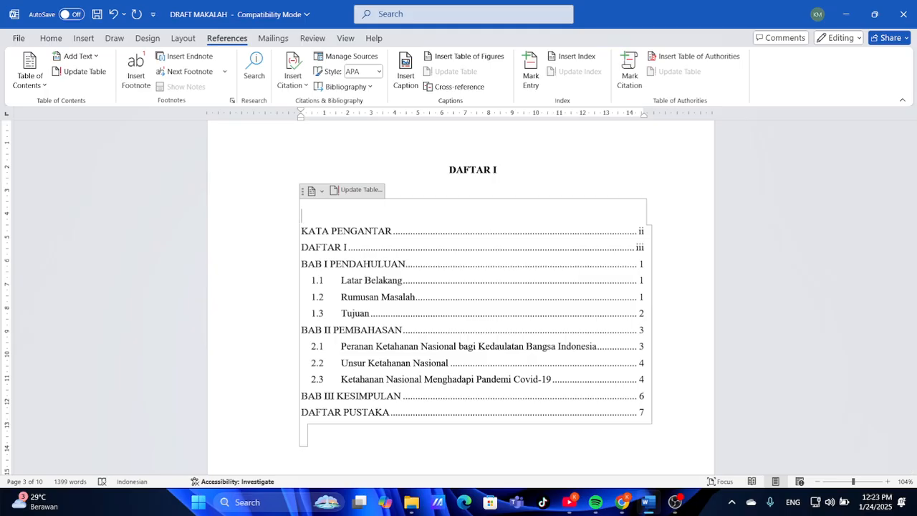
left_click(515, 187)
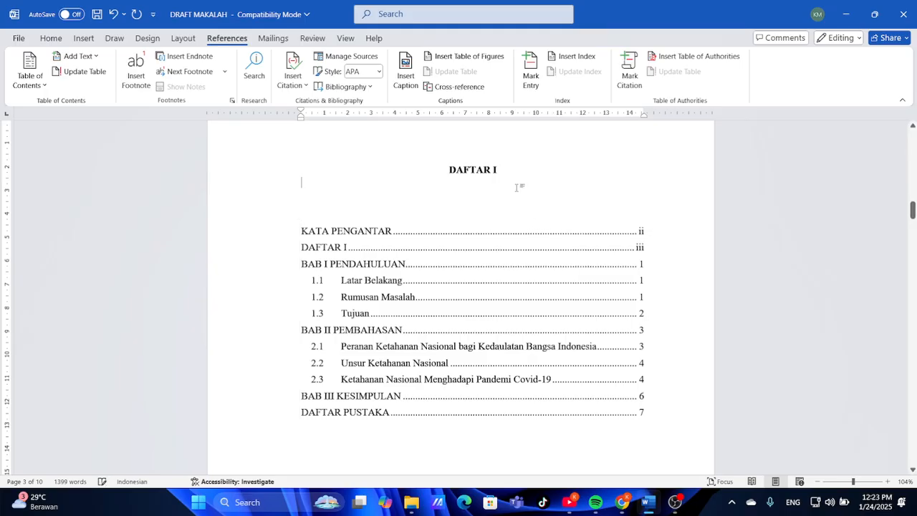
key("BackSpace")
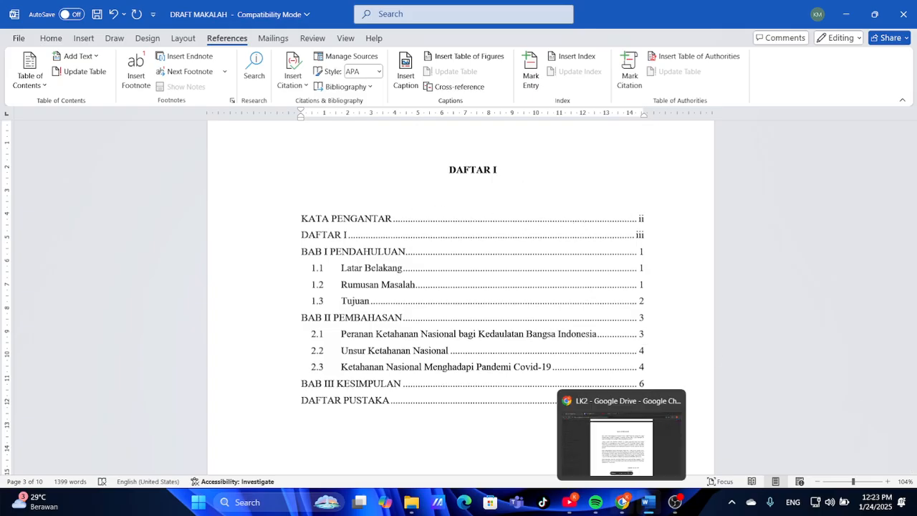
Compare the new table of contents with the reference PDF
left_click(622, 502)
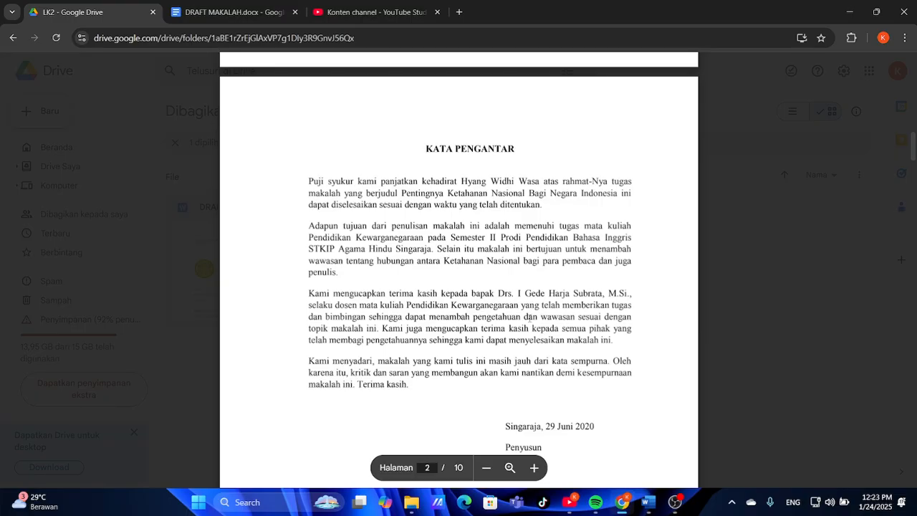
scroll(529, 317, "down", 10)
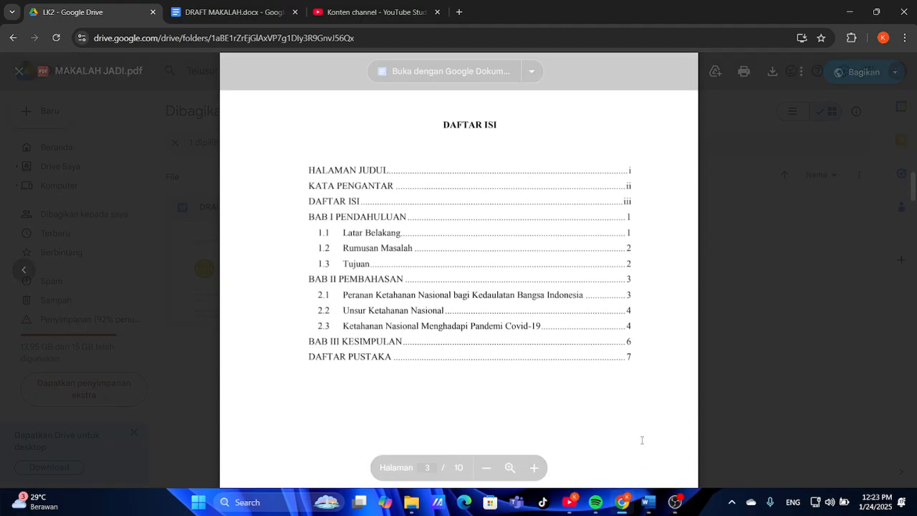
left_click(648, 502)
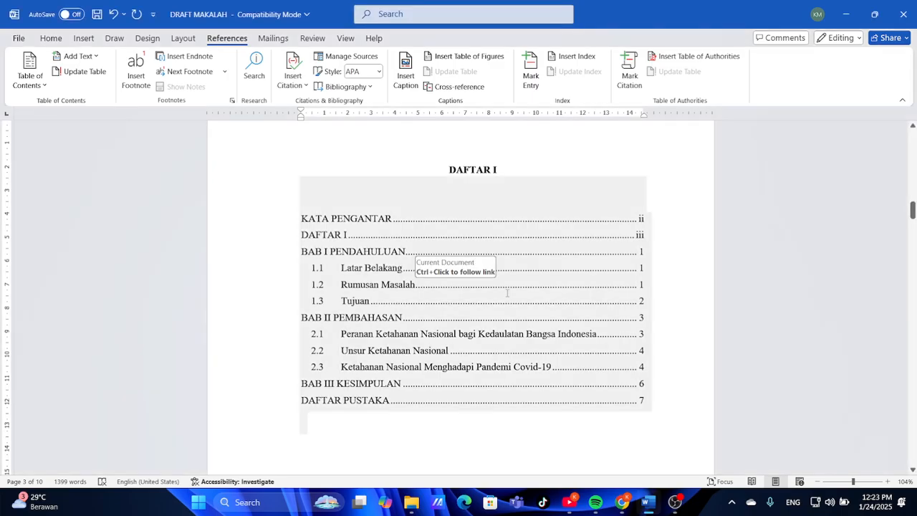
Insert a new line reading 'HALAMAN JUDUL' above MAKALAH on the cover page
scroll(465, 222, "up", 15)
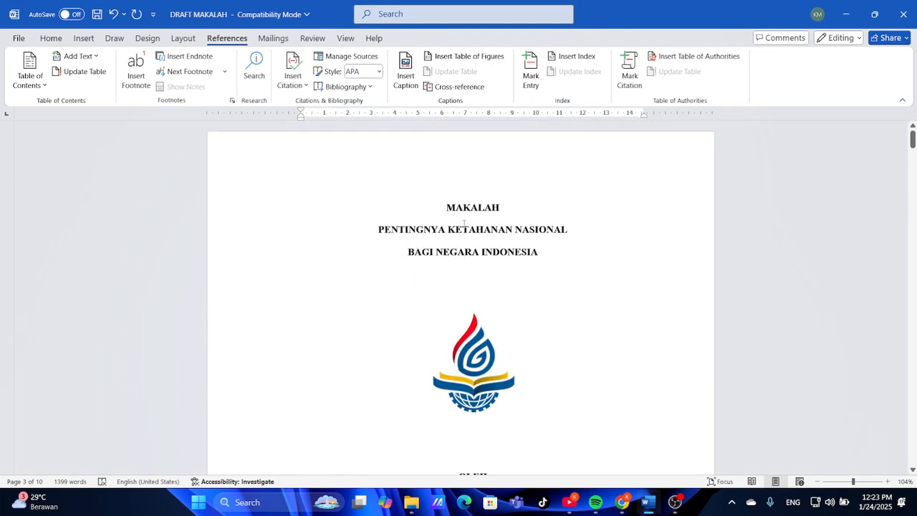
left_click(445, 207)
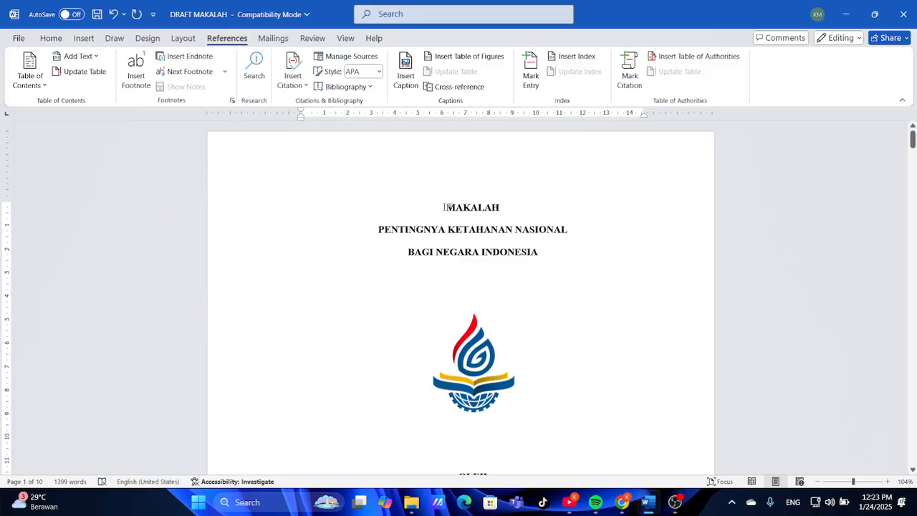
key("Return")
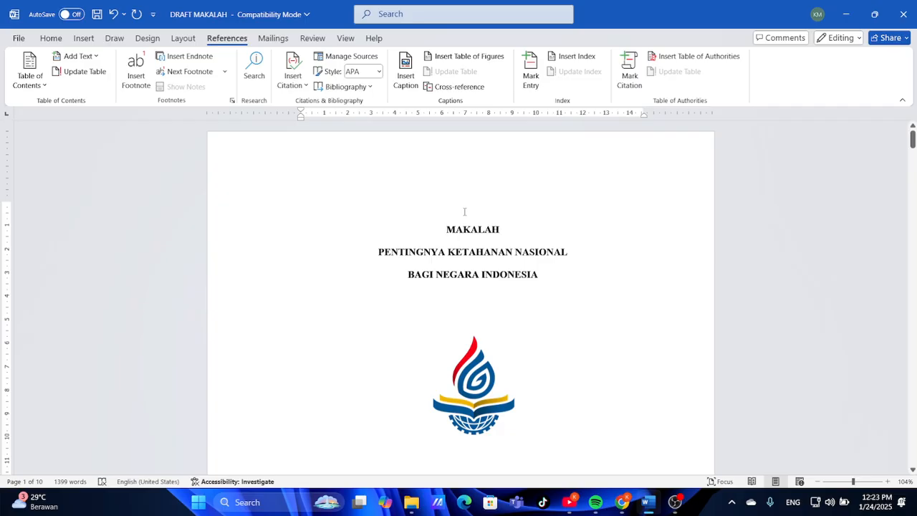
type("JUDUL")
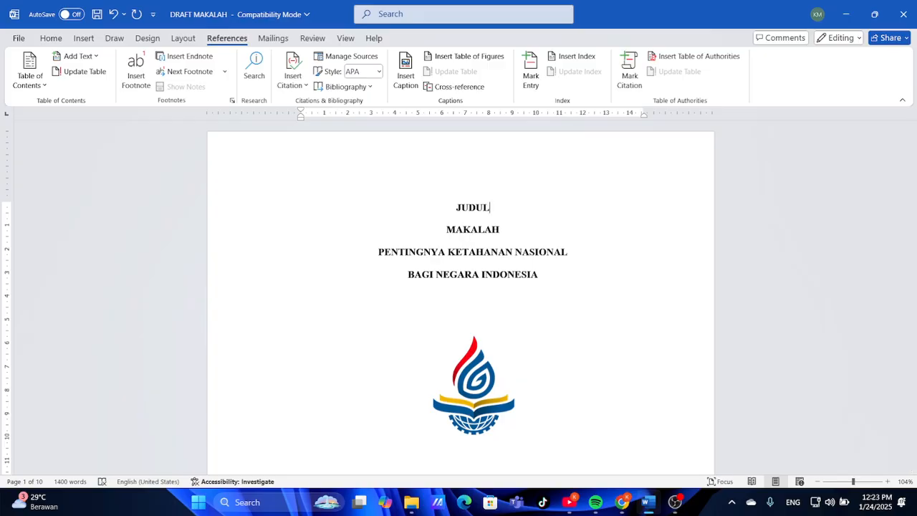
key("BackSpace")
key("BackSpace")
key("BackSpace")
key("BackSpace")
key("BackSpace")
type("HALAP")
key("BackSpace")
type("MAN JUDUL")
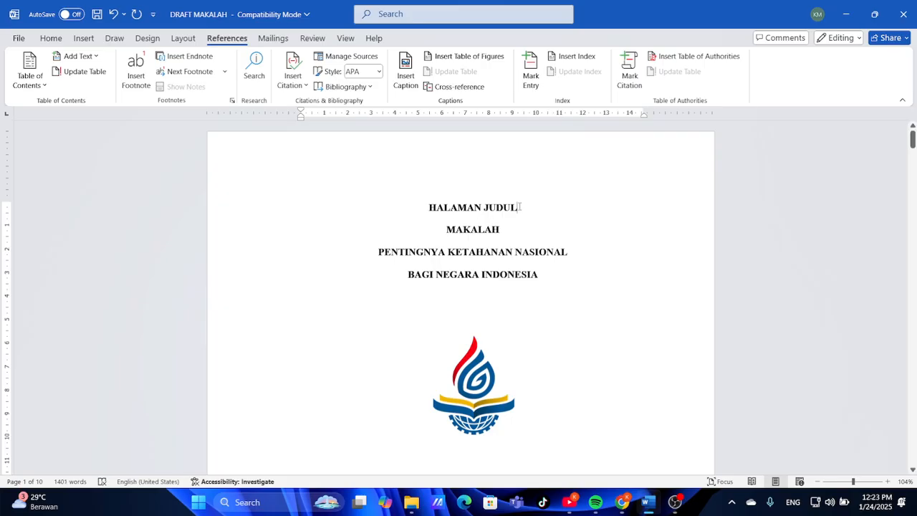
Make HALAMAN JUDUL a Heading 1, then hide it with white text shrunk to size 1
left_click(63, 40)
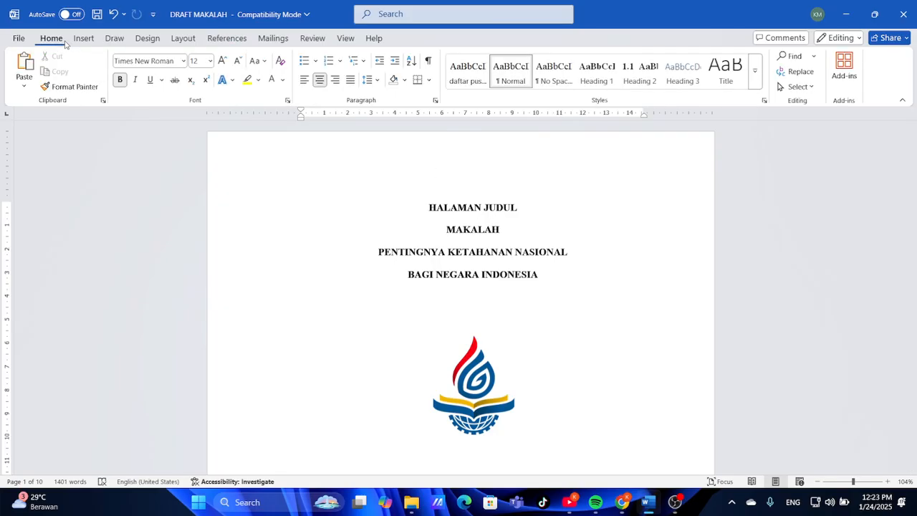
left_click(587, 72)
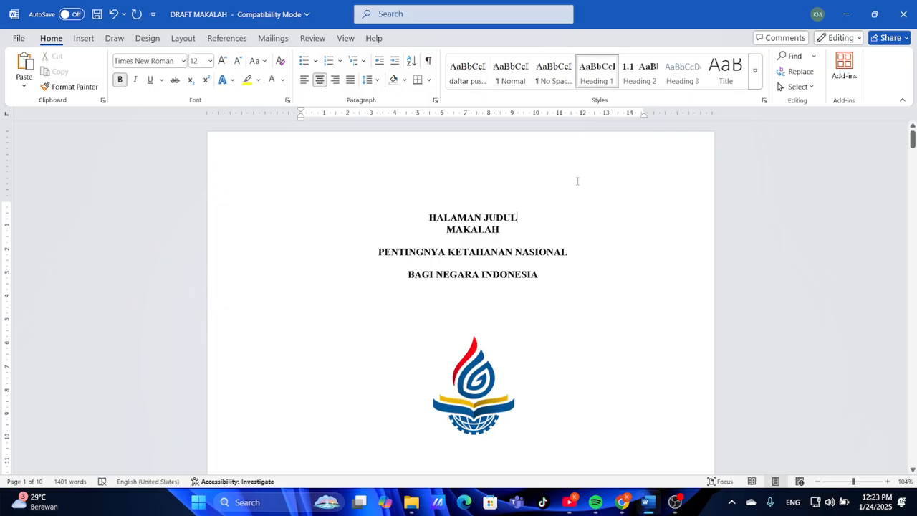
left_click_drag(526, 215, 428, 217)
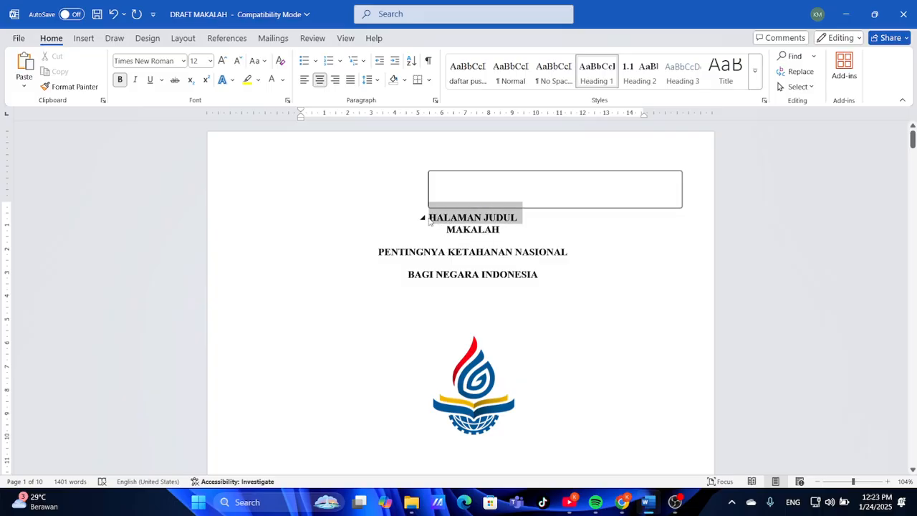
left_click(271, 81)
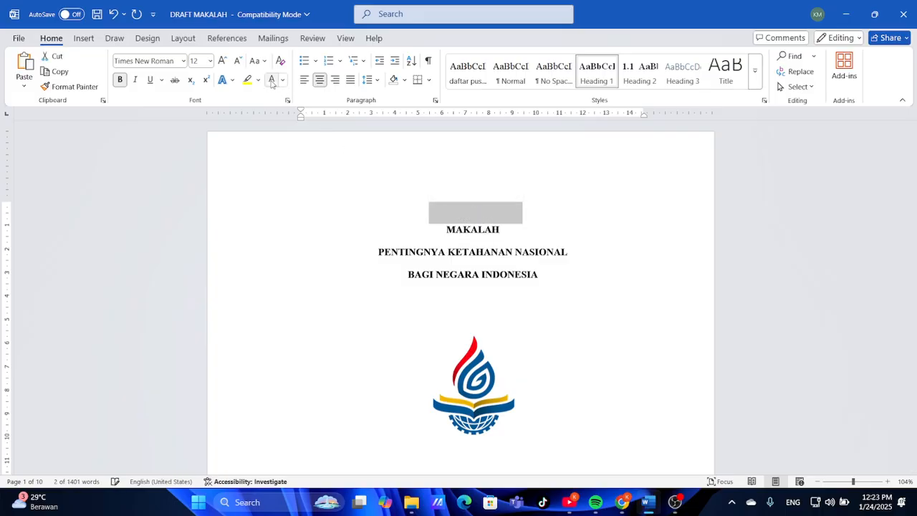
left_click(228, 61)
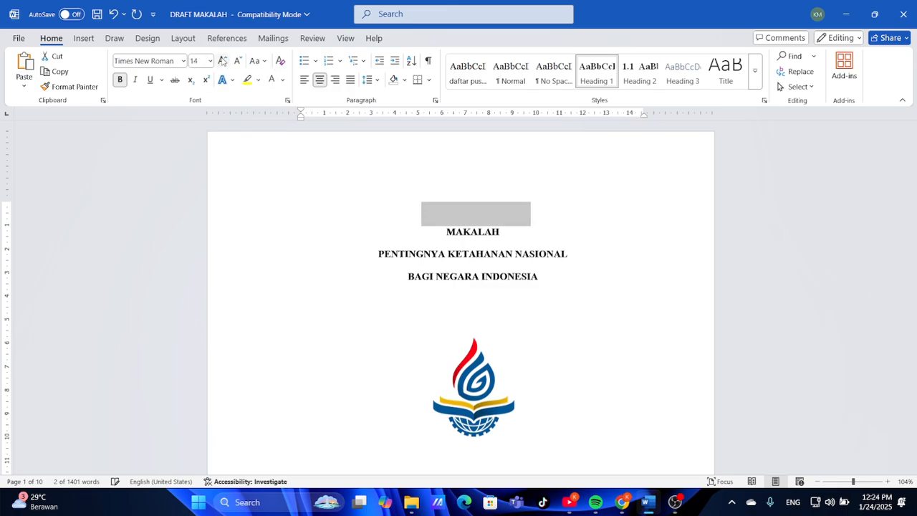
left_click(228, 61)
left_click(228, 61)
left_click(237, 61)
left_click(237, 61)
left_click(237, 61)
left_click(237, 61)
left_click(237, 61)
left_click(237, 60)
left_click(237, 61)
left_click(237, 61)
left_click(237, 61)
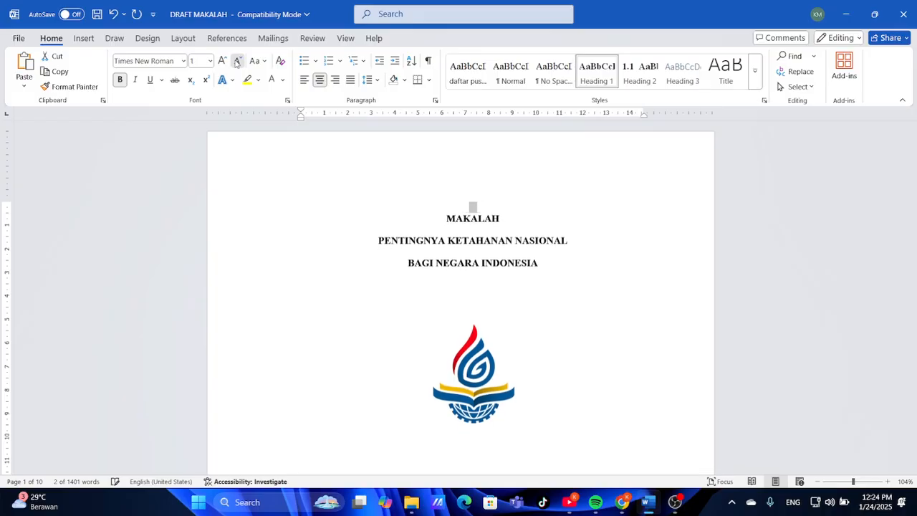
left_click(460, 238)
scroll(459, 238, "down", 8)
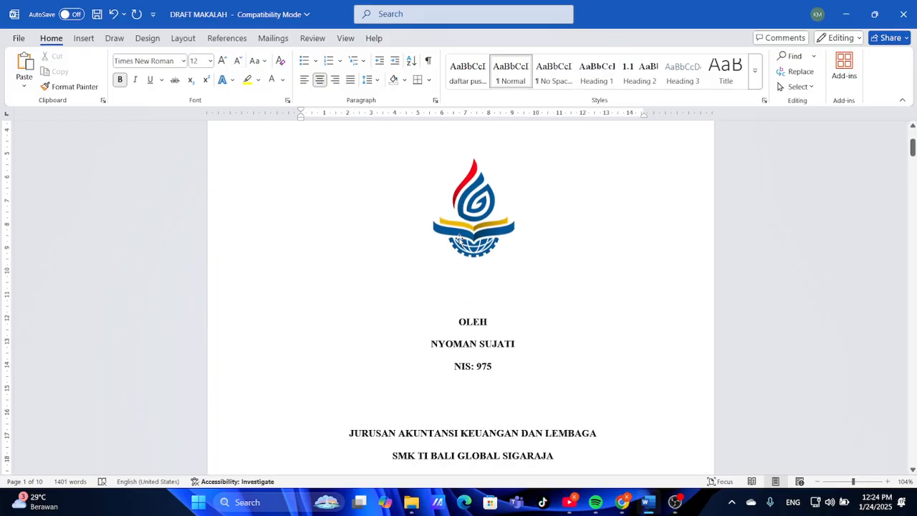
scroll(460, 237, "down", 15)
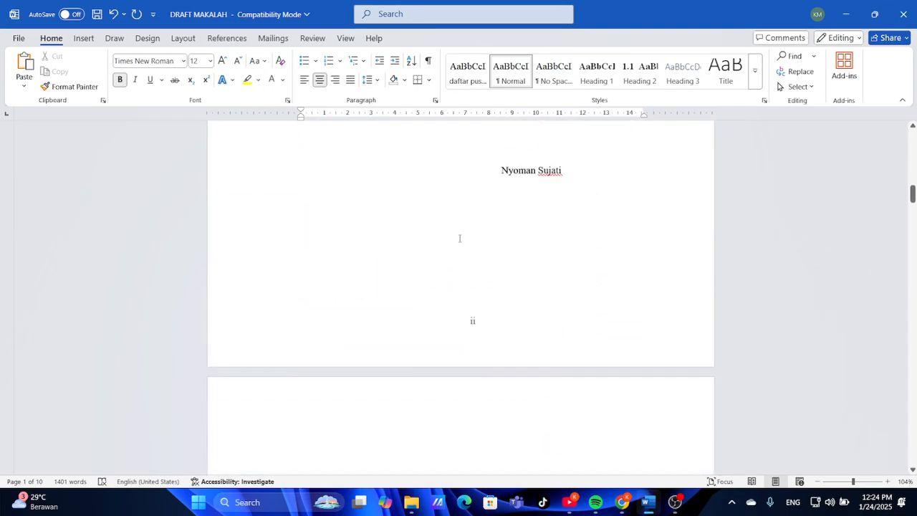
Update the entire table of contents so HALAMAN JUDUL appears on page i
left_click(460, 238)
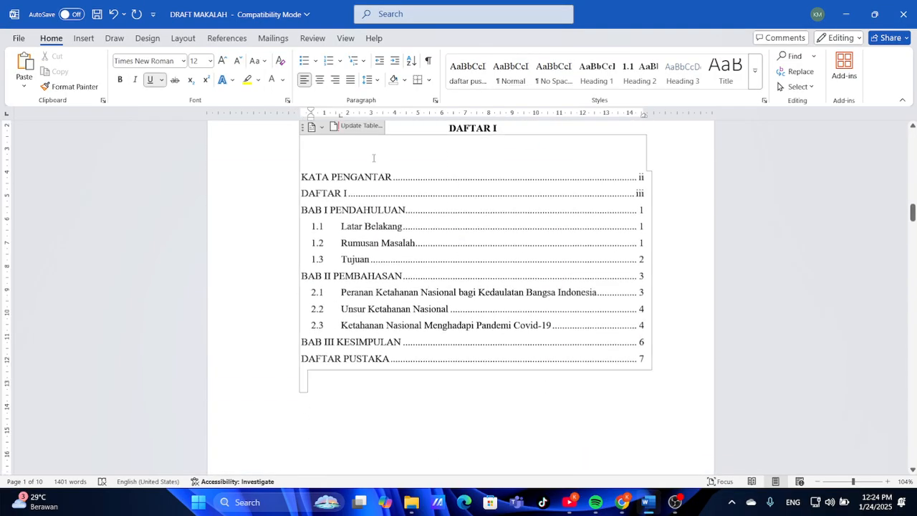
left_click(358, 126)
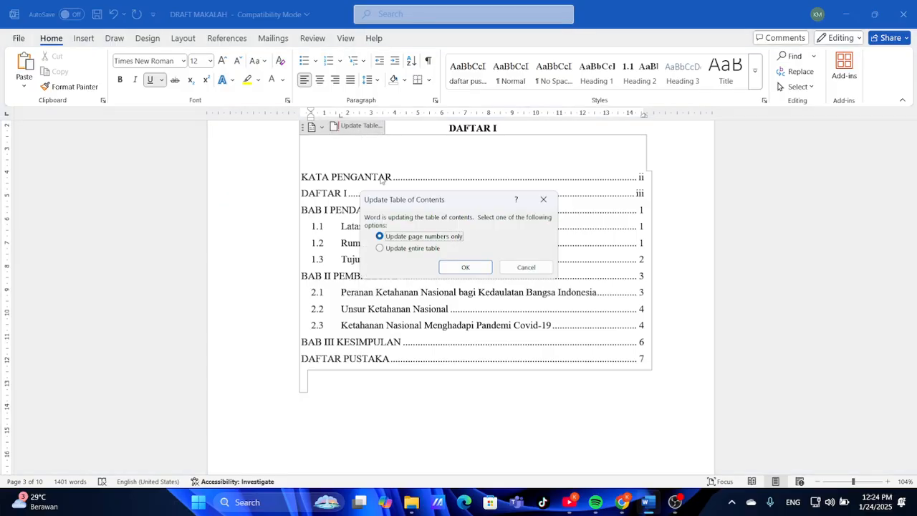
left_click(437, 249)
left_click(464, 267)
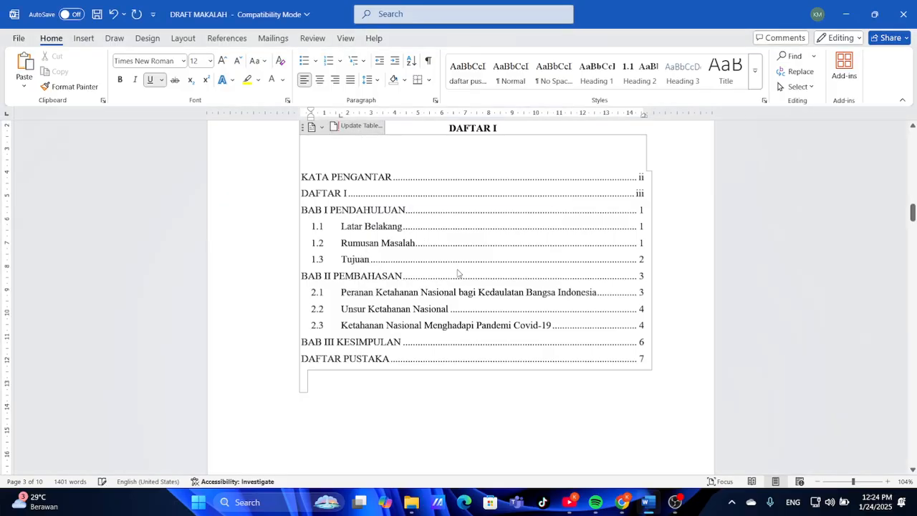
left_click(667, 285)
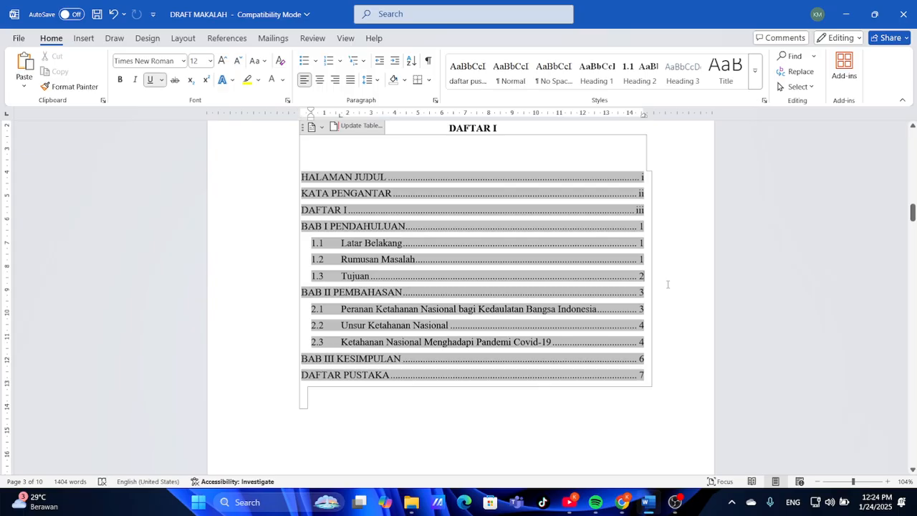
left_click(620, 428)
Scroll through the draft to check the refreshed table of contents and page layout
scroll(620, 427, "down", 3)
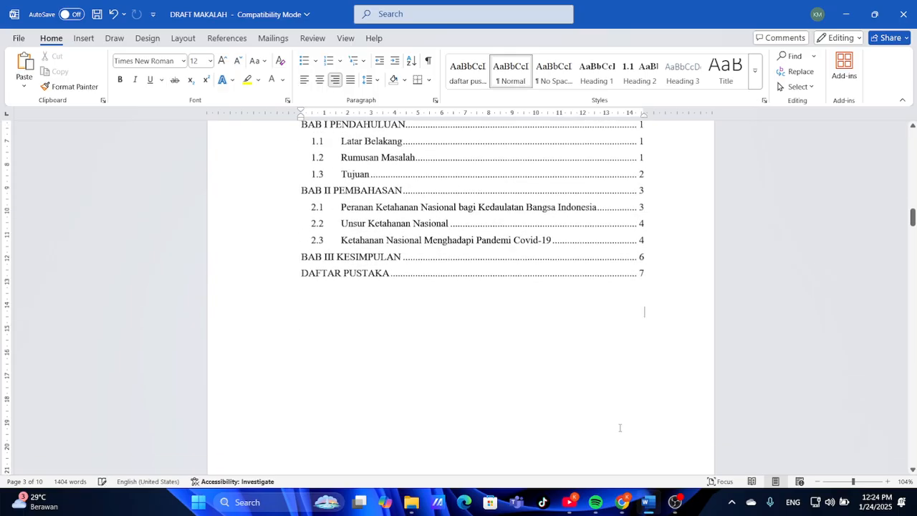
scroll(621, 427, "up", 4)
scroll(620, 428, "down", 8)
scroll(620, 428, "up", 4)
scroll(620, 428, "down", 10)
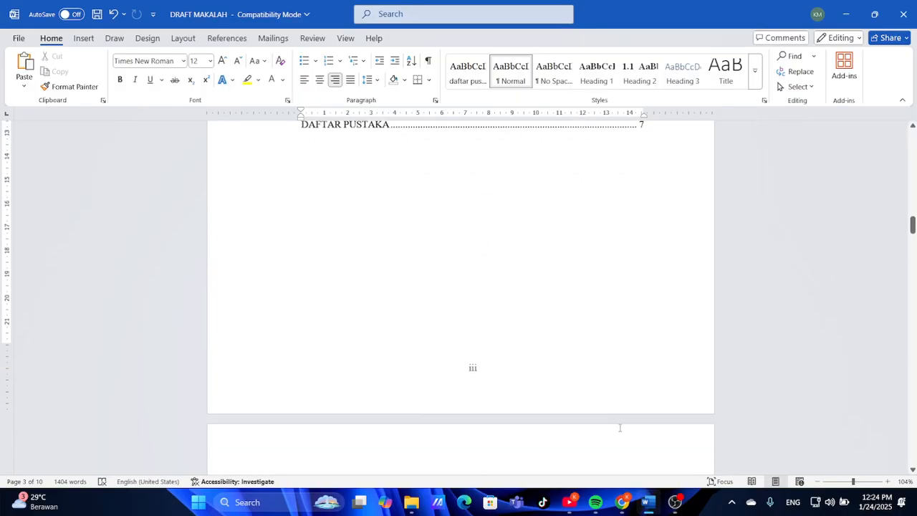
scroll(620, 428, "up", 3)
scroll(620, 428, "down", 3)
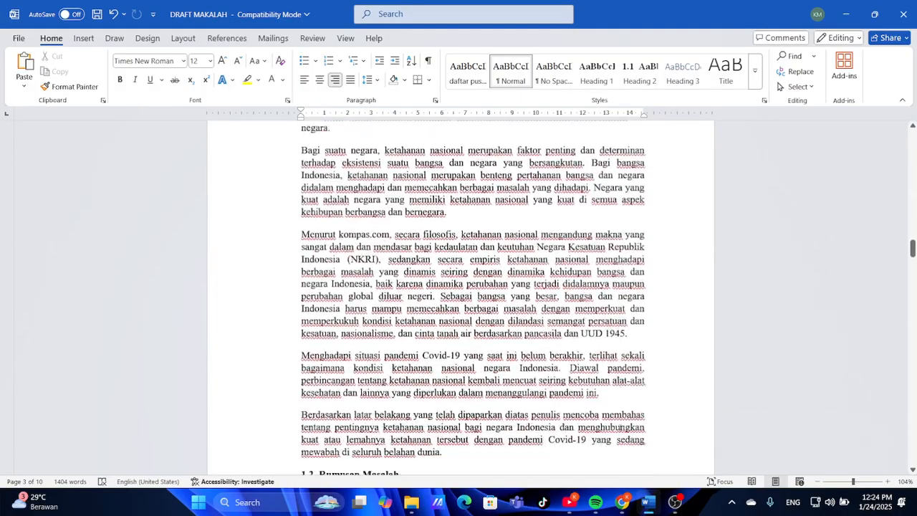
scroll(620, 427, "up", 8)
scroll(620, 427, "down", 1)
scroll(620, 427, "up", 15)
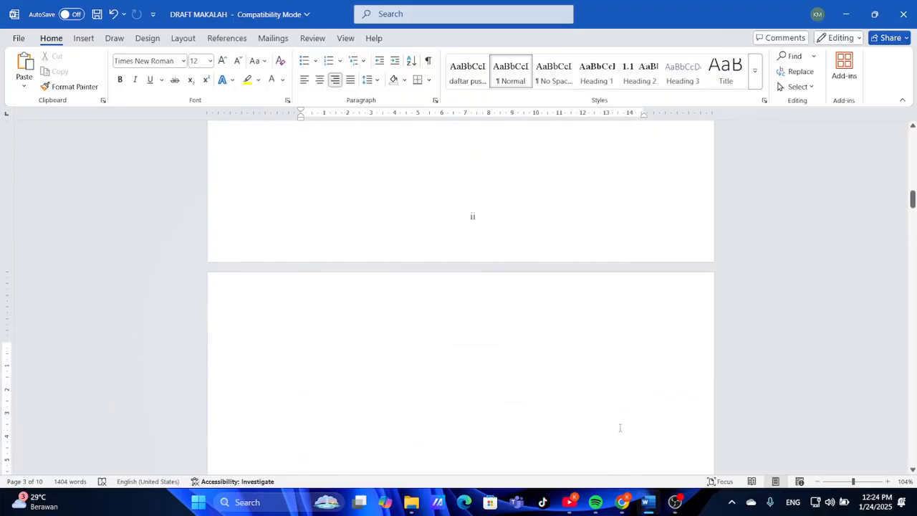
scroll(620, 428, "down", 12)
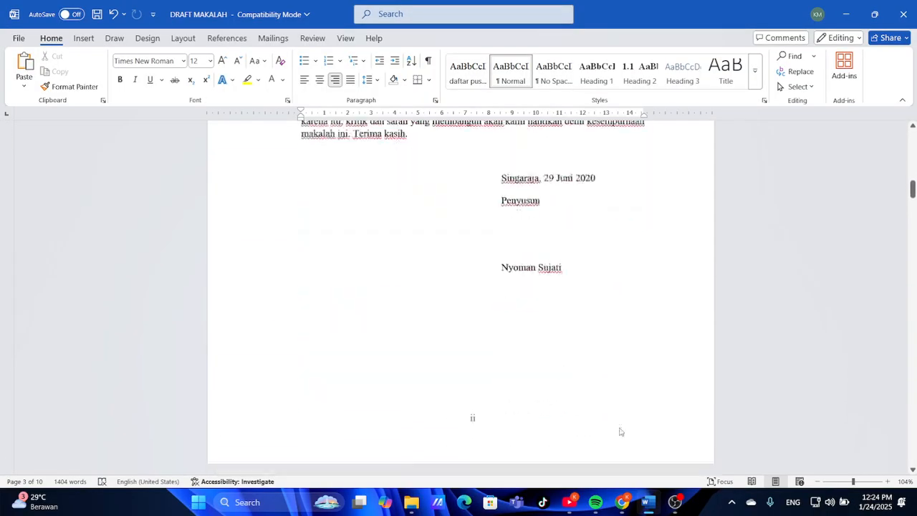
scroll(620, 427, "down", 5)
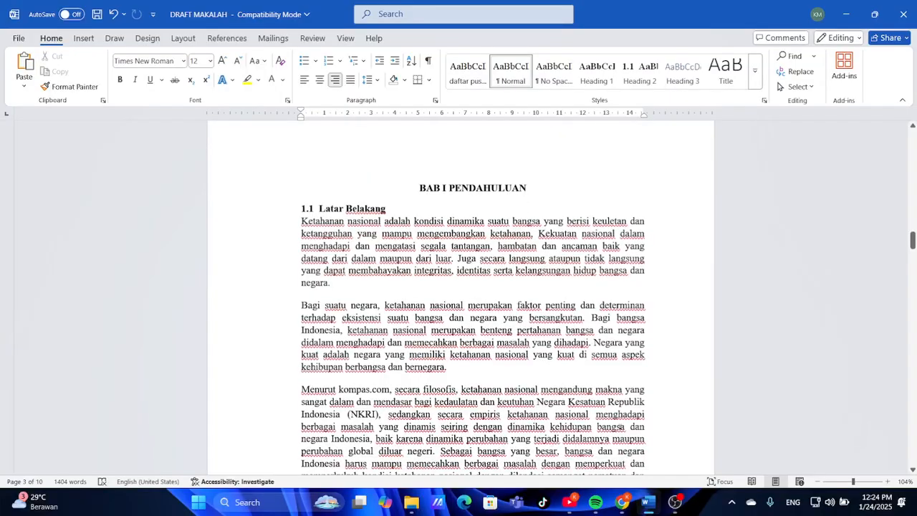
scroll(542, 354, "down", 6)
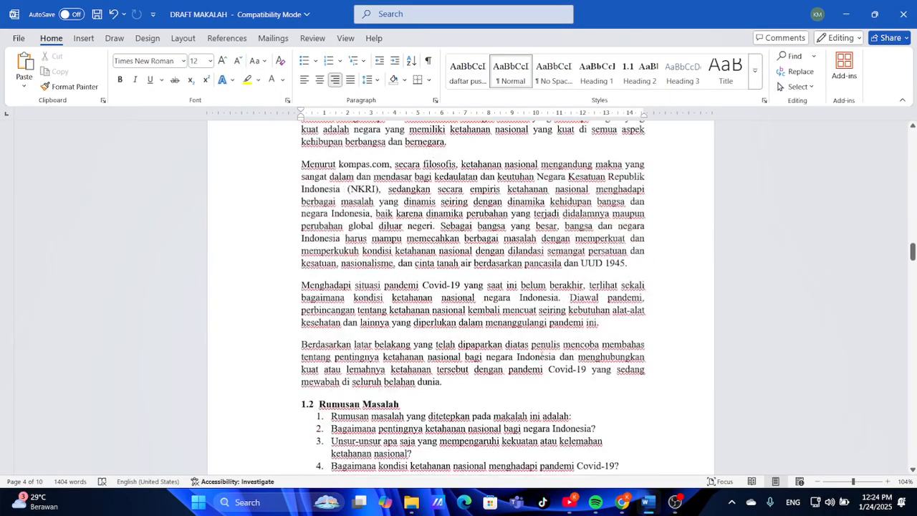
Bring up MAKALAH JADI.pdf in Google Drive and scroll to page 2, KATA PENGANTAR
left_click(621, 502)
scroll(503, 202, "up", 12)
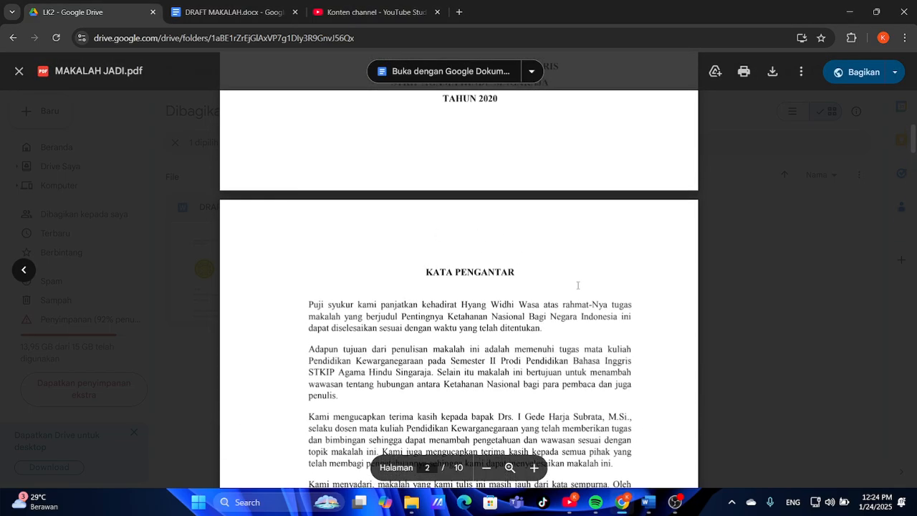
scroll(577, 285, "up", 2)
scroll(577, 285, "down", 4)
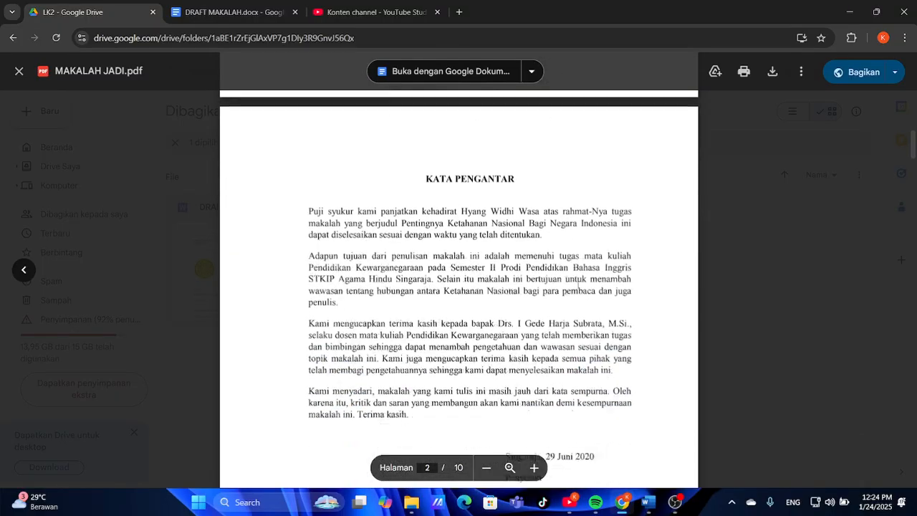
scroll(578, 285, "down", 3)
scroll(577, 285, "up", 2)
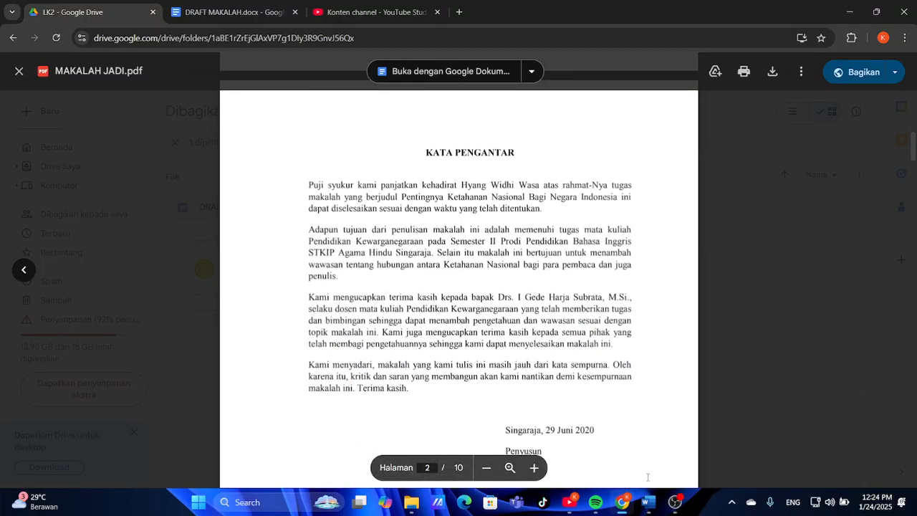
Back in DRAFT MAKALAH, scroll from the KATA PENGANTAR page down to BAB I PENDAHULUAN
left_click(647, 501)
scroll(505, 283, "up", 5)
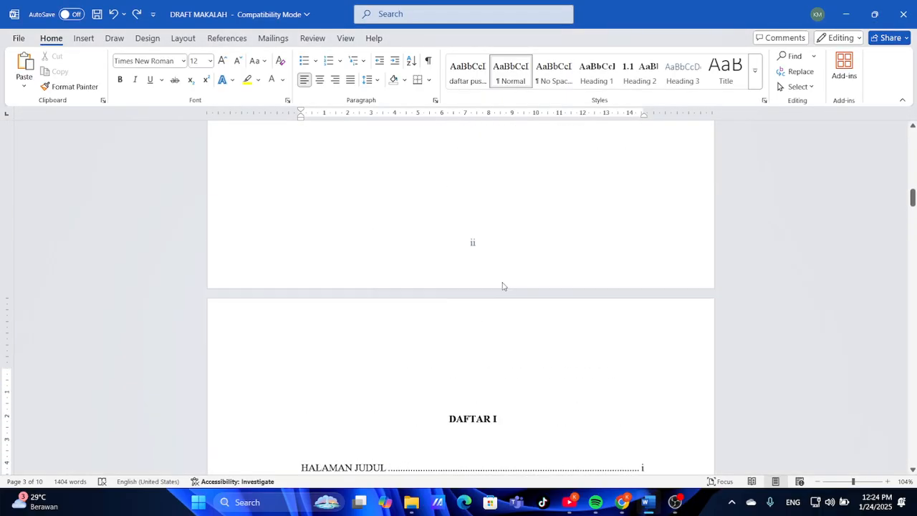
scroll(502, 286, "up", 10)
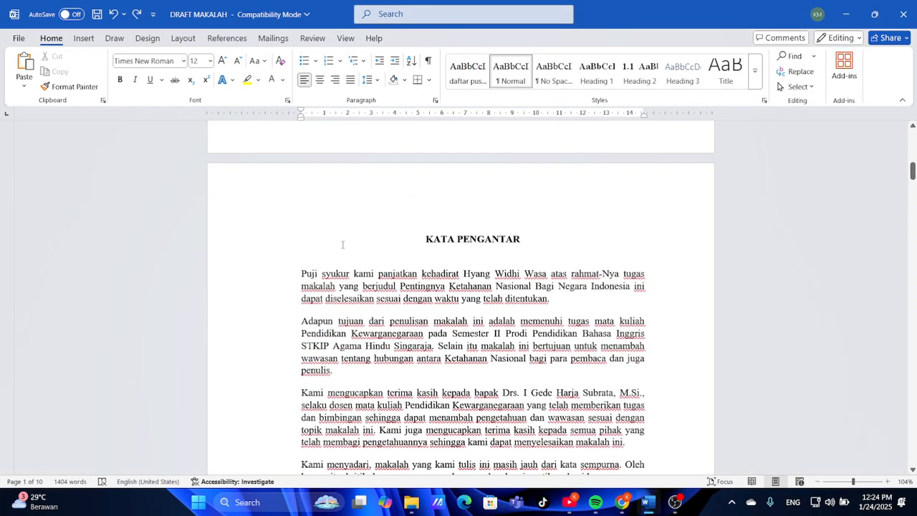
scroll(444, 282, "up", 3)
scroll(588, 316, "down", 20)
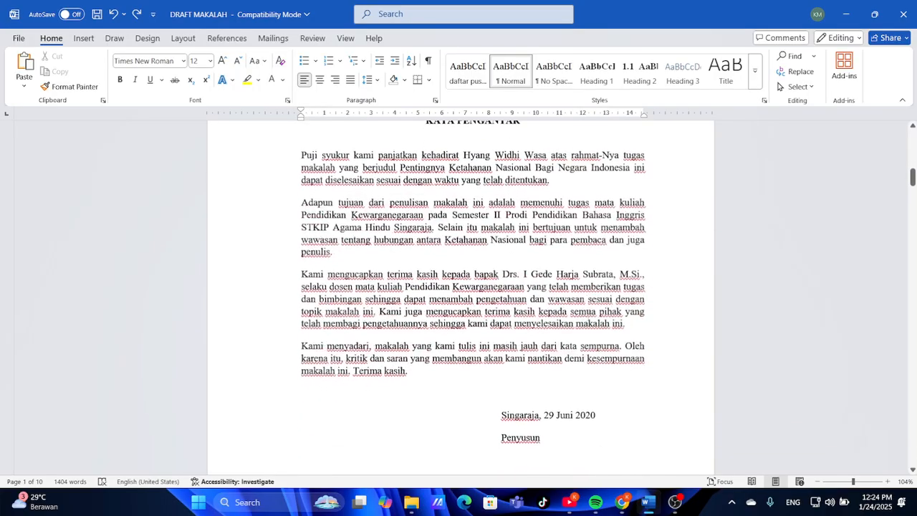
scroll(587, 316, "down", 6)
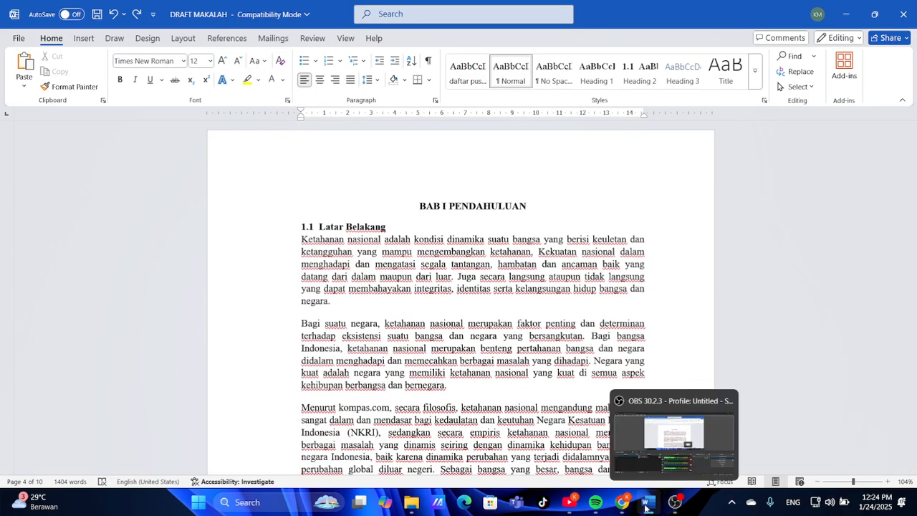
Scroll the reference PDF to page 4, showing BAB I PENDAHULUAN and 1.1 Latar Belakang
left_click(621, 503)
scroll(521, 319, "down", 6)
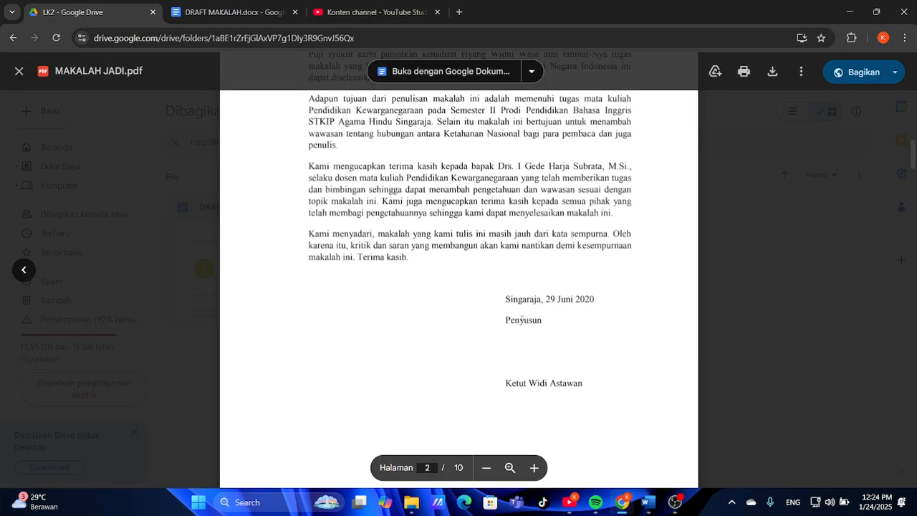
scroll(521, 319, "down", 10)
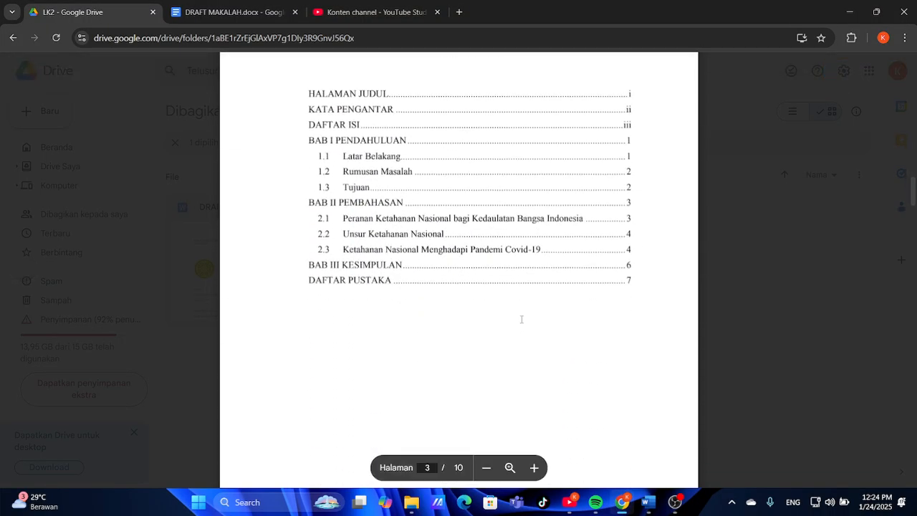
scroll(522, 319, "down", 3)
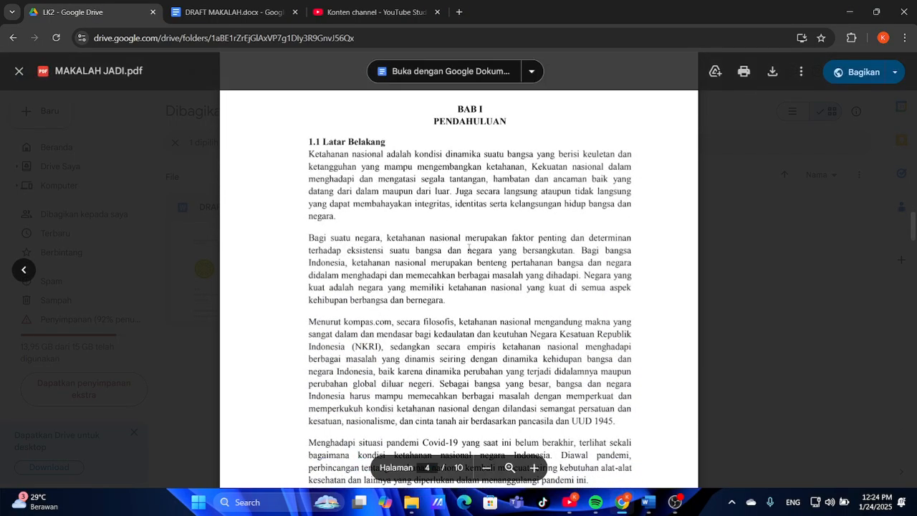
Break the chapter heading so PENDAHULUAN sits on a centred line below BAB I
left_click(646, 502)
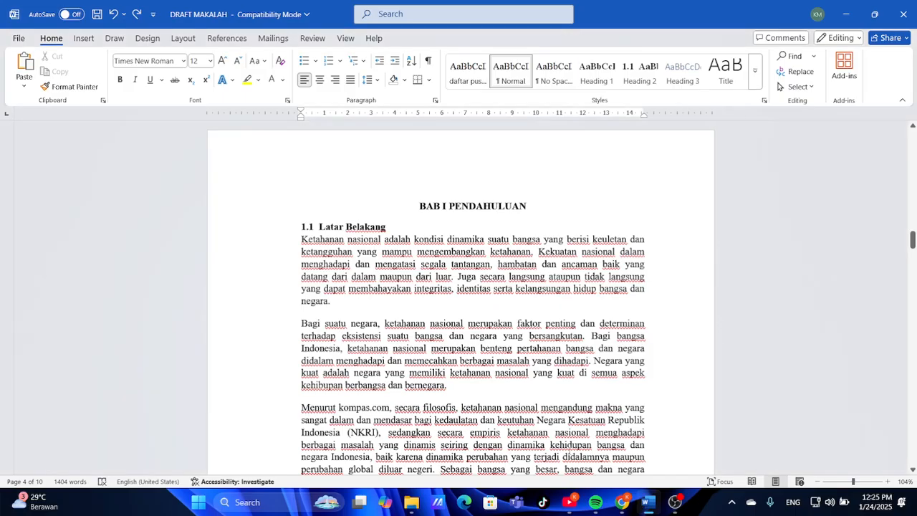
scroll(434, 298, "down", 2)
scroll(435, 297, "up", 2)
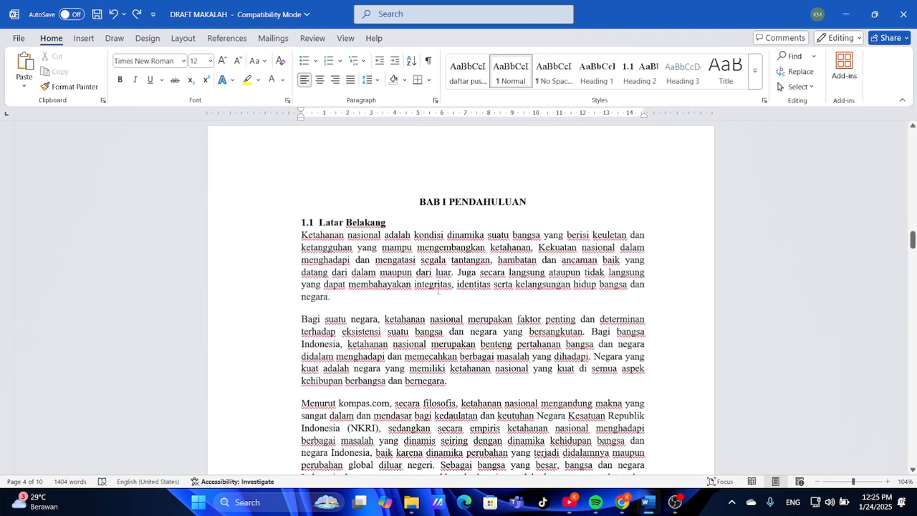
left_click(449, 202)
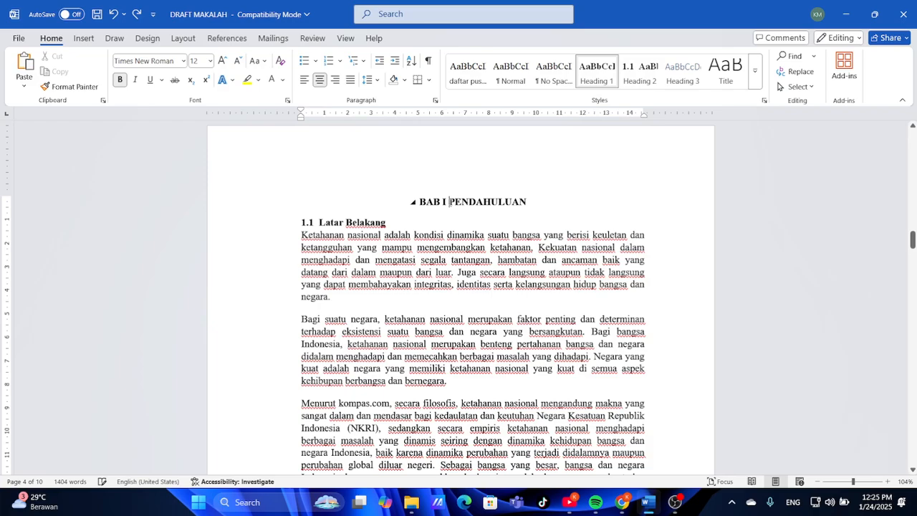
key("Return")
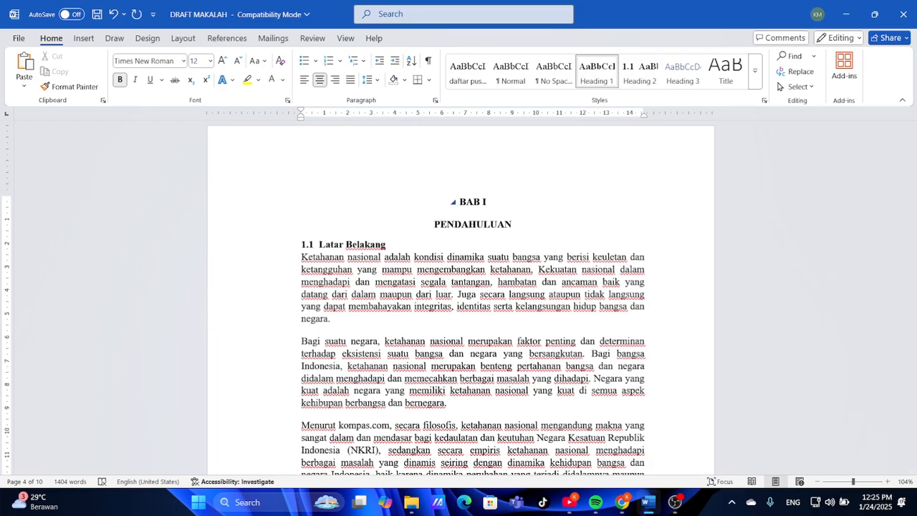
key("ctrl+l")
key("ctrl+z")
key("ctrl+z")
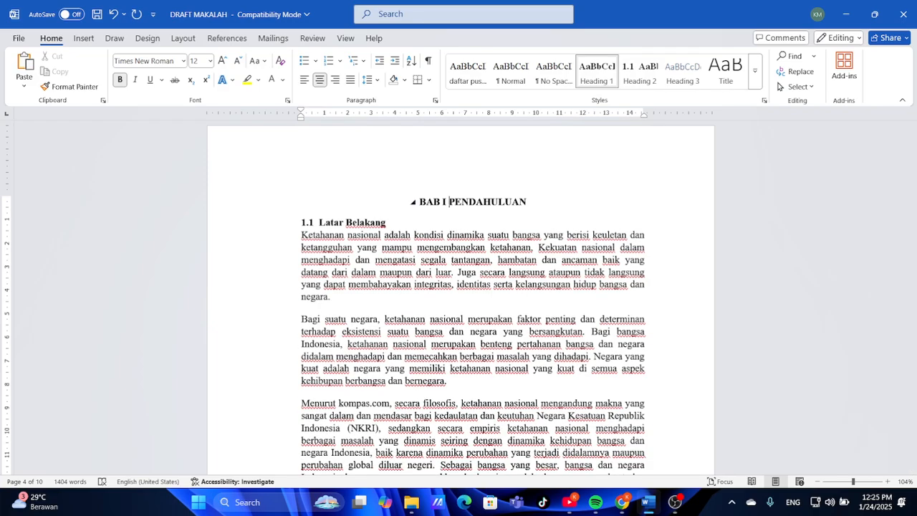
key("Return")
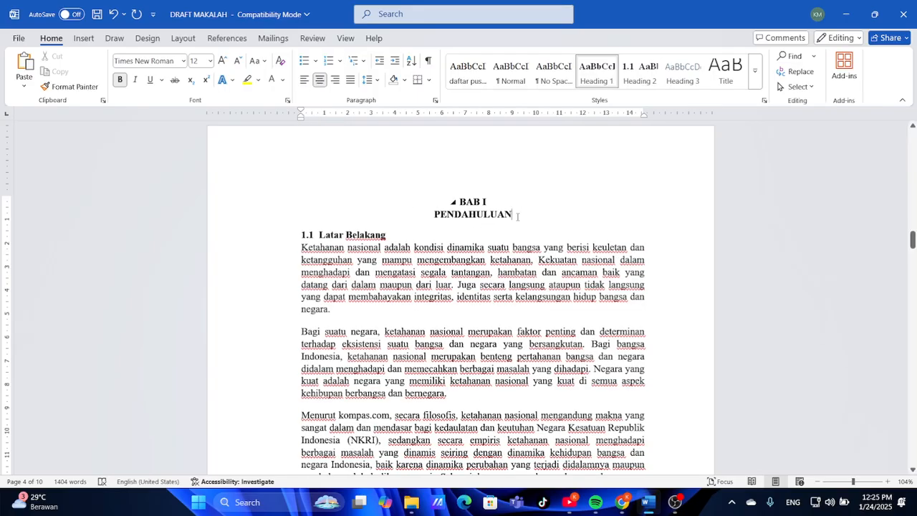
Add space after the BAB I PENDAHULUAN heading paragraph
left_click(371, 79)
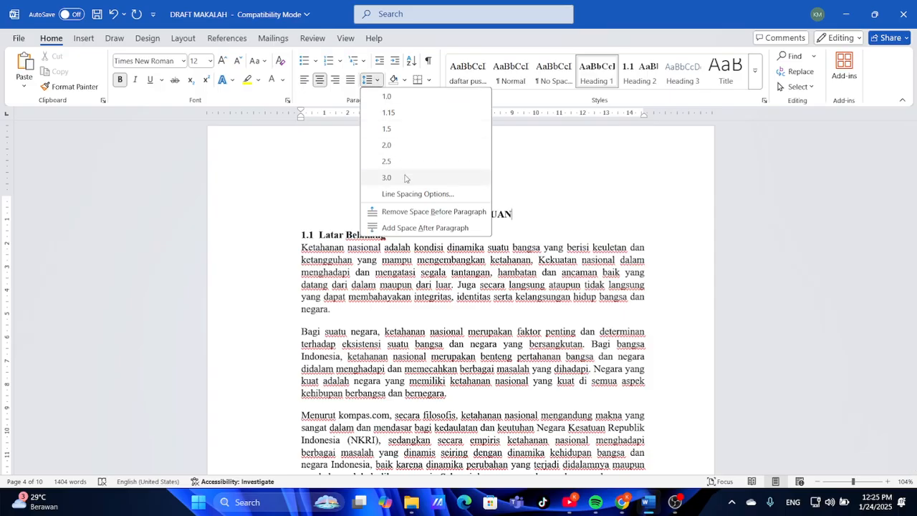
left_click(417, 225)
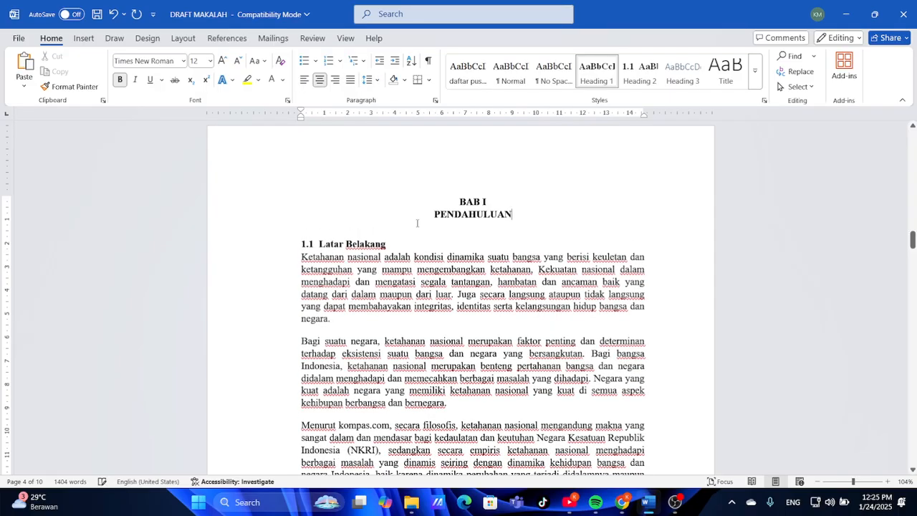
left_click(462, 254)
scroll(462, 254, "down", 10)
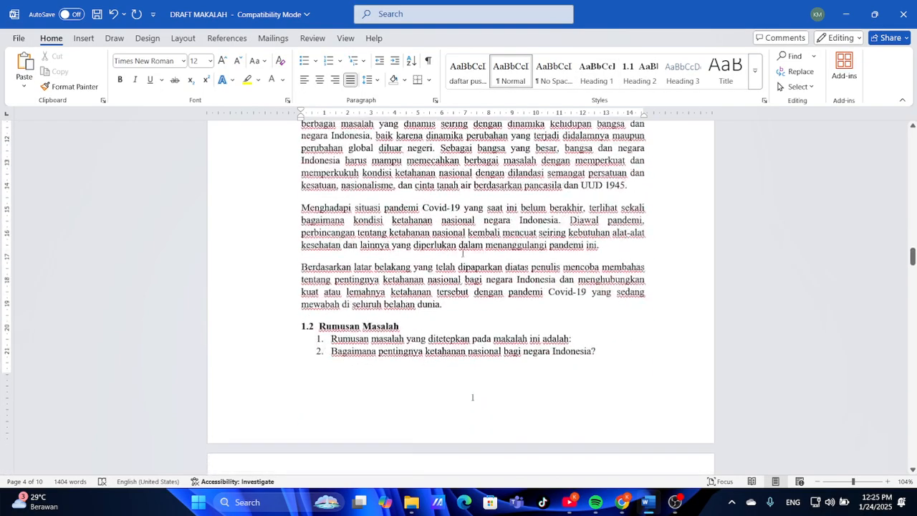
Review page 5 of the reference PDF, then return to the Word draft at 1.2 Rumusan Masalah
left_click(623, 435)
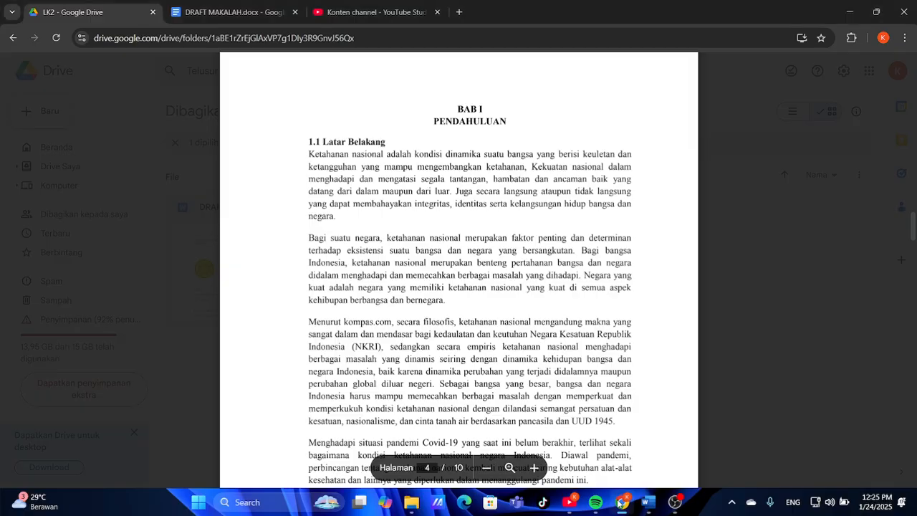
scroll(495, 332, "down", 6)
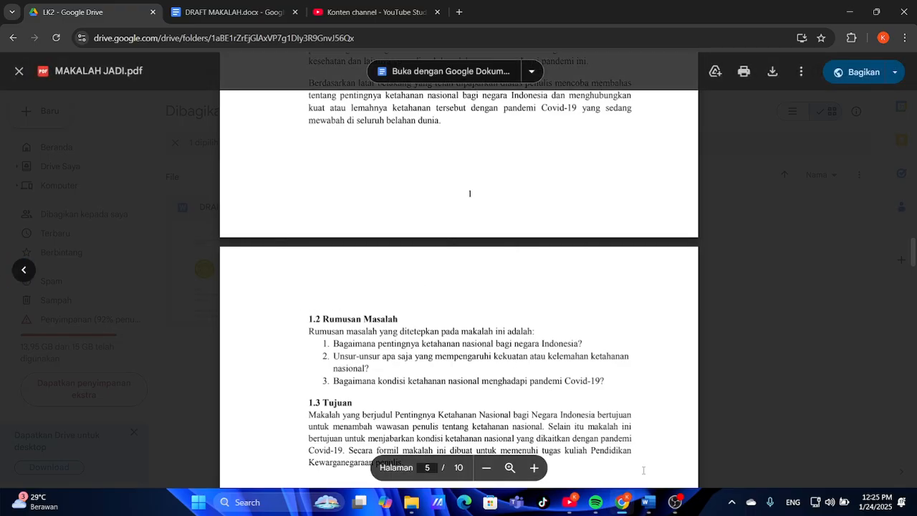
mouse_move(647, 501)
left_click(606, 478)
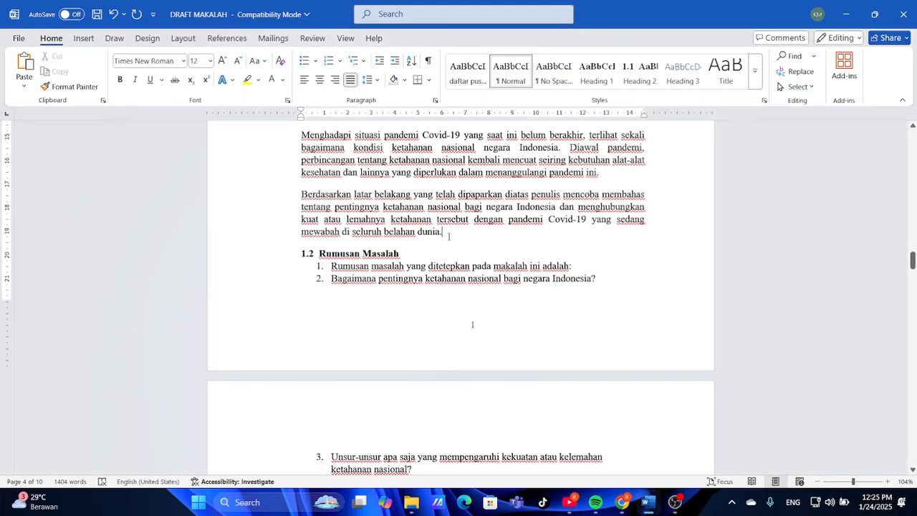
Insert a page break before 1.2 Rumusan Masalah and delete the leftover empty line
key("ctrl+Return")
scroll(430, 258, "down", 3)
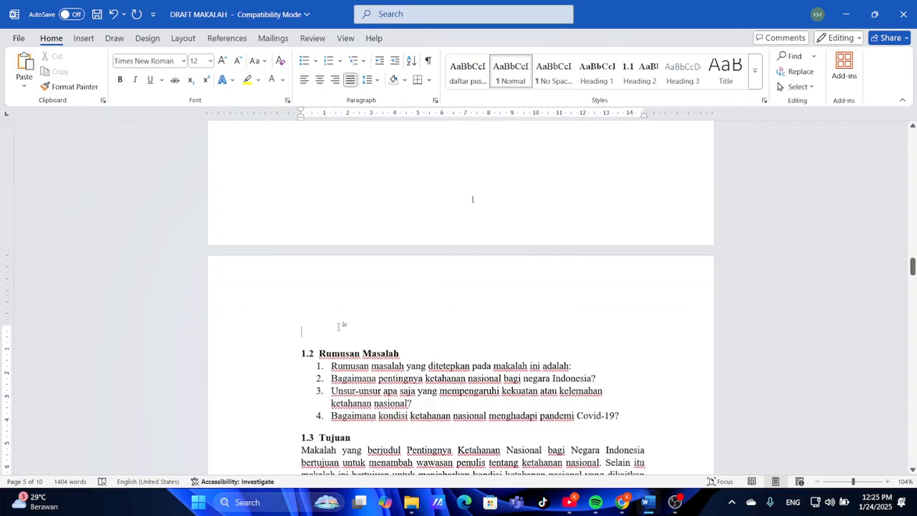
key("BackSpace")
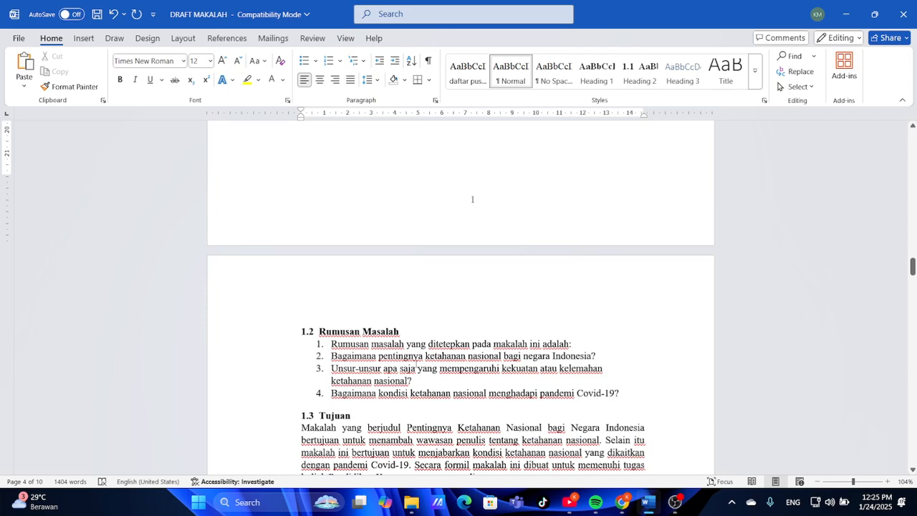
scroll(415, 365, "down", 5)
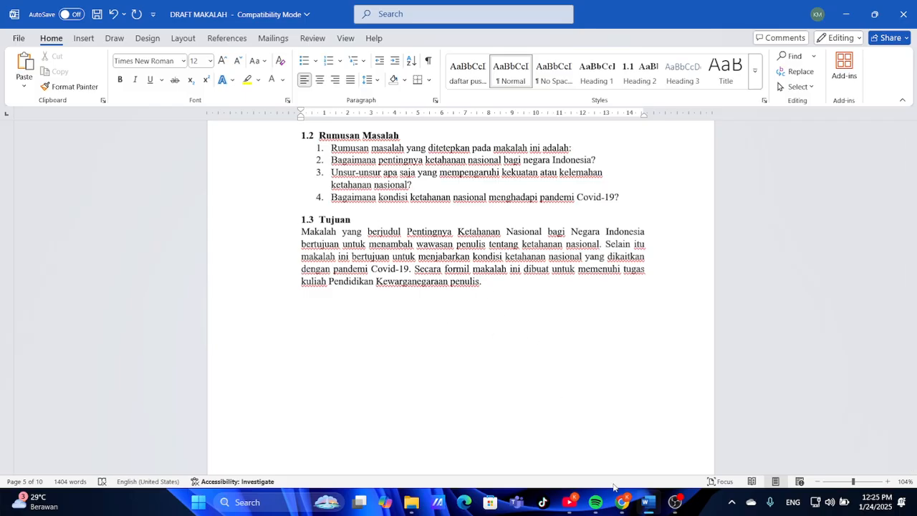
Take the numbering off the intro sentence so it becomes a plain paragraph above the list
left_click(622, 502)
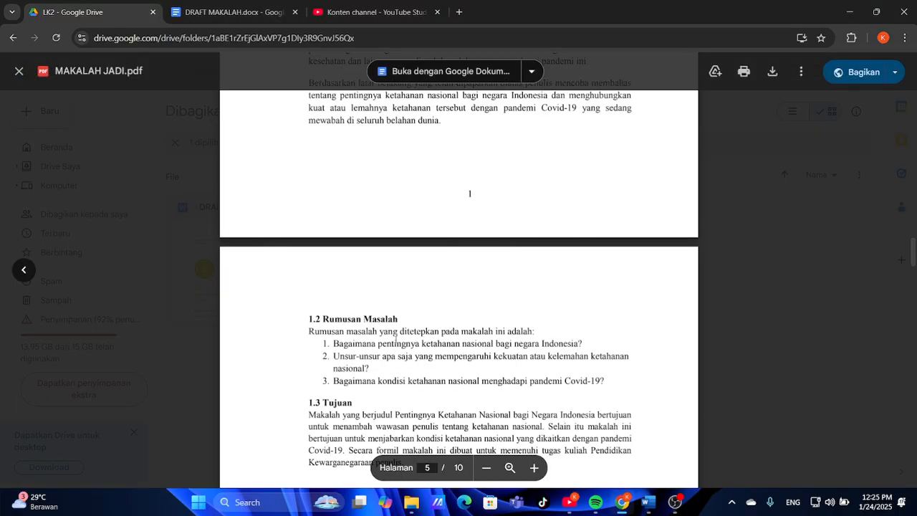
left_click(646, 502)
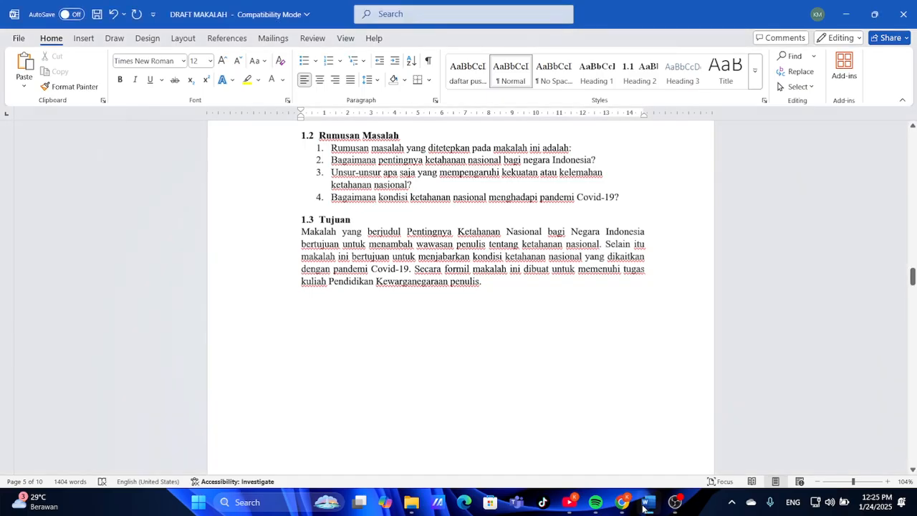
left_click(331, 147)
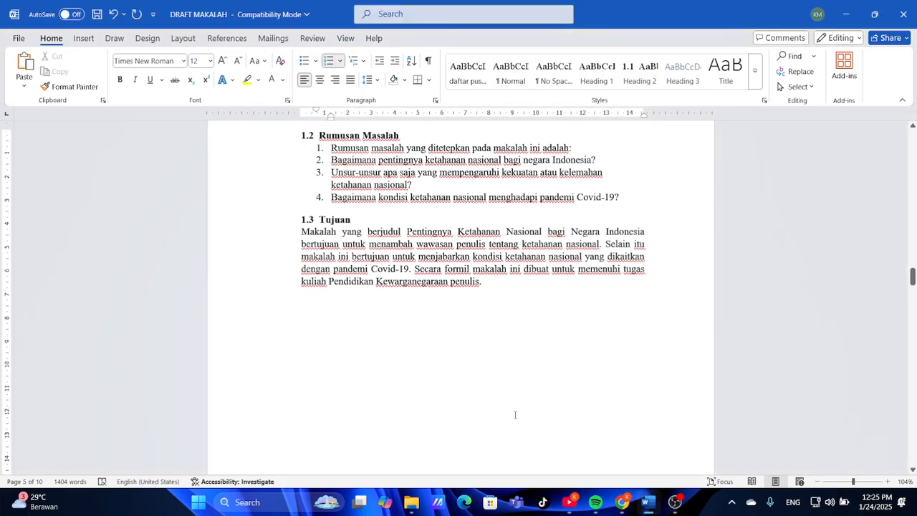
left_click(621, 502)
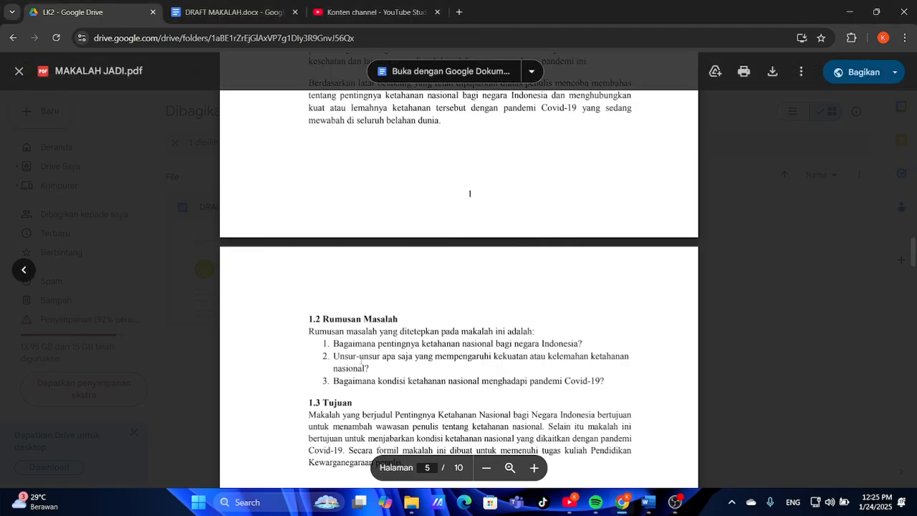
left_click(648, 502)
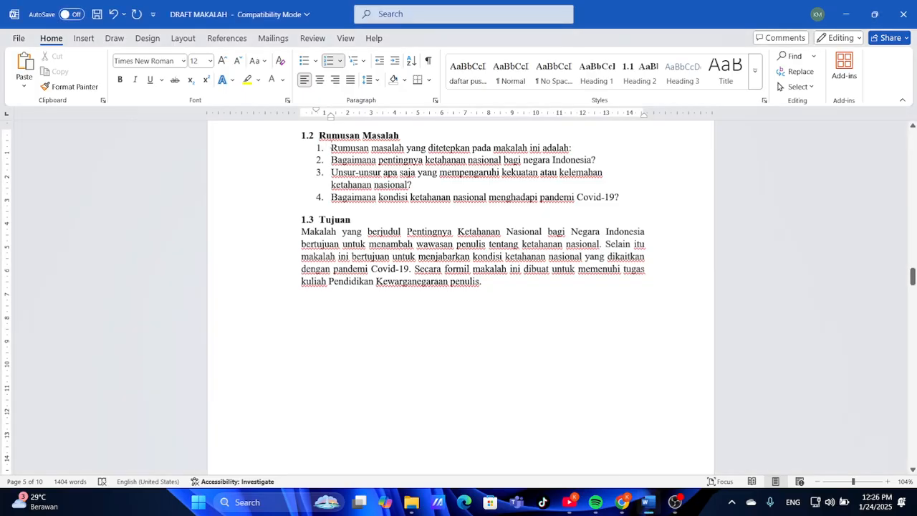
key("BackSpace")
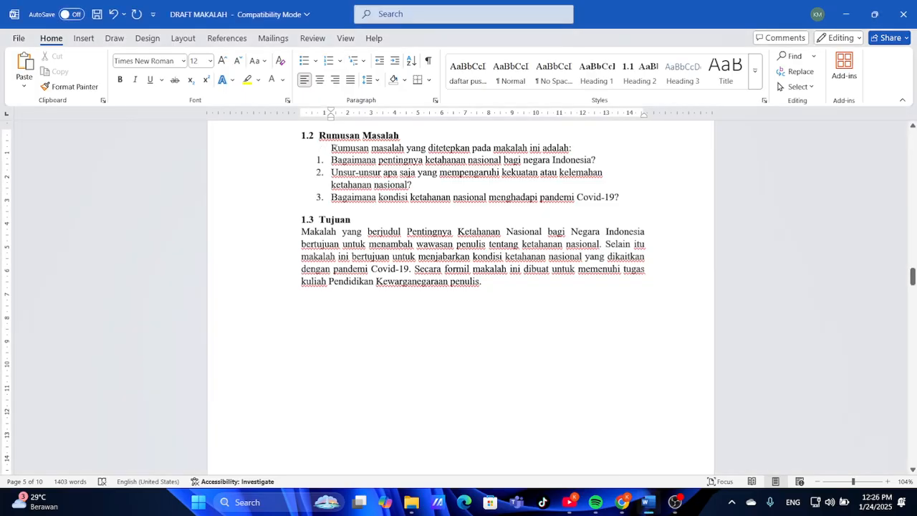
key("BackSpace")
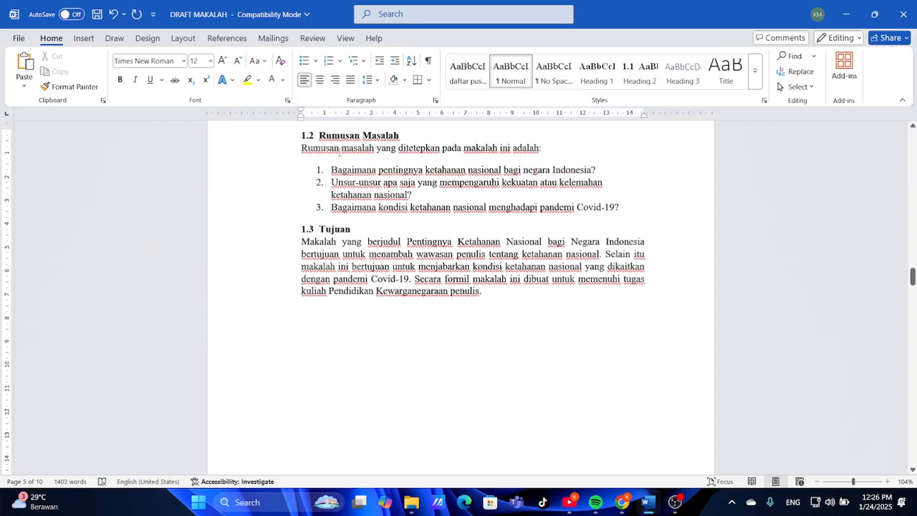
left_click(620, 505)
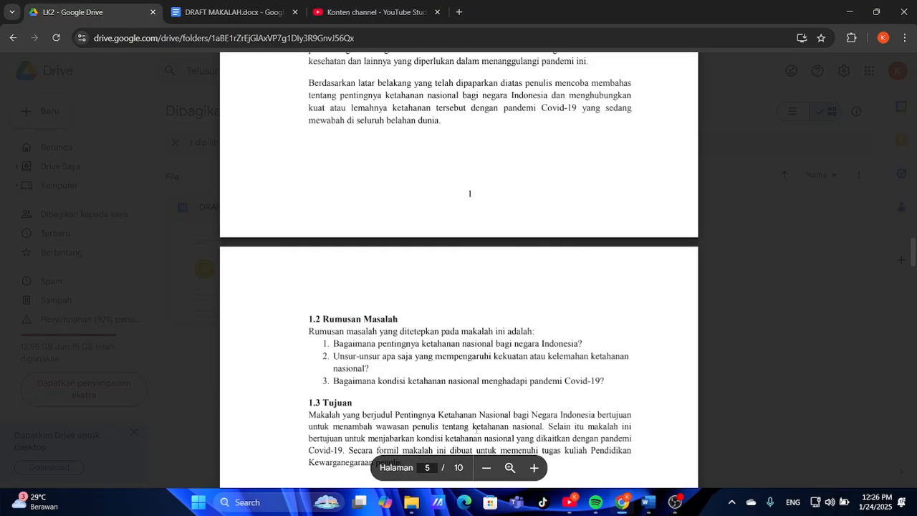
left_click(646, 501)
Remove the space after the intro sentence so the three questions follow directly
scroll(425, 318, "up", 2)
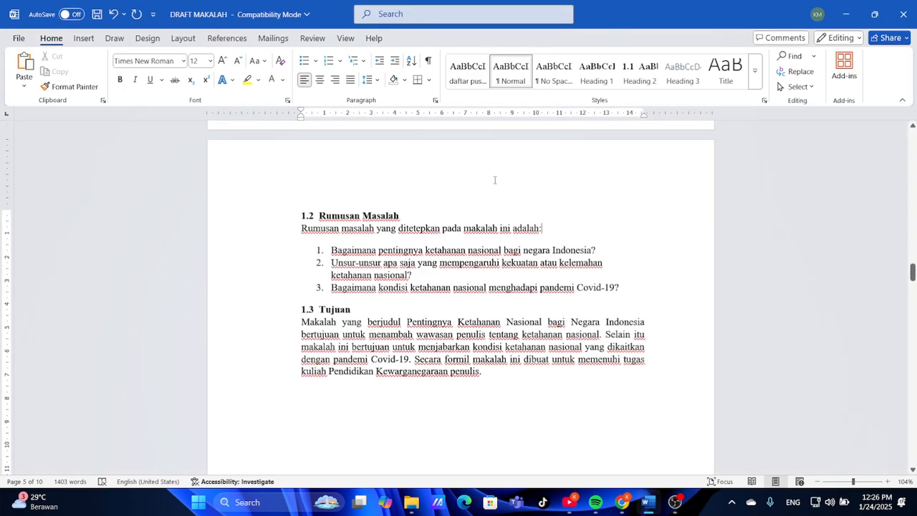
left_click(370, 79)
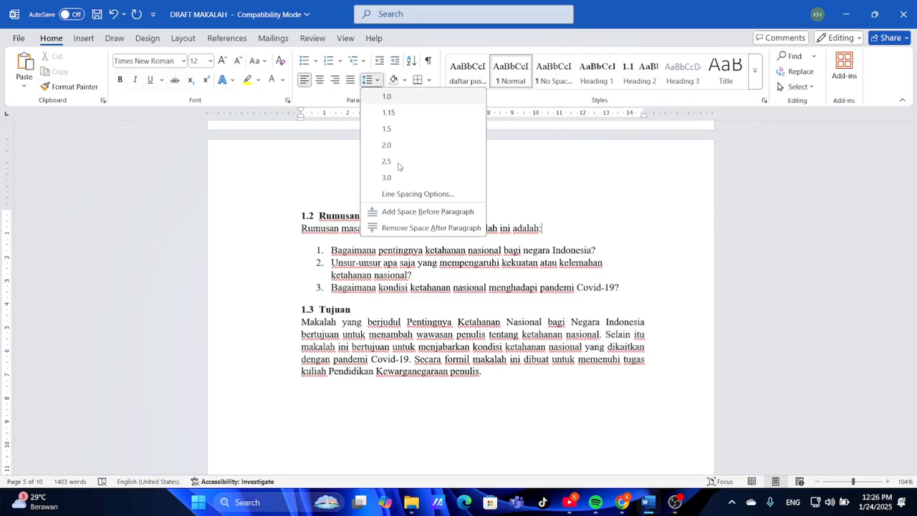
left_click(422, 227)
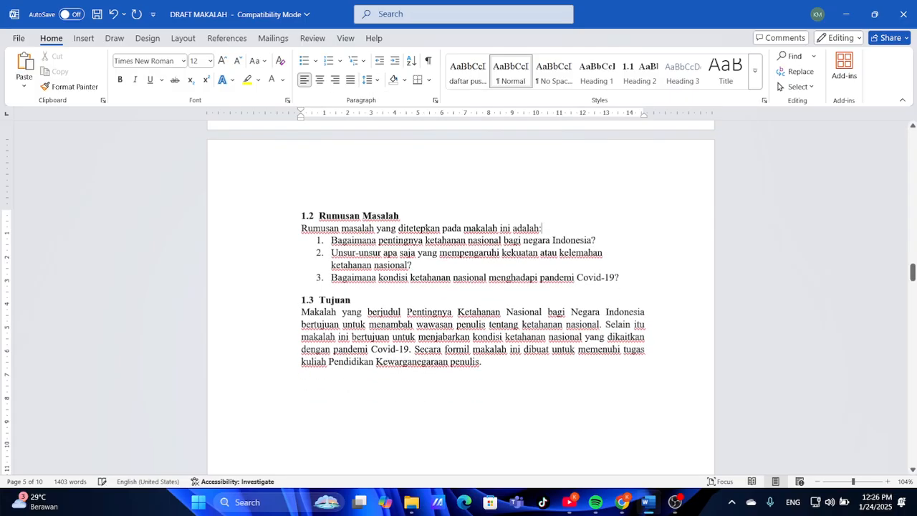
left_click(622, 501)
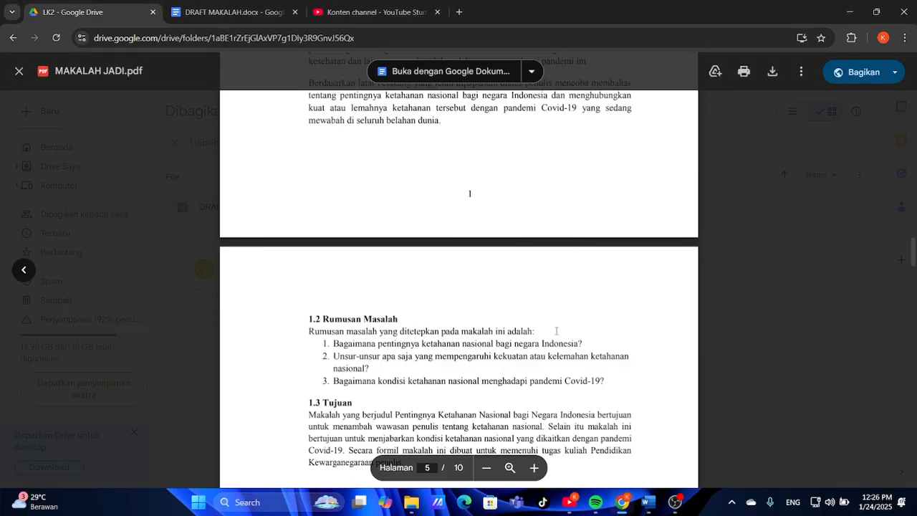
left_click(648, 502)
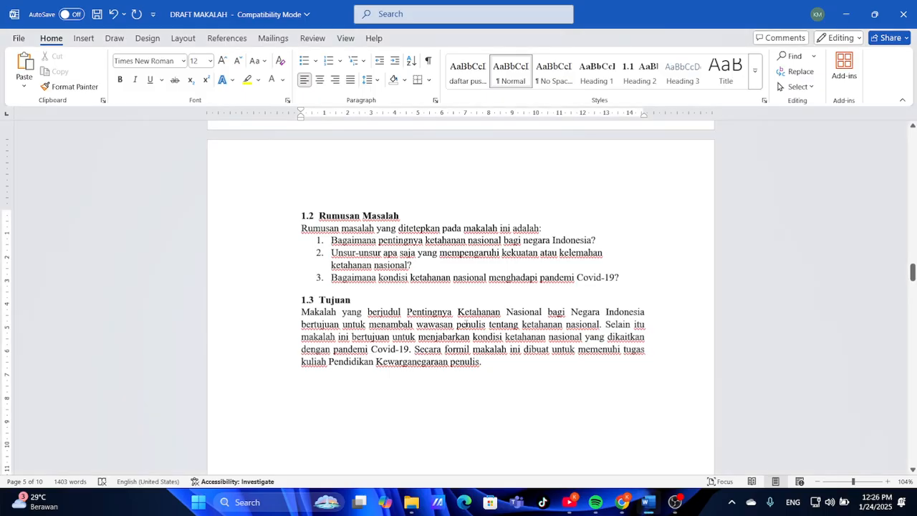
scroll(465, 323, "down", 8)
scroll(466, 323, "down", 4)
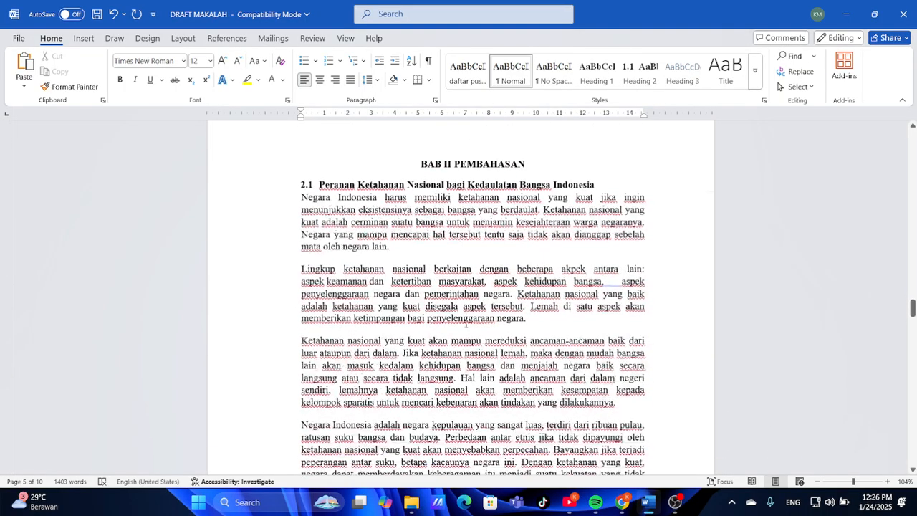
Compare page 6's two-line BAB II PEMBAHASAN heading in the PDF, then return to Word
left_click(623, 510)
scroll(502, 390, "down", 5)
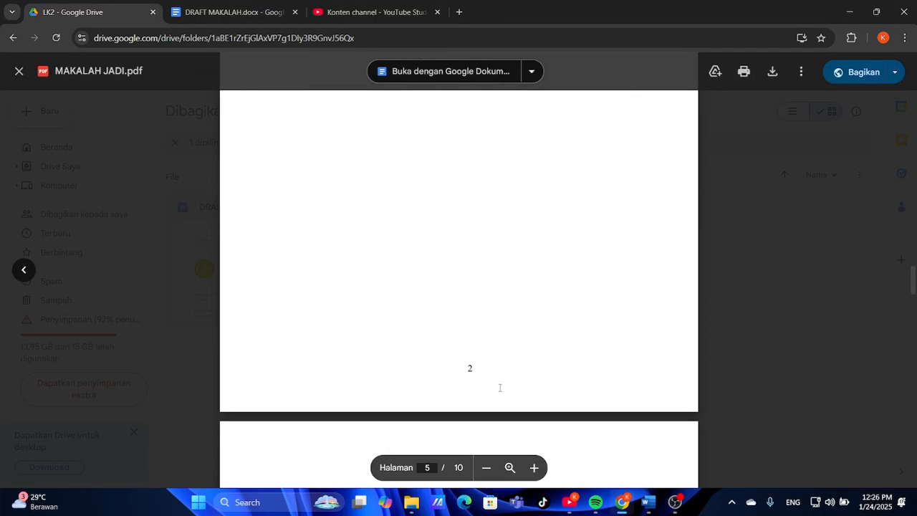
scroll(500, 387, "down", 4)
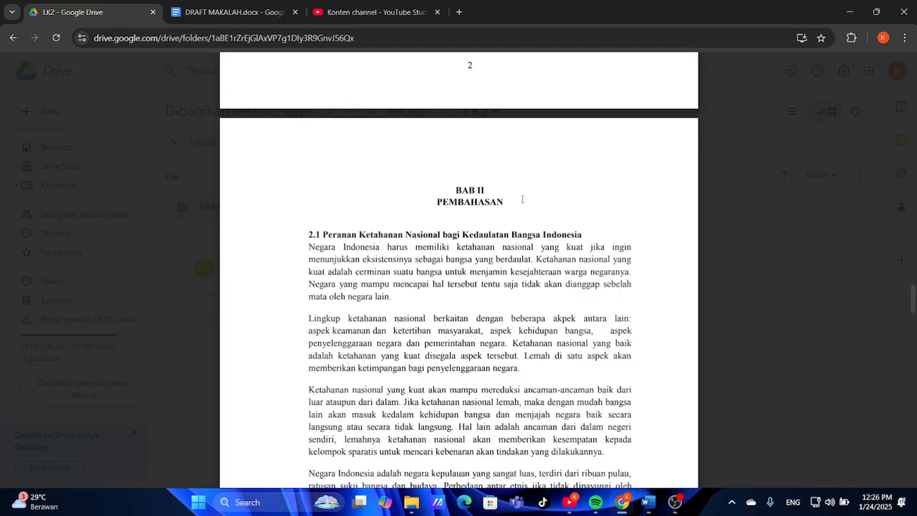
left_click(647, 501)
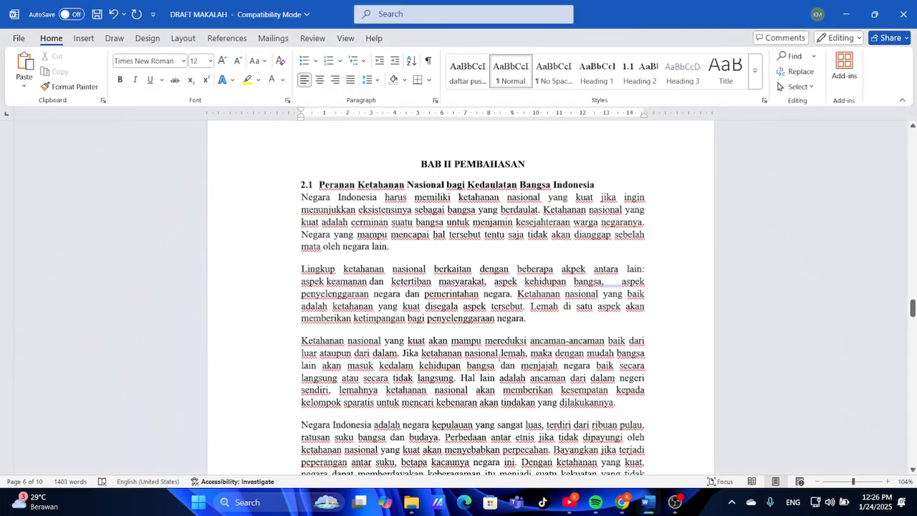
Put PEMBAHASAN on a second line under BAB II and add space after the heading
left_click(455, 164)
key("BackSpace")
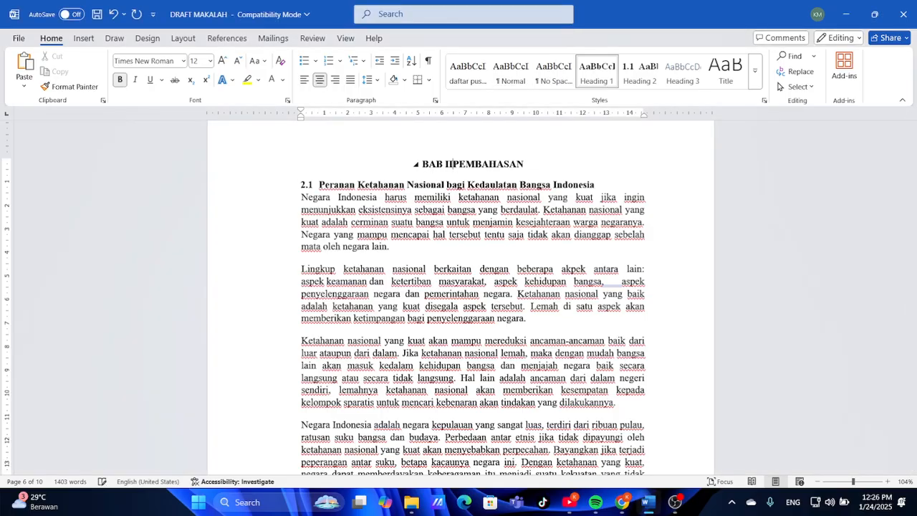
key("shift+Return")
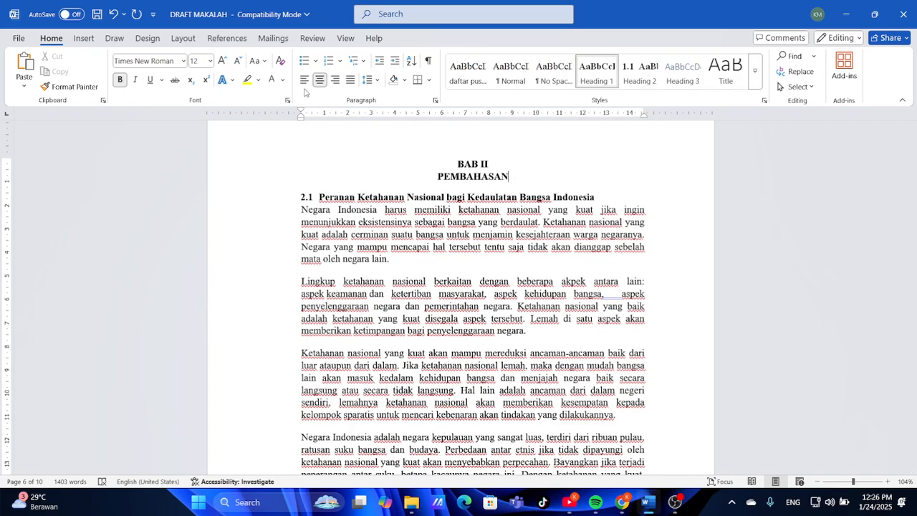
left_click(368, 80)
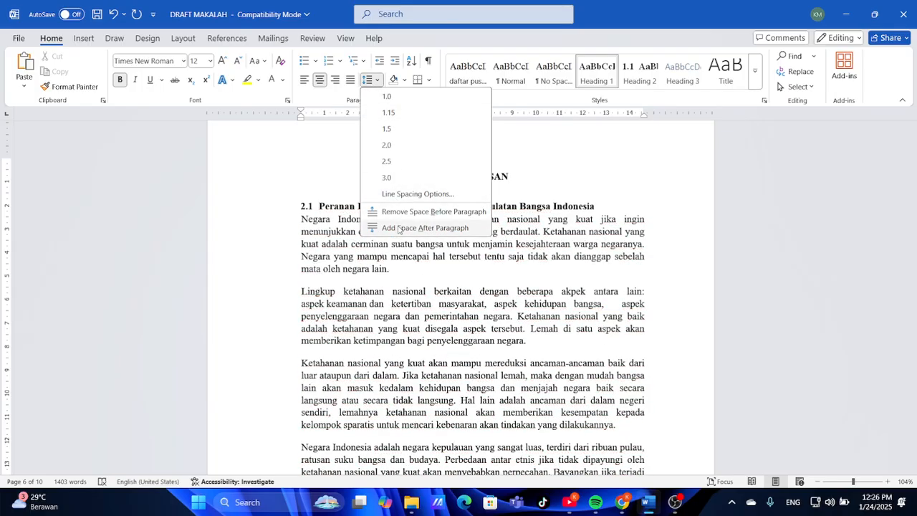
left_click(398, 228)
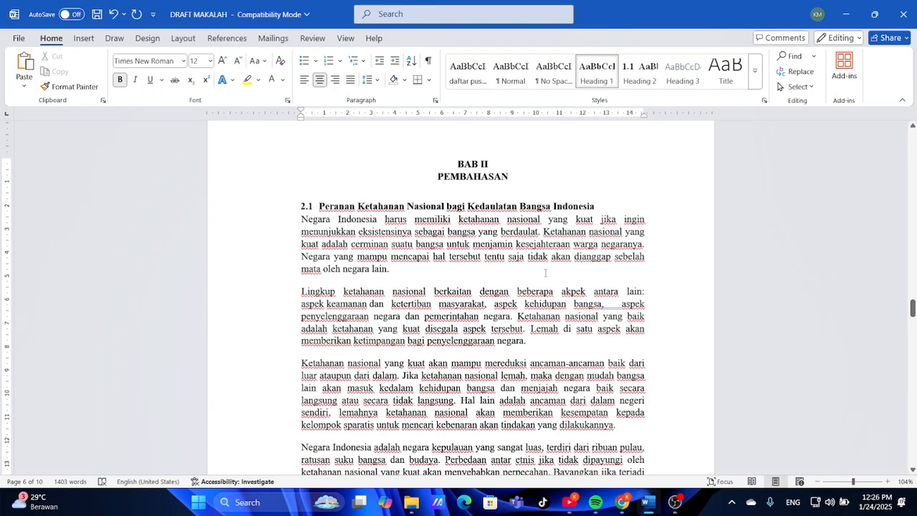
scroll(545, 283, "down", 2)
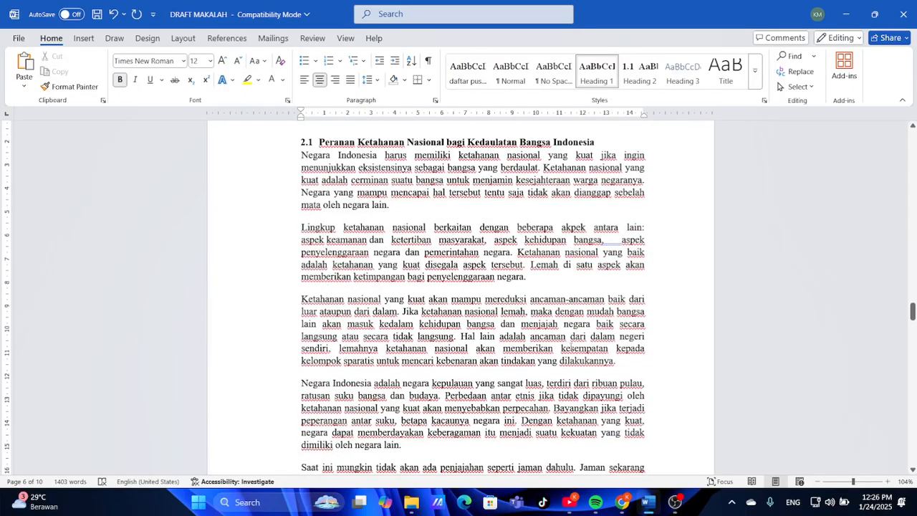
scroll(571, 347, "down", 13)
scroll(570, 347, "up", 2)
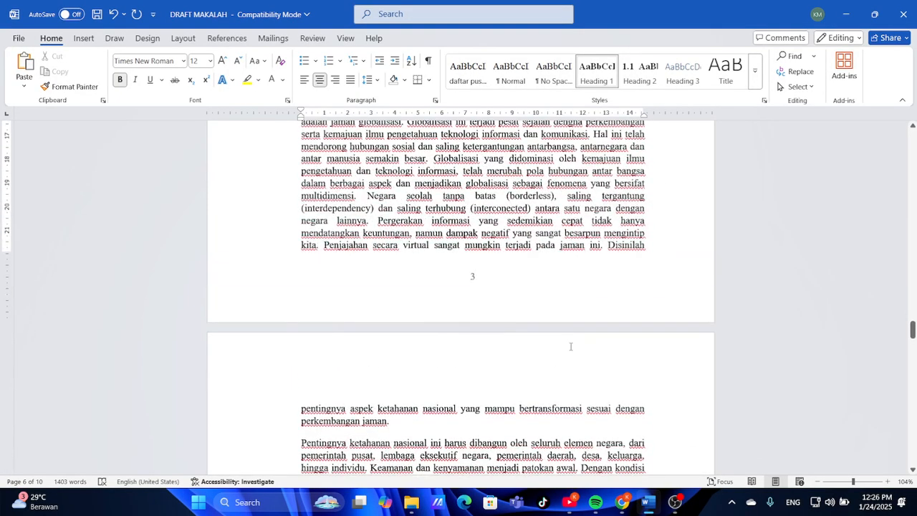
Scroll the reference PDF to page 7, where 2.2 Unsur Ketahanan Nasional begins
mouse_move(621, 501)
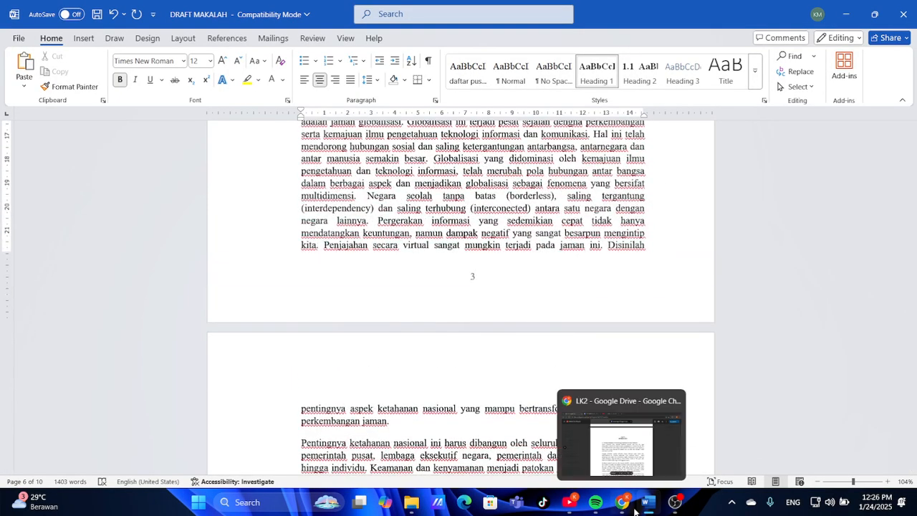
left_click(631, 444)
scroll(563, 376, "down", 7)
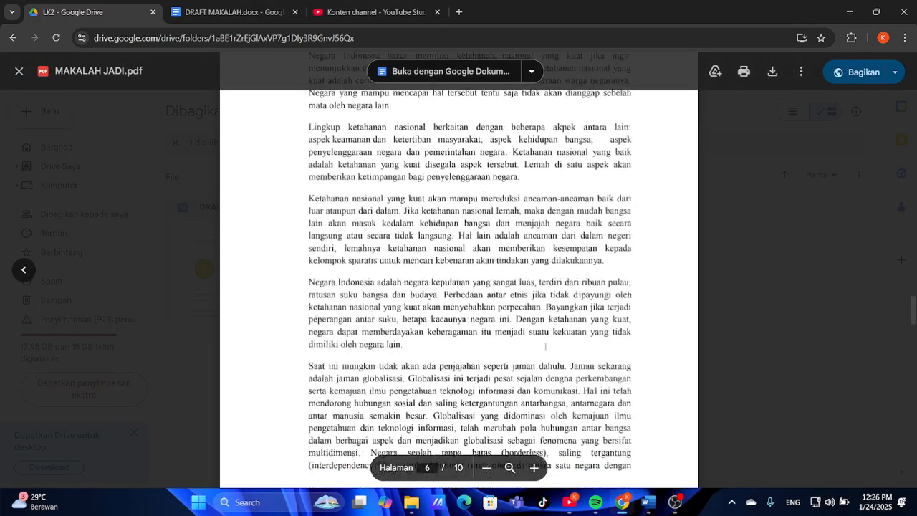
scroll(545, 346, "down", 4)
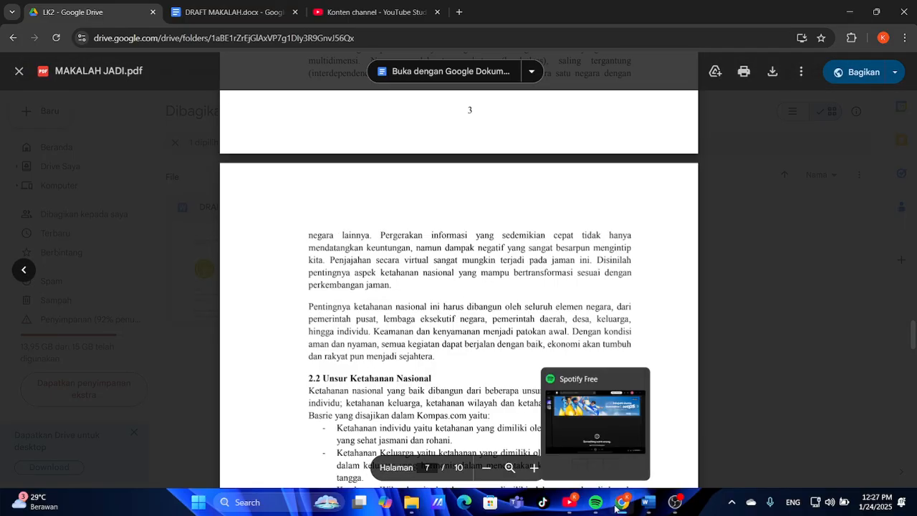
left_click(649, 508)
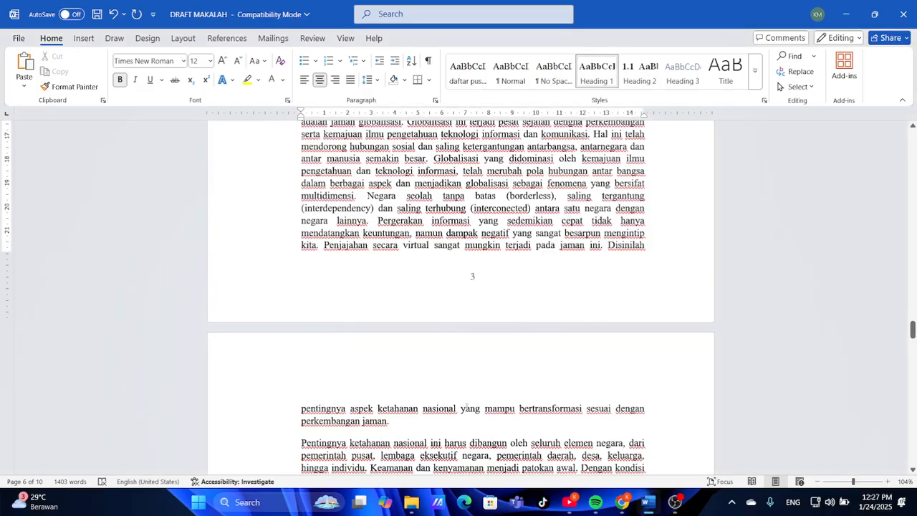
scroll(465, 407, "down", 4)
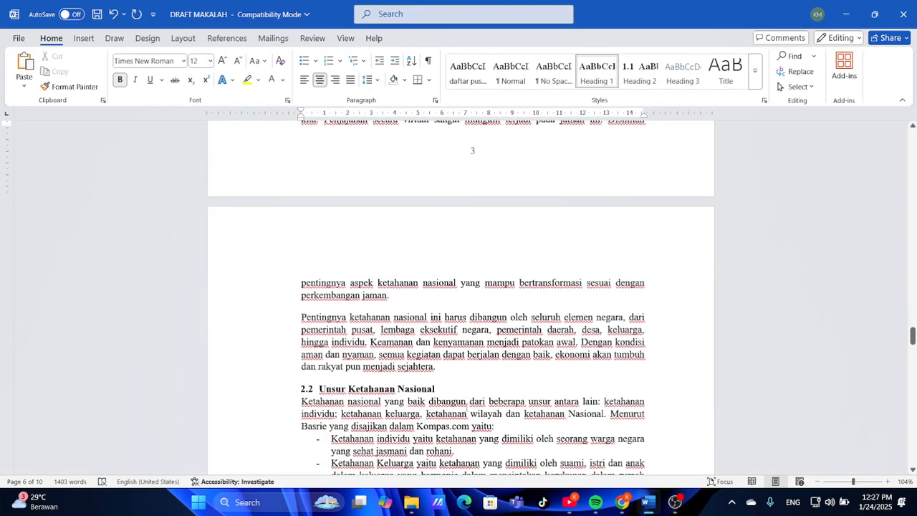
scroll(467, 413, "up", 3)
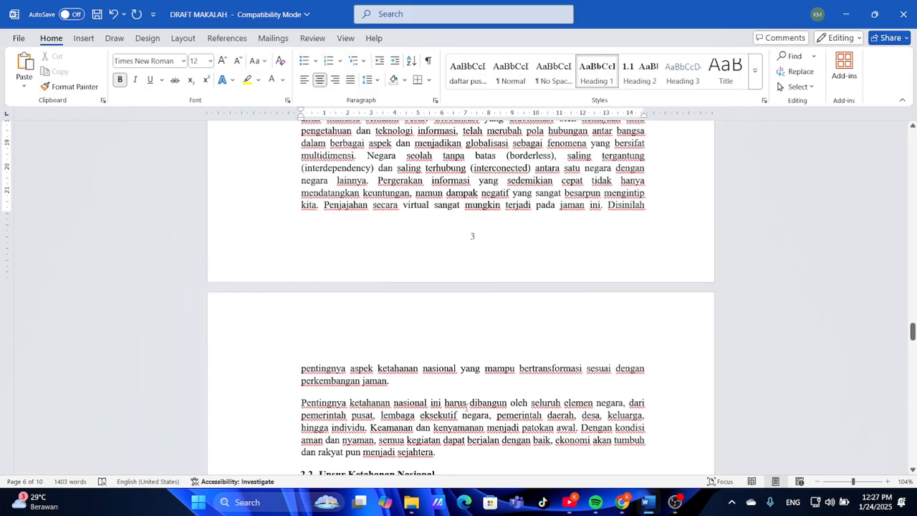
scroll(466, 406, "down", 2)
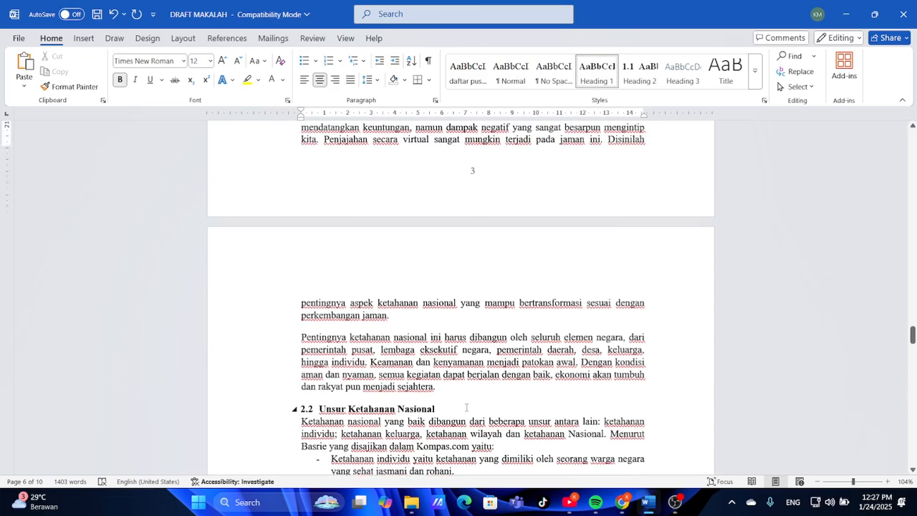
scroll(467, 406, "down", 3)
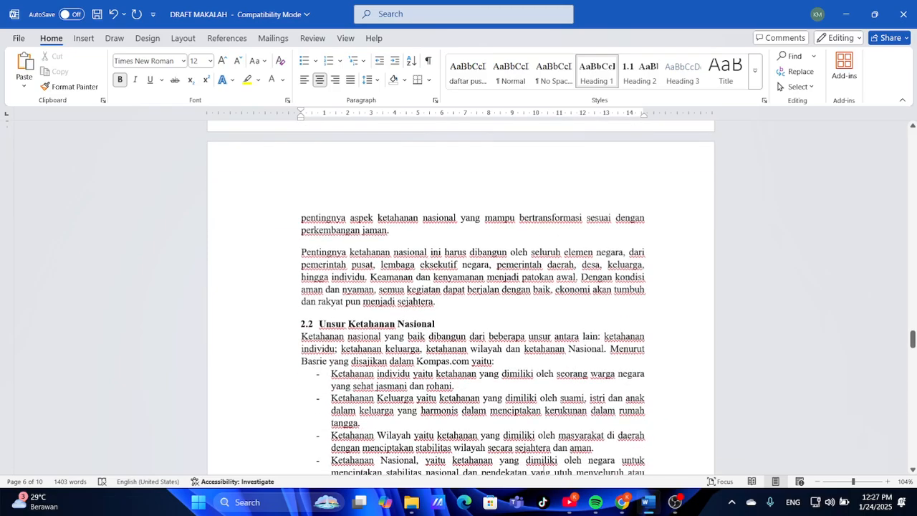
left_click(622, 501)
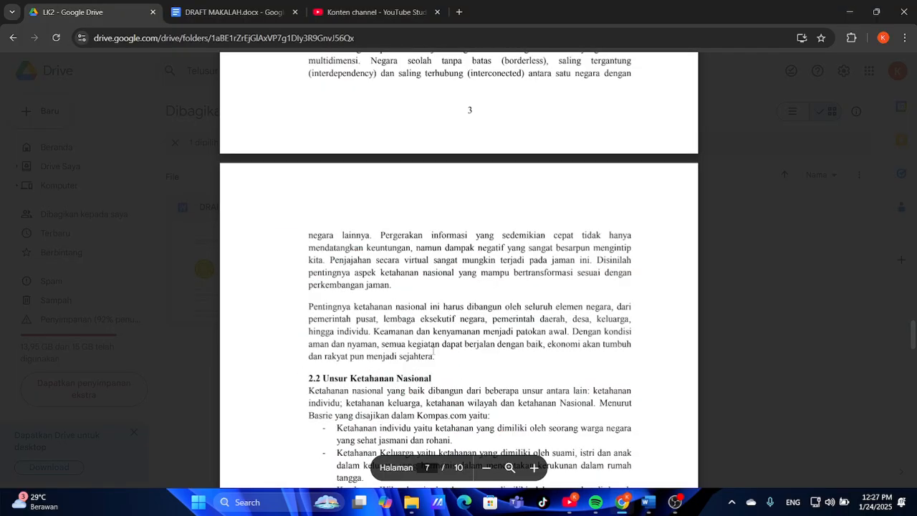
left_click(648, 501)
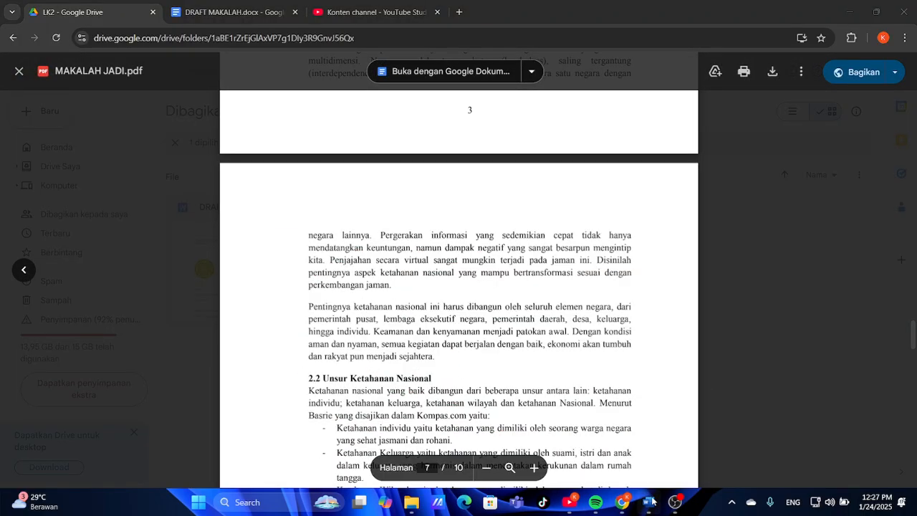
scroll(406, 276, "up", 5)
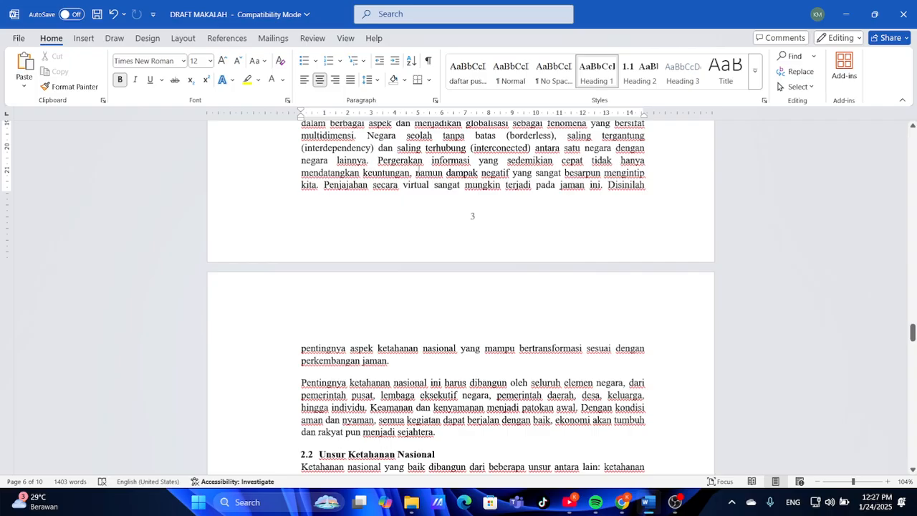
scroll(439, 196, "up", 2)
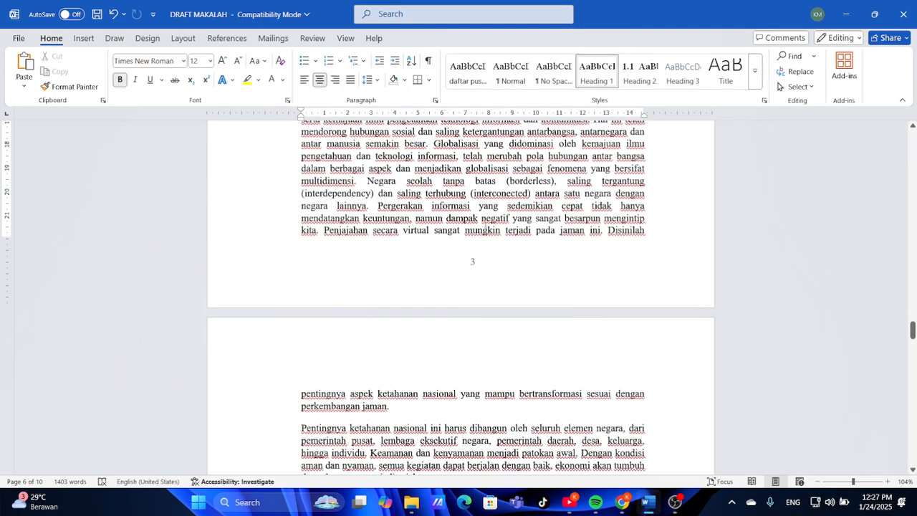
left_click(625, 502)
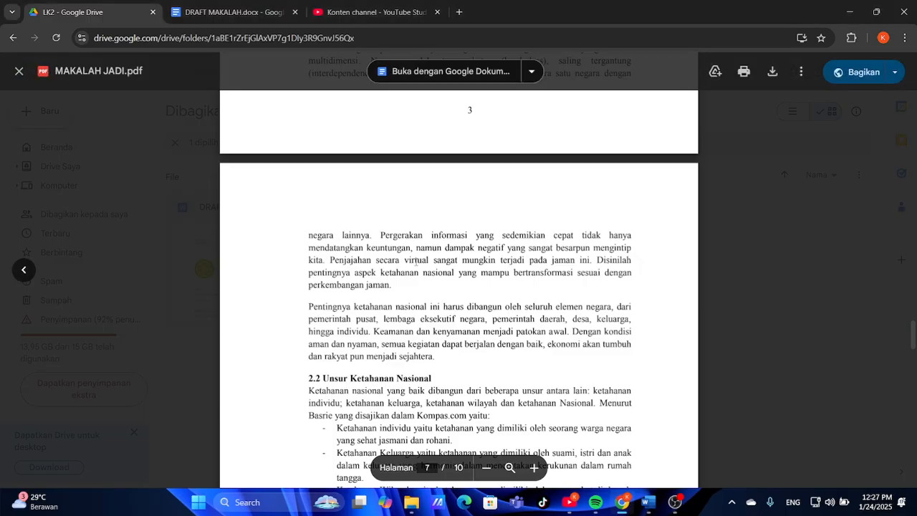
scroll(457, 254, "up", 4)
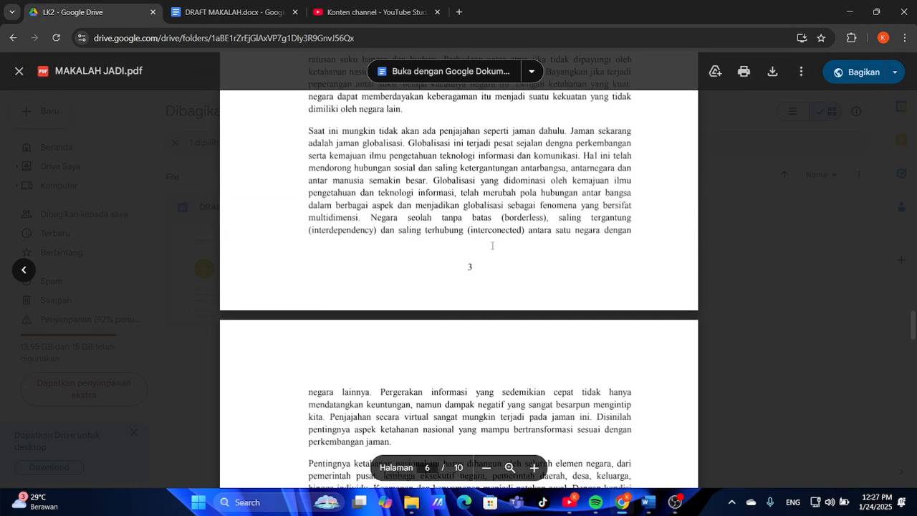
left_click(649, 494)
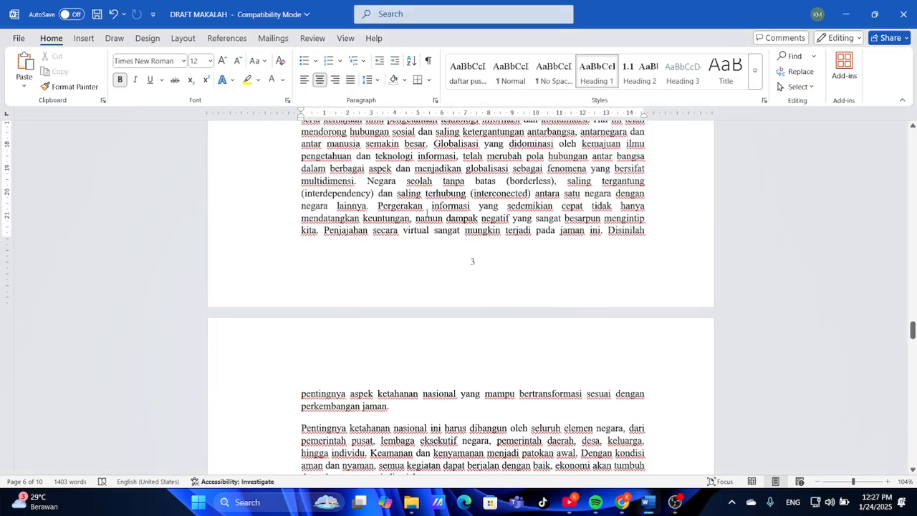
Insert a page break before 'dengan negara lainnya' so page 3 ends at 'antara satu negara'
left_click(614, 196)
key("BackSpace")
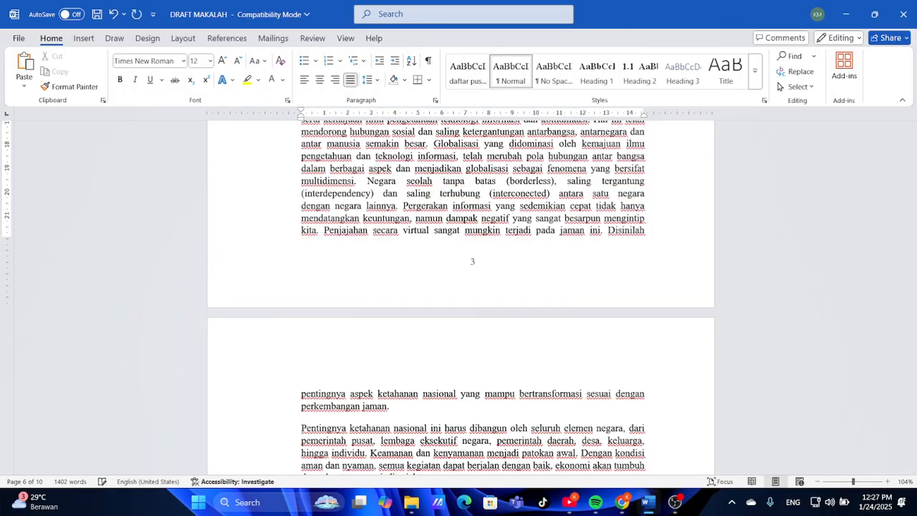
key("ctrl+Return")
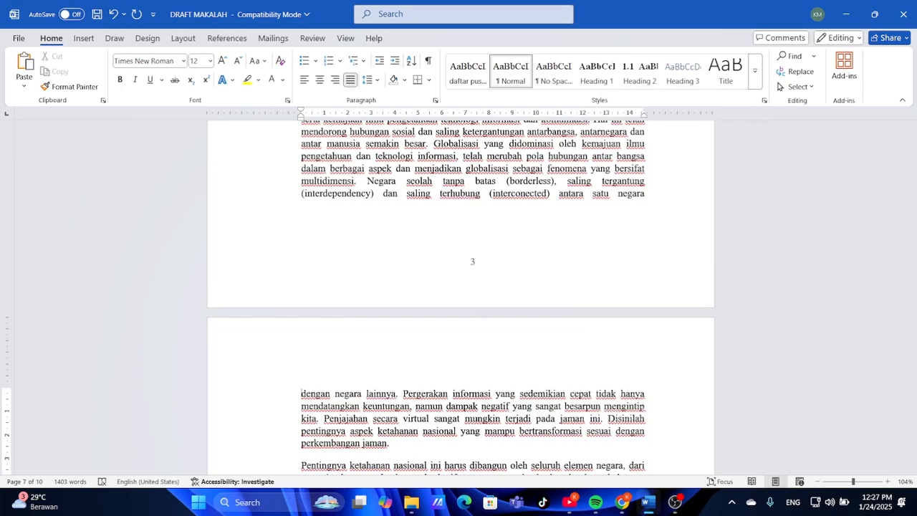
Compare the new page 3 break against the reference PDF in Chrome
left_click(623, 502)
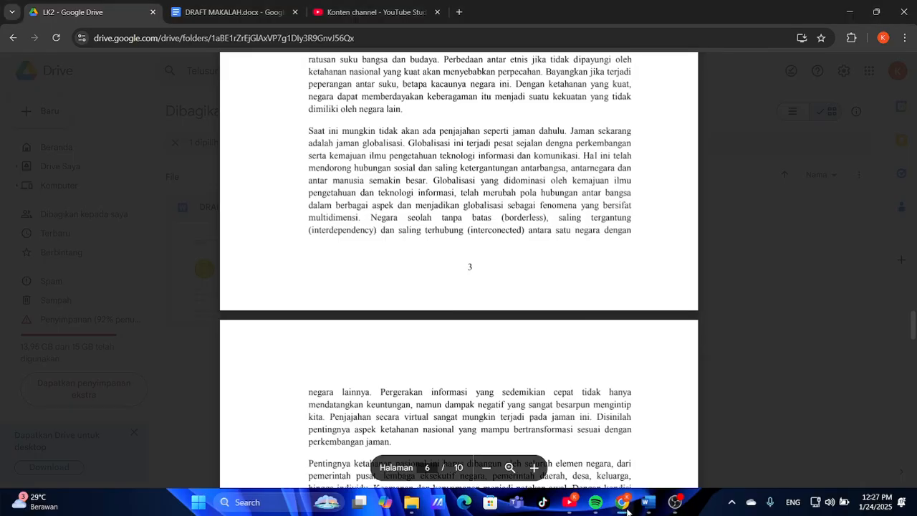
left_click(653, 513)
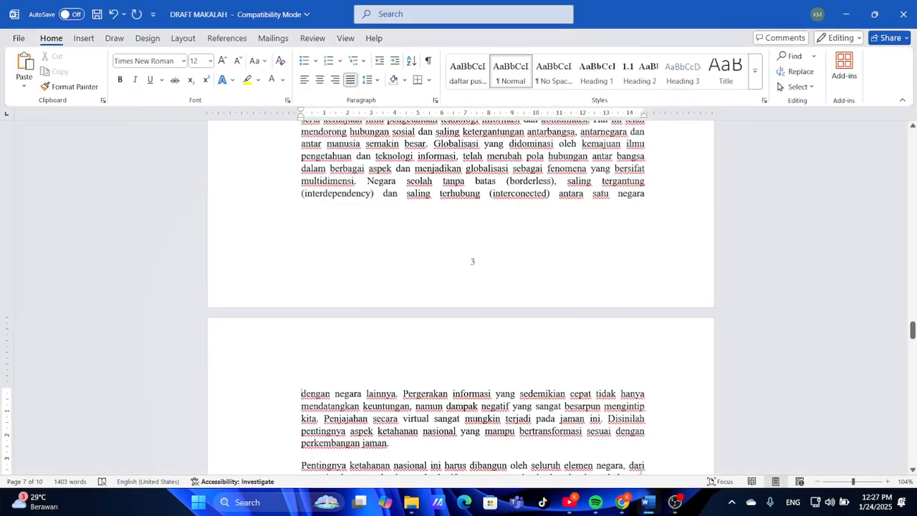
scroll(547, 355, "down", 5)
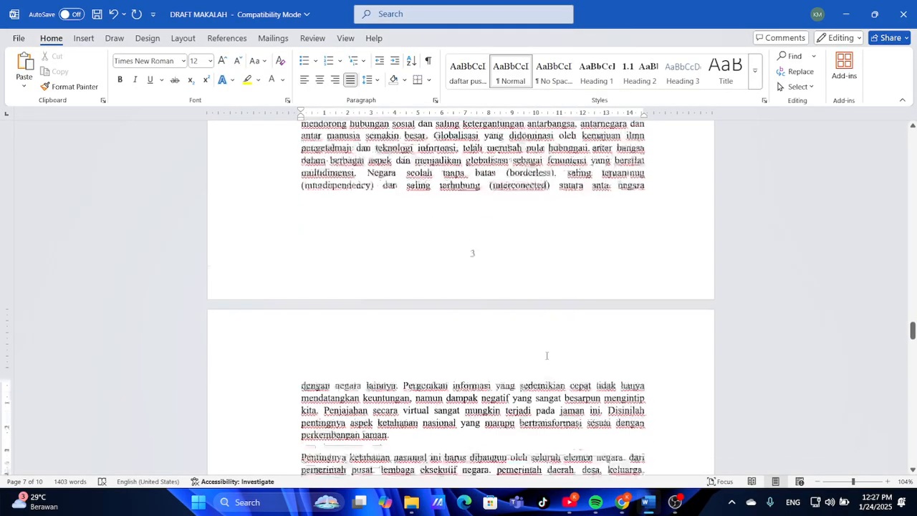
scroll(546, 355, "down", 4)
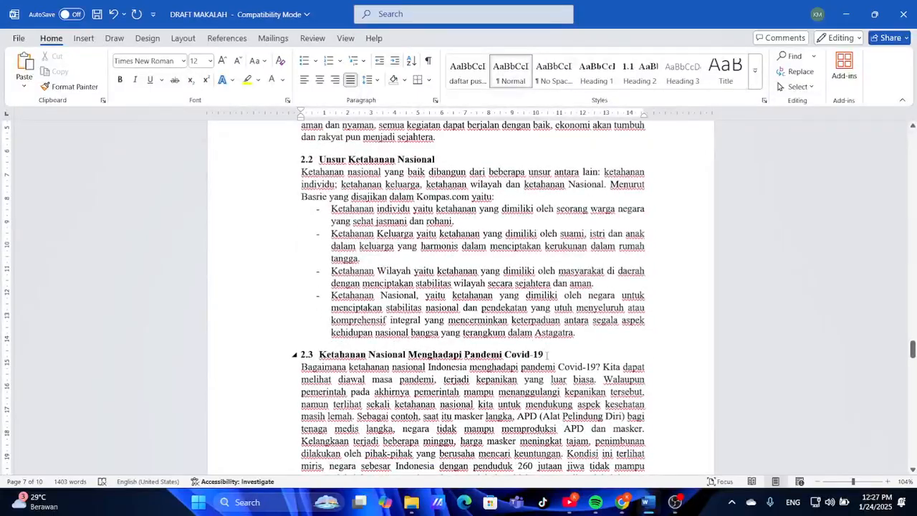
left_click(627, 506)
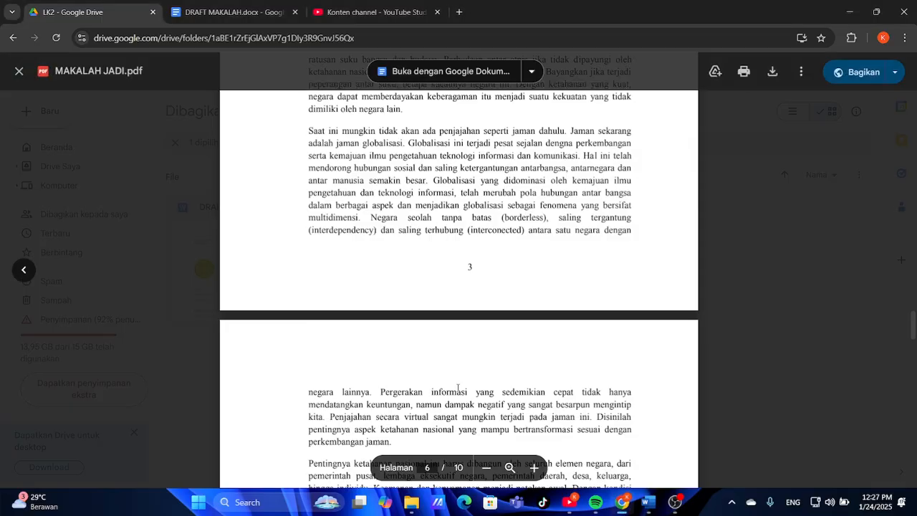
scroll(458, 387, "down", 5)
scroll(458, 388, "down", 2)
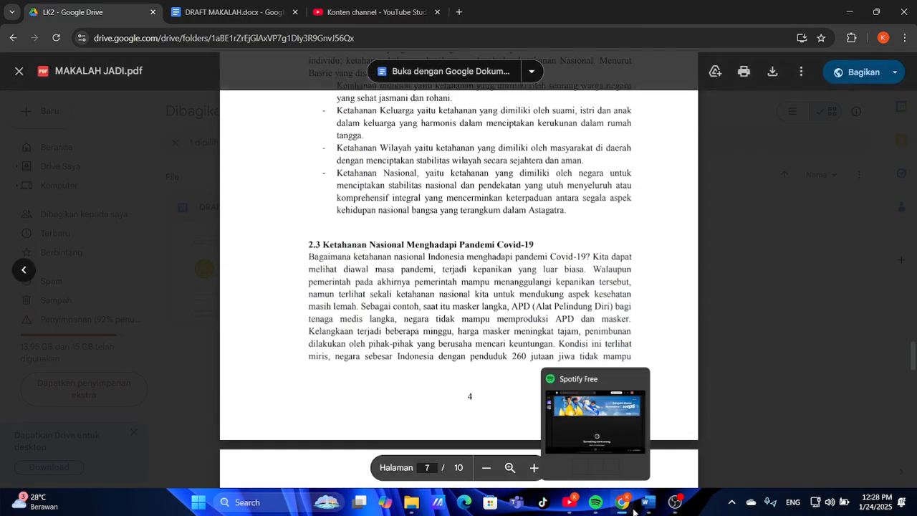
left_click(589, 469)
Scroll further down the draft and check the matching page in the reference PDF
scroll(451, 406, "down", 3)
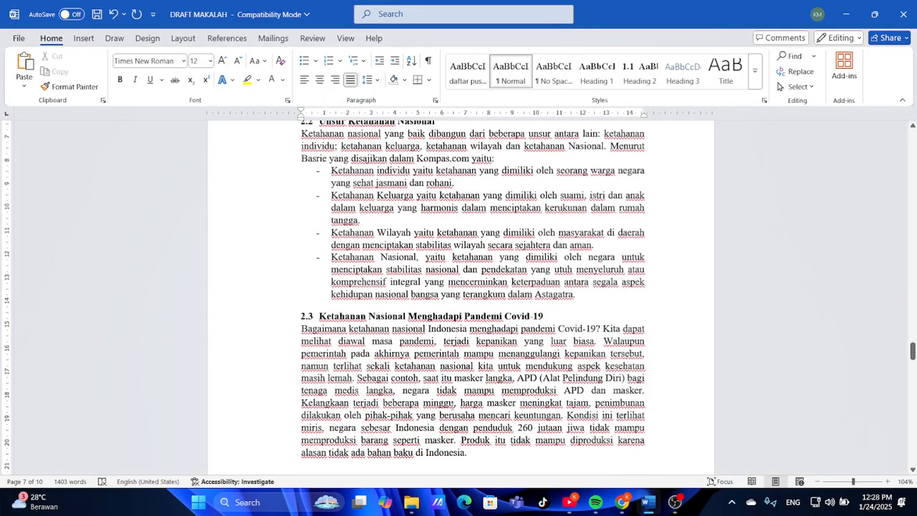
scroll(451, 406, "up", 2)
scroll(451, 406, "down", 3)
scroll(452, 406, "down", 2)
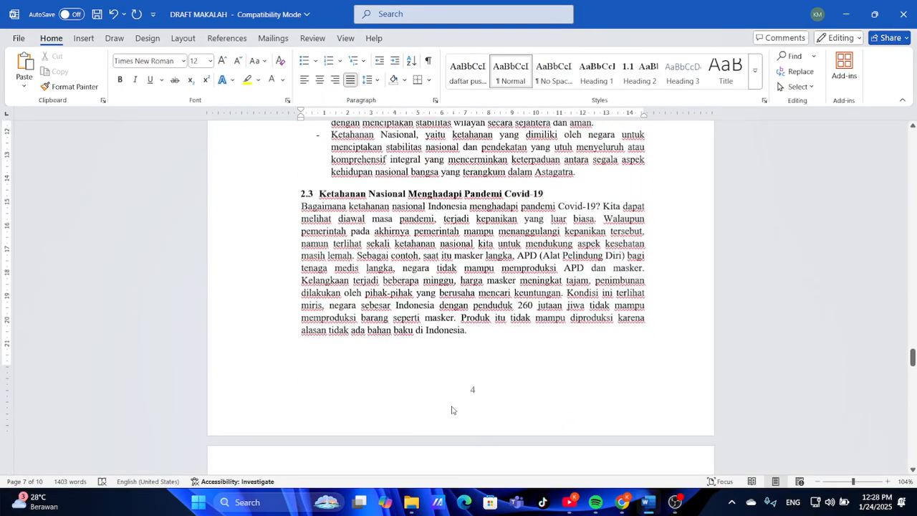
left_click(644, 504)
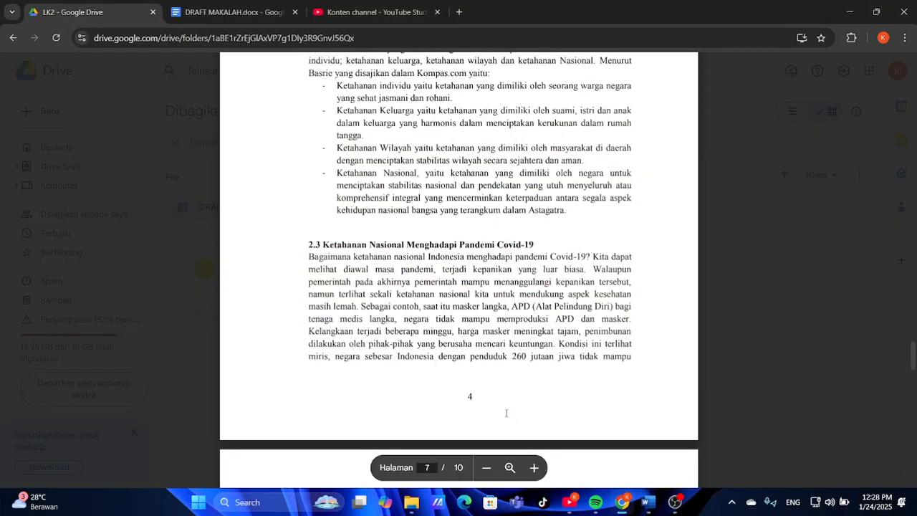
scroll(505, 412, "down", 6)
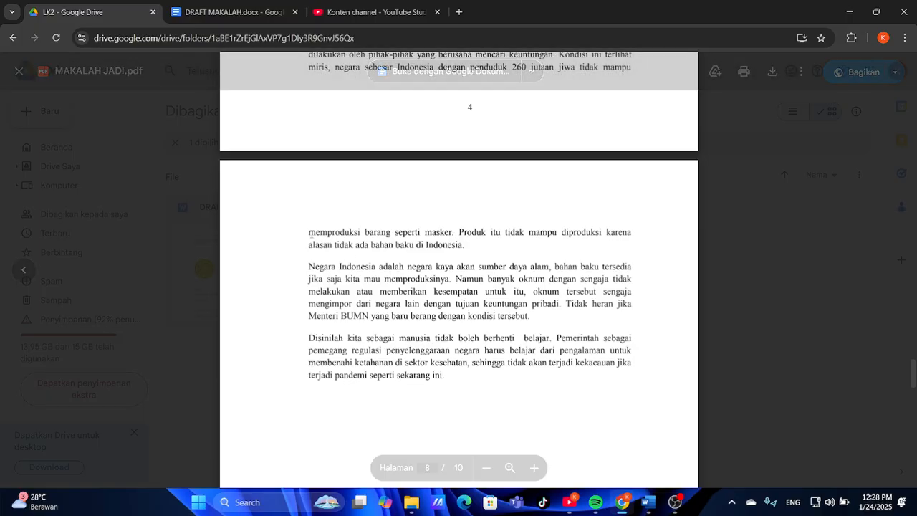
left_click(647, 502)
Scroll to section 2.3, Ketahanan Nasional Menghadapi Pandemi Covid-19, at the bottom of page 4
scroll(436, 371, "down", 10)
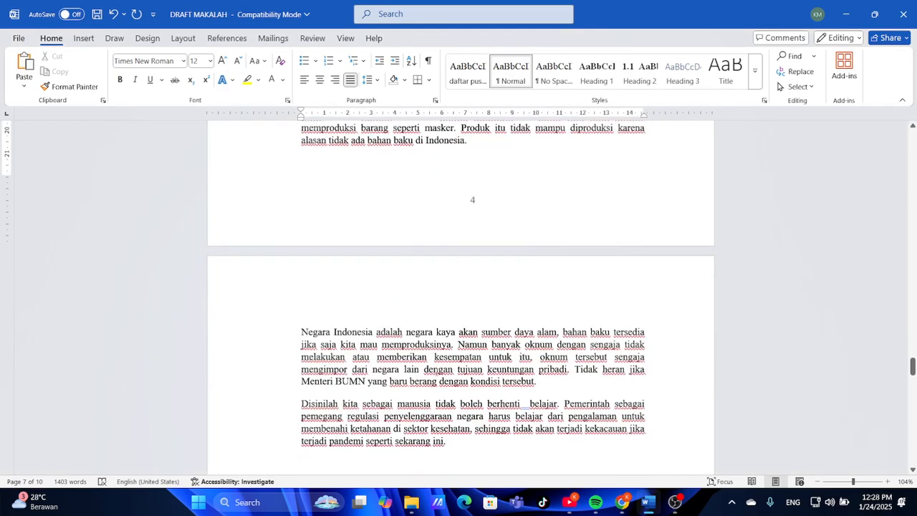
scroll(436, 372, "down", 5)
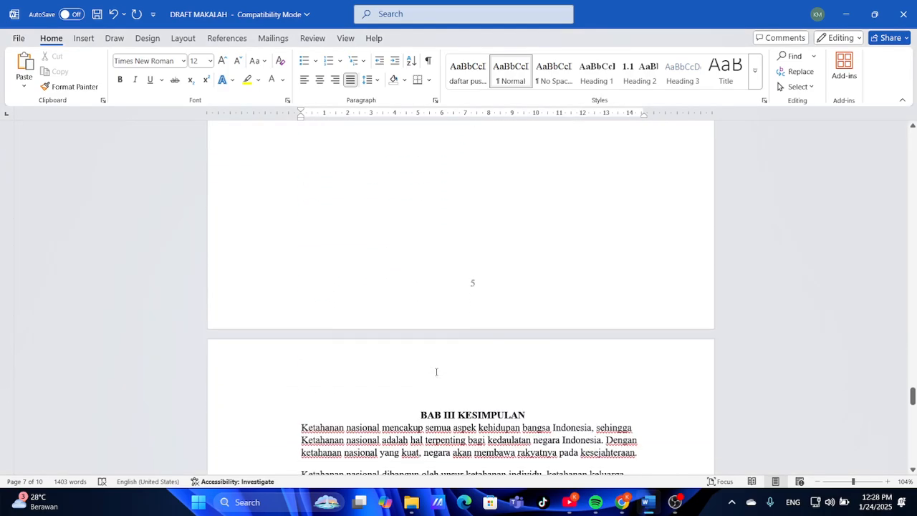
scroll(435, 372, "up", 8)
scroll(436, 371, "up", 6)
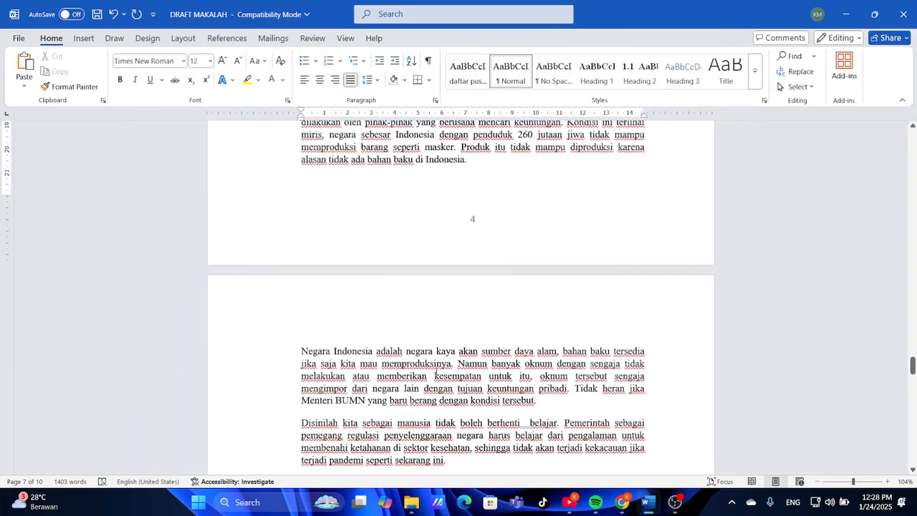
scroll(435, 372, "down", 2)
scroll(436, 371, "down", 3)
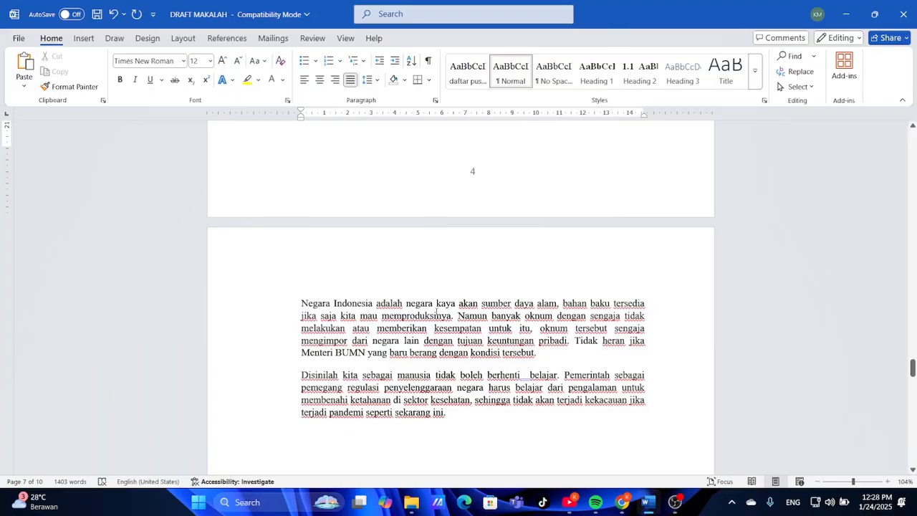
scroll(435, 313, "up", 17)
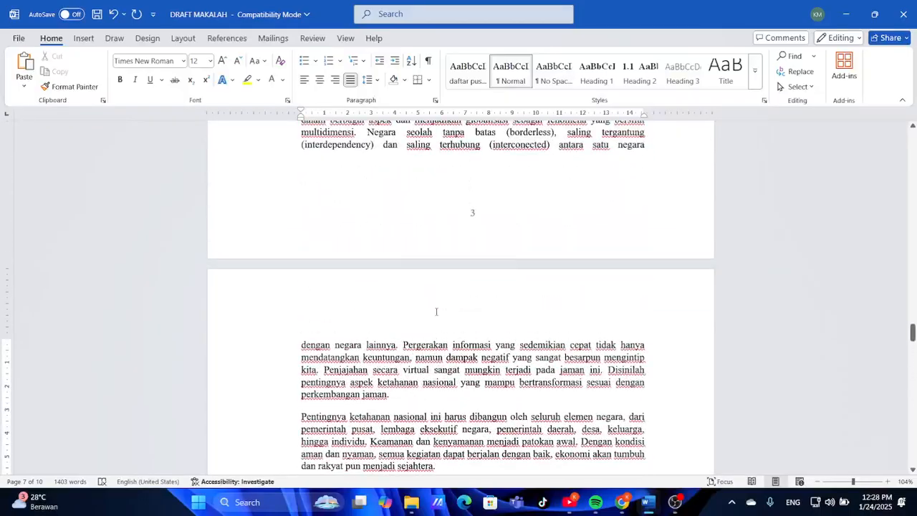
scroll(435, 312, "up", 7)
scroll(436, 312, "down", 11)
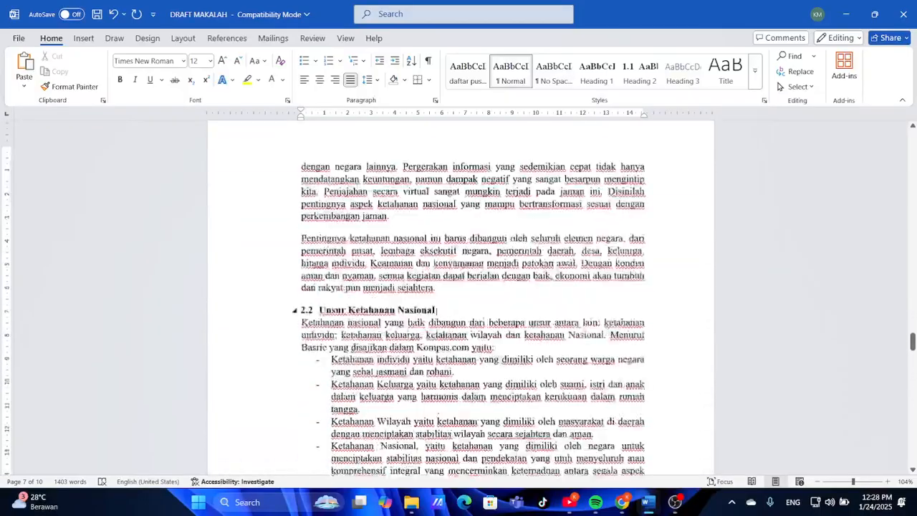
scroll(437, 309, "down", 5)
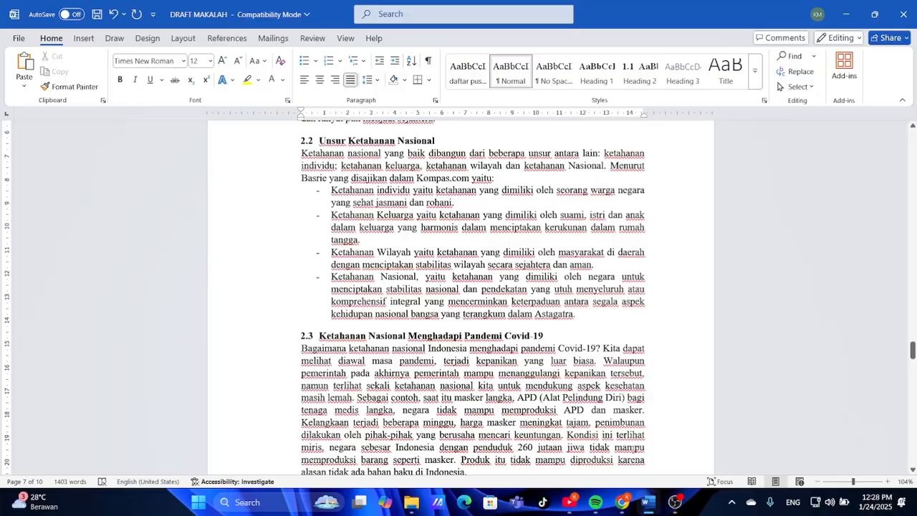
Compare section 2.3's position with the reference PDF
left_click(621, 501)
scroll(496, 356, "up", 3)
scroll(496, 356, "up", 2)
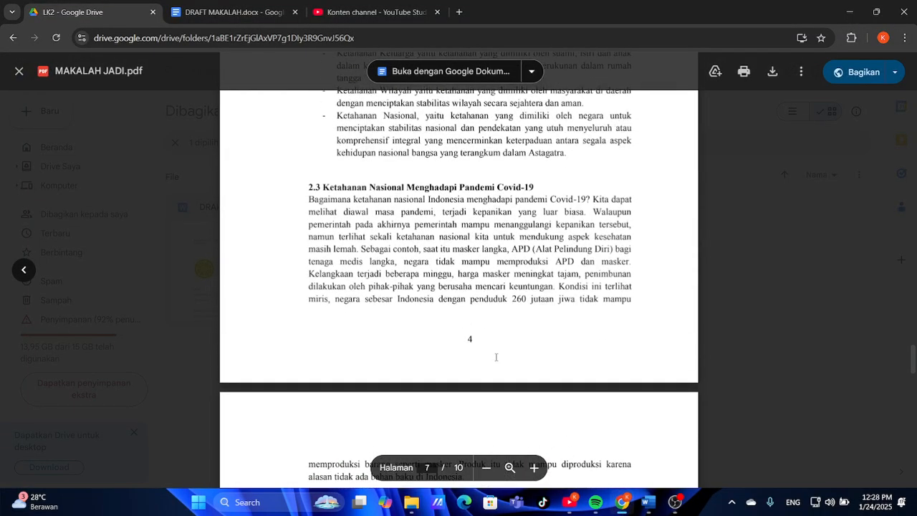
scroll(496, 356, "down", 4)
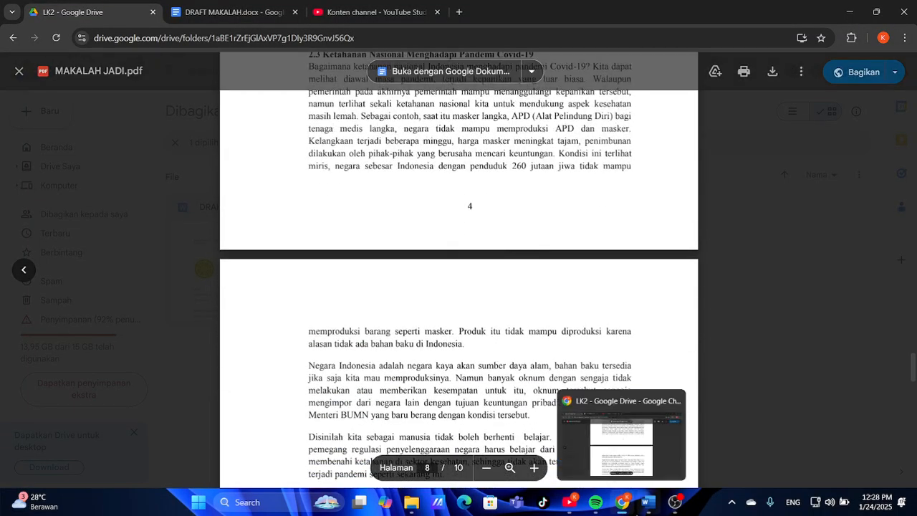
left_click(636, 507)
scroll(464, 408, "down", 3)
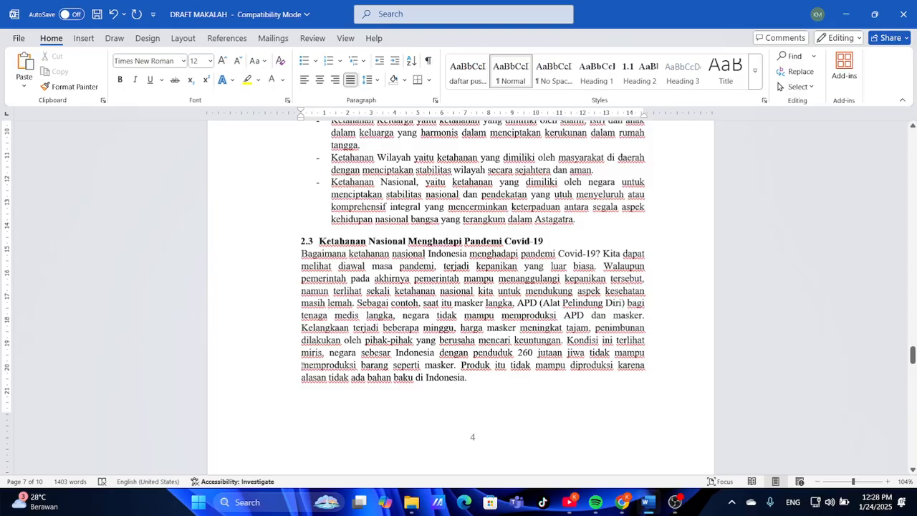
Insert a page break before 'memproduksi barang seperti masker' so page 4 ends at 'tidak mampu'
key("ctrl+Return")
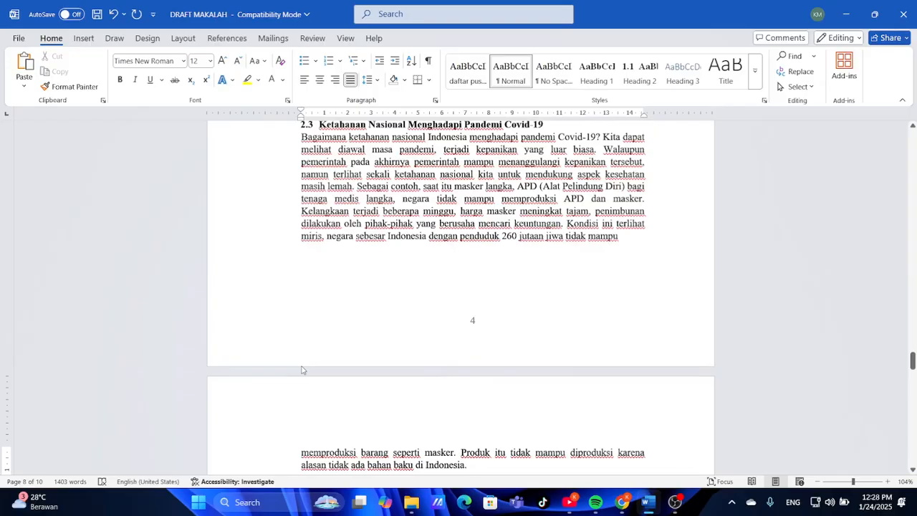
scroll(301, 370, "down", 4)
scroll(301, 369, "up", 4)
scroll(302, 370, "down", 3)
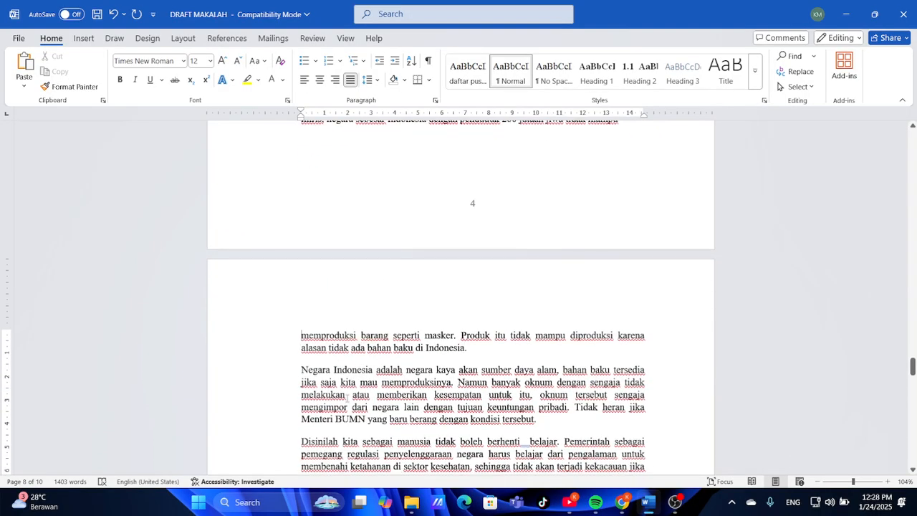
scroll(379, 440, "down", 3)
scroll(469, 321, "up", 5)
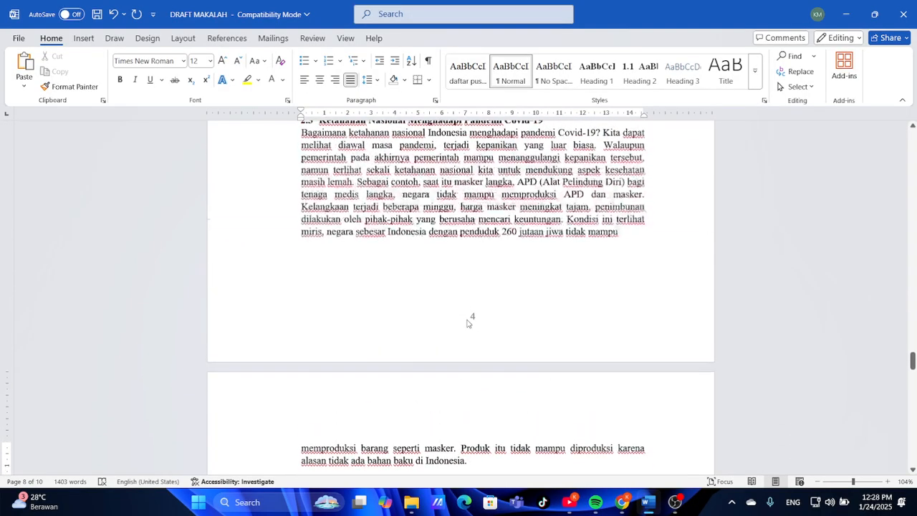
Check the page 4 break against the reference PDF, then continue to BAB III KESIMPULAN
left_click(643, 501)
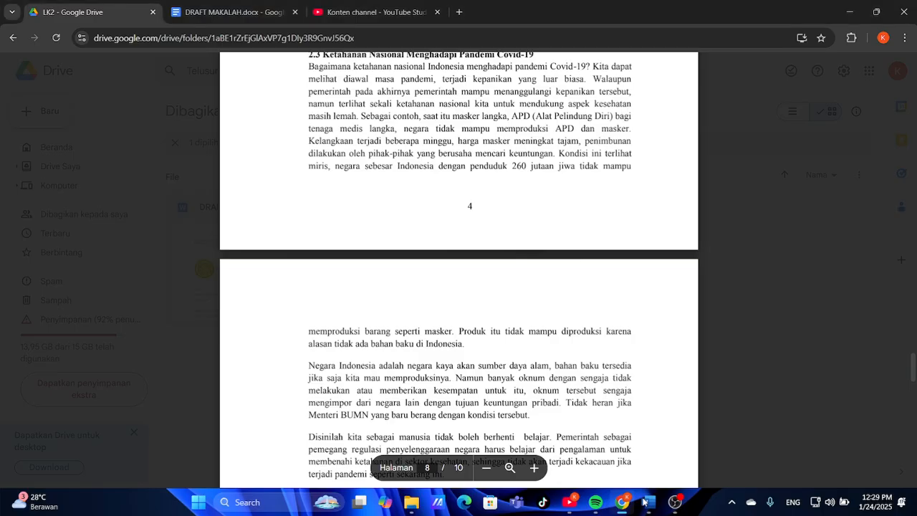
scroll(590, 312, "down", 2)
scroll(610, 344, "up", 4)
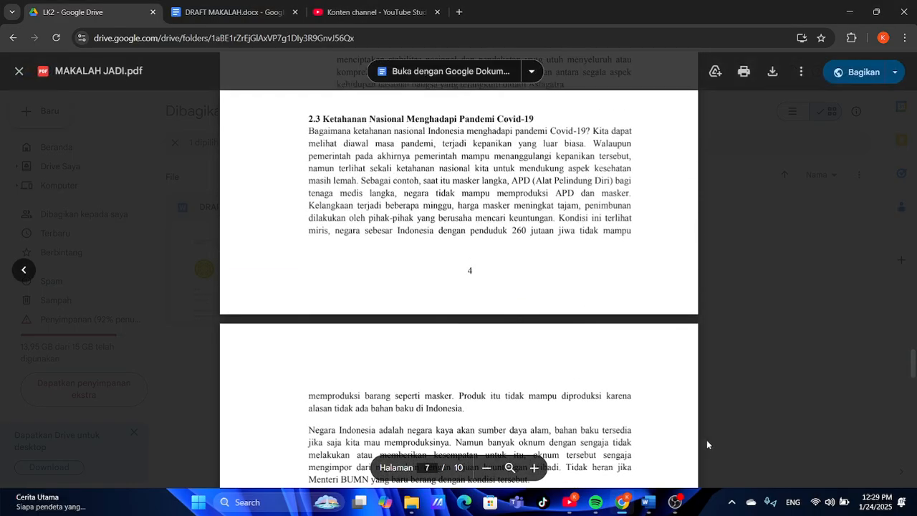
left_click(647, 501)
scroll(568, 317, "down", 15)
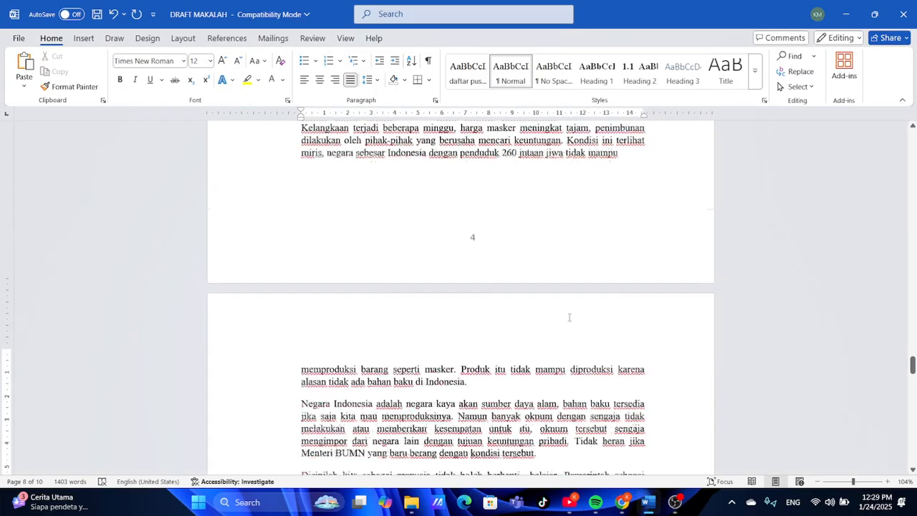
scroll(569, 317, "down", 1)
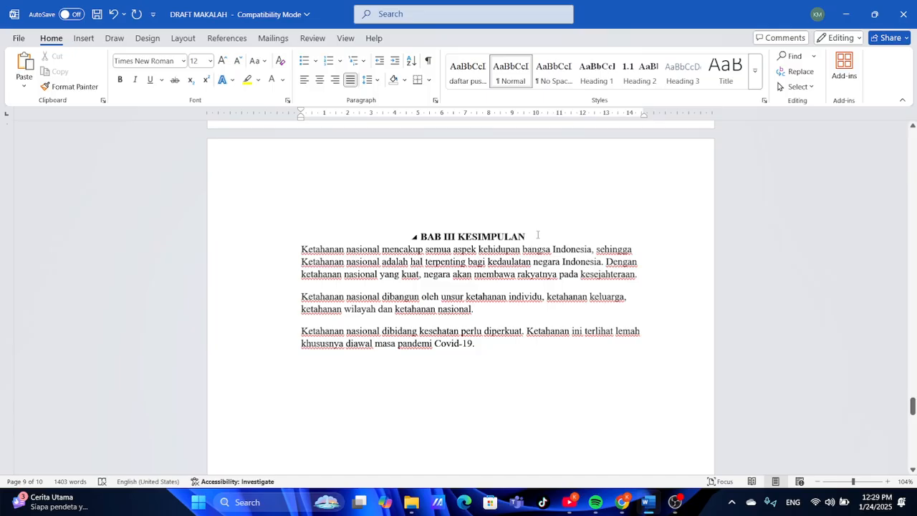
Put KESIMPULAN on its own line under BAB III and add space after the heading
left_click(459, 236)
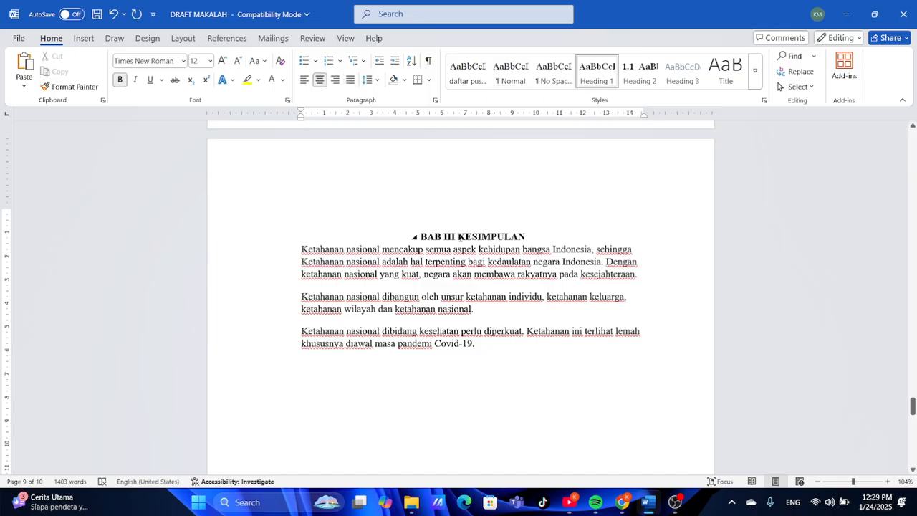
key("BackSpace")
key("Return")
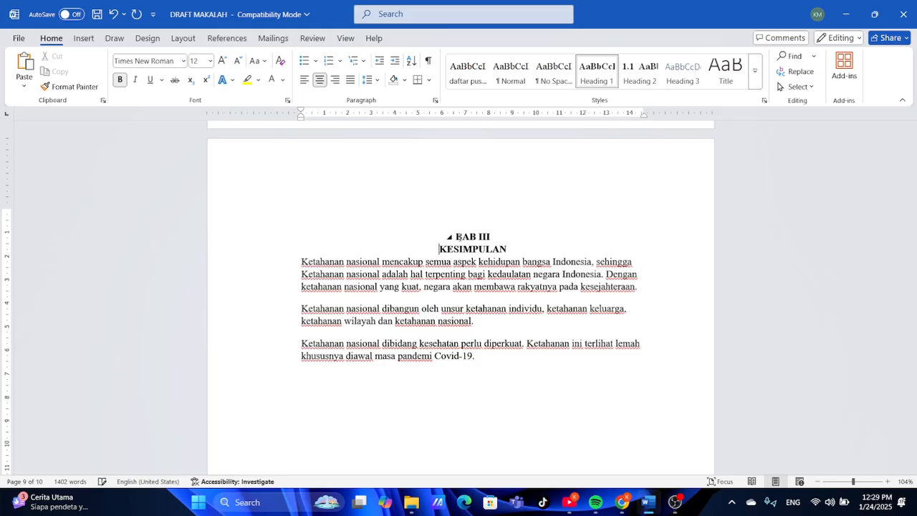
left_click(369, 79)
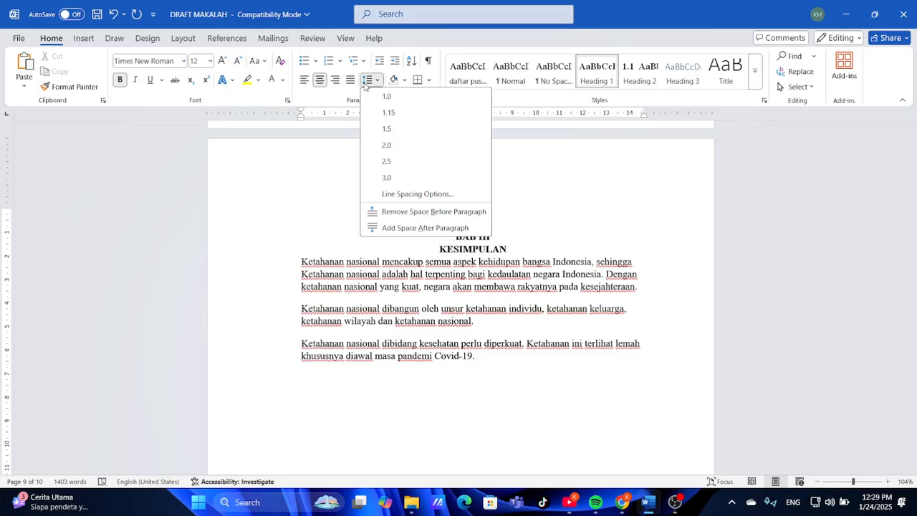
left_click(415, 228)
scroll(497, 305, "up", 5)
scroll(497, 304, "up", 10)
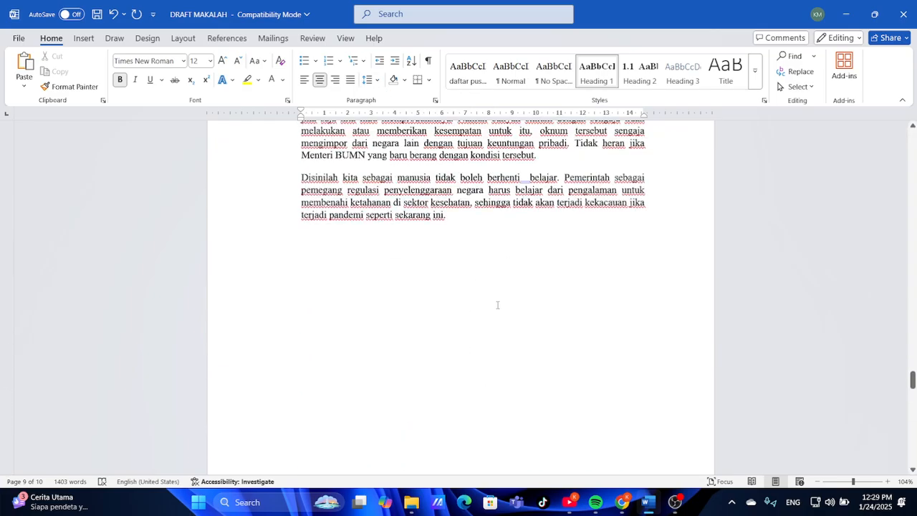
scroll(497, 304, "down", 12)
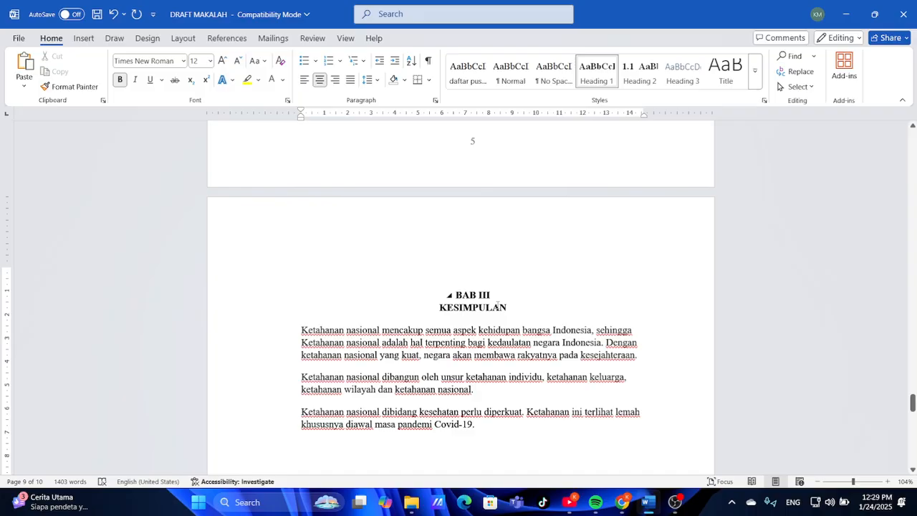
scroll(497, 305, "up", 20)
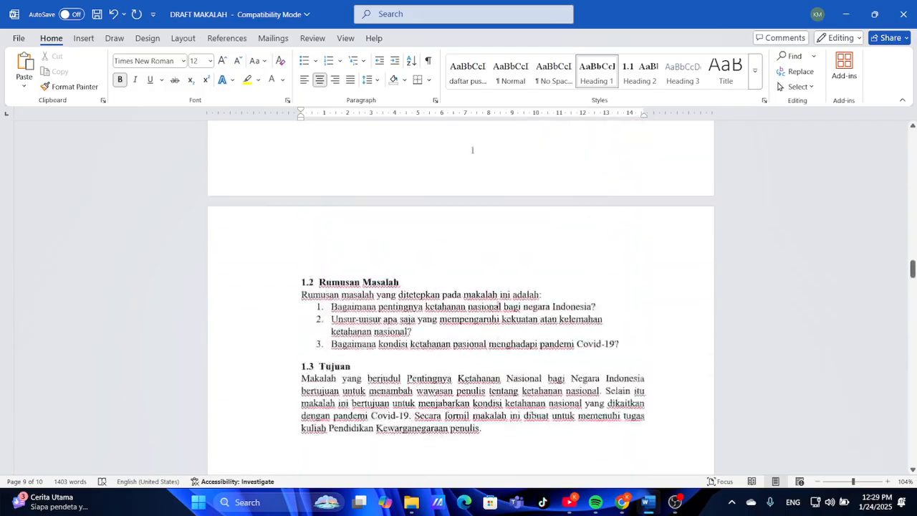
Update the entire DAFTAR I table of contents
scroll(497, 303, "up", 15)
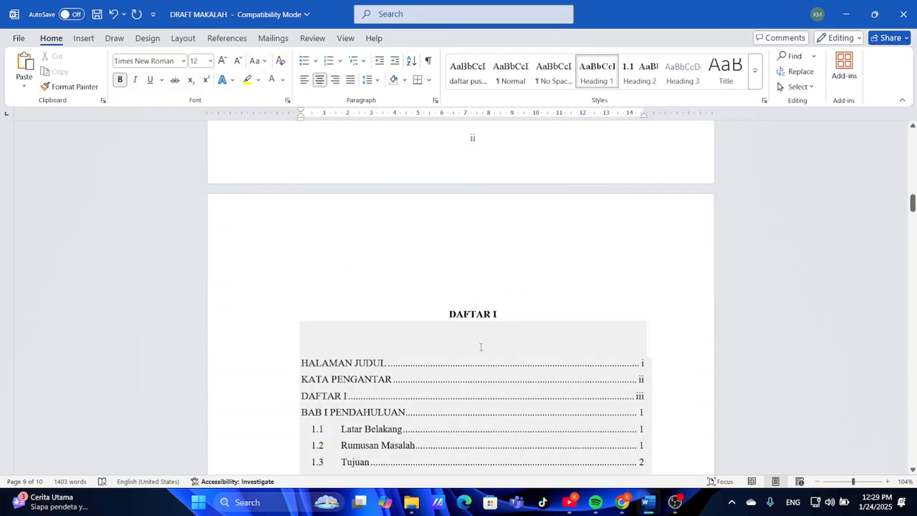
left_click(481, 347)
left_click(371, 312)
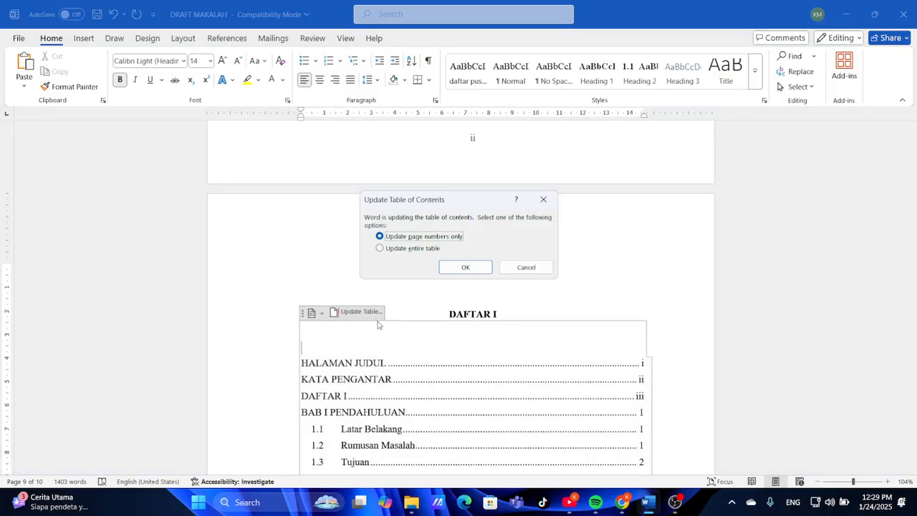
left_click(436, 251)
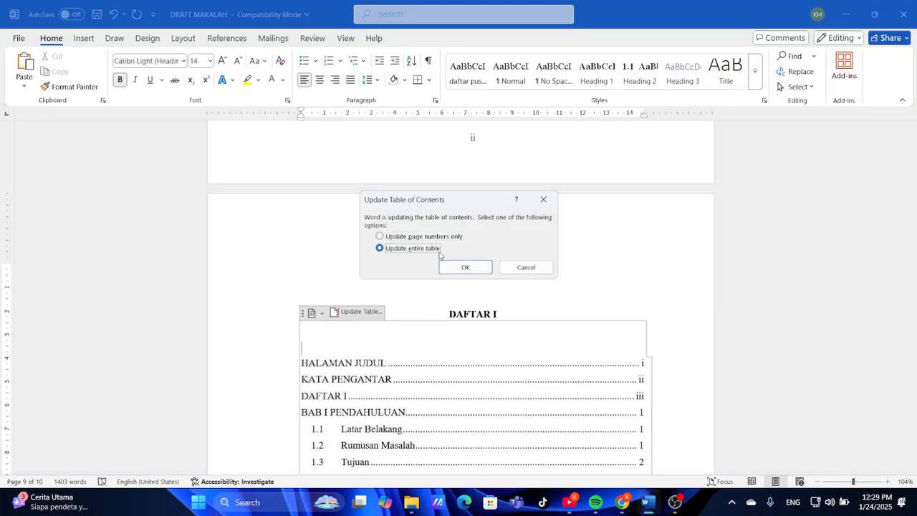
left_click(466, 267)
Review the new page numbers: Rumusan Masalah 2, BAB II 3, BAB III 6
scroll(512, 322, "down", 2)
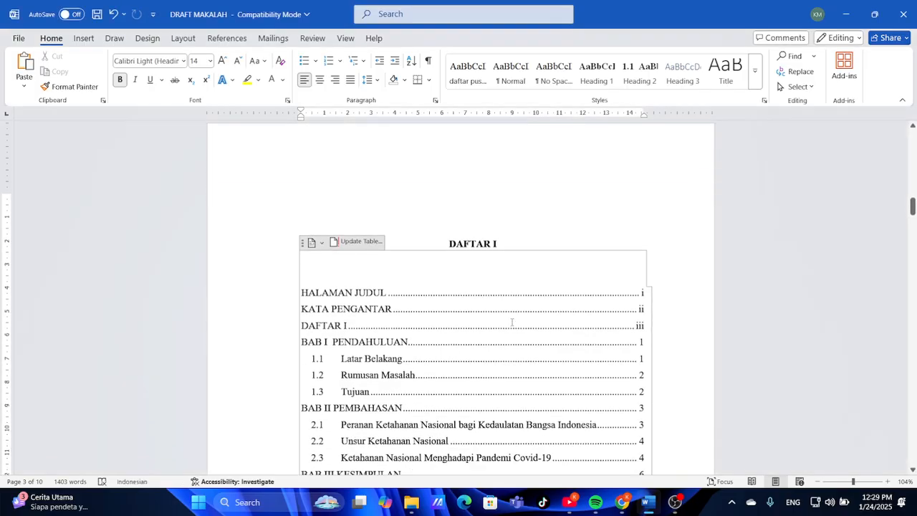
scroll(511, 322, "down", 5)
scroll(511, 322, "up", 2)
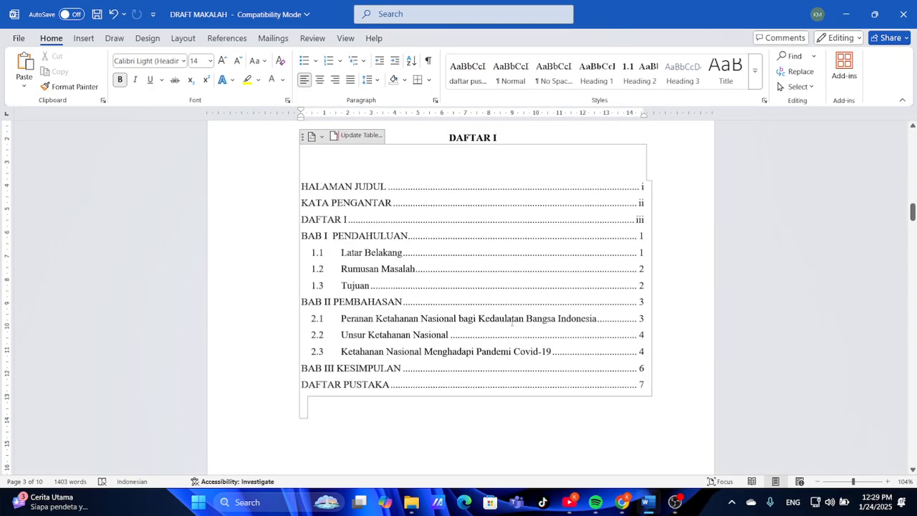
scroll(511, 322, "down", 2)
scroll(511, 322, "up", 1)
scroll(559, 358, "down", 3)
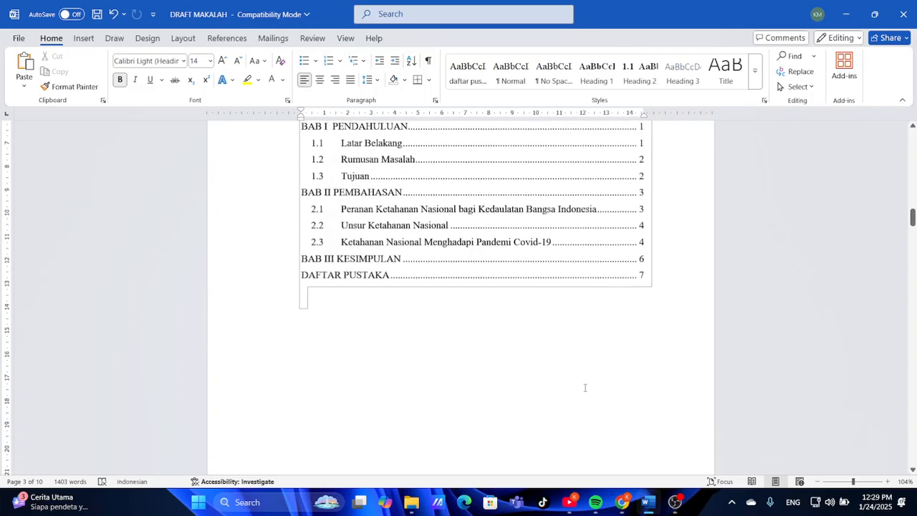
scroll(511, 374, "down", 3)
scroll(511, 376, "up", 10)
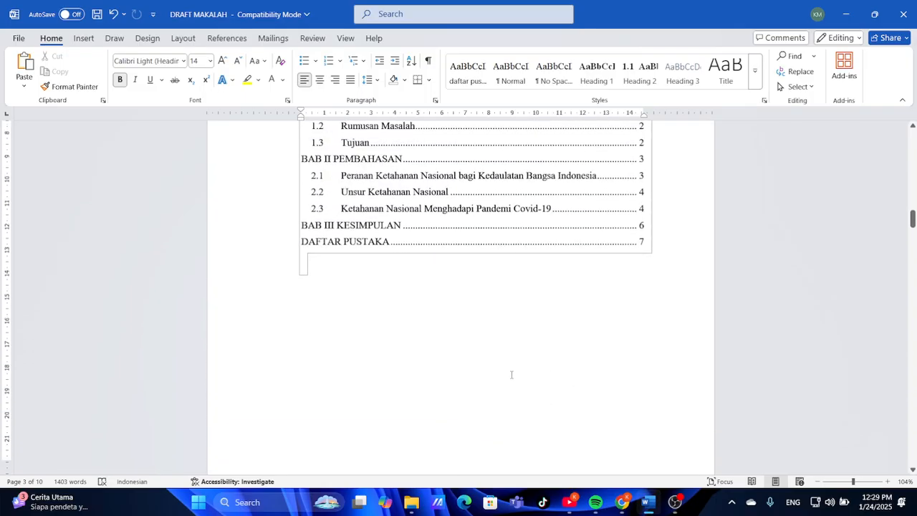
scroll(512, 378, "up", 2)
Remove the blank line below the contents and open the Navigation search pane with Ctrl+F
left_click(510, 374)
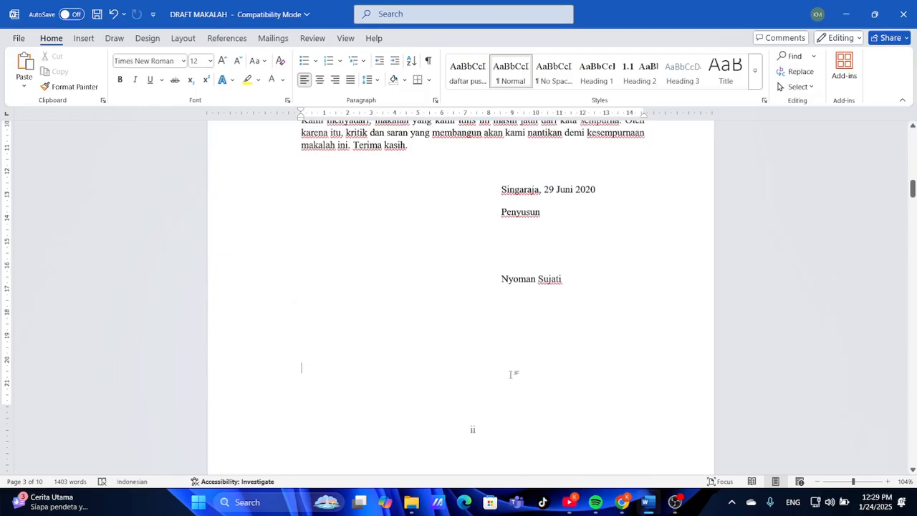
key("BackSpace")
key("BackSpace")
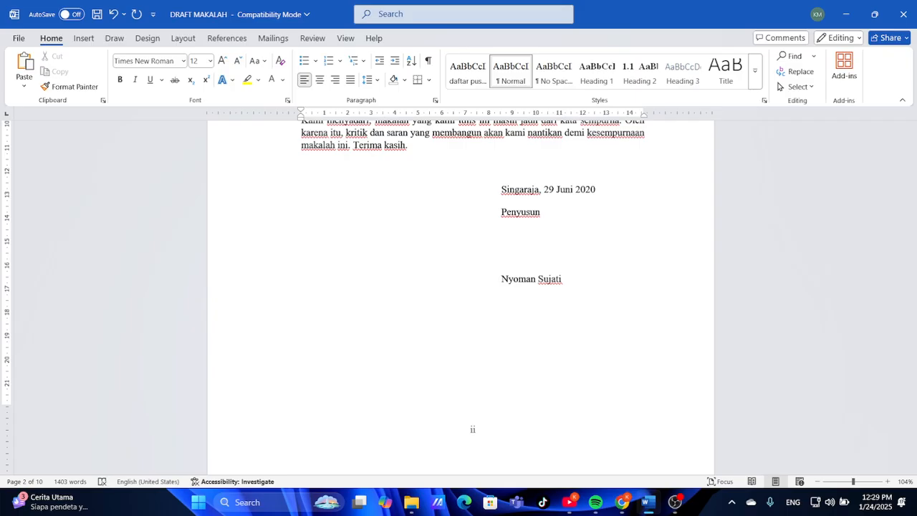
key("ctrl+f")
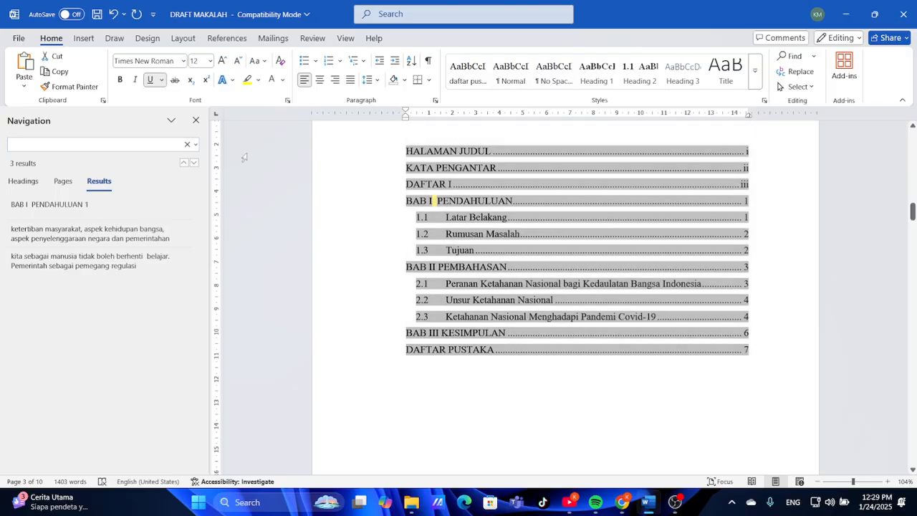
scroll(462, 283, "down", 10)
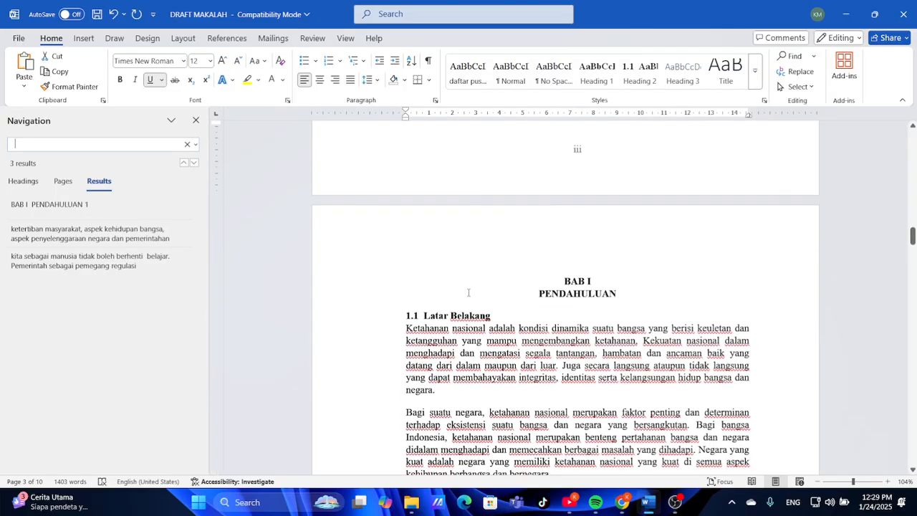
scroll(469, 294, "up", 1)
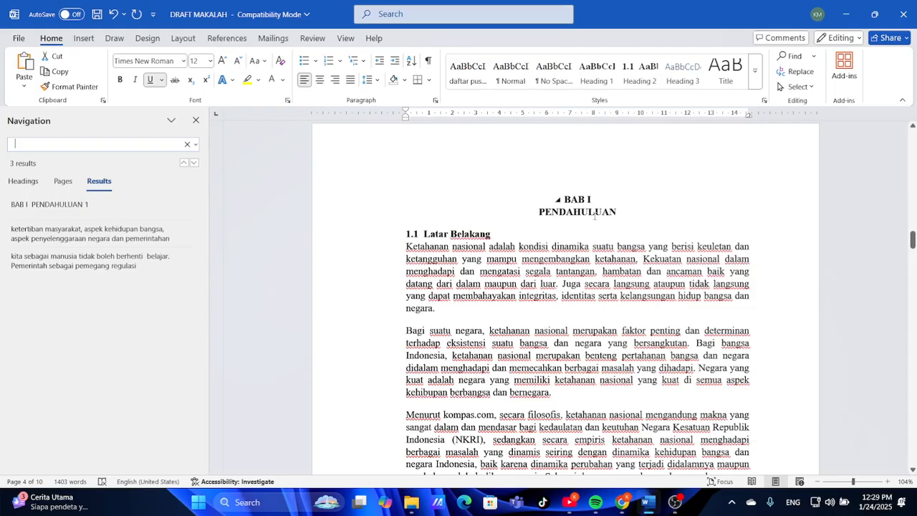
Re-split the heading so BAB I and PENDAHULUAN sit on separate lines
left_click(539, 211)
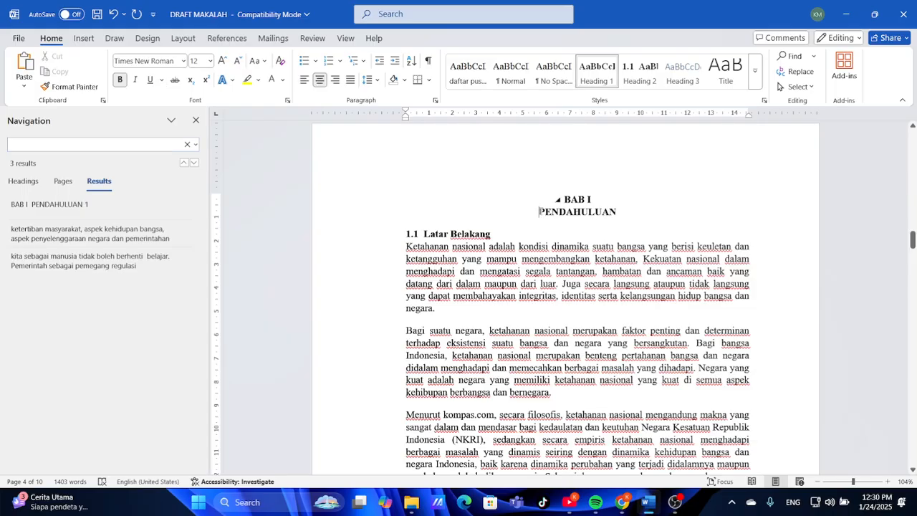
key("BackSpace")
key("BackSpace")
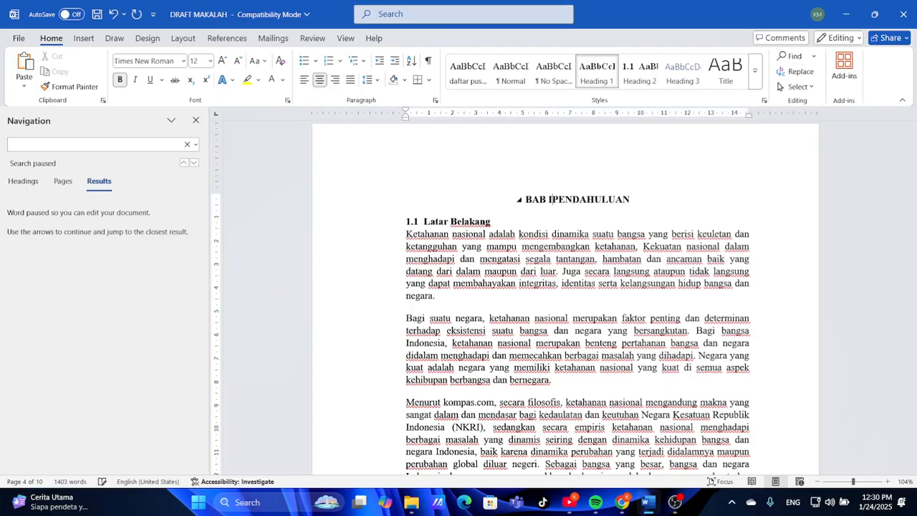
key("Return")
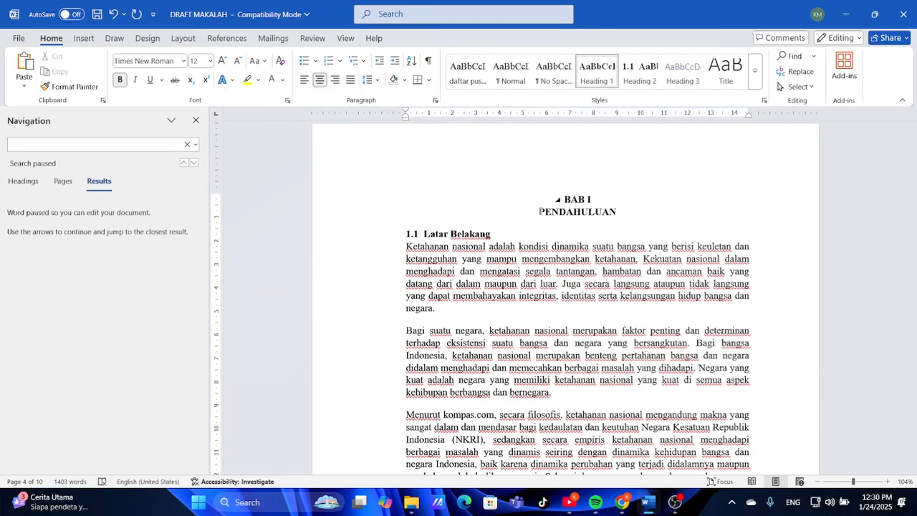
scroll(474, 200, "up", 10)
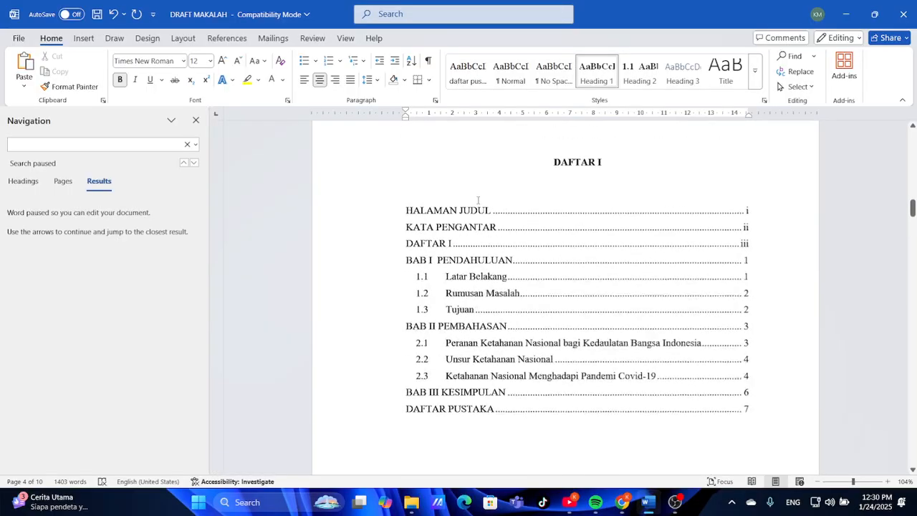
Delete the extra space after 'bangsa,' found through the search pane
left_click(130, 144)
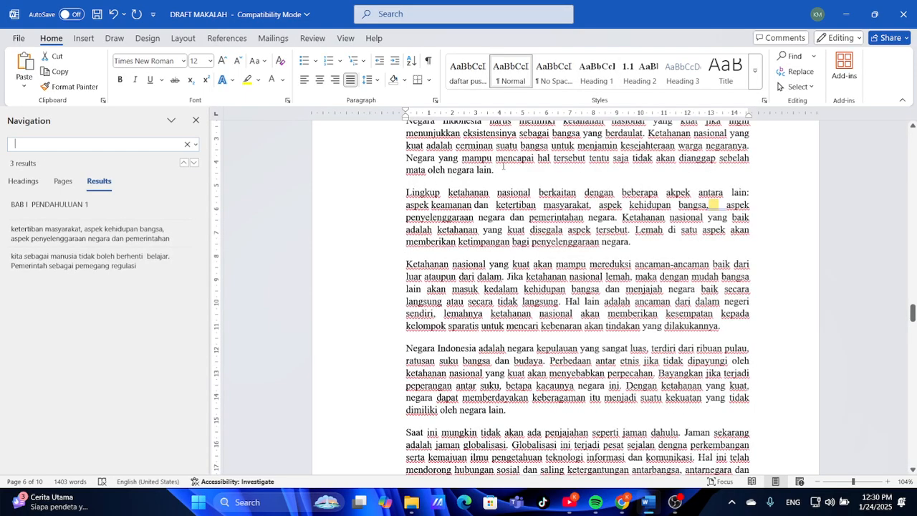
left_click(720, 206)
key("BackSpace")
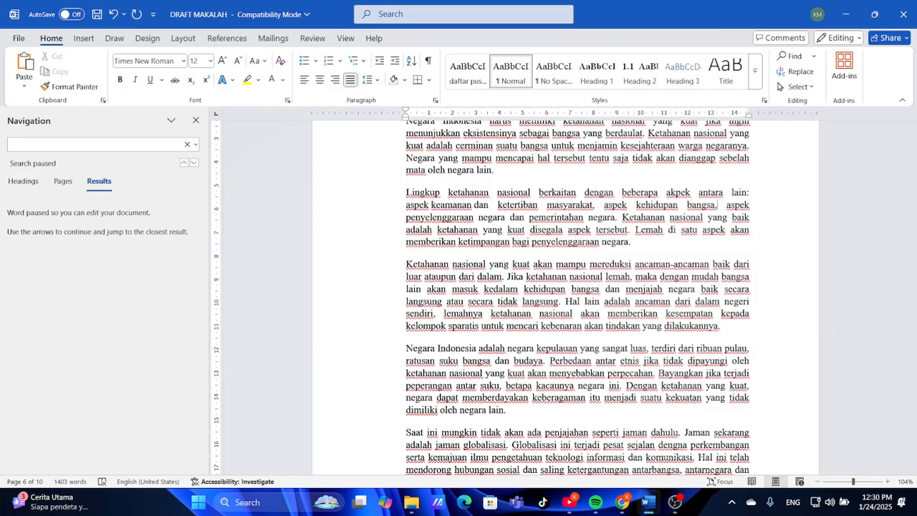
Delete the double space before 'belajar' and clear the search box
left_click(144, 147)
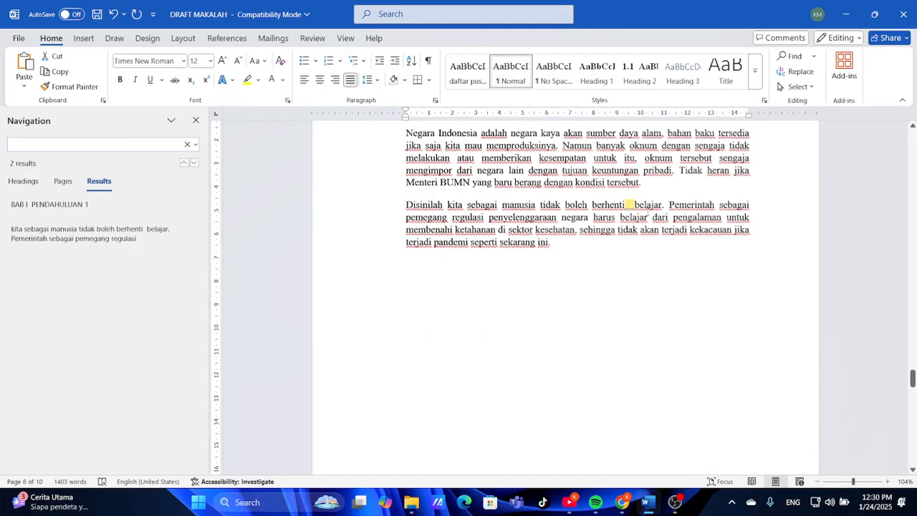
left_click(633, 212)
key("BackSpace")
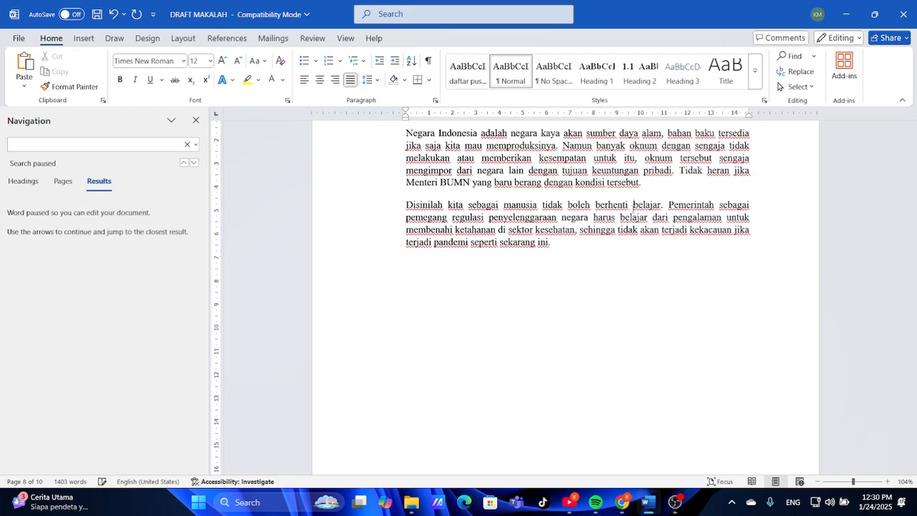
left_click(174, 143)
key("BackSpace")
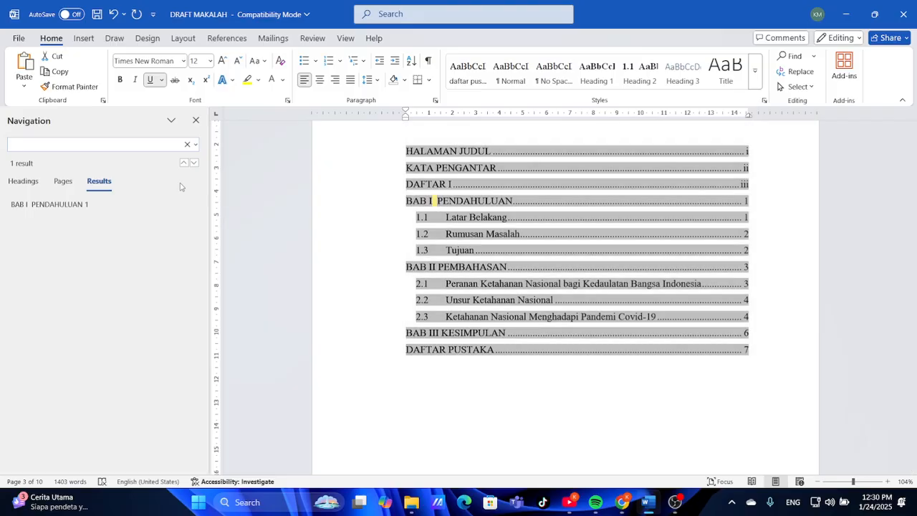
Rejoin BAB I and PENDAHULUAN, then re-break them with a Shift+Enter line break
scroll(432, 286, "down", 10)
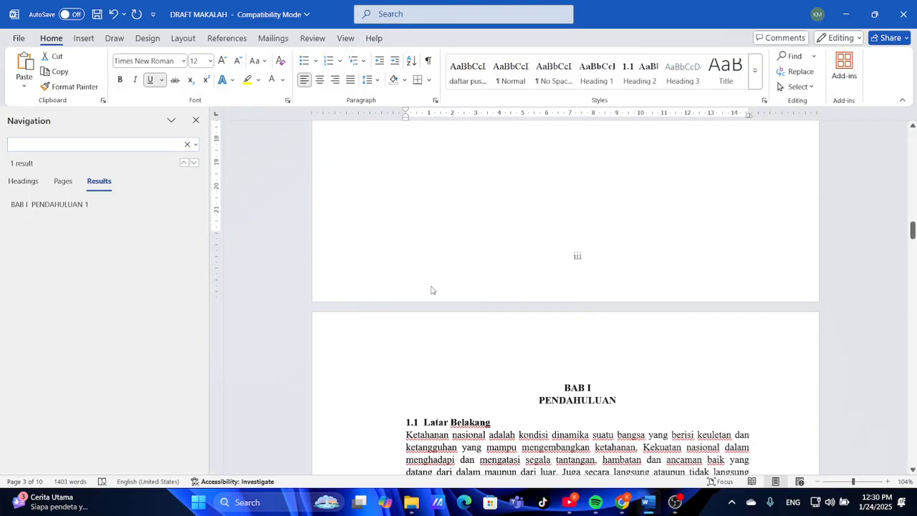
left_click(606, 331)
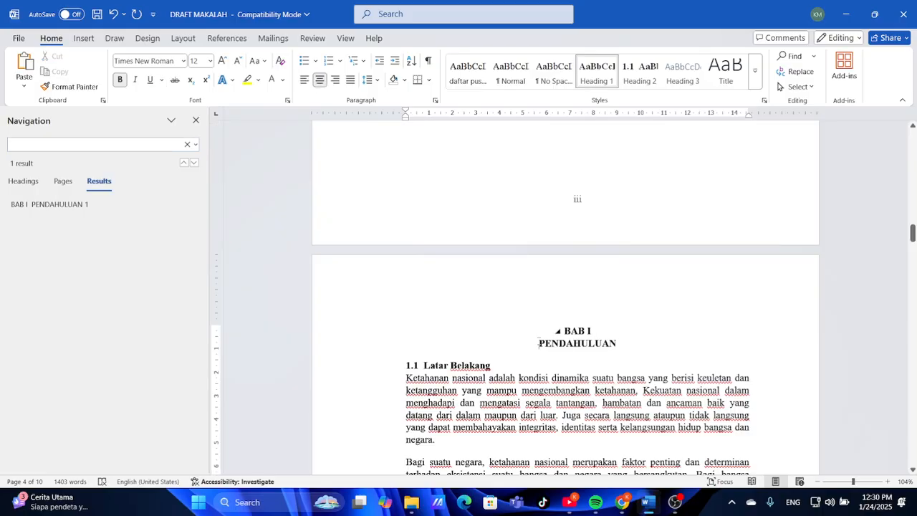
key("BackSpace")
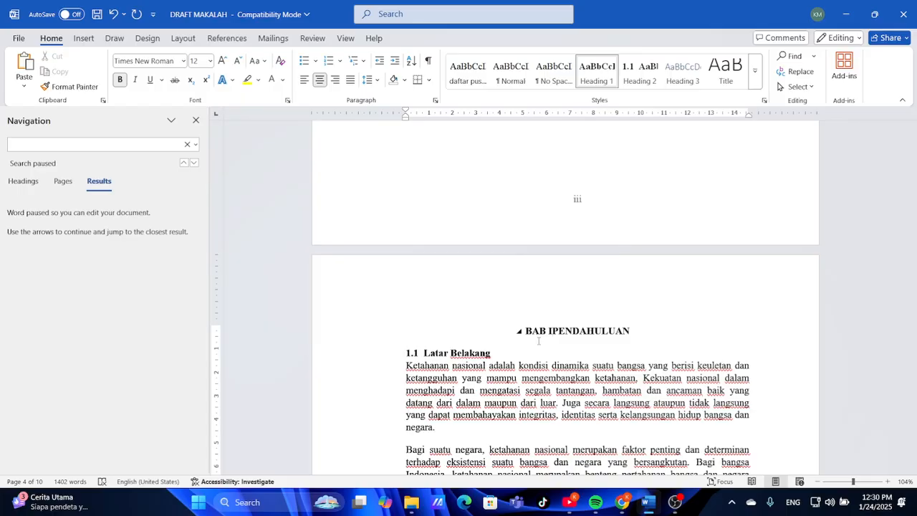
key("shift+Return")
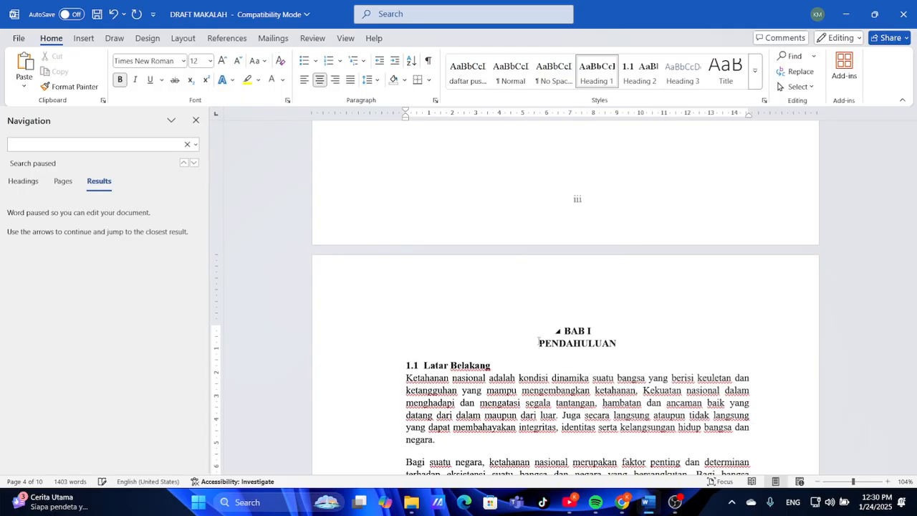
scroll(446, 245, "up", 5)
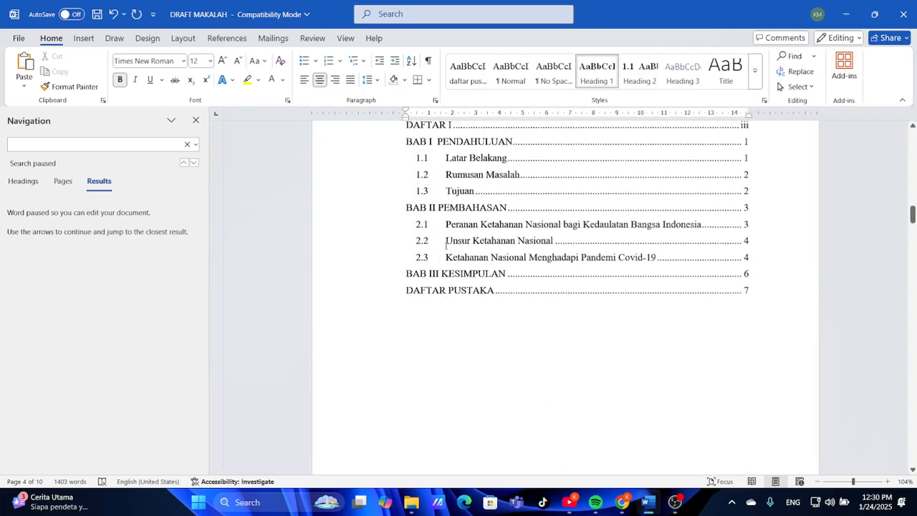
left_click(150, 149)
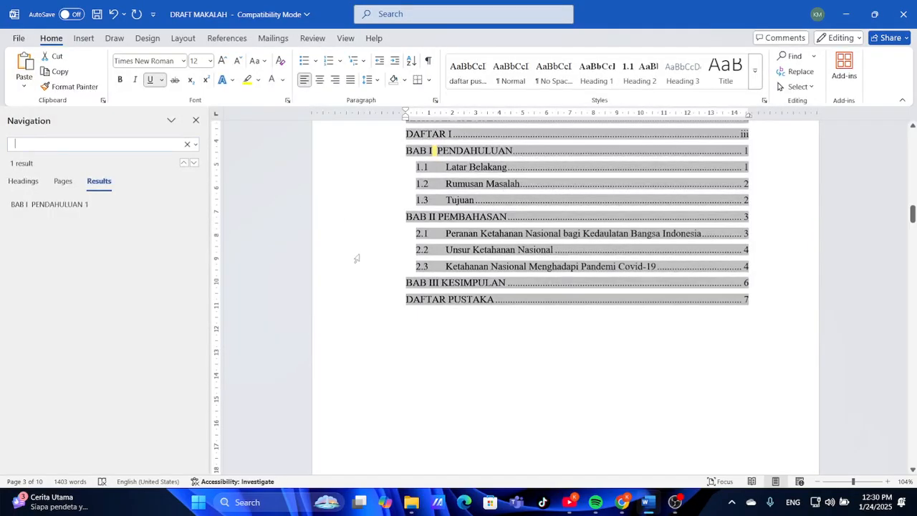
scroll(507, 300, "up", 3)
Update the entire DAFTAR I contents field, keeping BAB I PENDAHULUAN on page 1
left_click(507, 303)
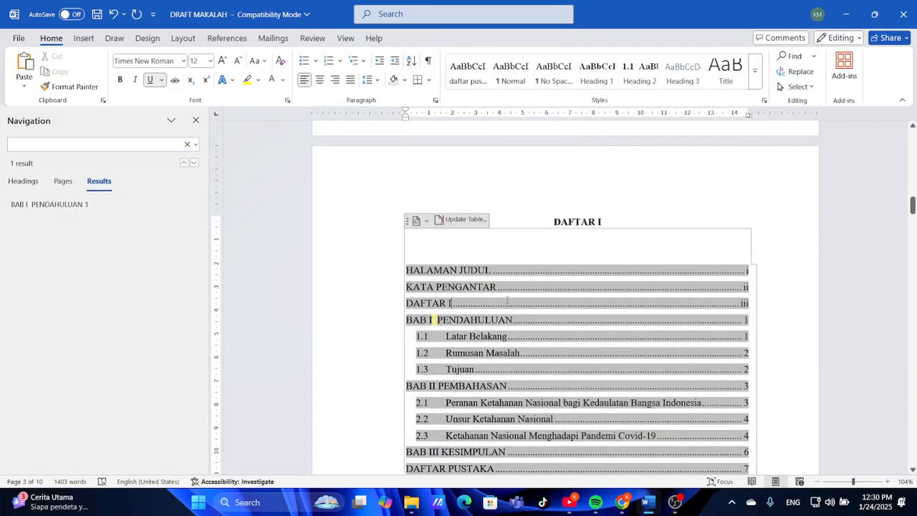
scroll(507, 301, "up", 1)
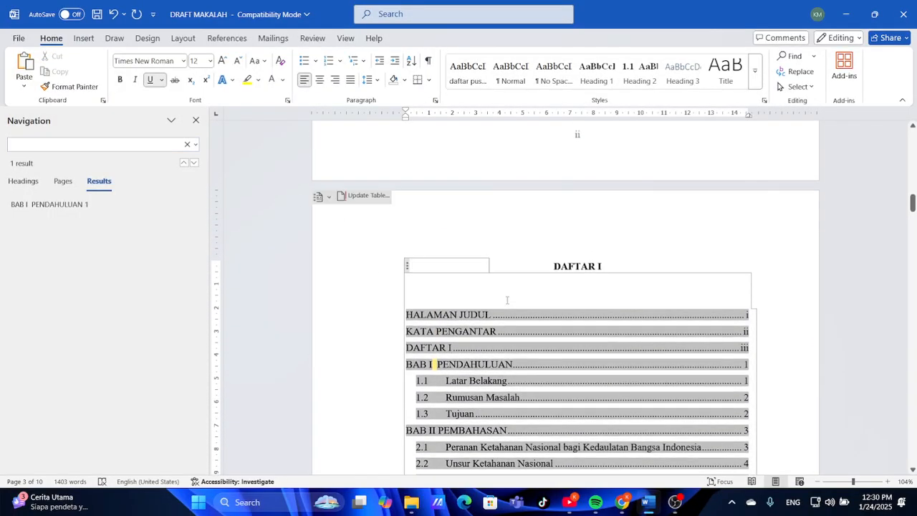
left_click(454, 300)
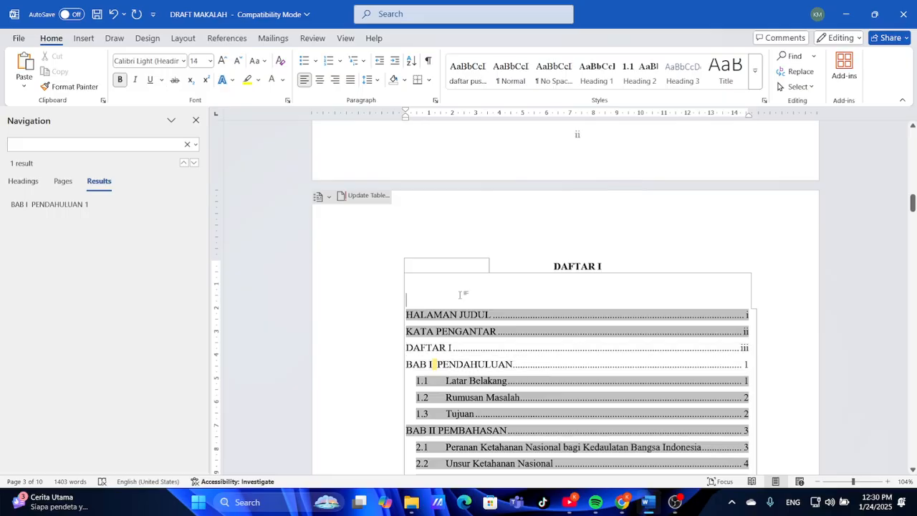
left_click(552, 229)
left_click(544, 357)
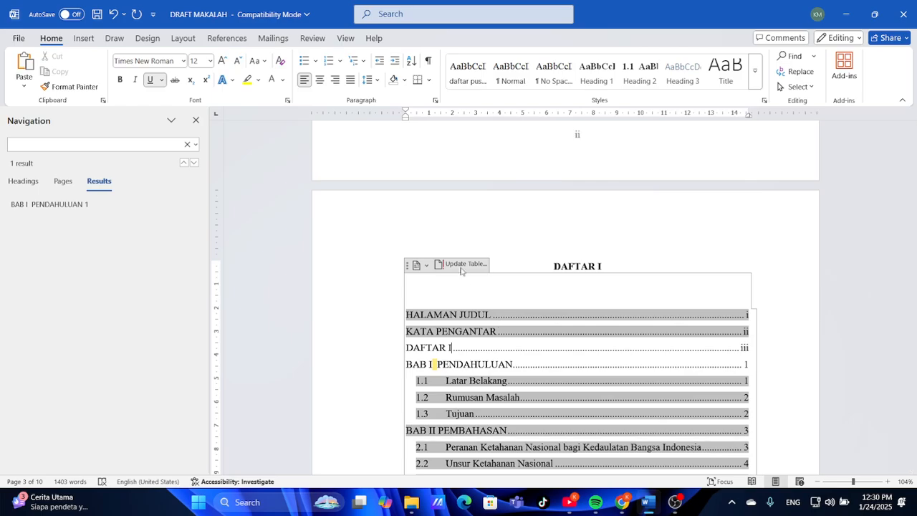
left_click(464, 266)
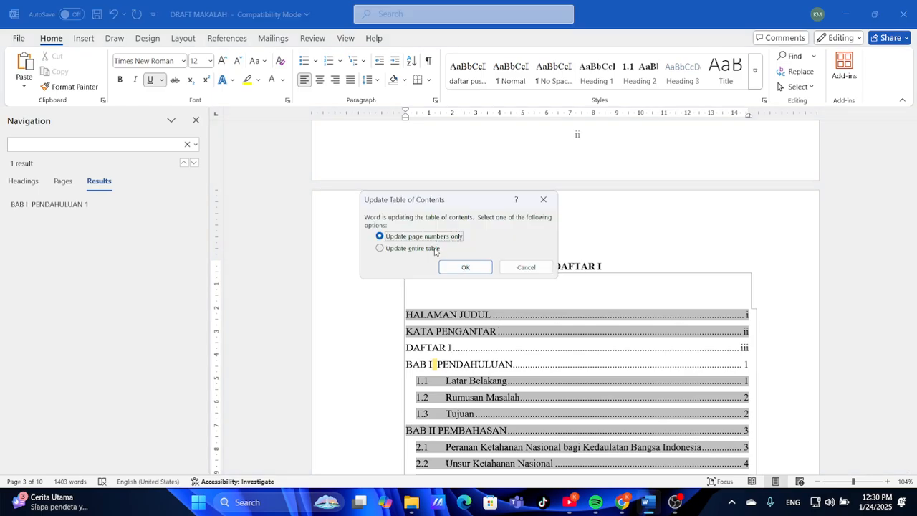
left_click(434, 249)
left_click(465, 267)
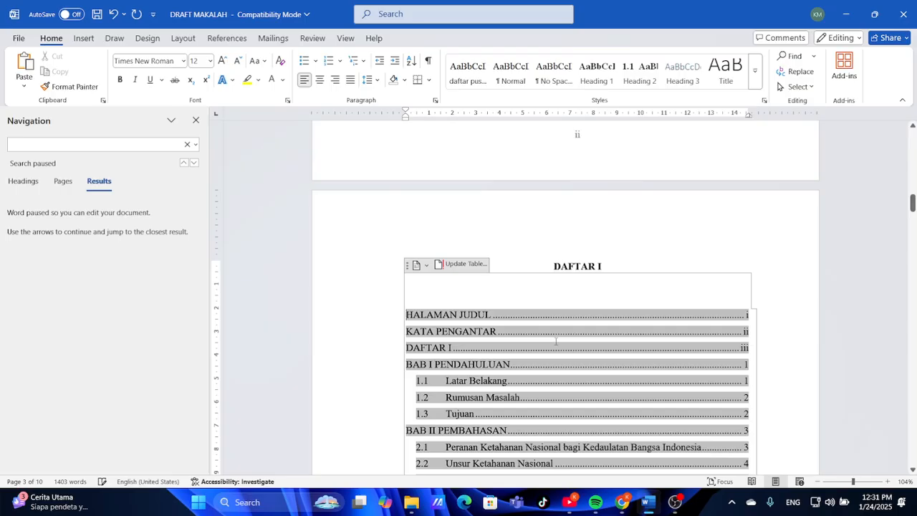
Close the Navigation pane and scroll the draft back up to its cover page
scroll(556, 341, "down", 5)
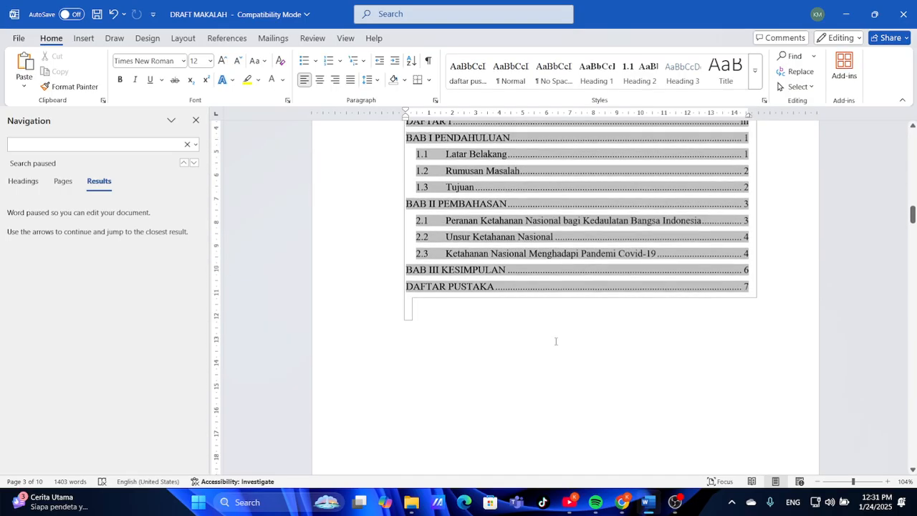
left_click(556, 341)
scroll(555, 341, "up", 5)
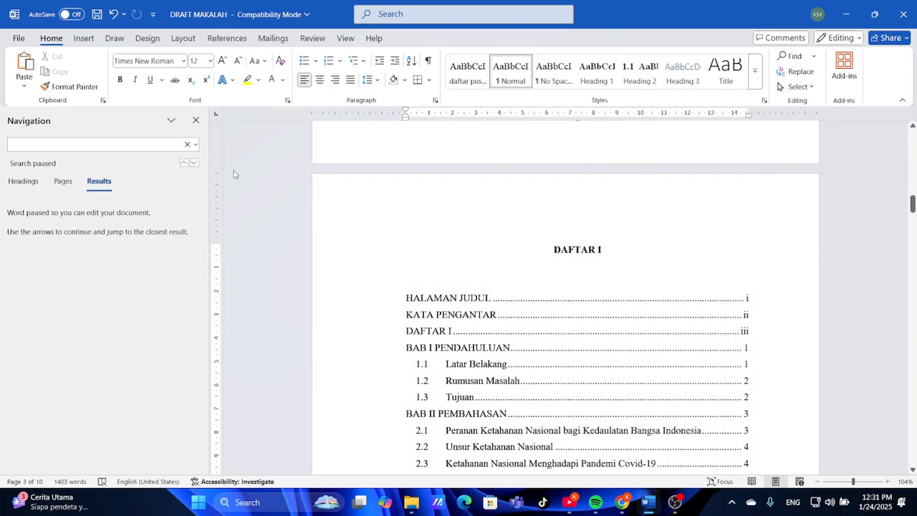
left_click(195, 119)
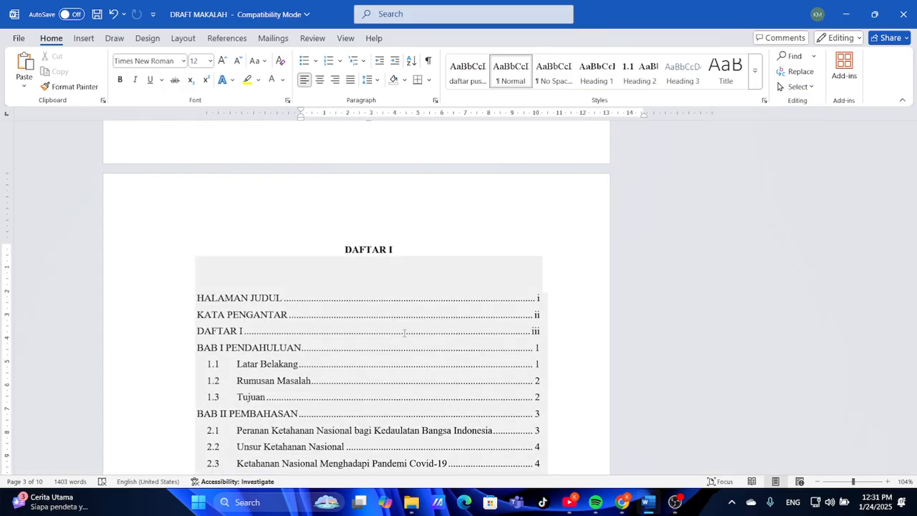
scroll(469, 261, "up", 5)
scroll(469, 260, "down", 5)
scroll(469, 261, "up", 12)
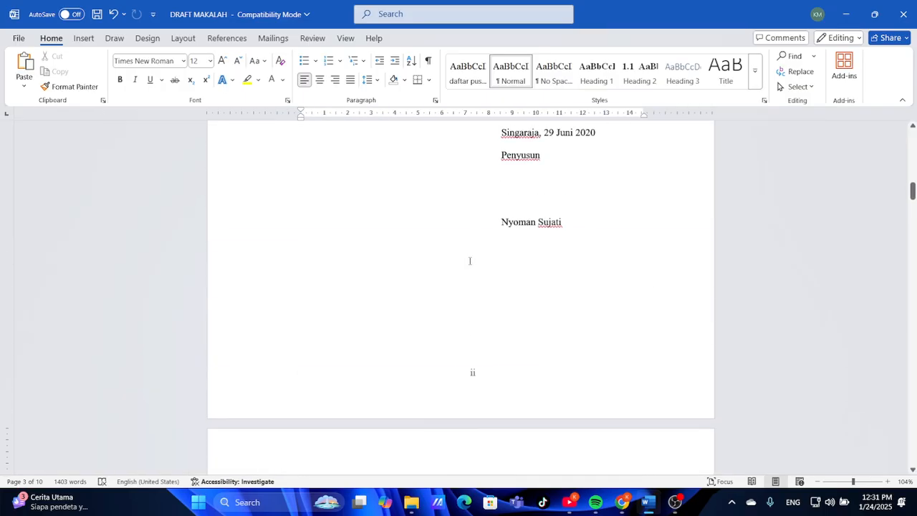
scroll(469, 261, "up", 6)
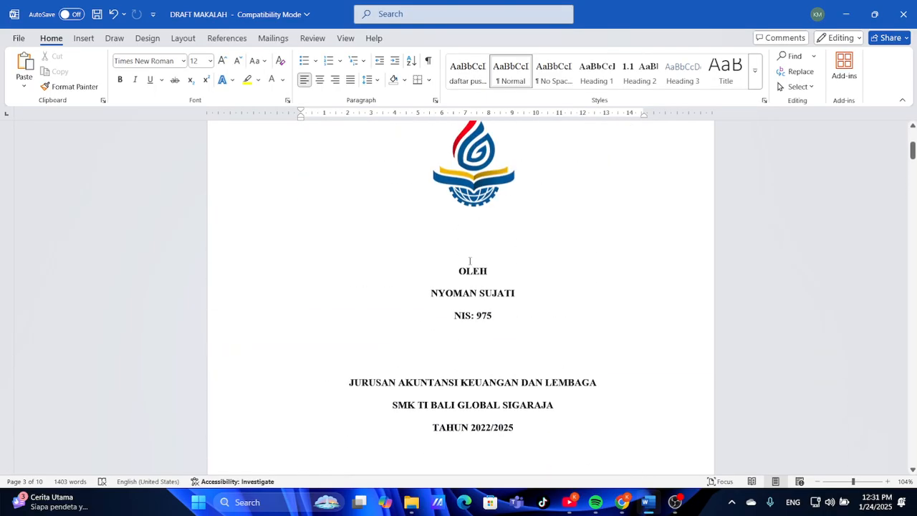
scroll(469, 261, "up", 1)
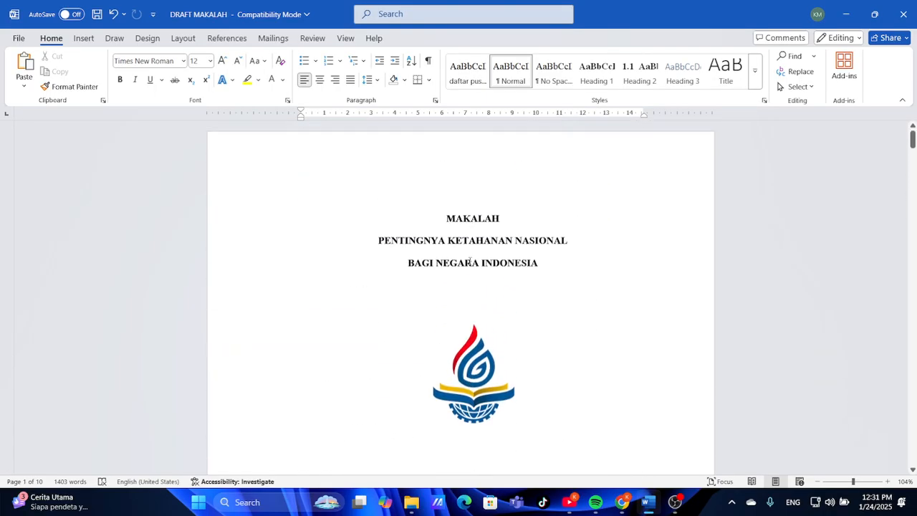
scroll(469, 261, "down", 3)
scroll(469, 260, "up", 3)
scroll(469, 260, "down", 3)
scroll(469, 261, "down", 1)
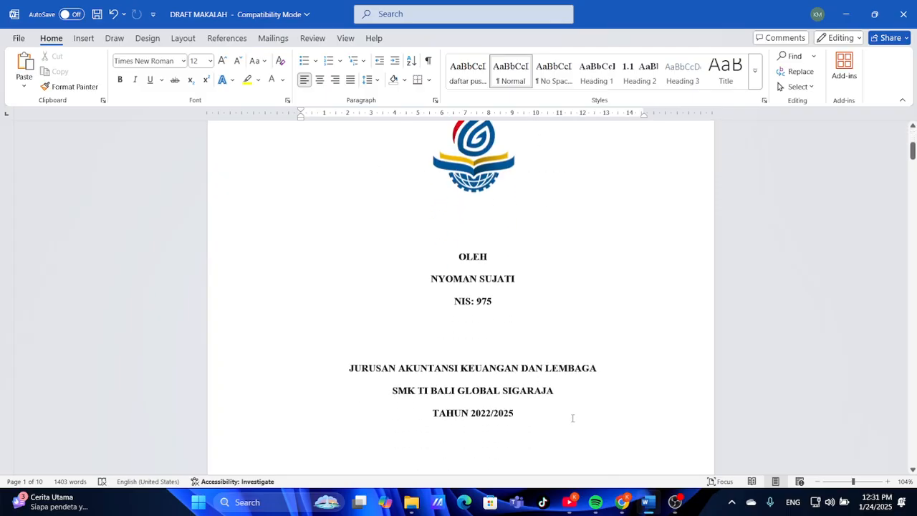
Page the reference MAKALAH JADI.pdf back up to page 1, then return to the Word draft
left_click(621, 502)
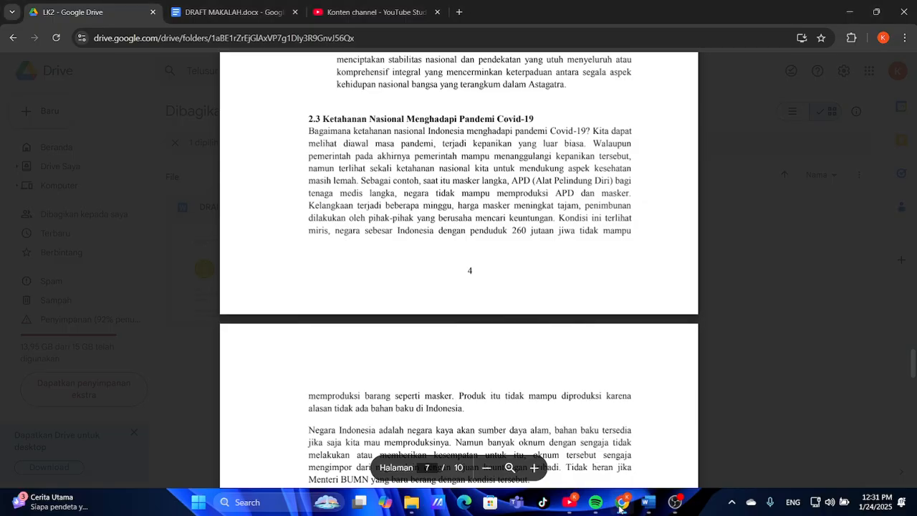
scroll(459, 286, "up", 4)
scroll(474, 236, "up", 15)
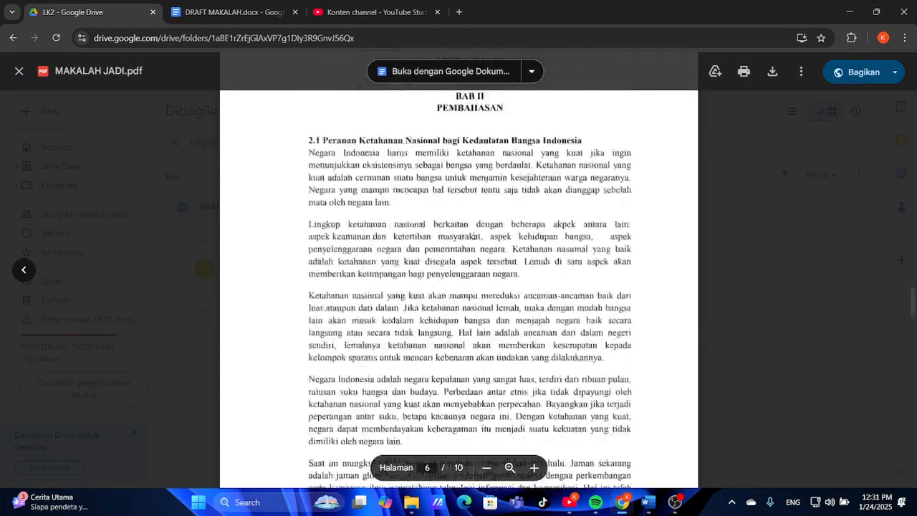
scroll(474, 235, "up", 15)
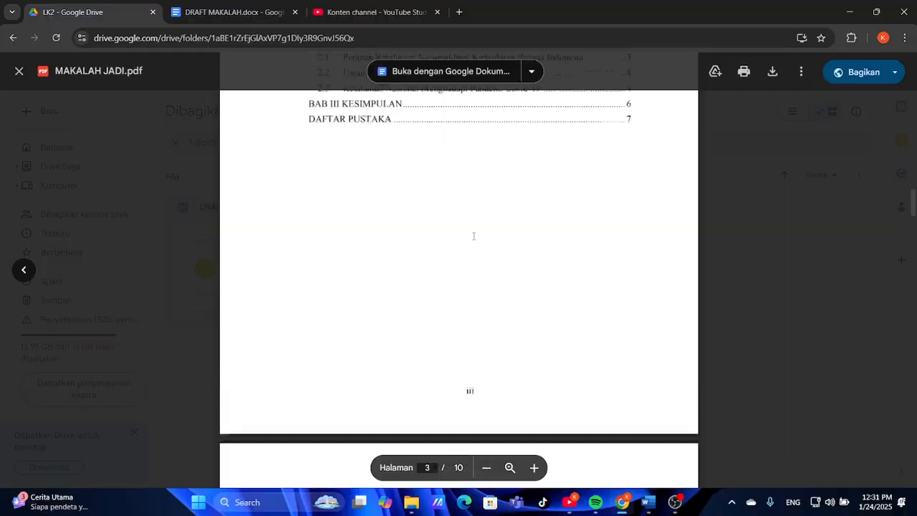
scroll(473, 236, "up", 10)
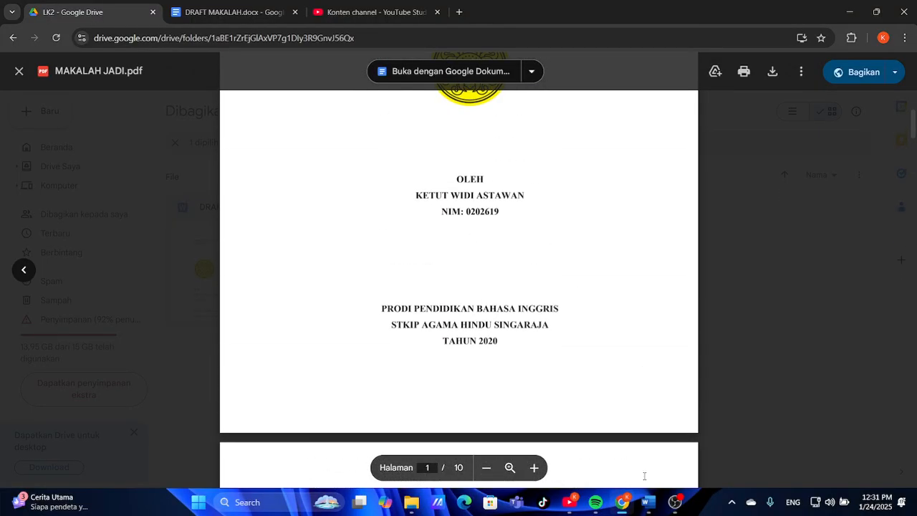
left_click(649, 503)
Check the draft's cover page and KATA PENGANTAR down to its signature block, then bring OBS Studio forward
scroll(540, 338, "down", 5)
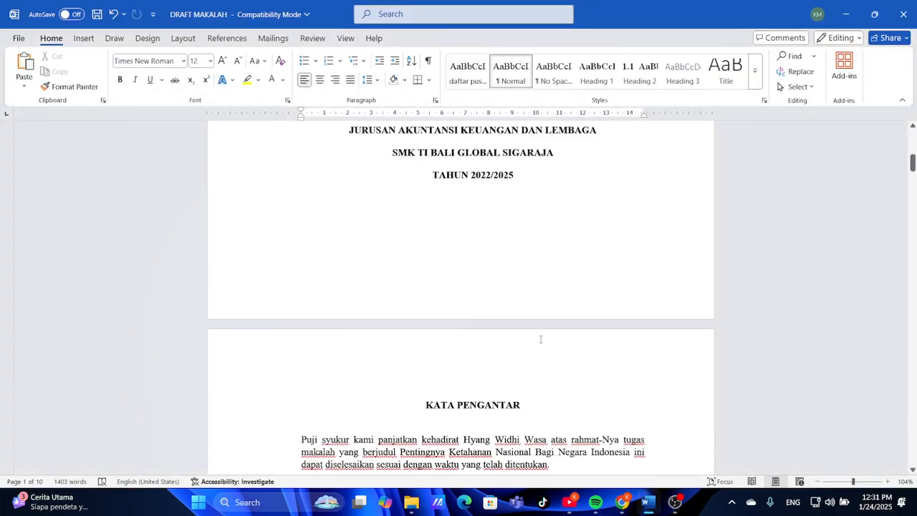
scroll(540, 339, "up", 10)
scroll(540, 339, "down", 4)
scroll(540, 339, "down", 5)
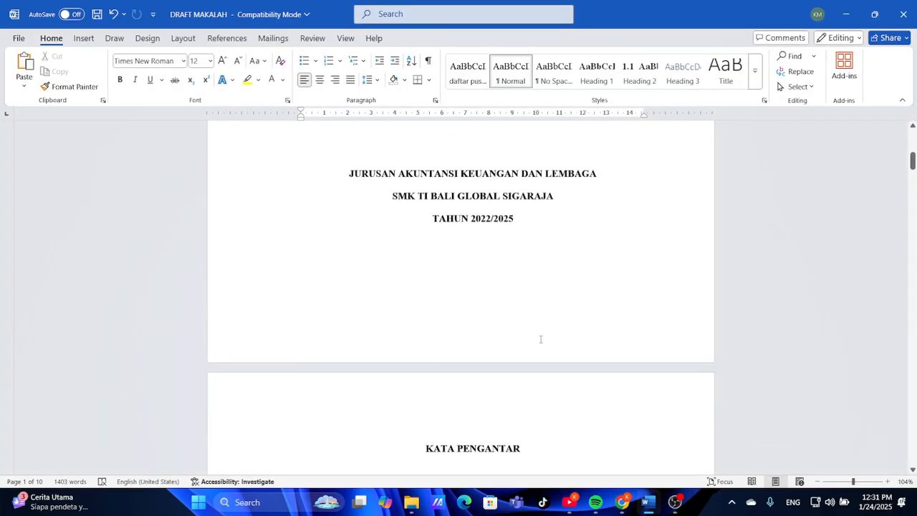
scroll(540, 339, "down", 5)
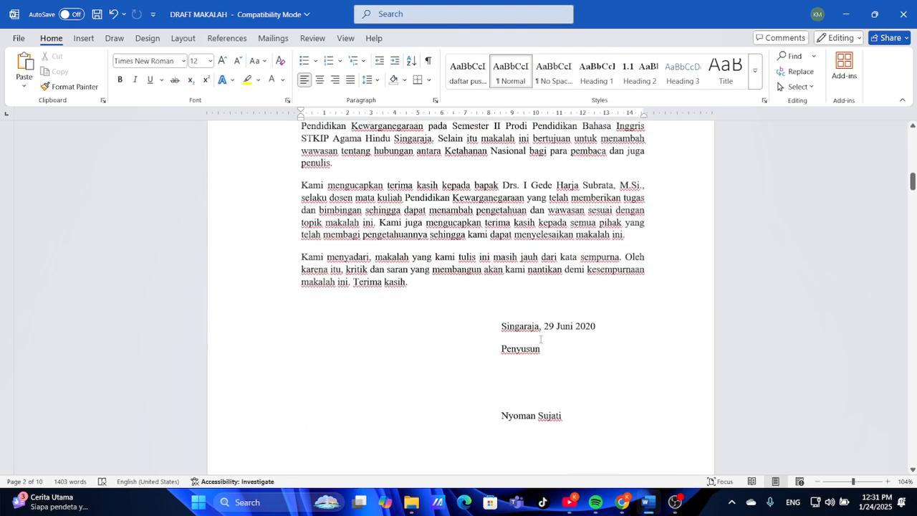
left_click(674, 505)
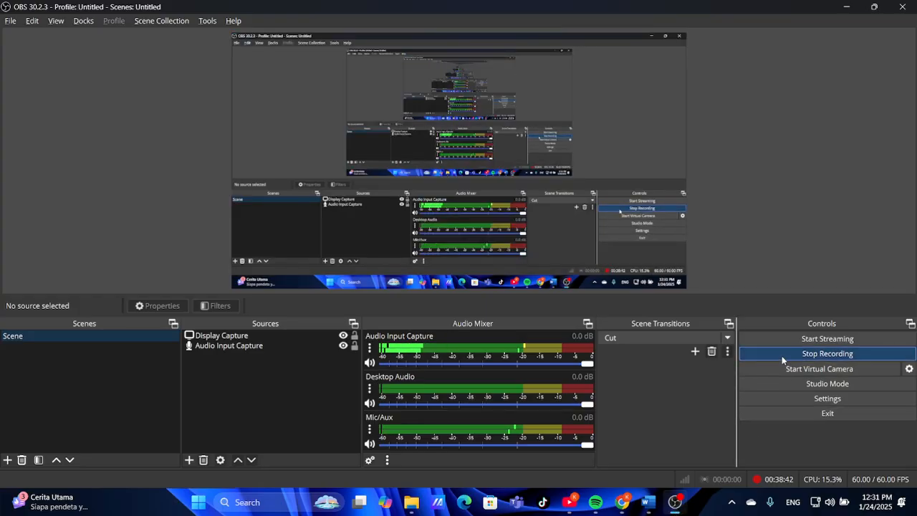